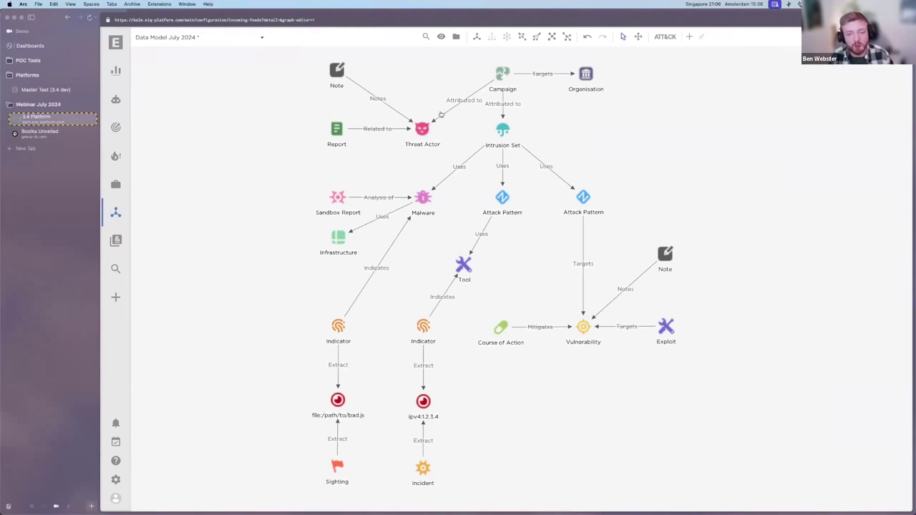
{"action": "left_click", "coordinate": [421, 129]}
{"action": "left_click", "coordinate": [397, 113]}
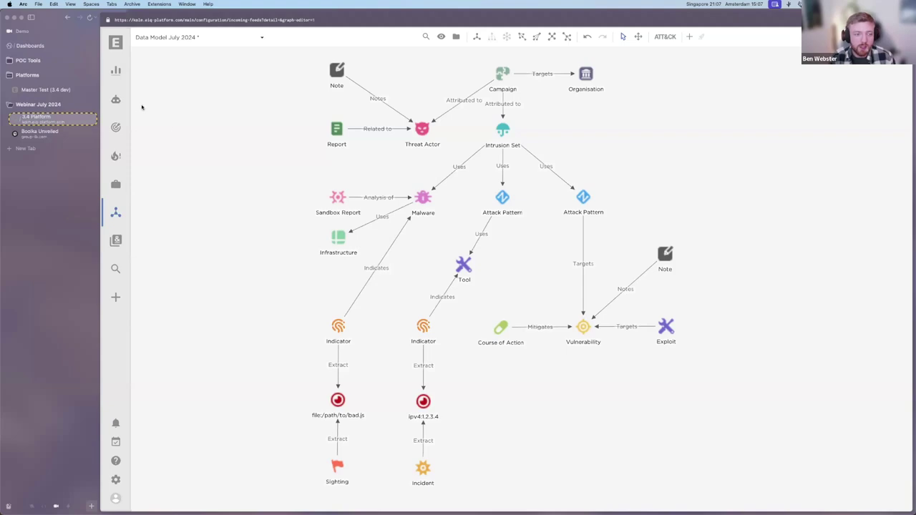
Open the incoming feeds list in the data configuration and view the entities ingested by the CISA KEV feed
{"action": "left_click", "coordinate": [115, 99]}
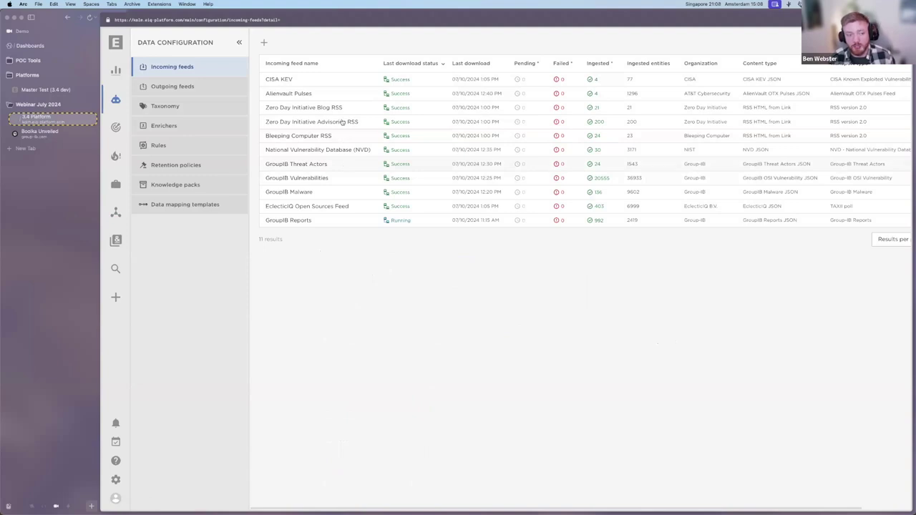
{"action": "left_click", "coordinate": [335, 81]}
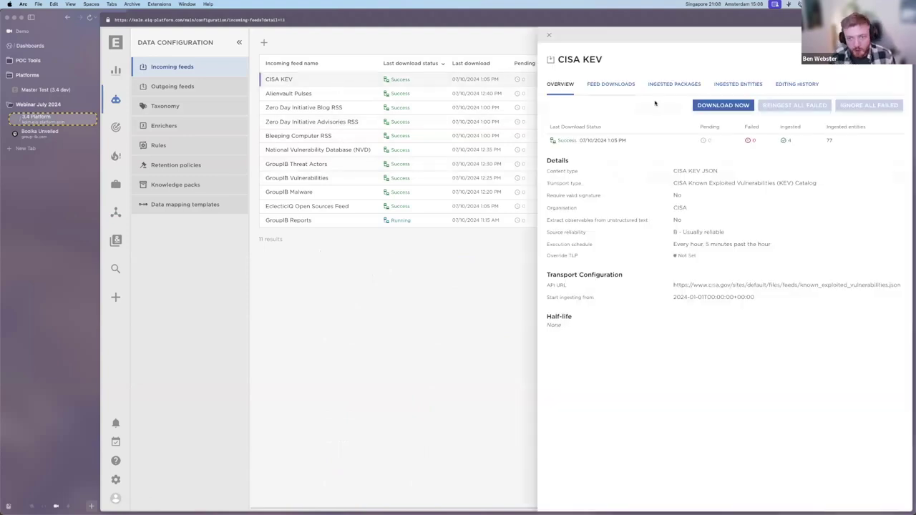
{"action": "left_click", "coordinate": [737, 85]}
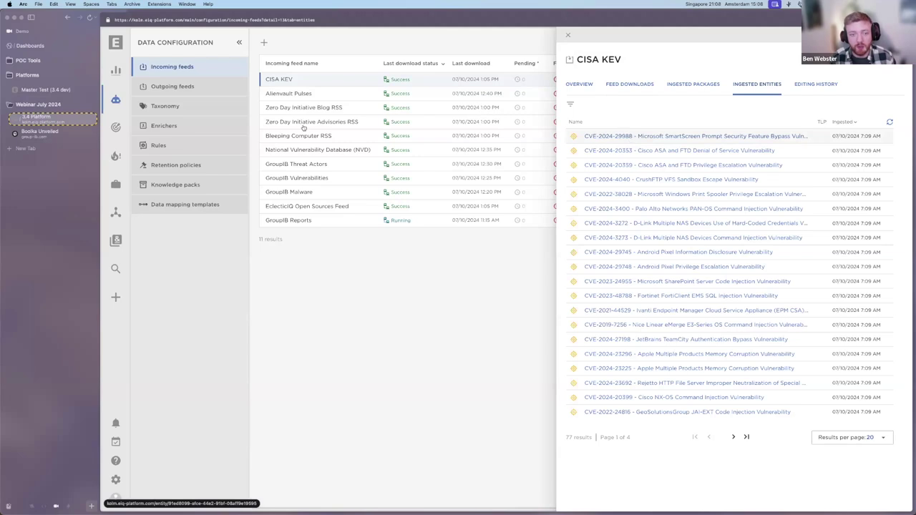
View the ingested entities of the National Vulnerability Database (NVD), Zero Day Initiative Blog RSS and Alienvault Pulses feeds
{"action": "left_click", "coordinate": [315, 151]}
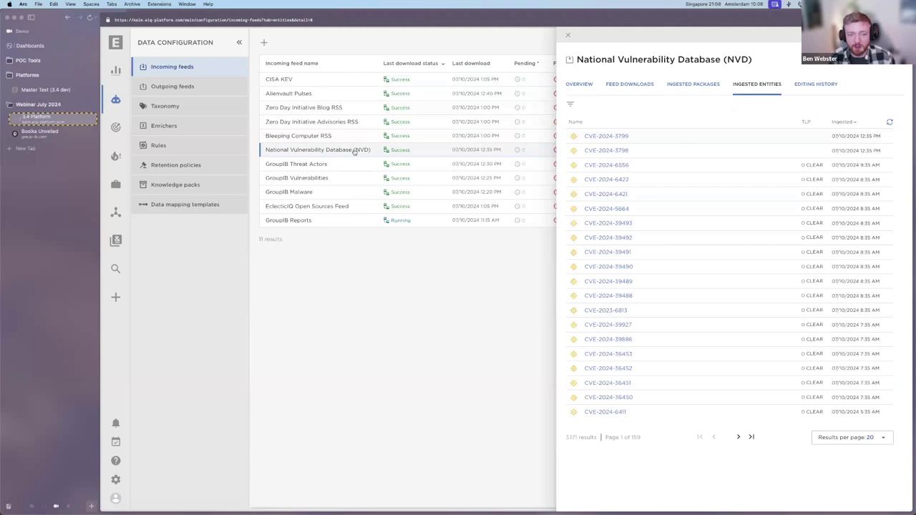
{"action": "left_click", "coordinate": [345, 108]}
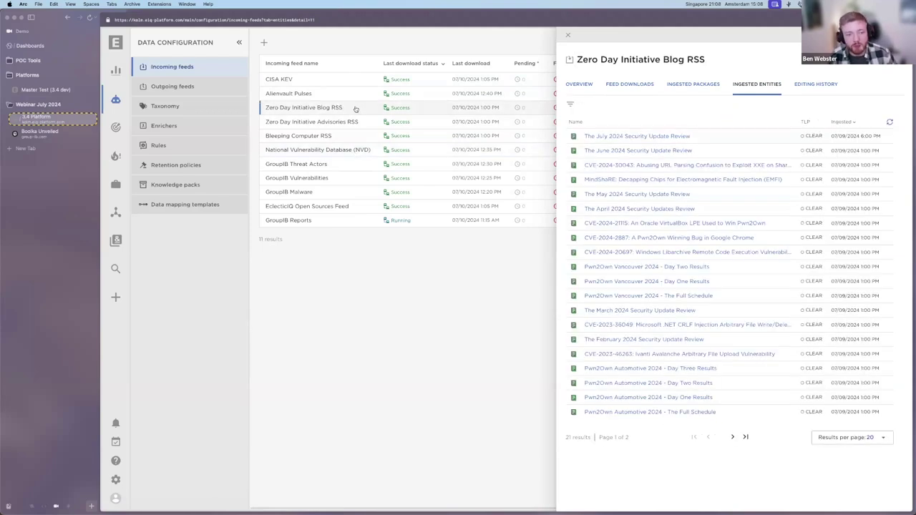
{"action": "left_click", "coordinate": [360, 97]}
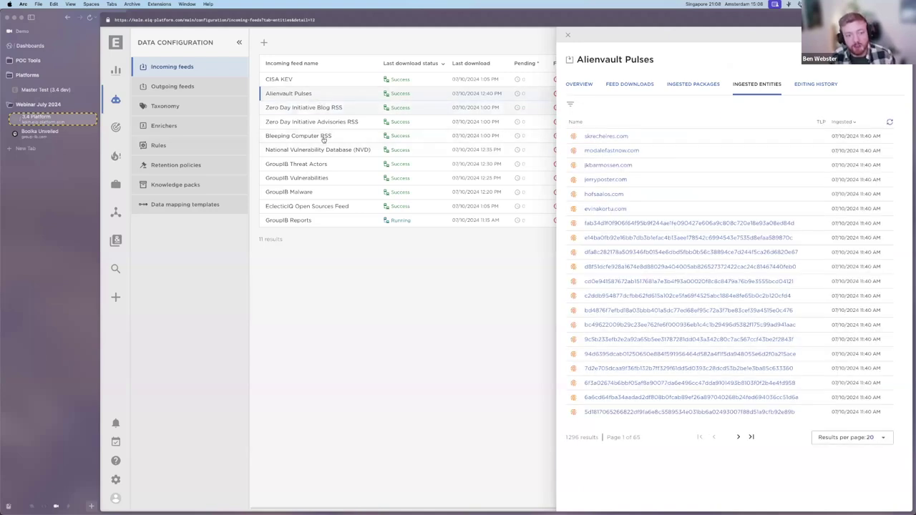
Examine the execution schedule in the overview of the Alienvault Pulses feed and close the feed's details
{"action": "left_click", "coordinate": [581, 86]}
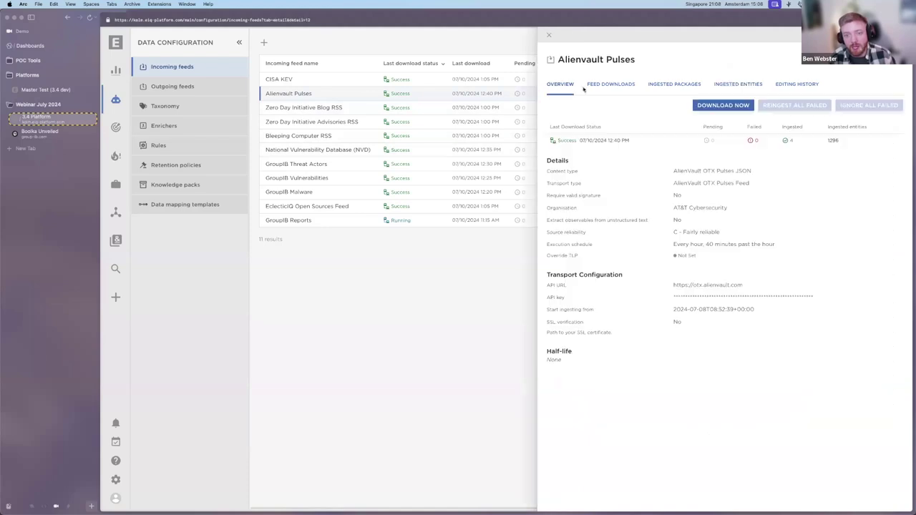
{"action": "scroll", "coordinate": [703, 180], "scroll_direction": "up", "scroll_amount": 5}
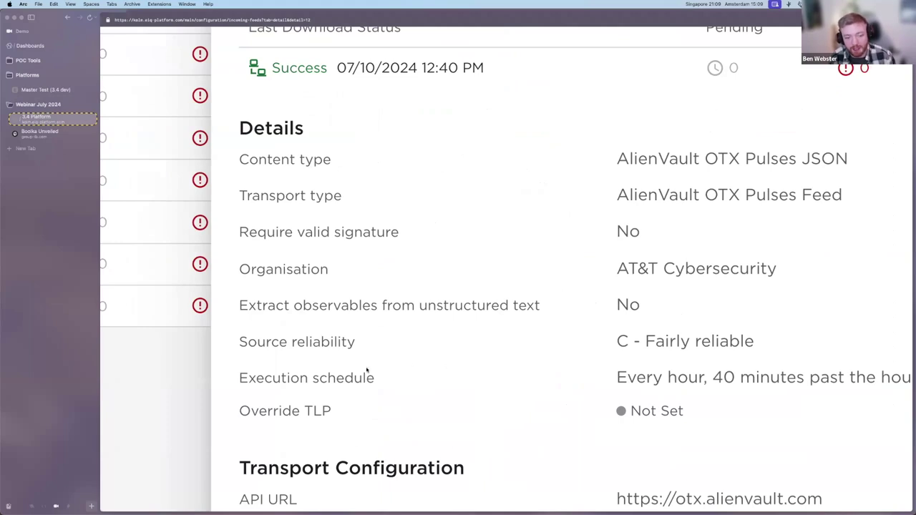
{"action": "left_click_drag", "start_coordinate": [612, 385], "coordinate": [865, 380]}
{"action": "left_click", "coordinate": [866, 380]}
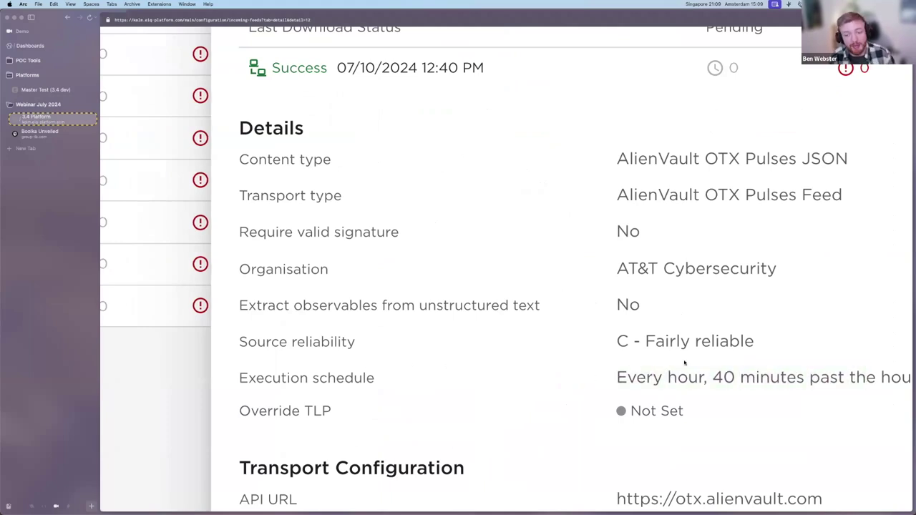
{"action": "key", "text": "super+minus"}
{"action": "key", "text": "super+minus"}
{"action": "key", "text": "super+minus"}
{"action": "key", "text": "super+minus"}
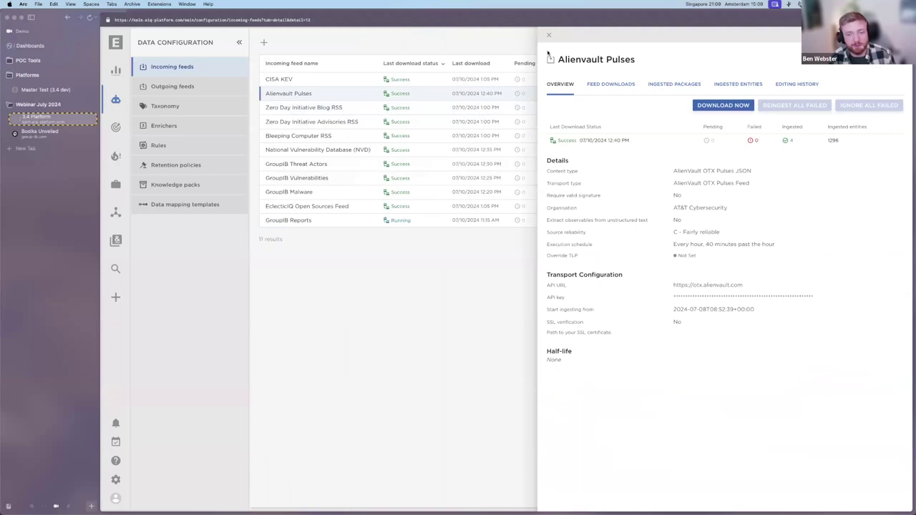
{"action": "left_click", "coordinate": [549, 37]}
View the ingested entities of the GroupIB Threat Actors, GroupIB Vulnerabilities and GroupIB Malware feeds
{"action": "left_click", "coordinate": [297, 164]}
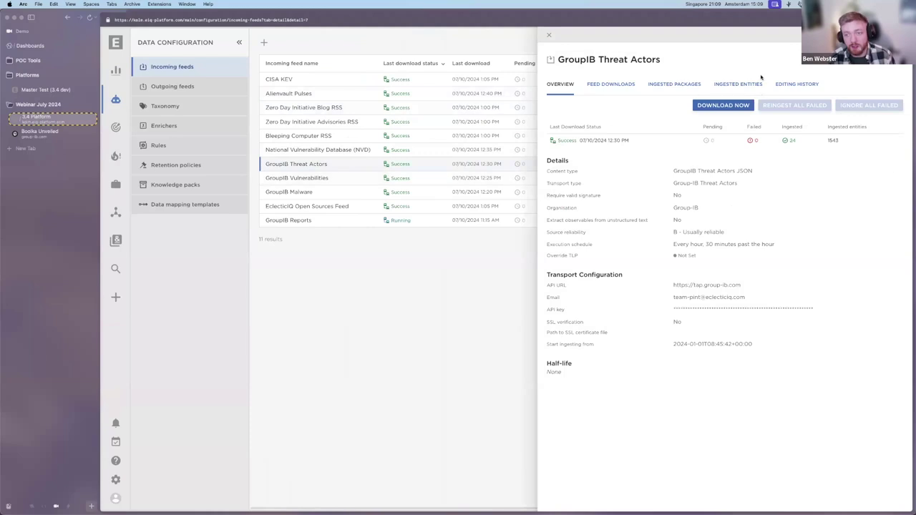
{"action": "left_click", "coordinate": [737, 85]}
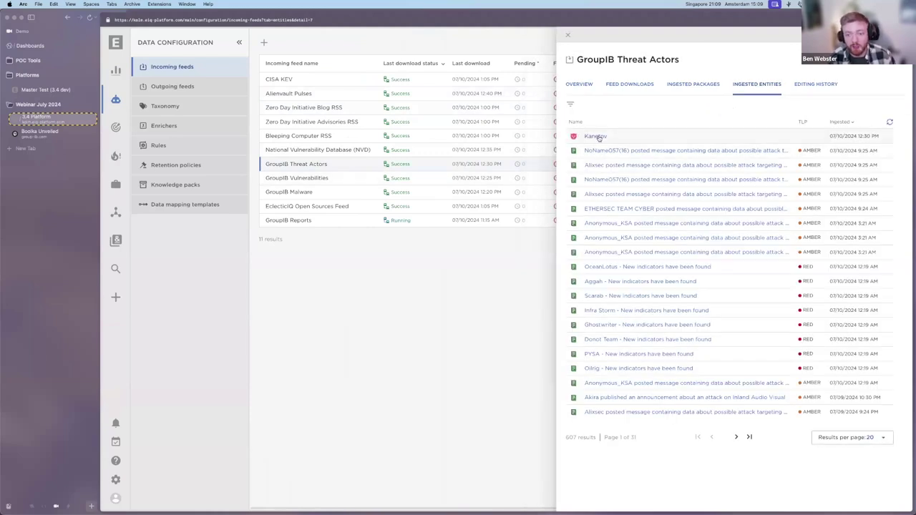
{"action": "left_click", "coordinate": [344, 181]}
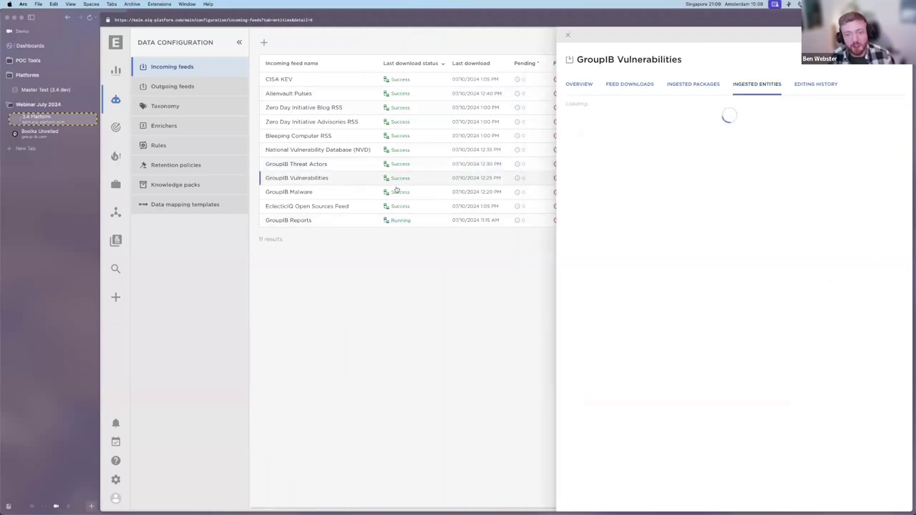
{"action": "left_click", "coordinate": [354, 195]}
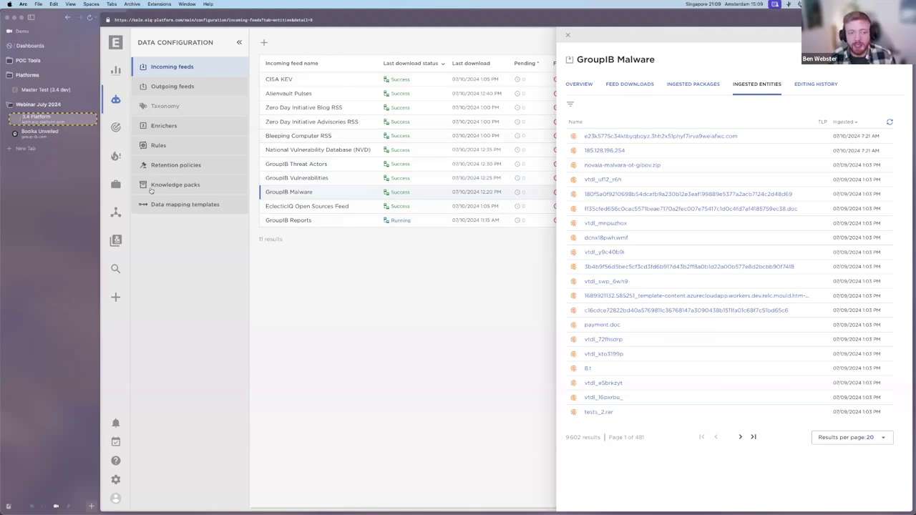
Open the upload and import options in the file browser and compare the file types supported by standard import and custom data mapping
{"action": "left_click", "coordinate": [117, 269]}
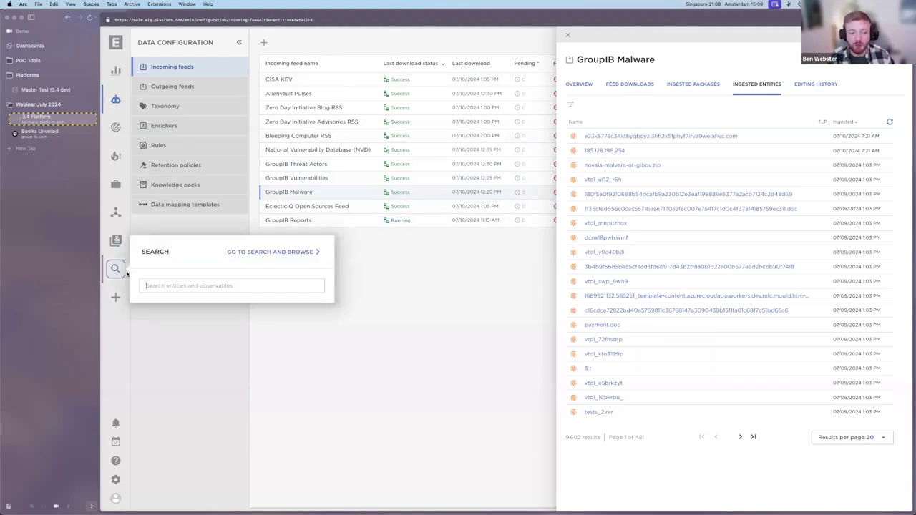
{"action": "left_click", "coordinate": [259, 254]}
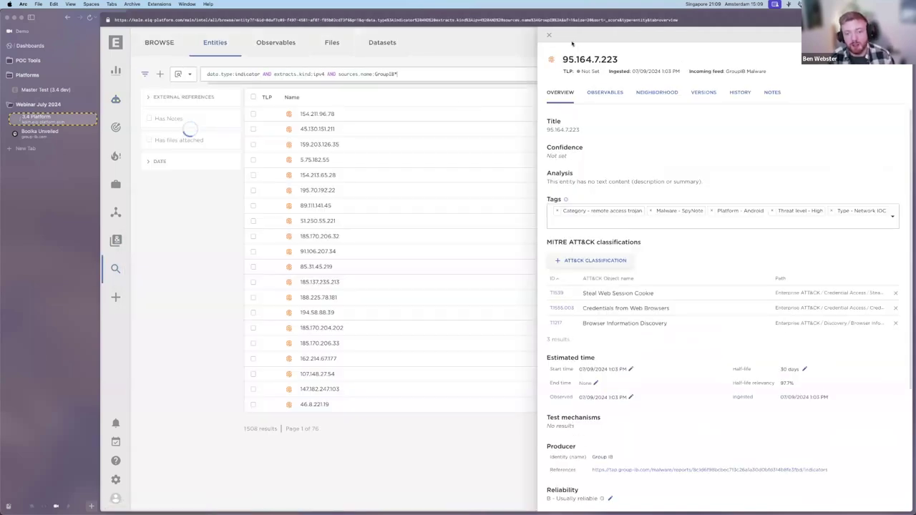
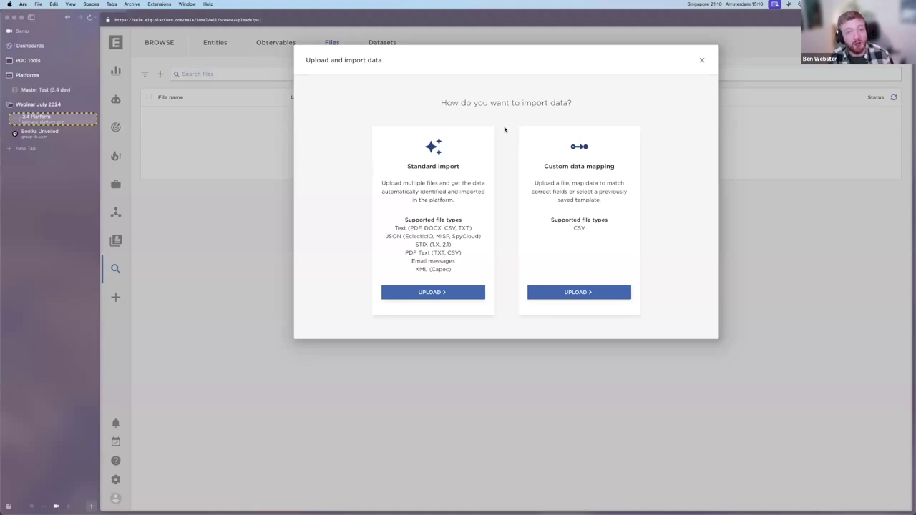
{"action": "left_click_drag", "start_coordinate": [409, 227], "coordinate": [477, 230]}
{"action": "left_click", "coordinate": [432, 228]}
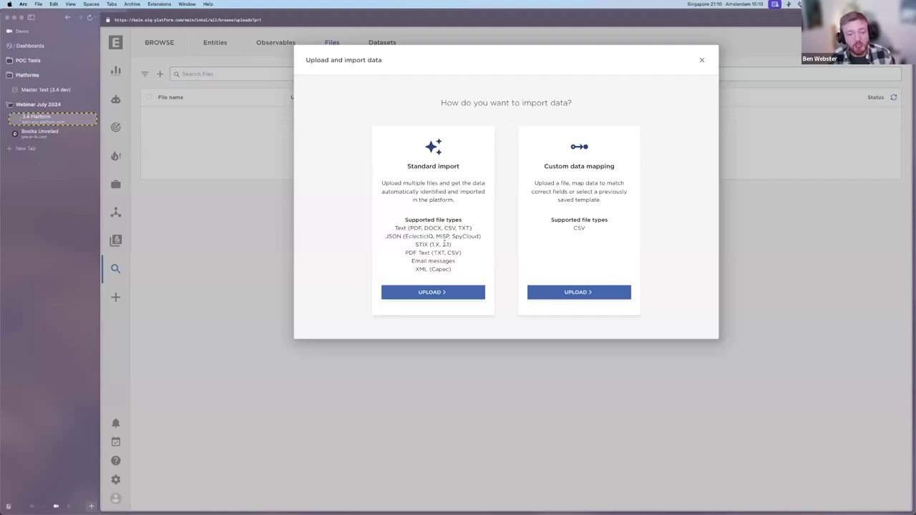
{"action": "left_click_drag", "start_coordinate": [575, 227], "coordinate": [593, 230]}
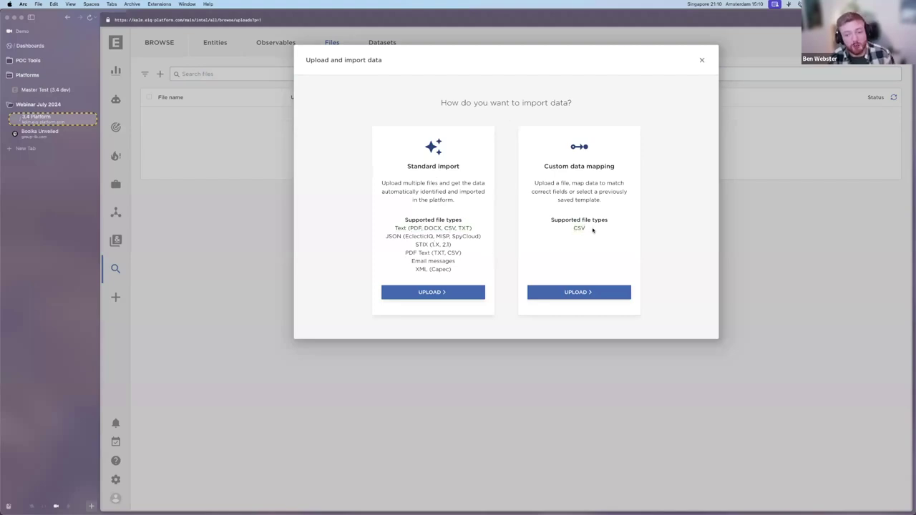
Start a standard import and add the file "Uploaded incident data from SOC.txt" from the Downloads folder
{"action": "left_click", "coordinate": [432, 292]}
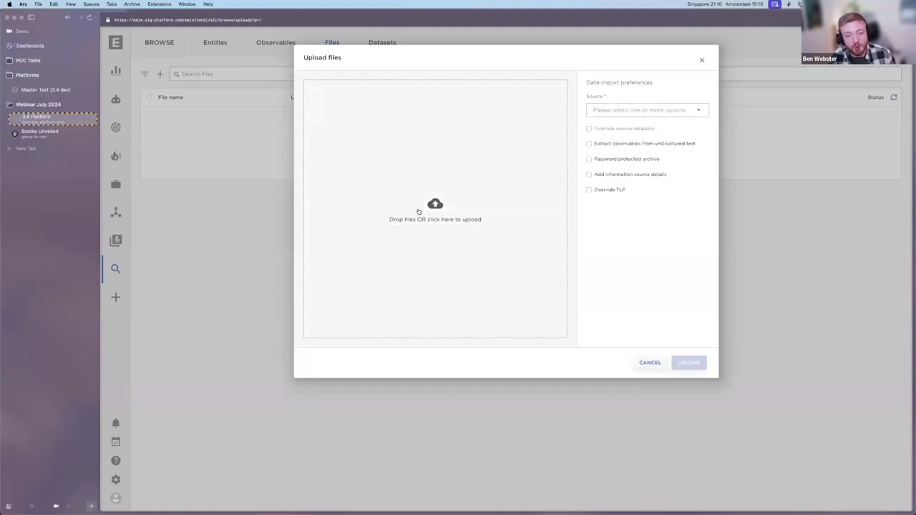
{"action": "left_click", "coordinate": [468, 182]}
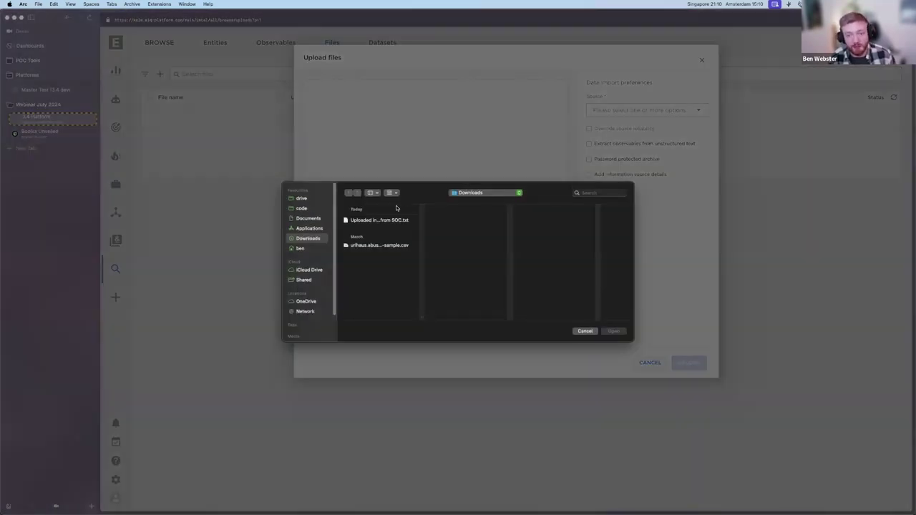
{"action": "left_click", "coordinate": [370, 221]}
{"action": "left_click", "coordinate": [612, 331]}
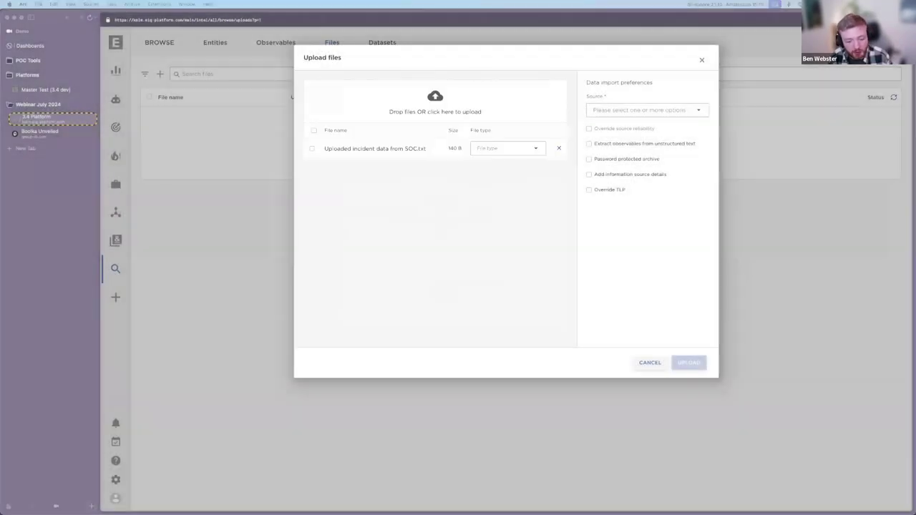
Switch to the code editor, examine the suspicious IP and observed techniques in the SOC incident text file, and return to the upload dialog
{"action": "key", "text": "super+Tab"}
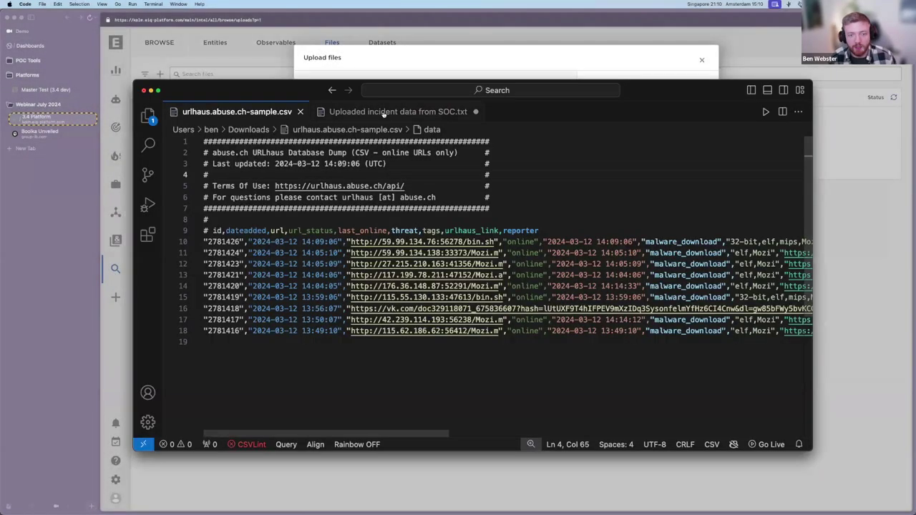
{"action": "left_click", "coordinate": [384, 115]}
{"action": "left_click", "coordinate": [328, 241]}
{"action": "left_click", "coordinate": [330, 231]}
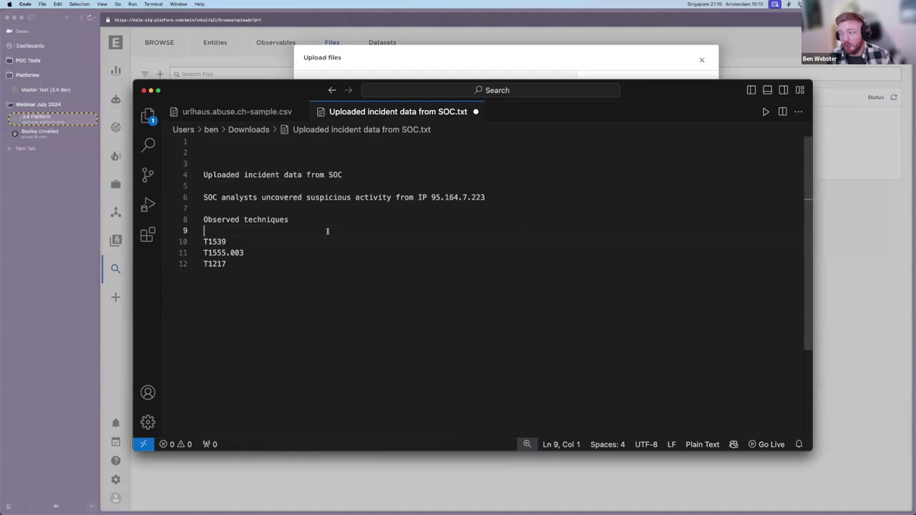
{"action": "left_click_drag", "start_coordinate": [207, 172], "coordinate": [287, 292]}
{"action": "left_click", "coordinate": [287, 291]}
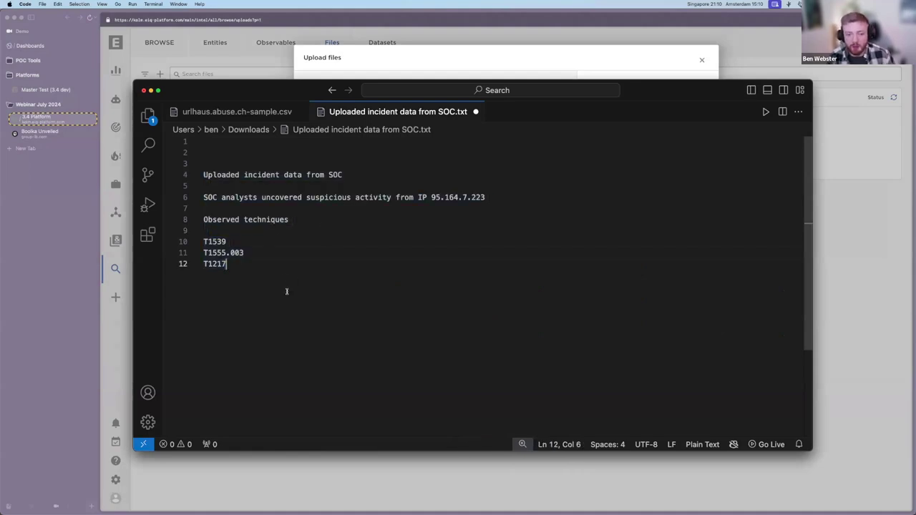
{"action": "left_click_drag", "start_coordinate": [204, 175], "coordinate": [272, 276]}
{"action": "left_click", "coordinate": [272, 279]}
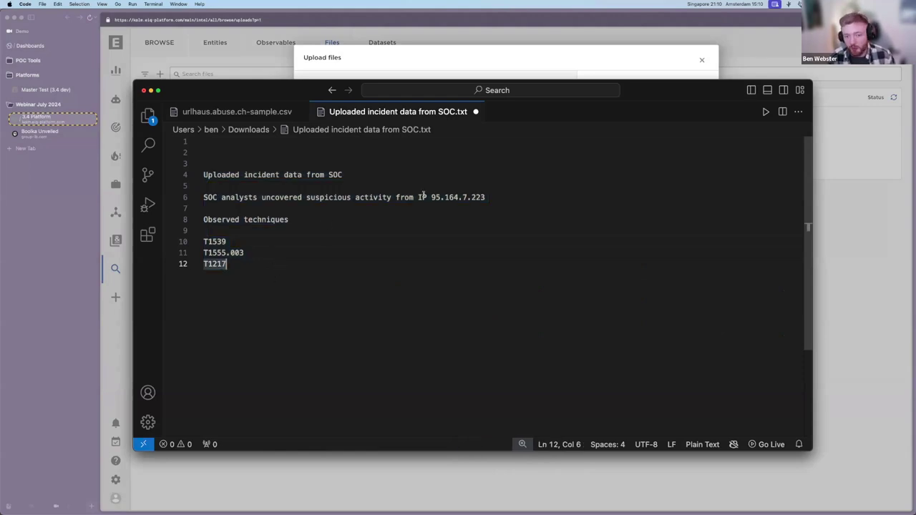
{"action": "left_click_drag", "start_coordinate": [431, 196], "coordinate": [487, 197]}
{"action": "left_click_drag", "start_coordinate": [205, 231], "coordinate": [247, 263]}
{"action": "left_click", "coordinate": [248, 263]}
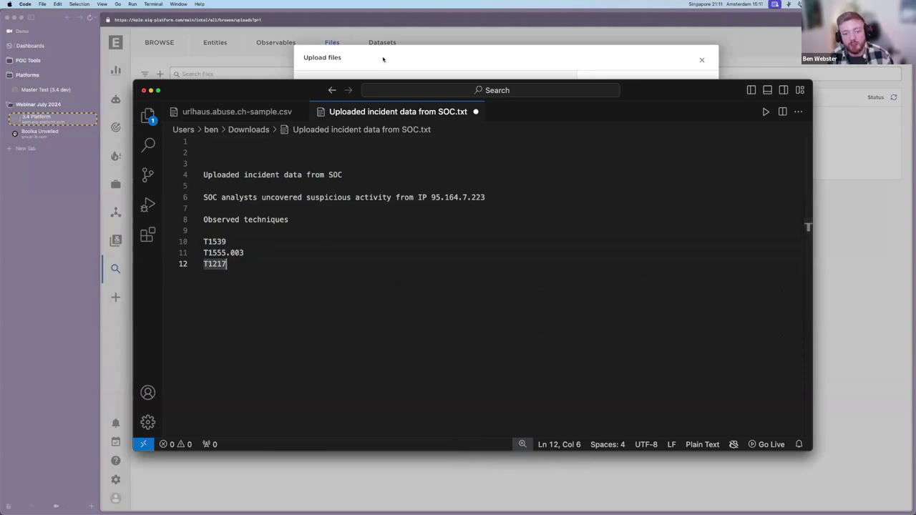
{"action": "left_click", "coordinate": [383, 60]}
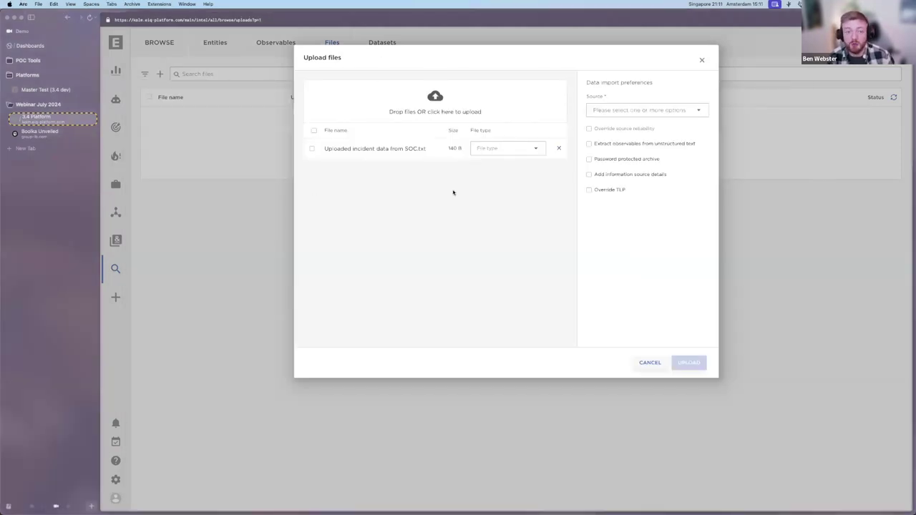
Set the file type of the SOC incident data file to Text
{"action": "left_click", "coordinate": [501, 148]}
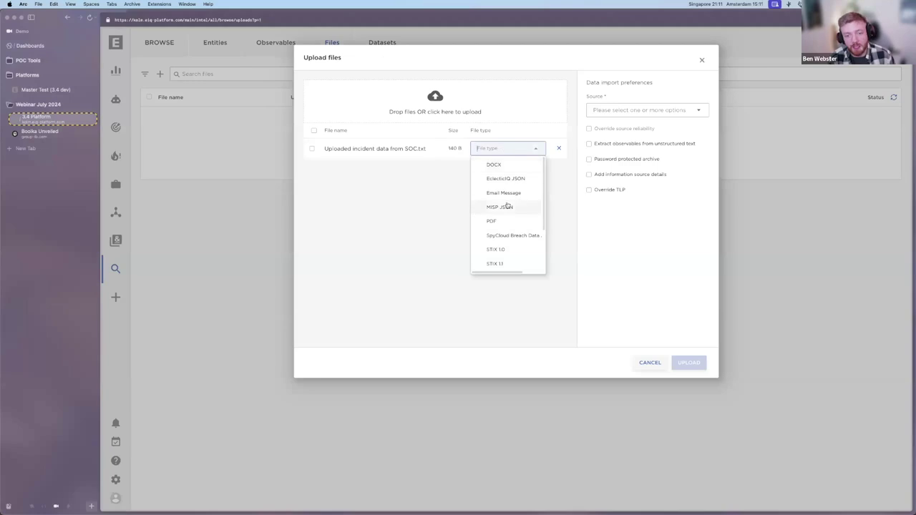
{"action": "scroll", "coordinate": [501, 209], "scroll_direction": "down", "scroll_amount": 3}
{"action": "left_click", "coordinate": [493, 260]}
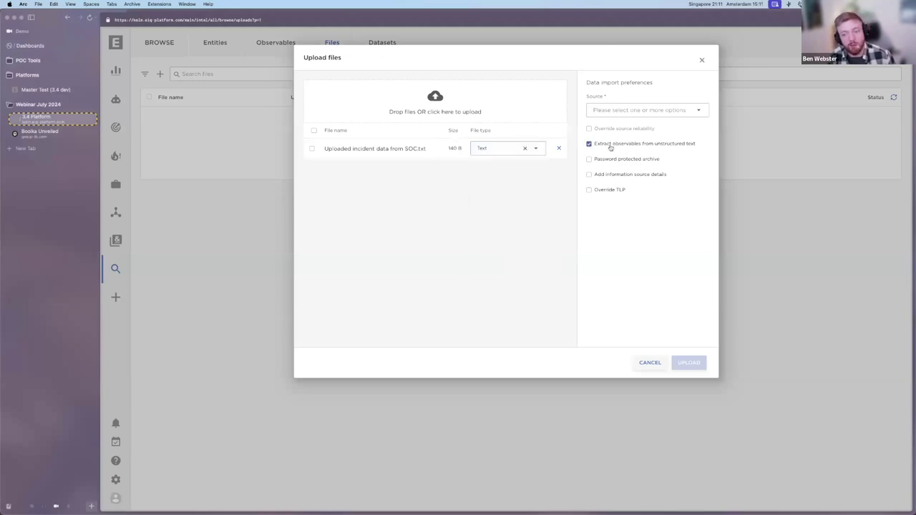
Choose Testing Group as the import source and override the TLP with Red
{"action": "left_click", "coordinate": [620, 111]}
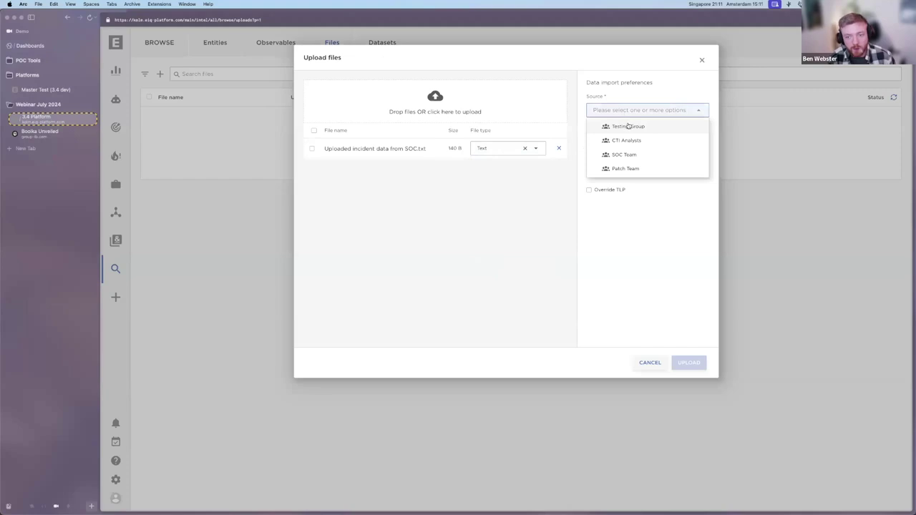
{"action": "left_click", "coordinate": [628, 125]}
{"action": "left_click", "coordinate": [602, 190]}
{"action": "left_click", "coordinate": [612, 219]}
{"action": "left_click", "coordinate": [614, 263]}
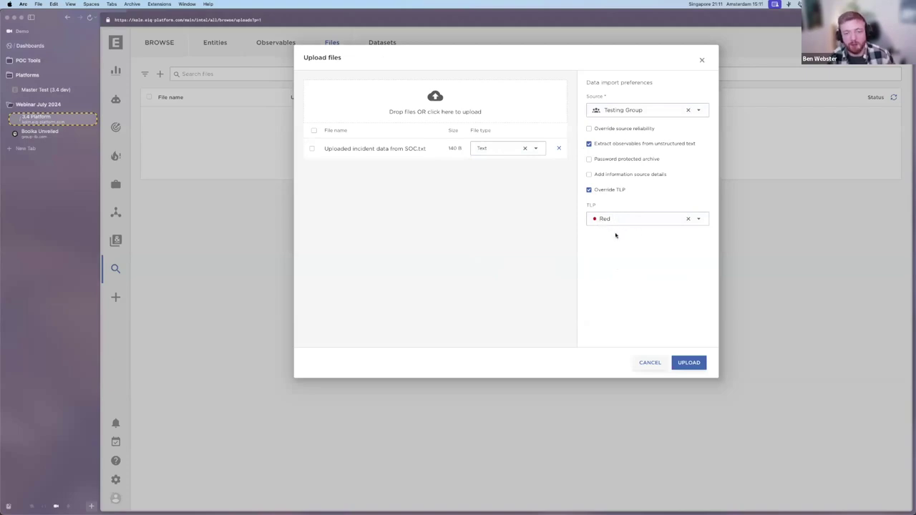
Upload the SOC incident data file and open its details from the file list
{"action": "left_click", "coordinate": [687, 358]}
{"action": "left_click", "coordinate": [687, 131]}
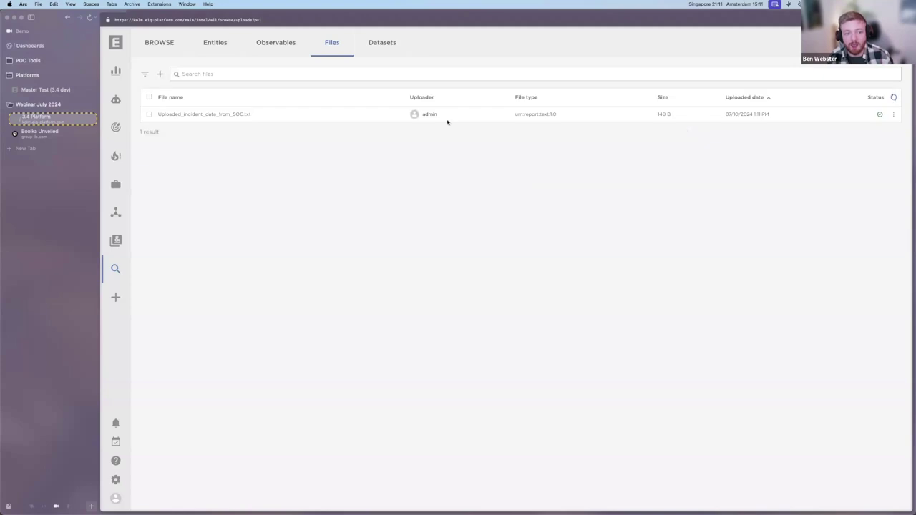
{"action": "left_click", "coordinate": [332, 120]}
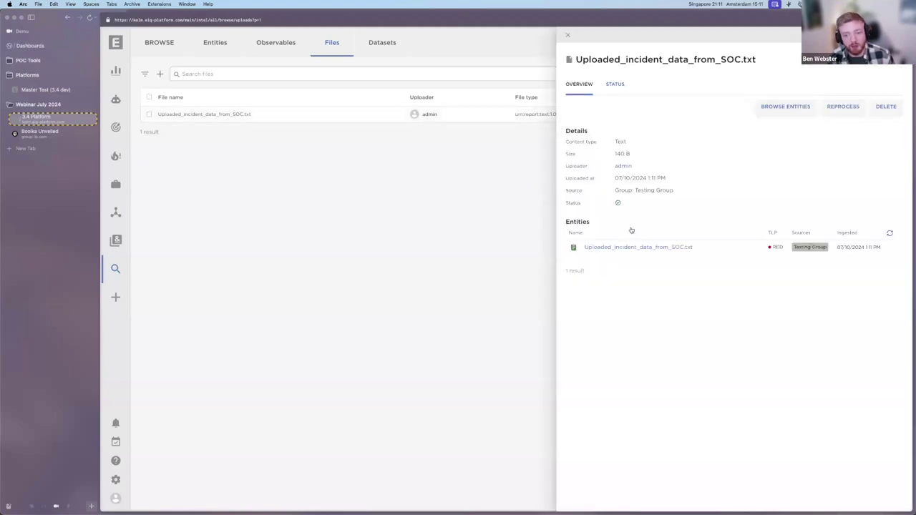
Open the report entity extracted from the SOC incident file and read the full content of its description
{"action": "left_click", "coordinate": [608, 248]}
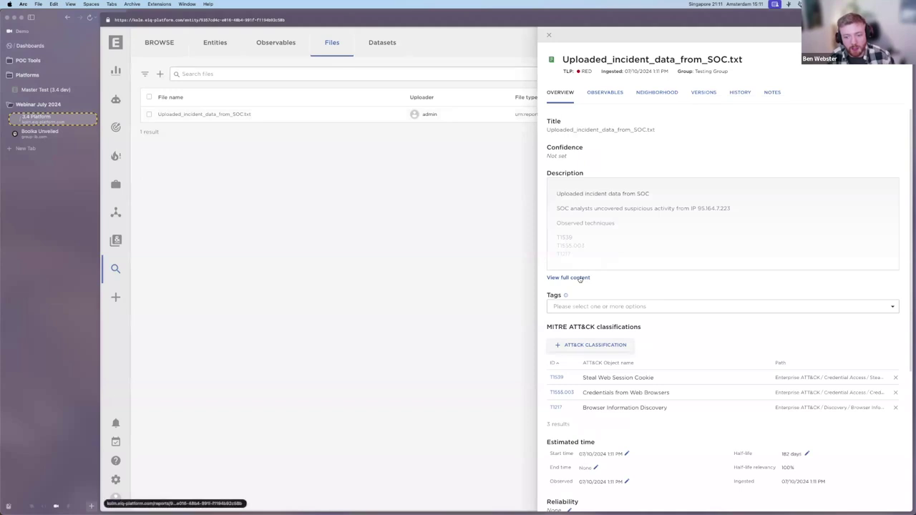
{"action": "left_click", "coordinate": [580, 278]}
{"action": "left_click_drag", "start_coordinate": [504, 127], "coordinate": [561, 126]}
{"action": "left_click", "coordinate": [561, 127]}
{"action": "left_click_drag", "start_coordinate": [370, 156], "coordinate": [399, 167]}
{"action": "left_click", "coordinate": [399, 167]}
{"action": "left_click", "coordinate": [660, 56]}
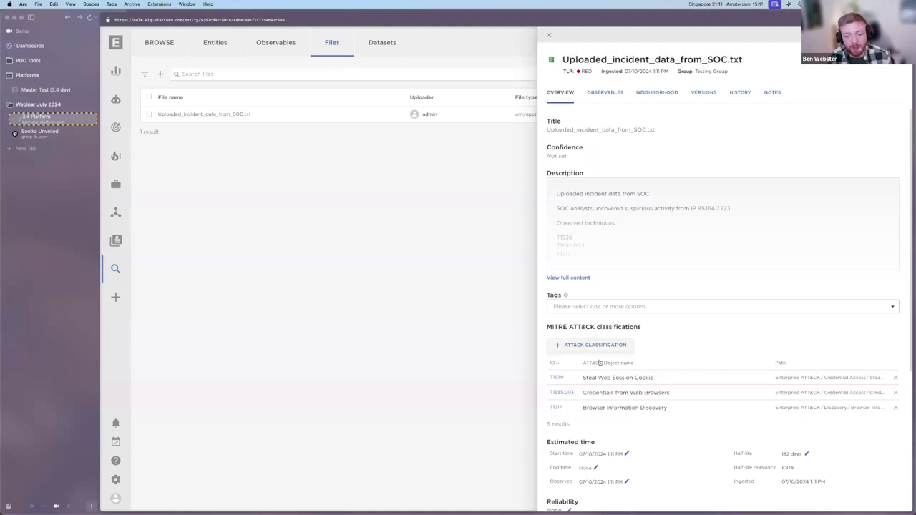
Examine the report's observables and neighborhood graph, and select the indicator linked through the shared IP observable
{"action": "scroll", "coordinate": [615, 114], "scroll_direction": "down", "scroll_amount": 1}
{"action": "left_click", "coordinate": [634, 99]}
{"action": "left_click", "coordinate": [619, 99]}
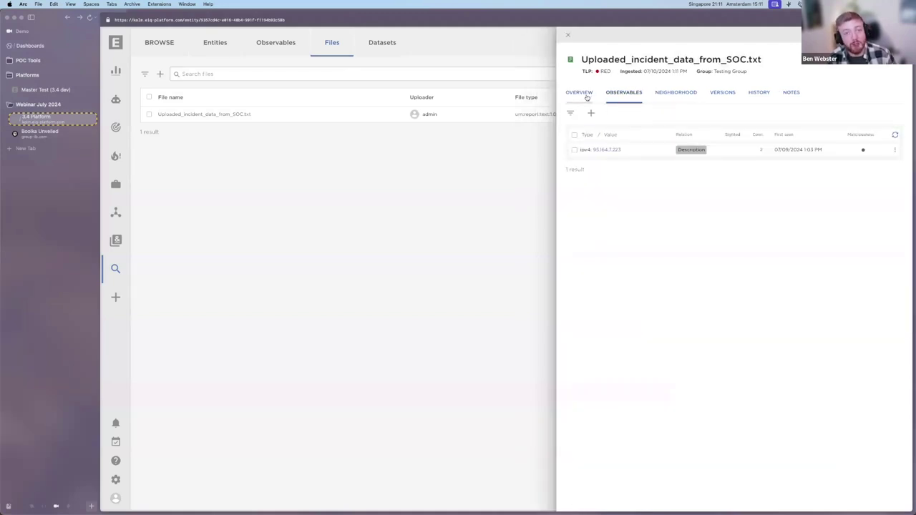
{"action": "left_click", "coordinate": [675, 98]}
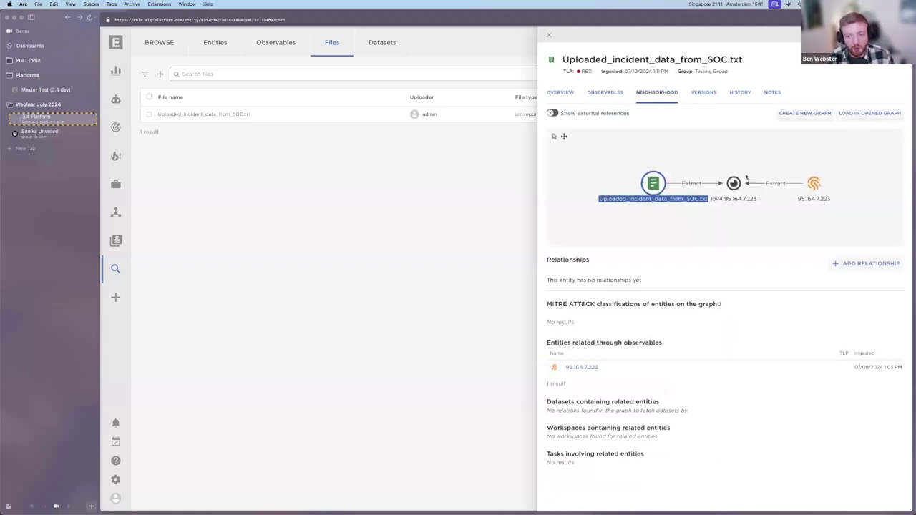
{"action": "left_click", "coordinate": [806, 181]}
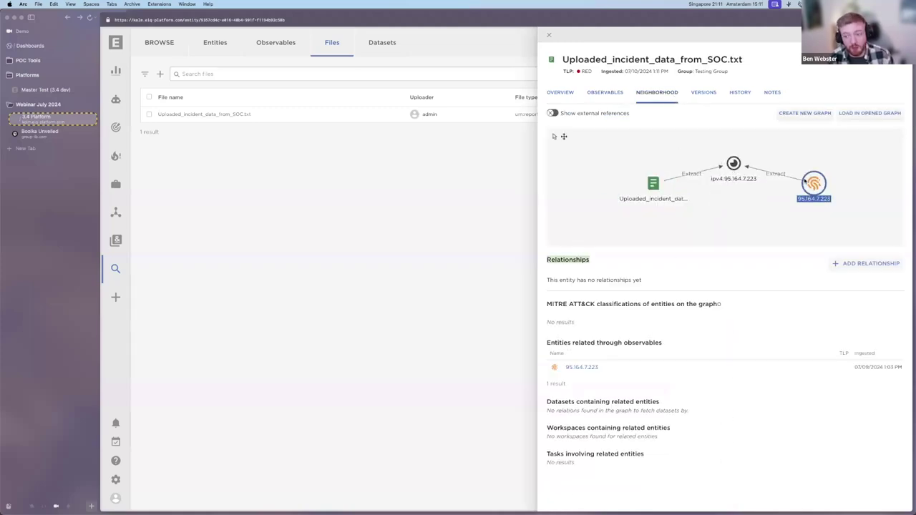
Create a new graph from the report's neighborhood and load all entities related to the 95.164.7.223 indicator
{"action": "left_click", "coordinate": [804, 113]}
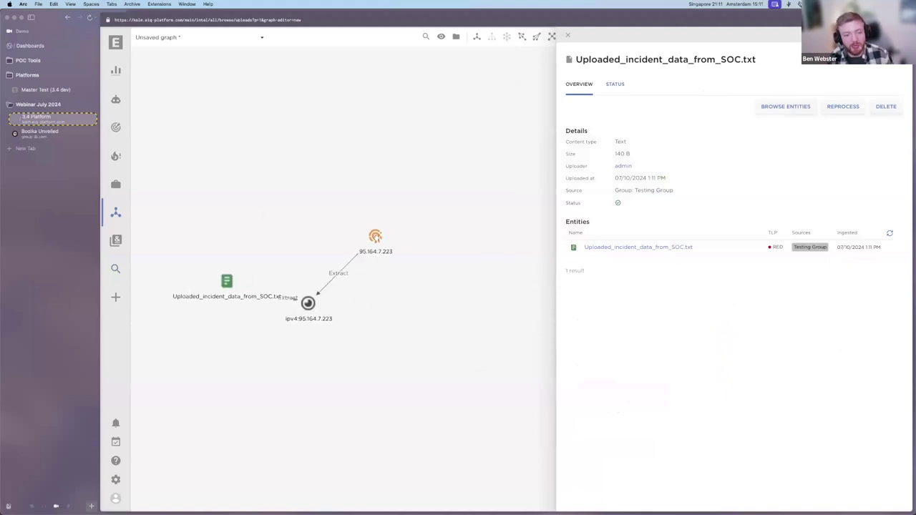
{"action": "right_click", "coordinate": [371, 226]}
{"action": "mouse_move", "coordinate": [401, 333]}
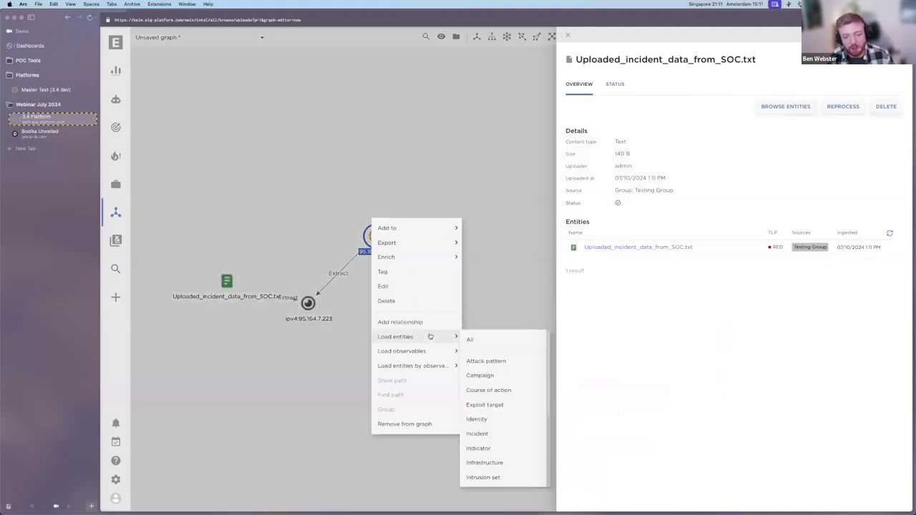
{"action": "left_click", "coordinate": [490, 337]}
{"action": "left_click", "coordinate": [567, 35]}
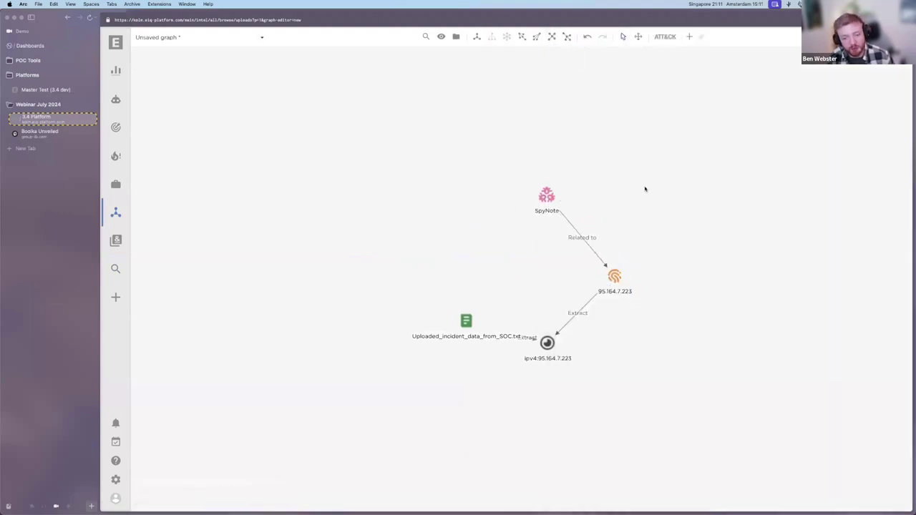
Inspect the details of the 95.164.7.223 indicator and read the full analysis of the SpyNote malware entity
{"action": "left_click", "coordinate": [537, 276]}
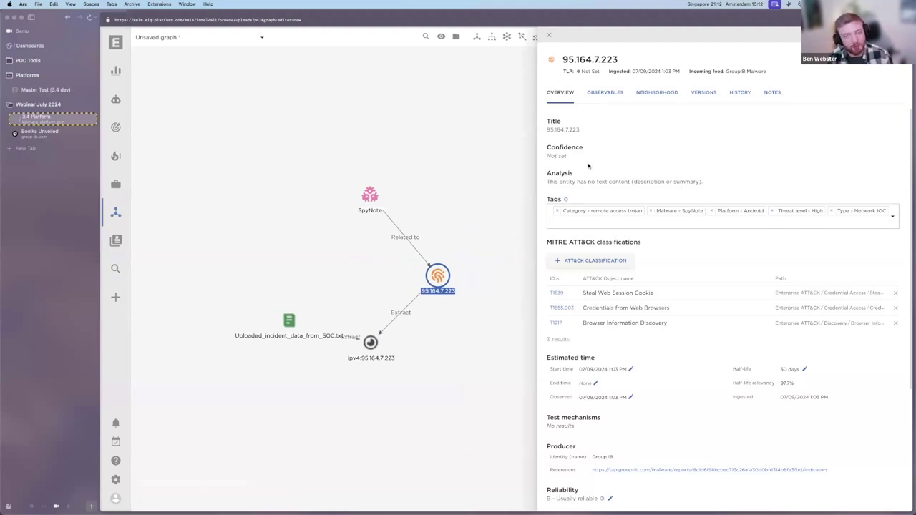
{"action": "left_click", "coordinate": [369, 194]}
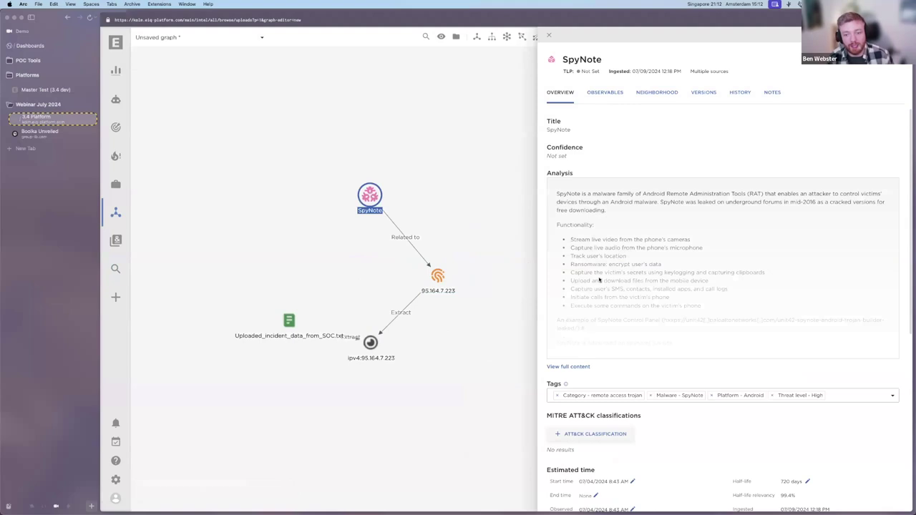
{"action": "left_click", "coordinate": [568, 366]}
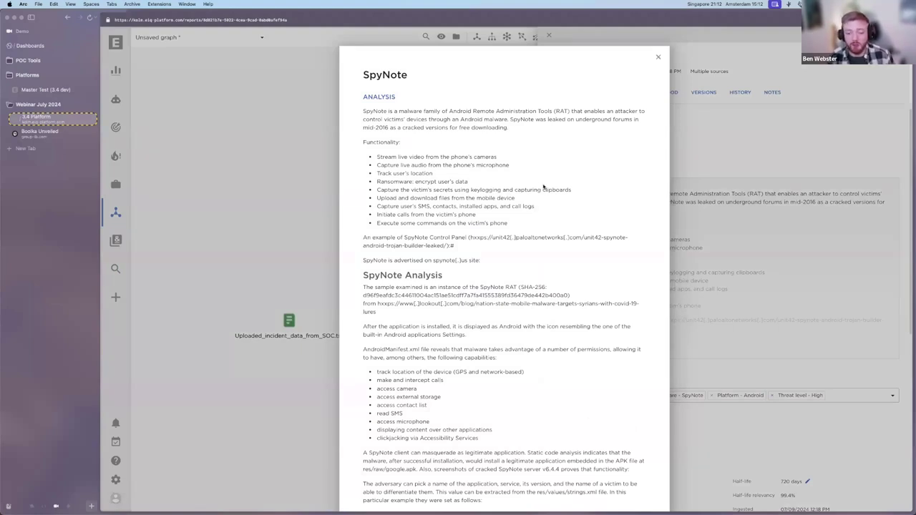
{"action": "scroll", "coordinate": [543, 187], "scroll_direction": "down", "scroll_amount": 3}
{"action": "scroll", "coordinate": [507, 308], "scroll_direction": "down", "scroll_amount": 7}
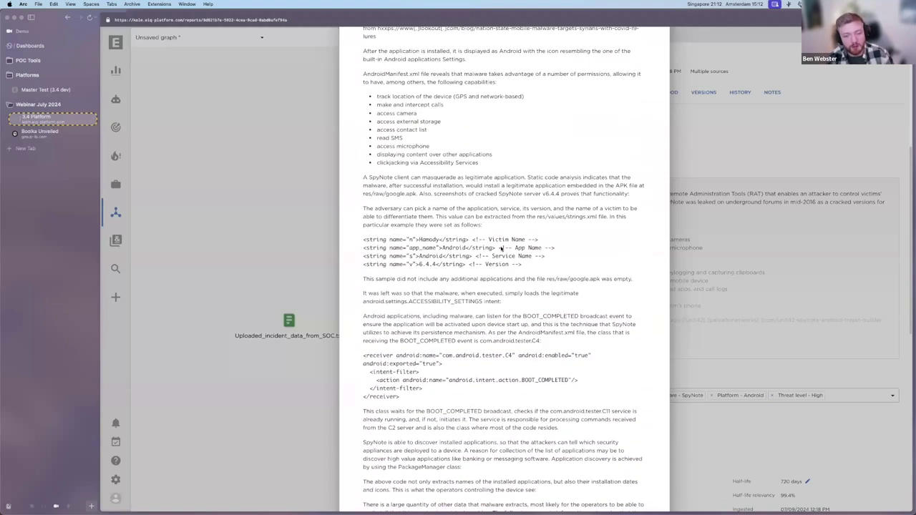
{"action": "scroll", "coordinate": [534, 163], "scroll_direction": "up", "scroll_amount": 10}
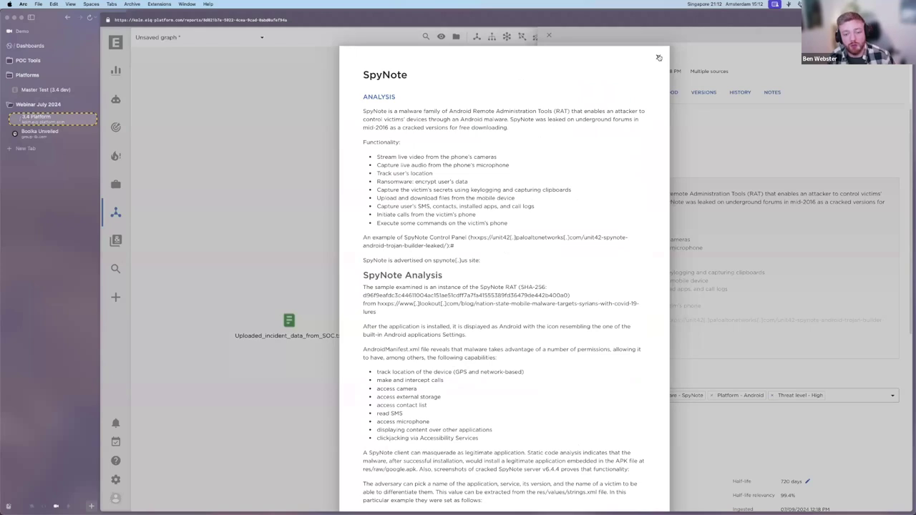
{"action": "left_click", "coordinate": [659, 58]}
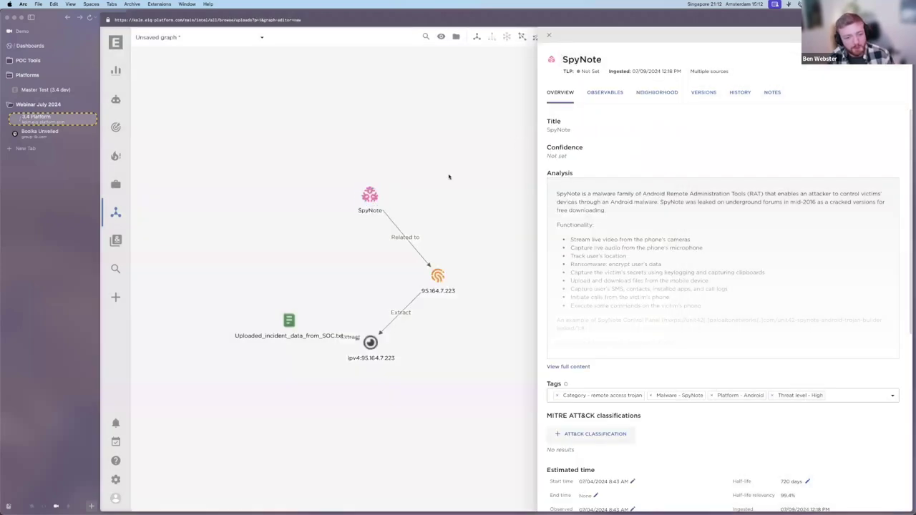
Start a new upload with custom data mapping and choose urlhaus.abuse.ch-sample.csv from Downloads
{"action": "left_click", "coordinate": [116, 297]}
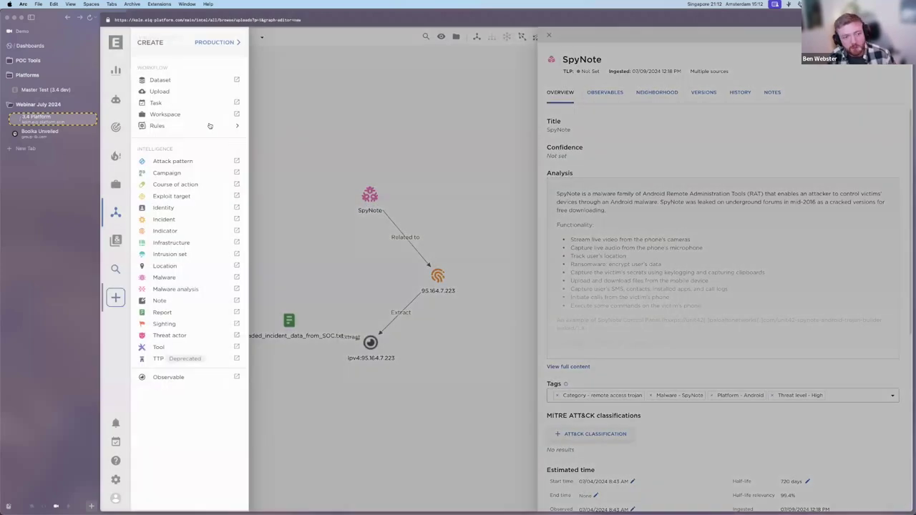
{"action": "left_click", "coordinate": [193, 93]}
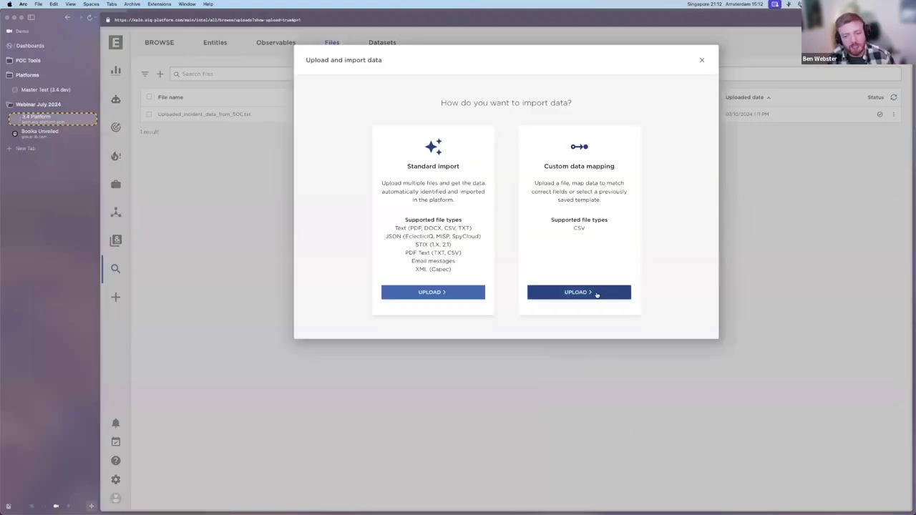
{"action": "left_click", "coordinate": [597, 294]}
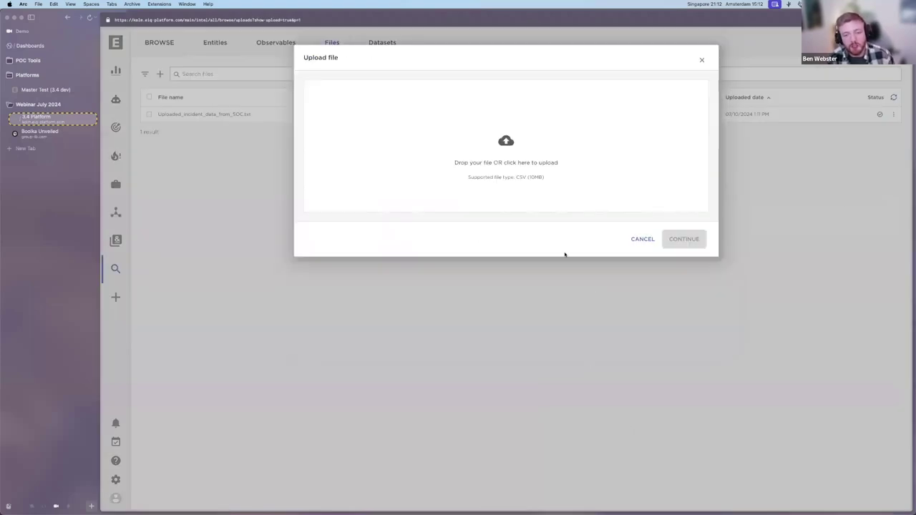
{"action": "left_click", "coordinate": [413, 156]}
{"action": "left_click", "coordinate": [381, 246]}
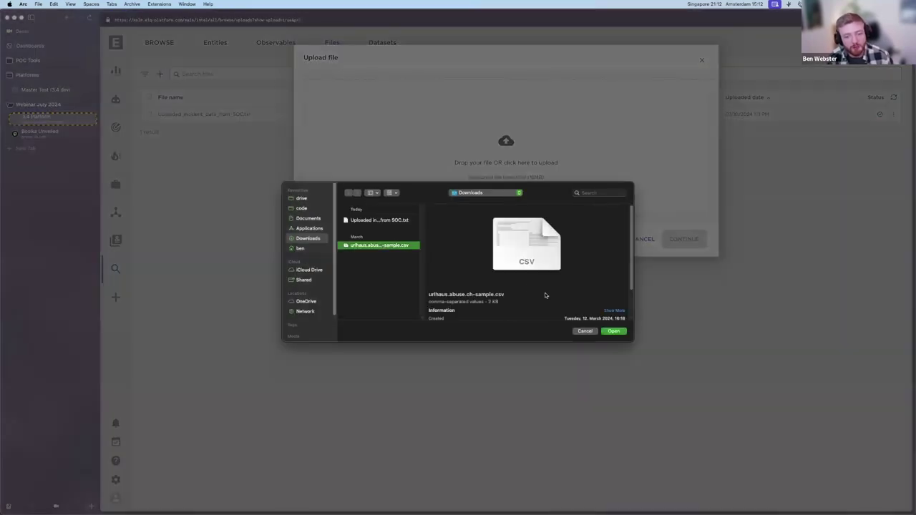
{"action": "left_click", "coordinate": [613, 330]}
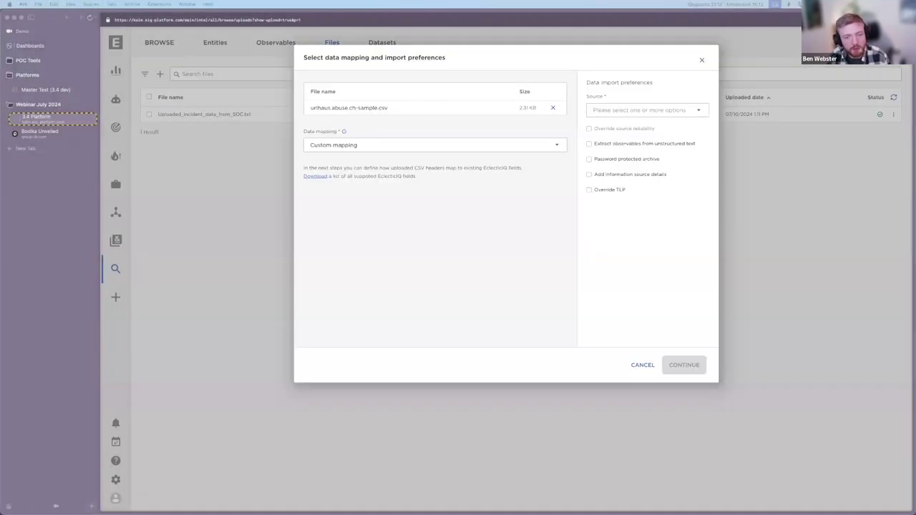
Switch to the code editor, examine the comment lines and columns of urlhaus.abuse.ch-sample.csv, and return to the import dialog
{"action": "key", "text": "super+Tab"}
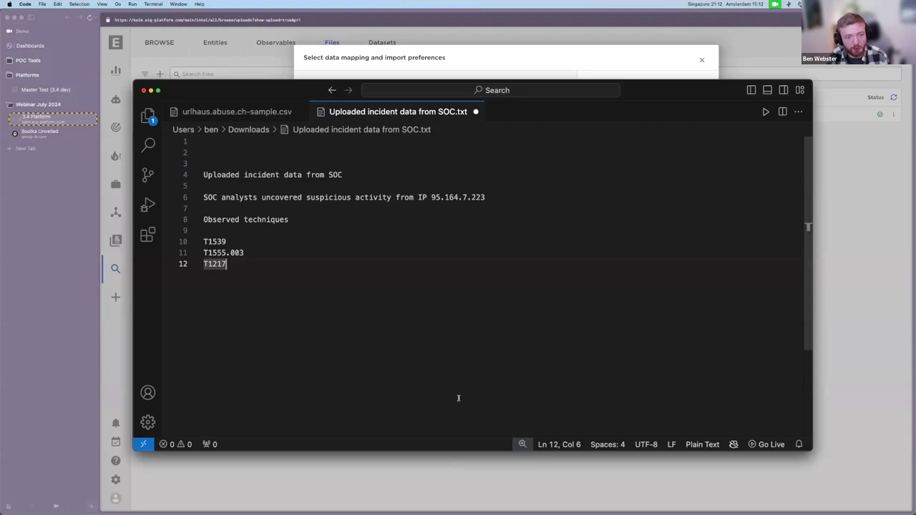
{"action": "left_click", "coordinate": [236, 112]}
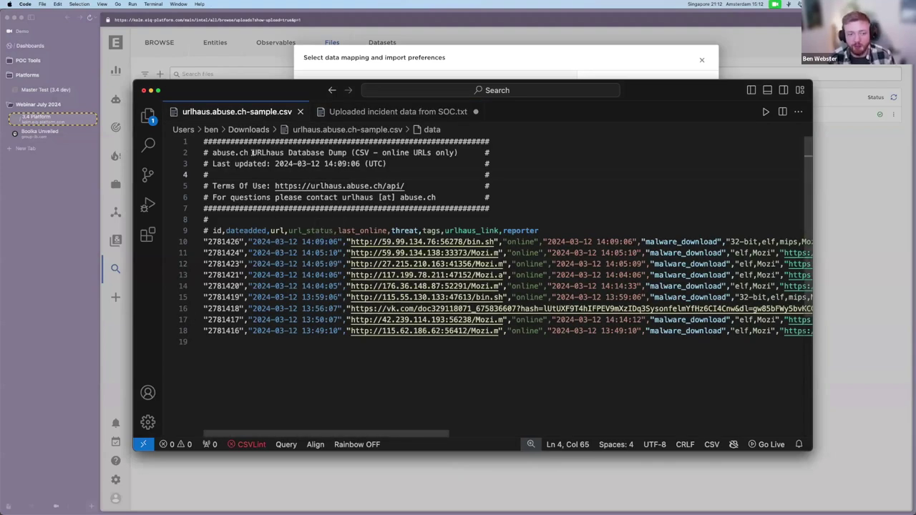
{"action": "left_click_drag", "start_coordinate": [252, 153], "coordinate": [350, 153]}
{"action": "left_click", "coordinate": [348, 152]}
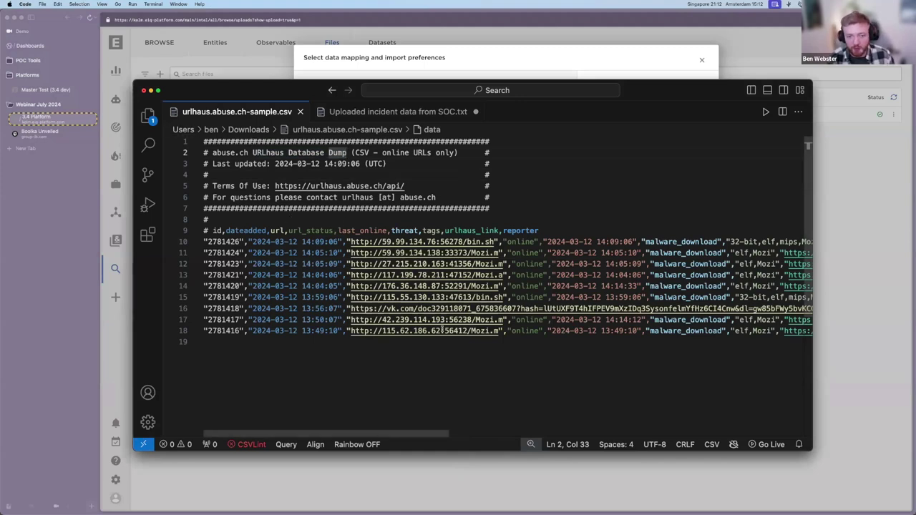
{"action": "left_click", "coordinate": [526, 174]}
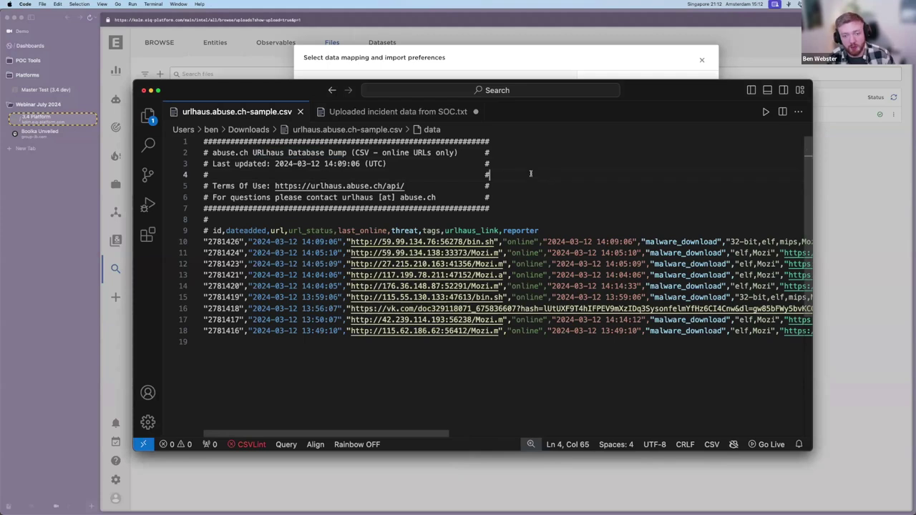
{"action": "left_click", "coordinate": [502, 52]}
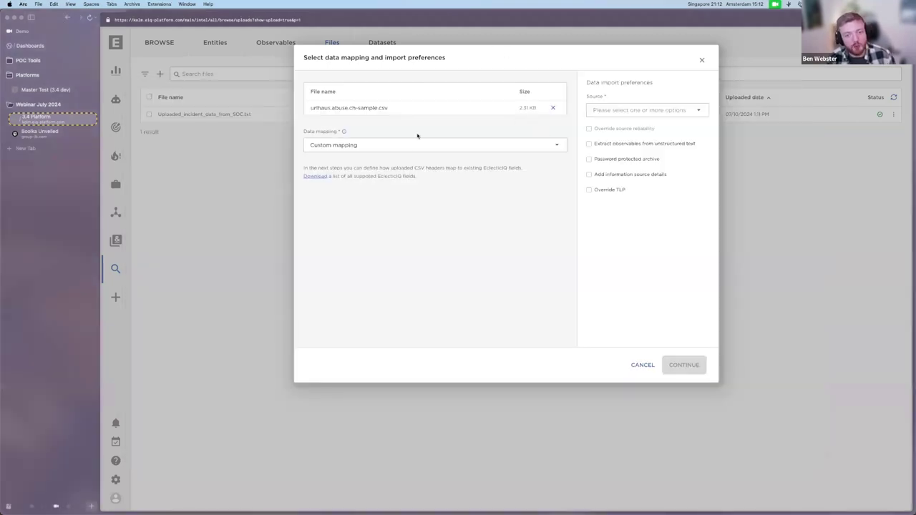
Set the import source to Testing Group, override the TLP with Clear, enable observable extraction from unstructured text, and continue
{"action": "left_click", "coordinate": [620, 111]}
{"action": "left_click", "coordinate": [626, 124]}
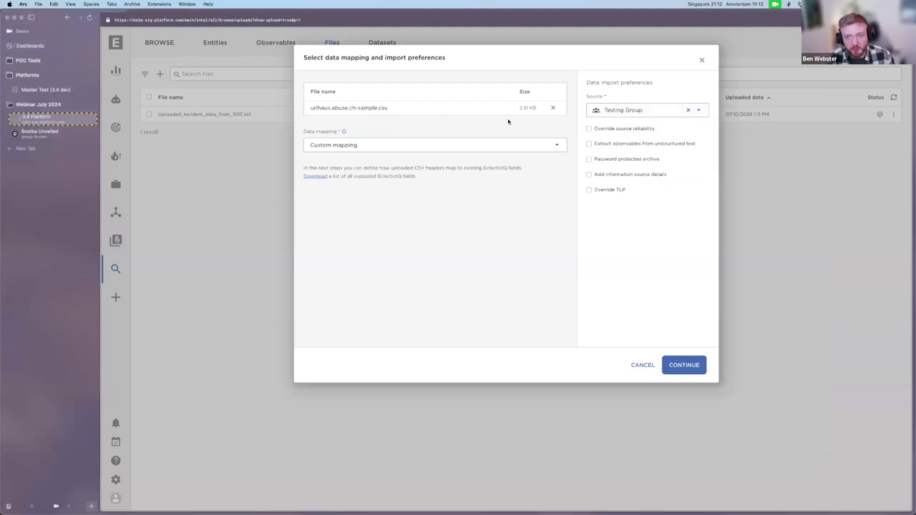
{"action": "left_click", "coordinate": [589, 189]}
{"action": "left_click", "coordinate": [613, 218]}
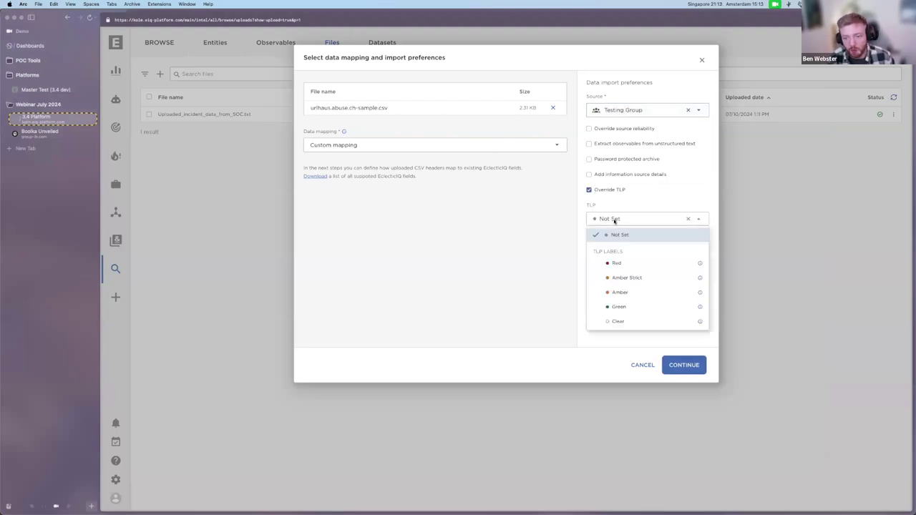
{"action": "left_click", "coordinate": [614, 262]}
{"action": "left_click", "coordinate": [616, 218]}
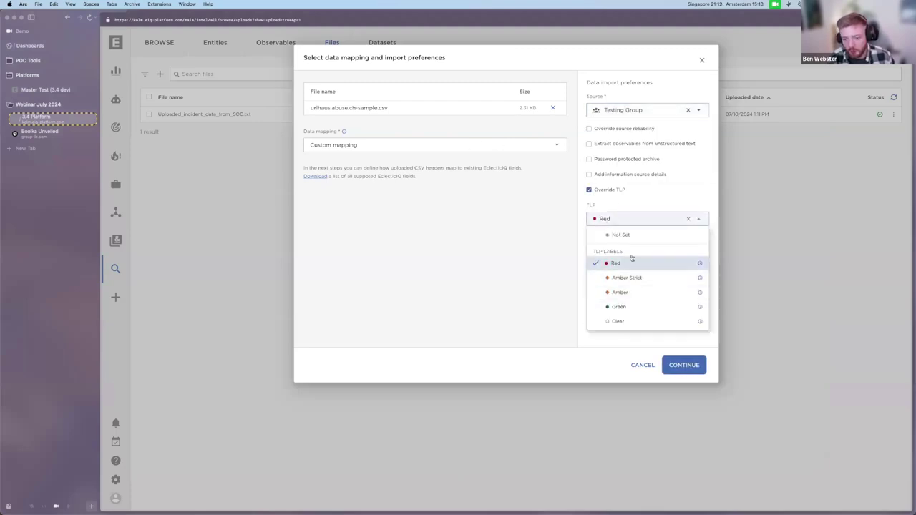
{"action": "left_click", "coordinate": [617, 320]}
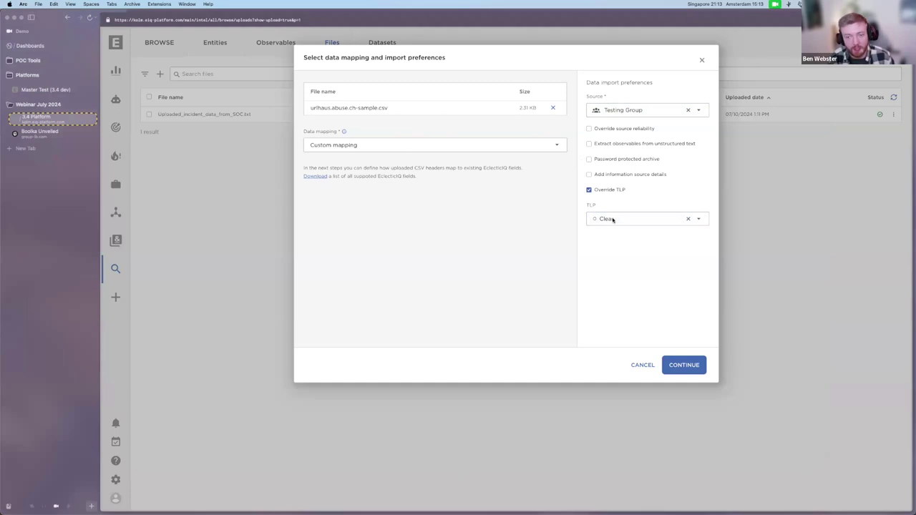
{"action": "left_click", "coordinate": [589, 144]}
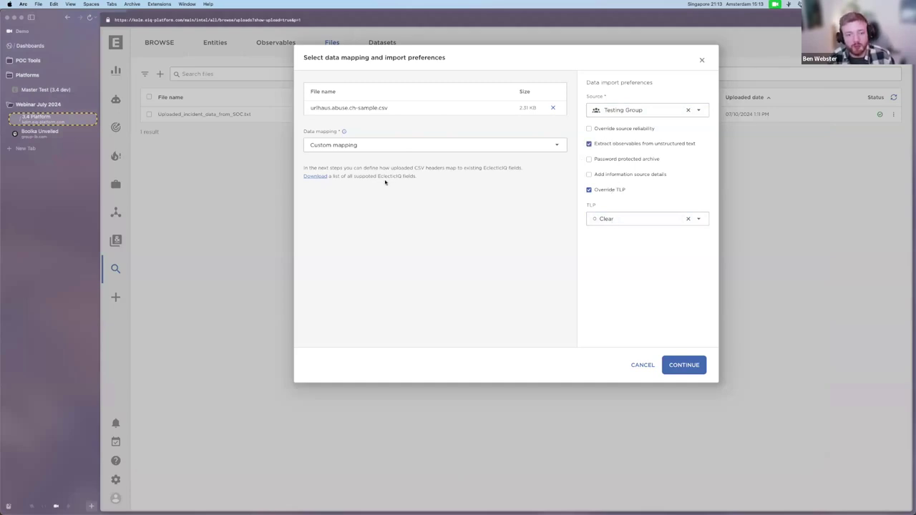
{"action": "left_click", "coordinate": [694, 368]}
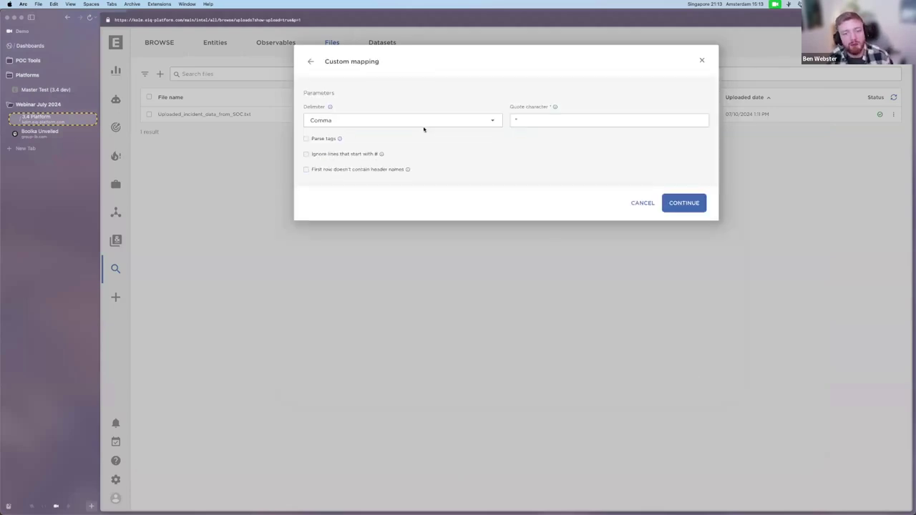
Configure the CSV parameters to parse tags, ignore lines starting with #, and treat the first row as containing no header names
{"action": "left_click", "coordinate": [319, 139]}
{"action": "left_click", "coordinate": [329, 171]}
{"action": "left_click", "coordinate": [328, 188]}
{"action": "left_click", "coordinate": [542, 156]}
{"action": "left_click", "coordinate": [536, 171]}
{"action": "left_click", "coordinate": [674, 220]}
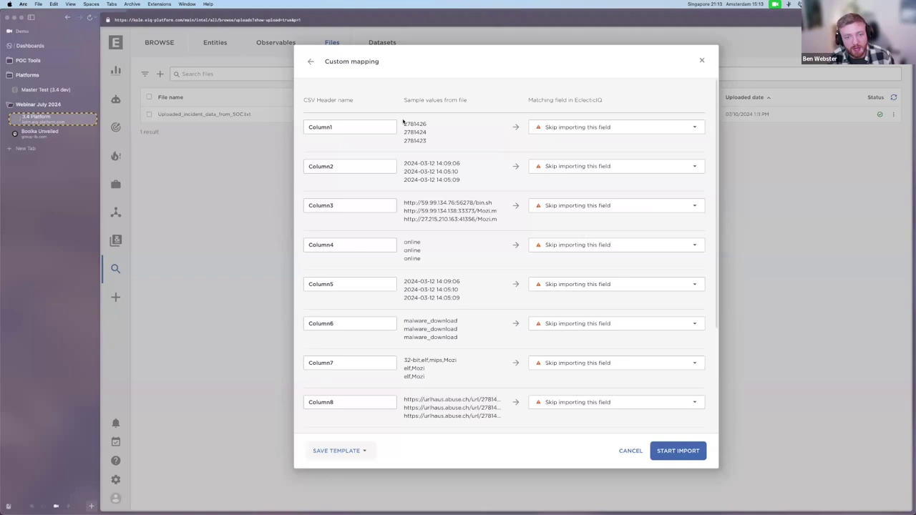
Review the sample values, then map Column2 to entity.meta.estimated_threat_start_time and Column3 to entity.name
{"action": "scroll", "coordinate": [455, 142], "scroll_direction": "down", "scroll_amount": 3}
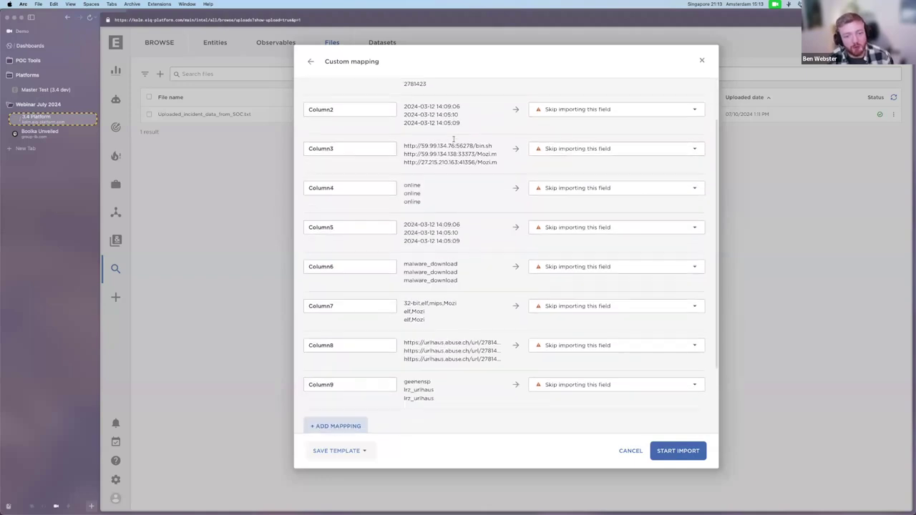
{"action": "scroll", "coordinate": [456, 161], "scroll_direction": "up", "scroll_amount": 3}
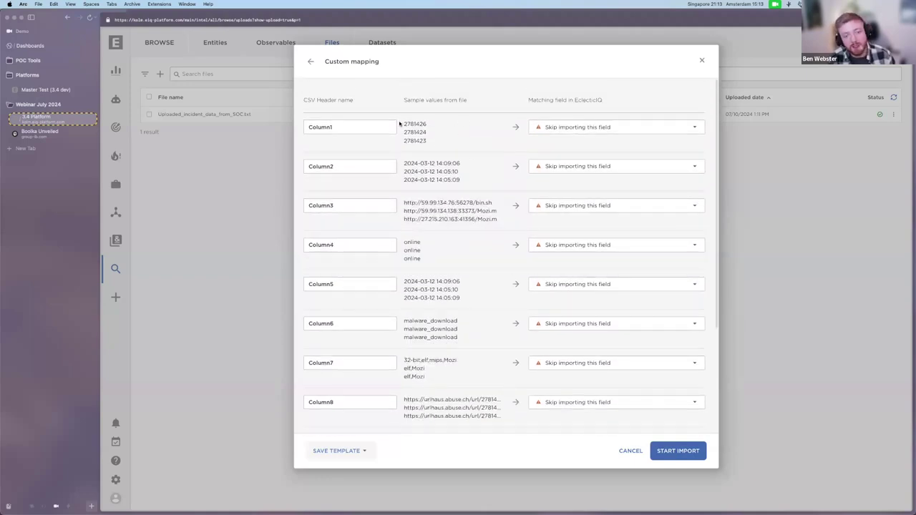
{"action": "left_click_drag", "start_coordinate": [405, 123], "coordinate": [427, 141]}
{"action": "left_click", "coordinate": [543, 182]}
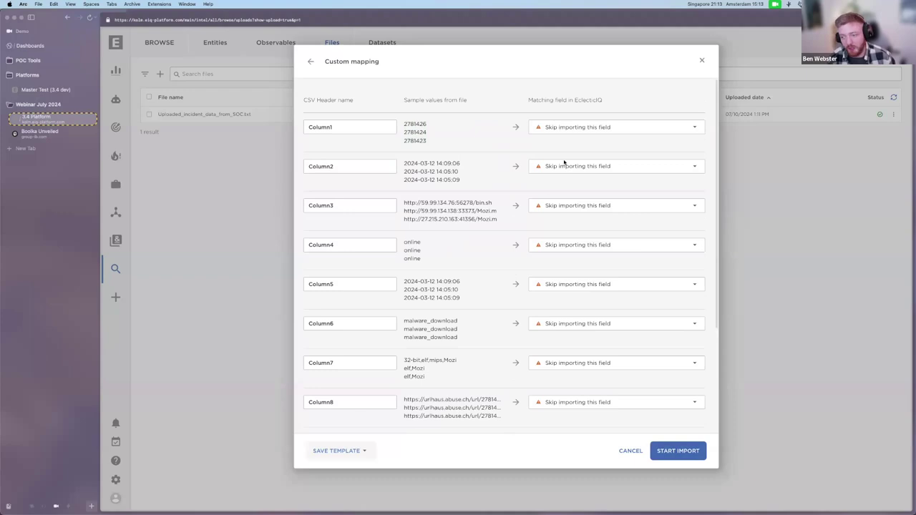
{"action": "left_click", "coordinate": [566, 165]}
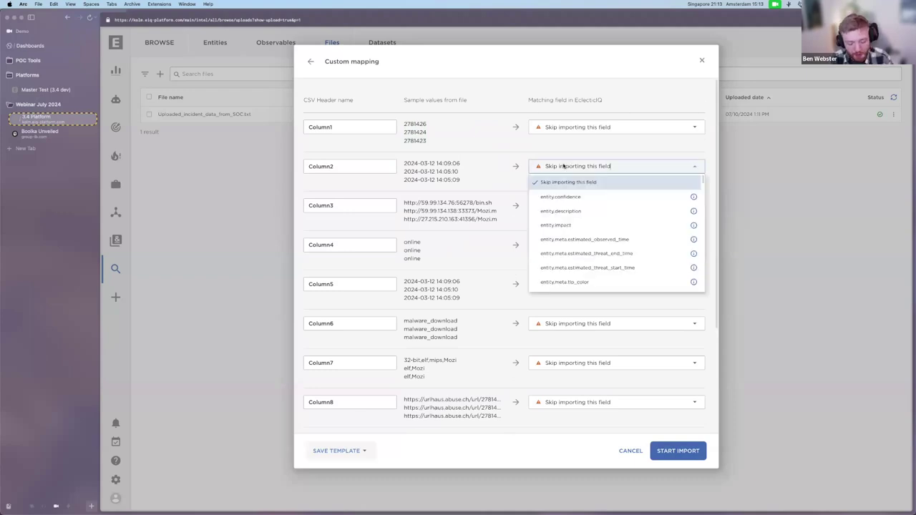
{"action": "type", "text": "start"}
{"action": "left_click", "coordinate": [577, 183]}
{"action": "left_click", "coordinate": [567, 206]}
{"action": "type", "text": "name"}
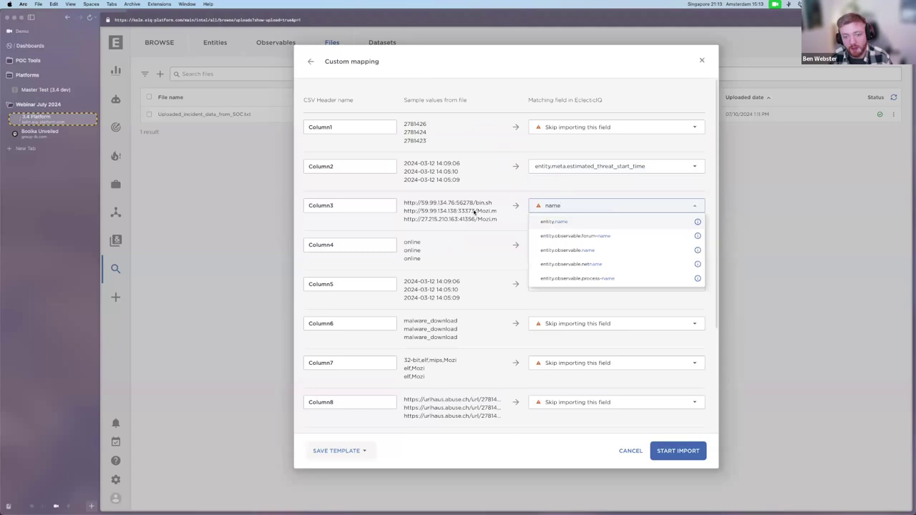
{"action": "left_click", "coordinate": [554, 222]}
Map Column4, Column6 and Column7 to entity.tags, leaving Column5 skipped
{"action": "left_click", "coordinate": [545, 249]}
{"action": "type", "text": "tags"}
{"action": "left_click", "coordinate": [553, 260]}
{"action": "left_click", "coordinate": [550, 323]}
{"action": "type", "text": "tags"}
{"action": "left_click", "coordinate": [559, 342]}
{"action": "left_click", "coordinate": [556, 364]}
{"action": "type", "text": "tags"}
{"action": "left_click", "coordinate": [557, 380]}
Map Column8 to entity.references and Column9 to entity.tags
{"action": "scroll", "coordinate": [578, 352], "scroll_direction": "down", "scroll_amount": 1}
{"action": "left_click", "coordinate": [573, 345]}
{"action": "type", "text": "ref"}
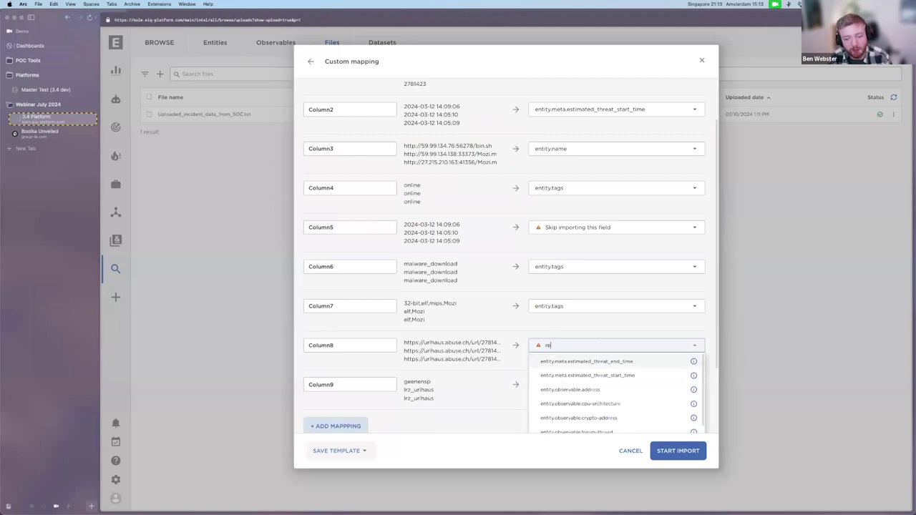
{"action": "left_click", "coordinate": [560, 361]}
{"action": "left_click", "coordinate": [559, 384]}
{"action": "type", "text": "tags"}
{"action": "left_click", "coordinate": [553, 362]}
Examine the options for saving the mapping as a template, including the existing URLHaus Recent CSV template, without saving
{"action": "scroll", "coordinate": [493, 426], "scroll_direction": "down", "scroll_amount": 1}
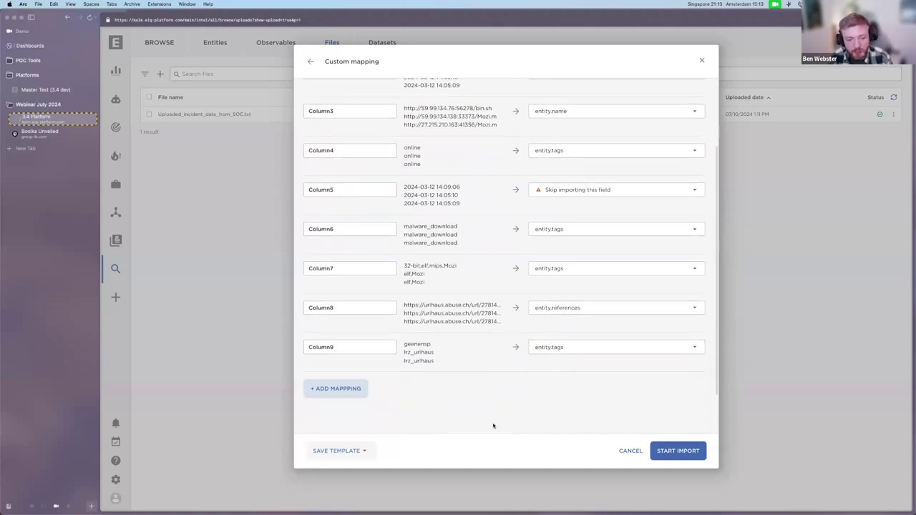
{"action": "left_click", "coordinate": [357, 450]}
{"action": "mouse_move", "coordinate": [366, 428]}
{"action": "mouse_move", "coordinate": [412, 431]}
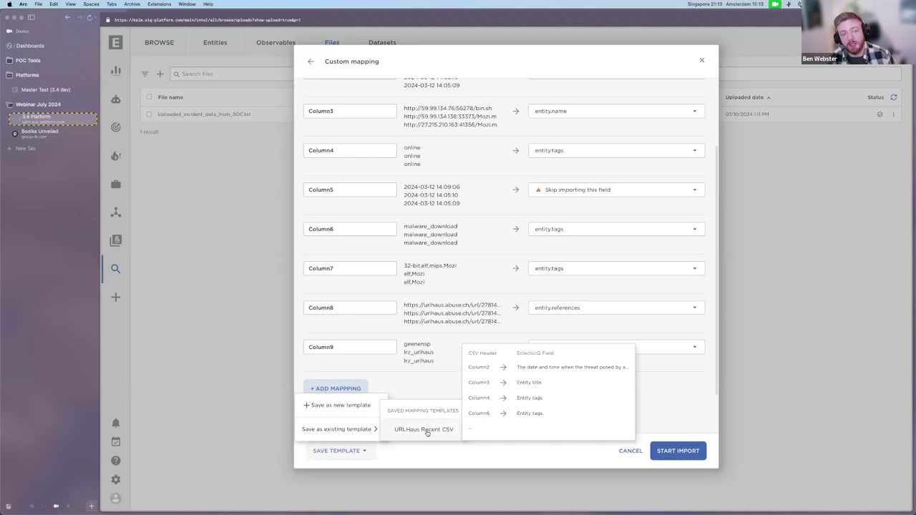
{"action": "left_click", "coordinate": [444, 453]}
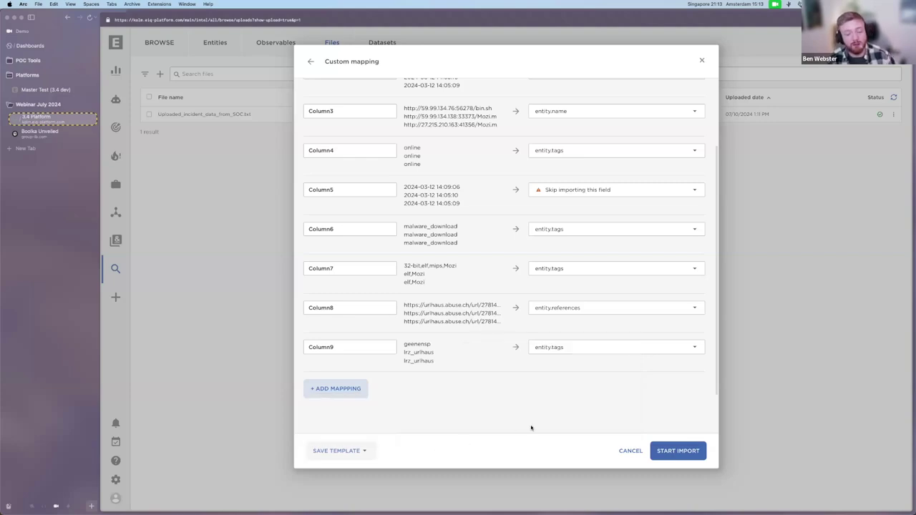
Start the import, close the upload dialog, and browse the entities created from urlhaus.abuse.ch-sample.csv
{"action": "left_click", "coordinate": [677, 453]}
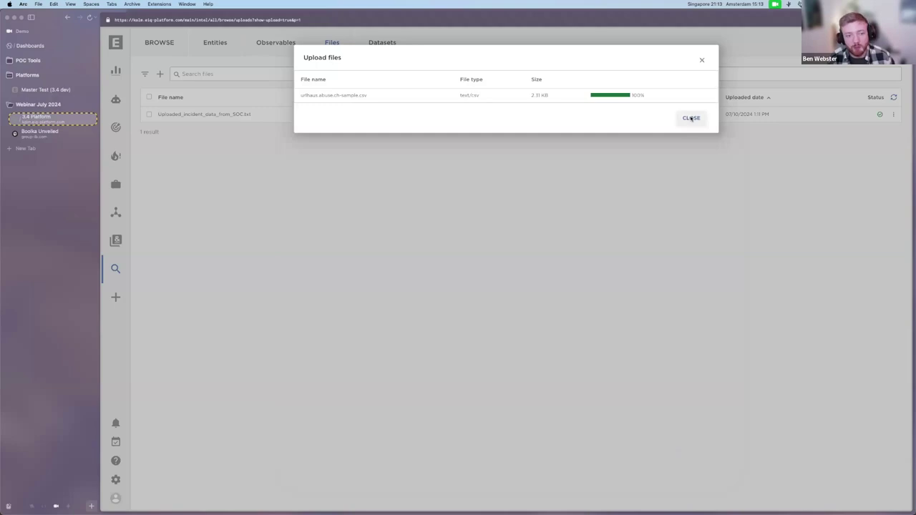
{"action": "left_click", "coordinate": [691, 119]}
{"action": "left_click", "coordinate": [226, 133]}
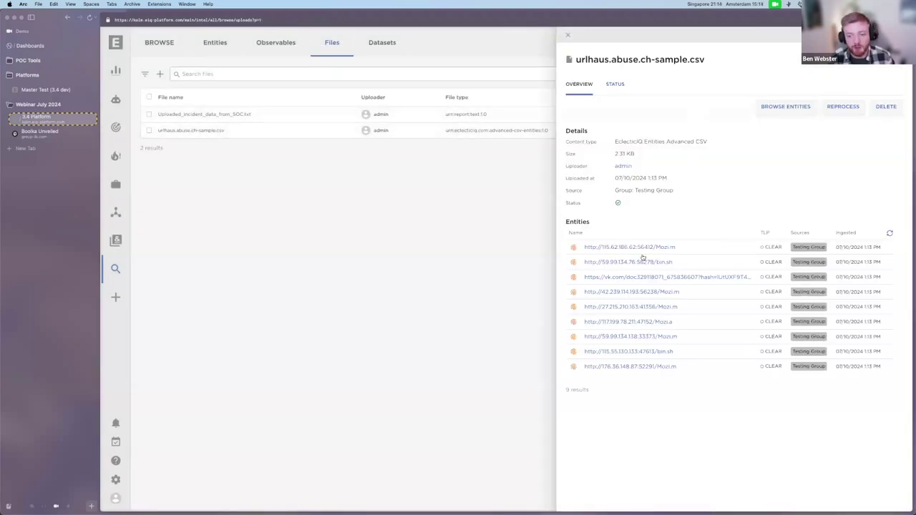
{"action": "left_click", "coordinate": [770, 105]}
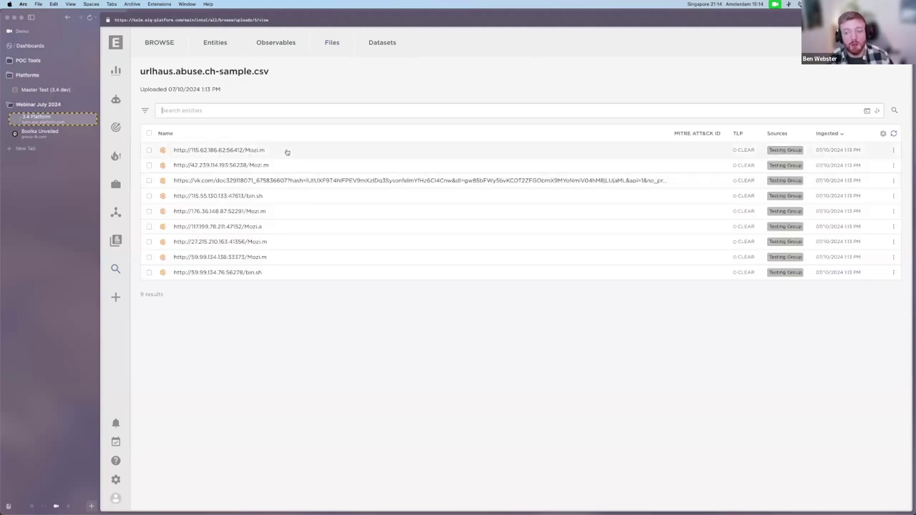
{"action": "left_click", "coordinate": [261, 151]}
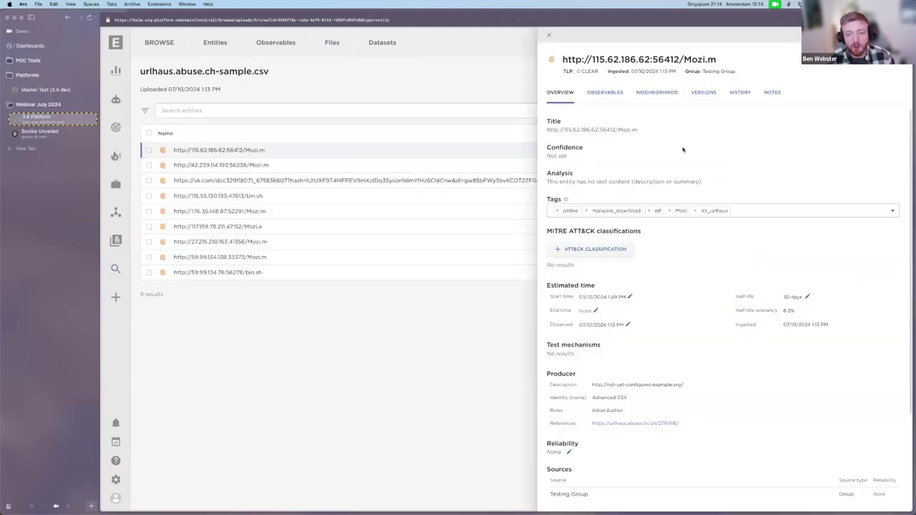
{"action": "left_click_drag", "start_coordinate": [546, 198], "coordinate": [719, 227]}
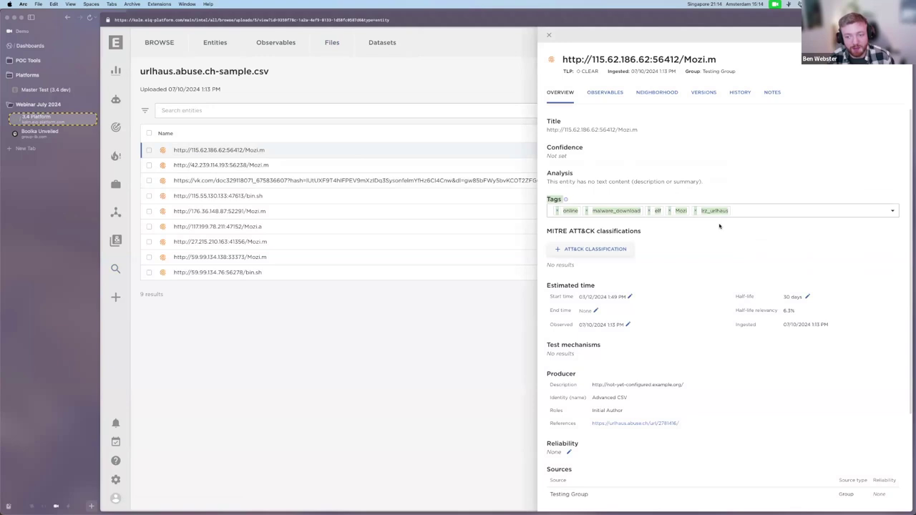
{"action": "left_click", "coordinate": [719, 227]}
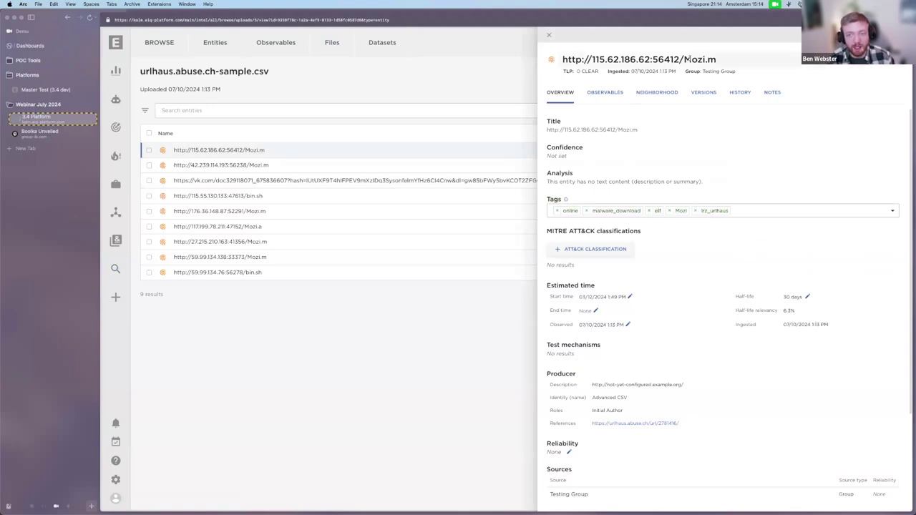
{"action": "left_click", "coordinate": [597, 94]}
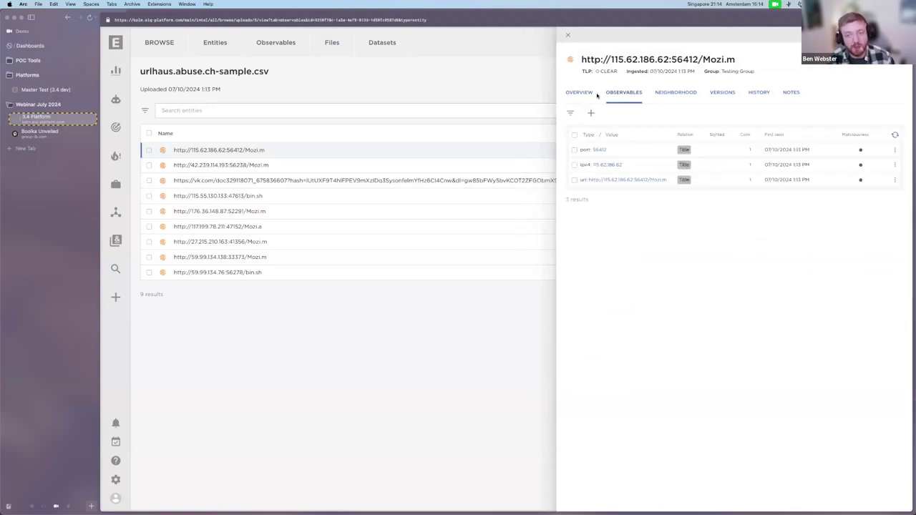
{"action": "scroll", "coordinate": [654, 133], "scroll_direction": "up", "scroll_amount": 5}
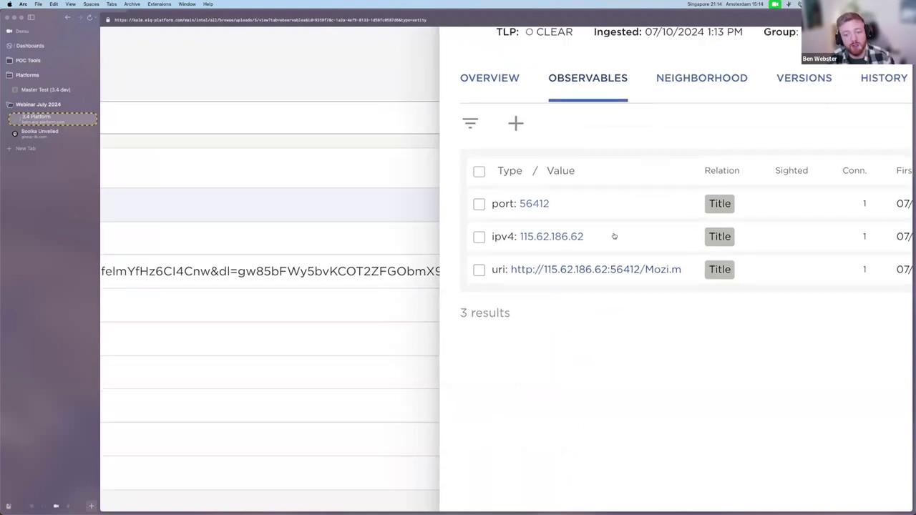
{"action": "scroll", "coordinate": [614, 237], "scroll_direction": "up", "scroll_amount": 1}
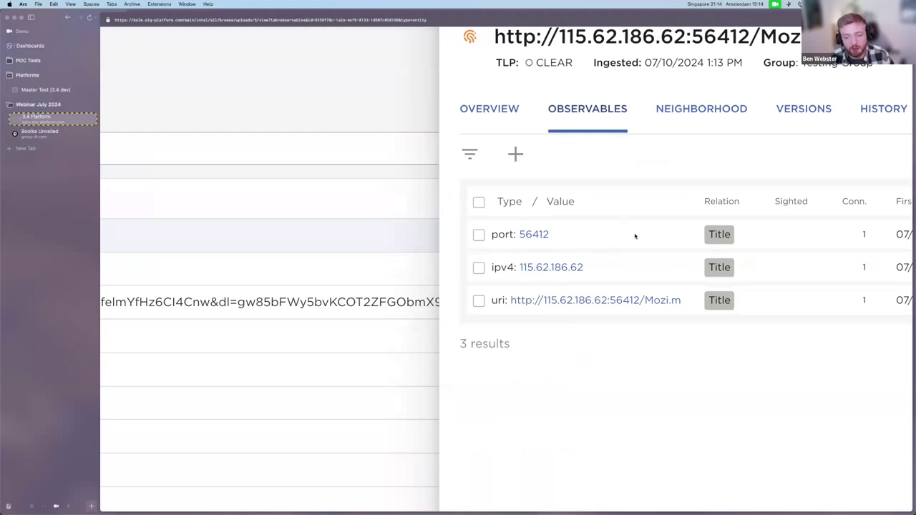
{"action": "key", "text": "super+0"}
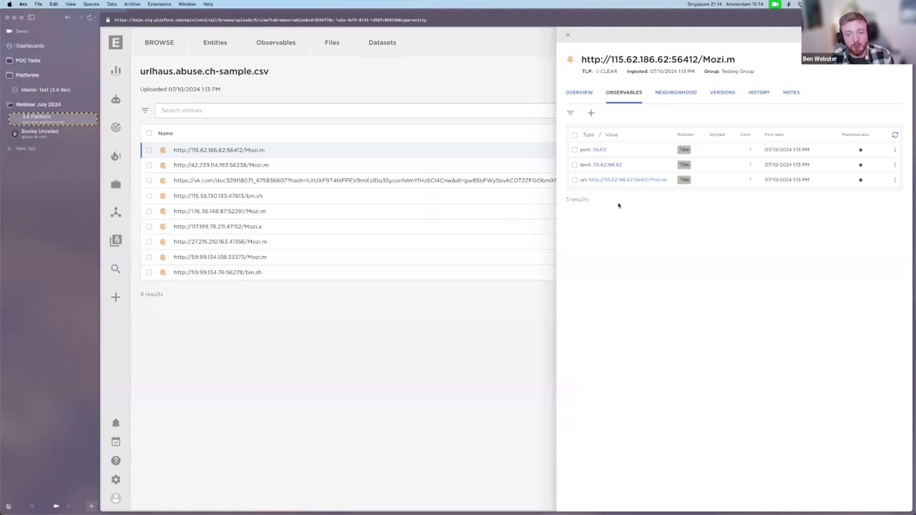
{"action": "left_click", "coordinate": [569, 36]}
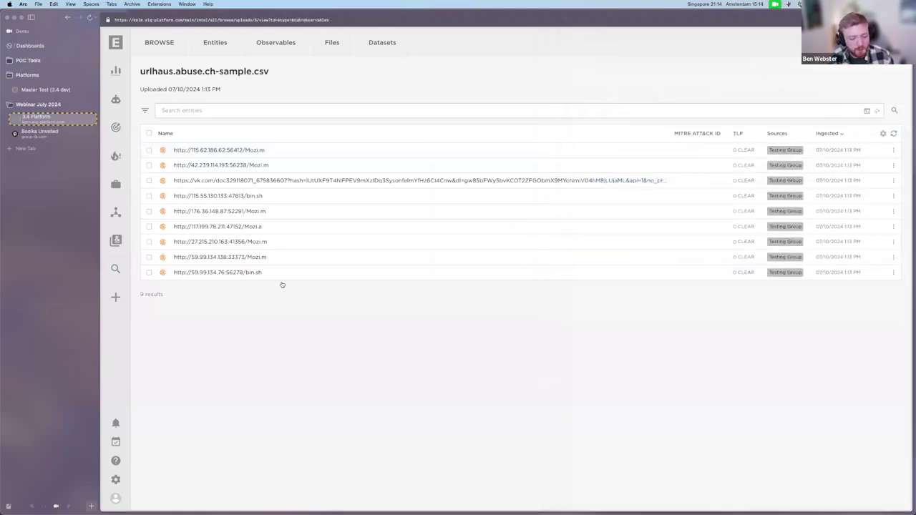
{"action": "left_click", "coordinate": [274, 278]}
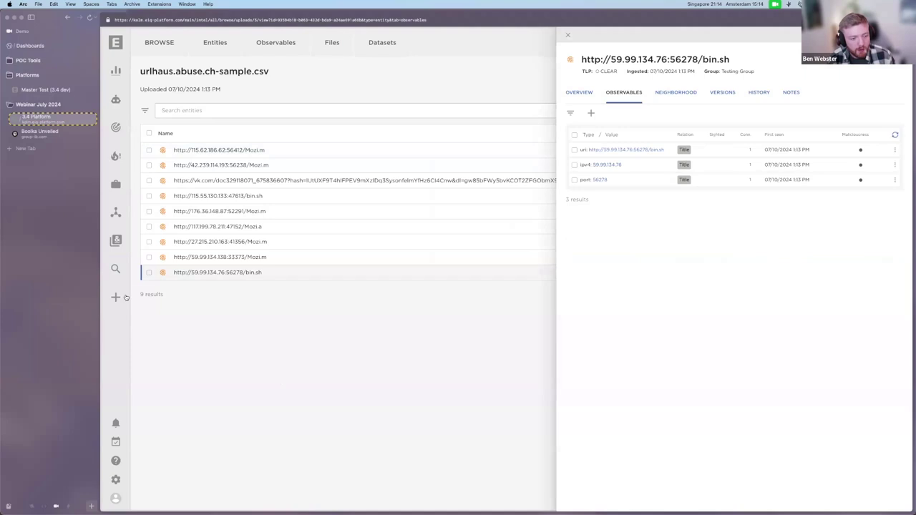
{"action": "left_click", "coordinate": [568, 35]}
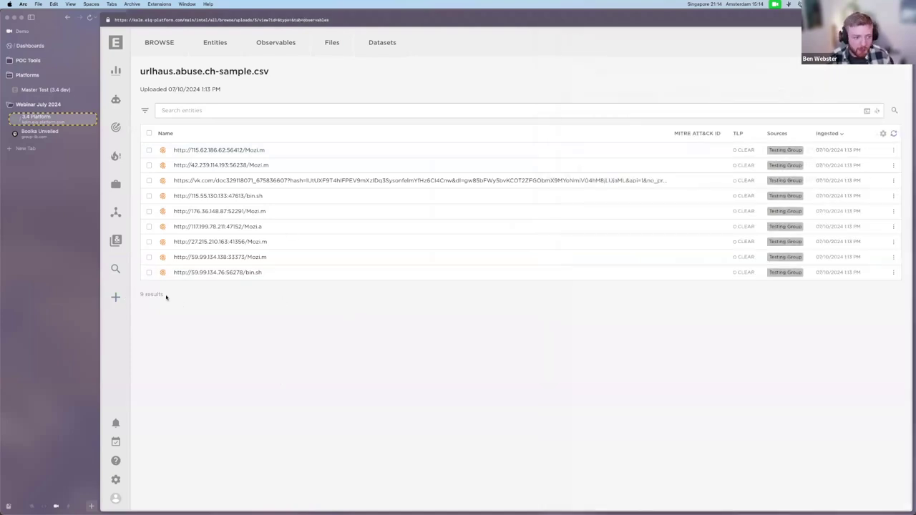
{"action": "left_click", "coordinate": [116, 99]}
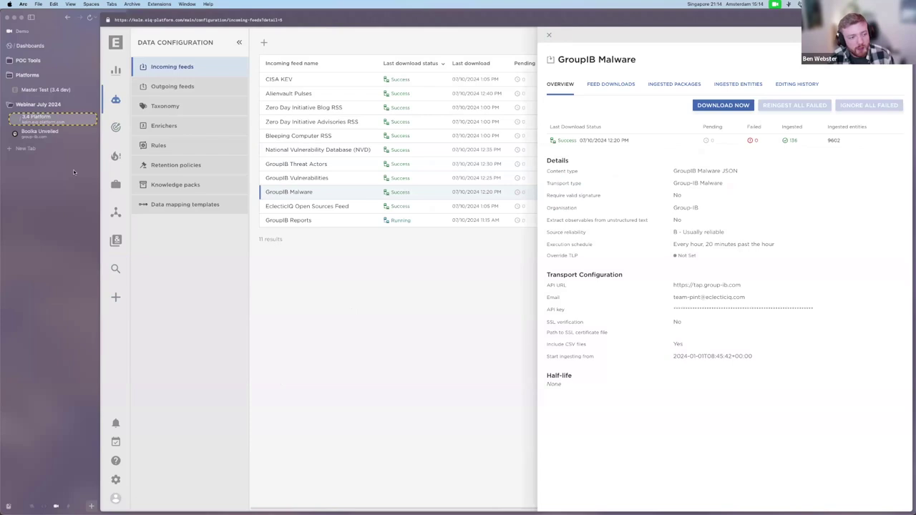
Switch to the Boolka Unveiled blog post and examine the article and the objects highlighted by the EclecticIQ scan
{"action": "left_click", "coordinate": [68, 134]}
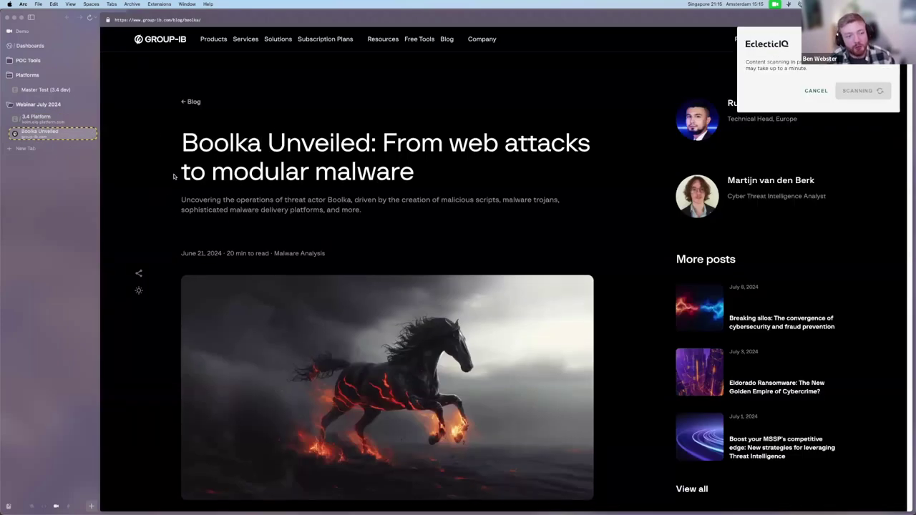
{"action": "scroll", "coordinate": [174, 176], "scroll_direction": "down", "scroll_amount": 1}
{"action": "scroll", "coordinate": [173, 176], "scroll_direction": "down", "scroll_amount": 10}
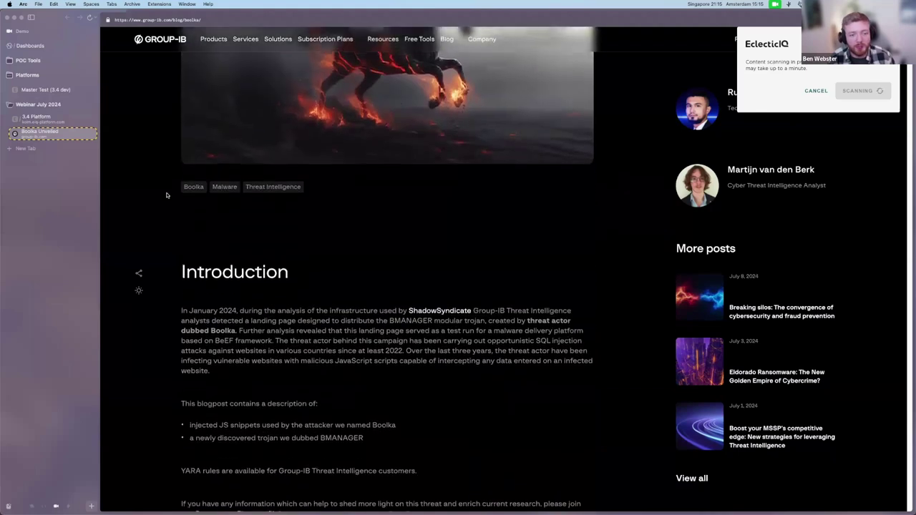
{"action": "scroll", "coordinate": [165, 213], "scroll_direction": "down", "scroll_amount": 2}
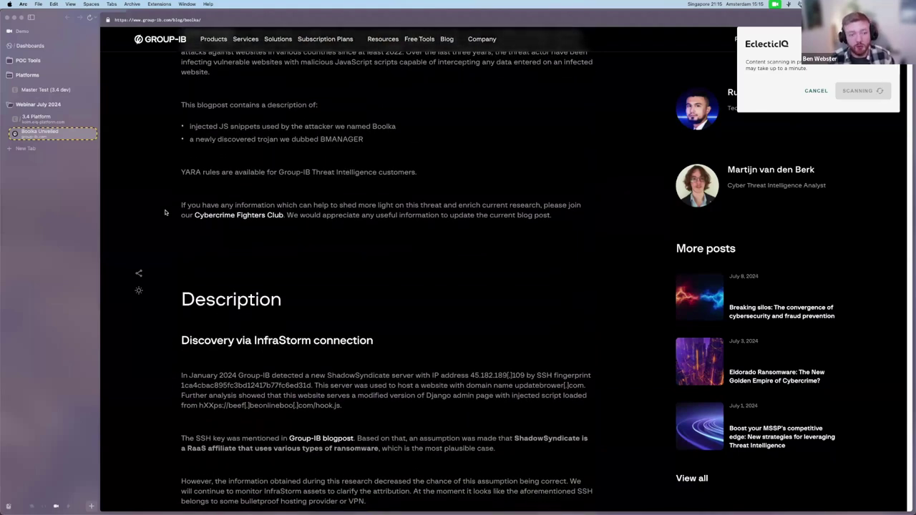
{"action": "scroll", "coordinate": [164, 212], "scroll_direction": "up", "scroll_amount": 15}
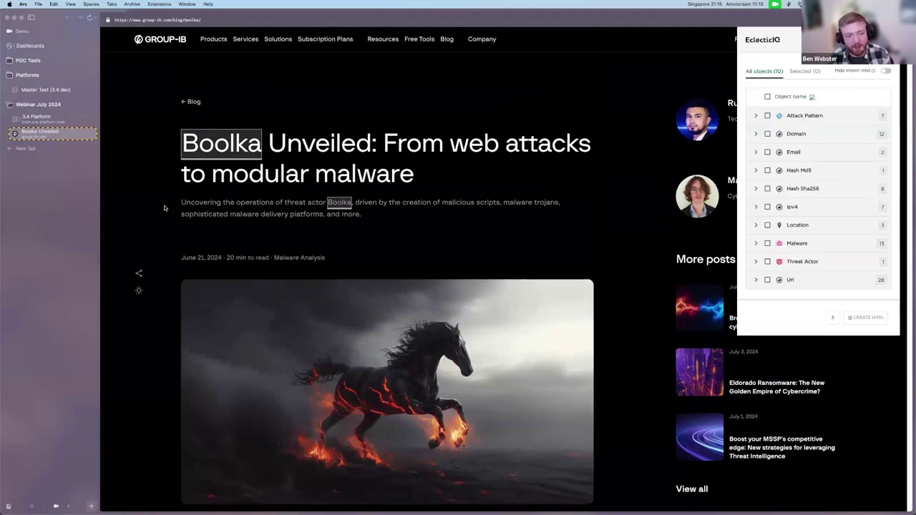
{"action": "scroll", "coordinate": [176, 209], "scroll_direction": "down", "scroll_amount": 2}
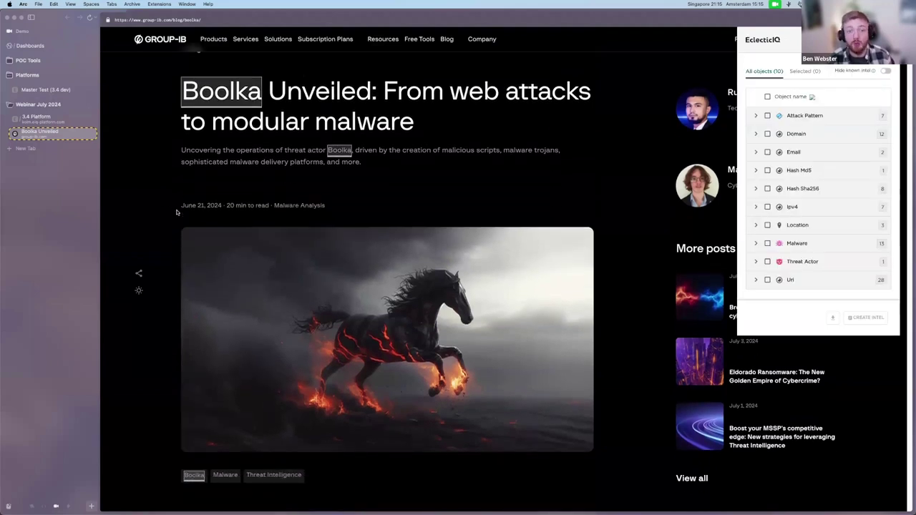
{"action": "scroll", "coordinate": [176, 213], "scroll_direction": "up", "scroll_amount": 2}
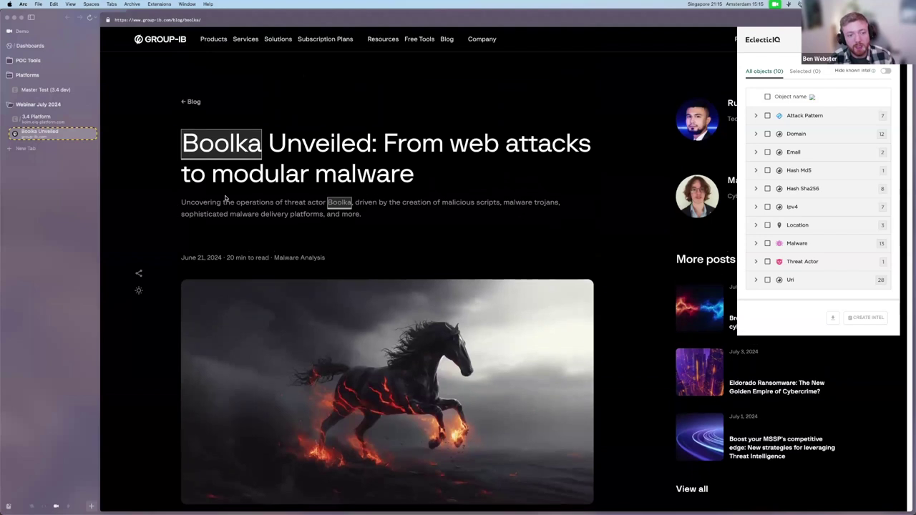
{"action": "mouse_move", "coordinate": [231, 144]}
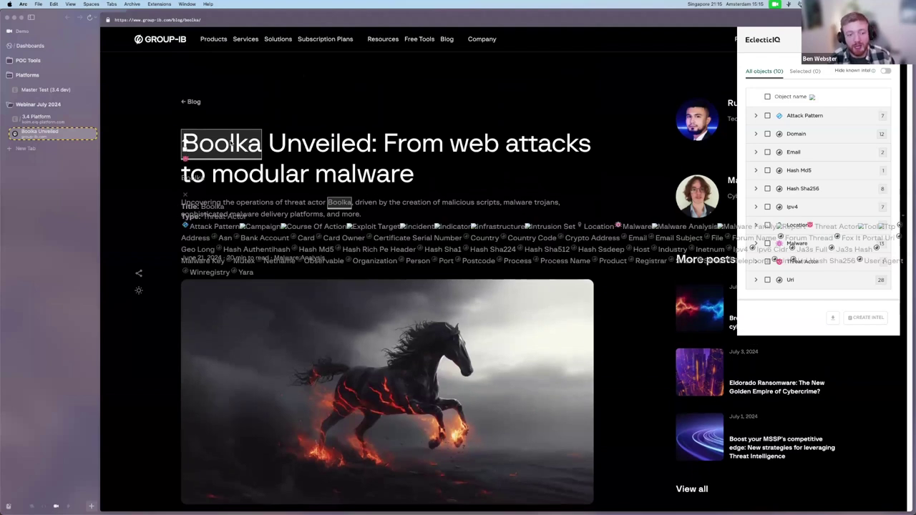
{"action": "scroll", "coordinate": [340, 154], "scroll_direction": "down", "scroll_amount": 10}
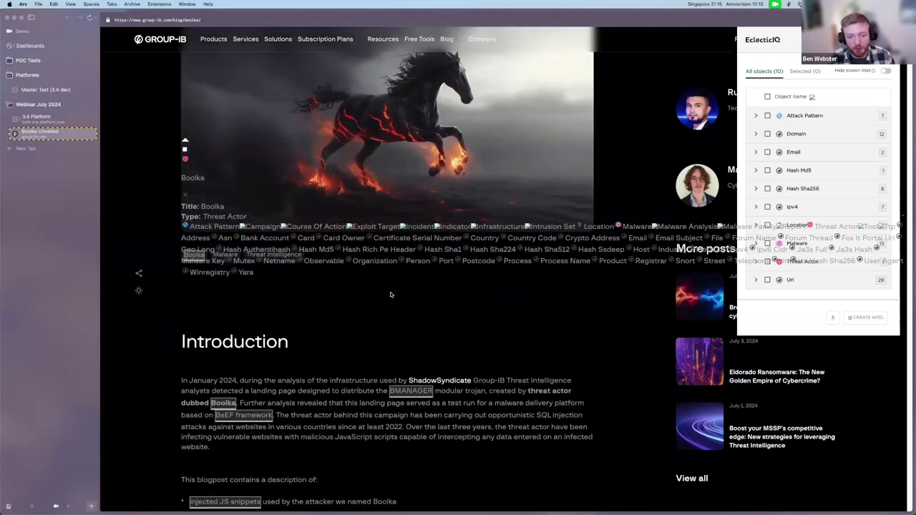
Select the threat actor Boolka and the malware BMANAGER among the scanned objects
{"action": "left_click", "coordinate": [756, 262]}
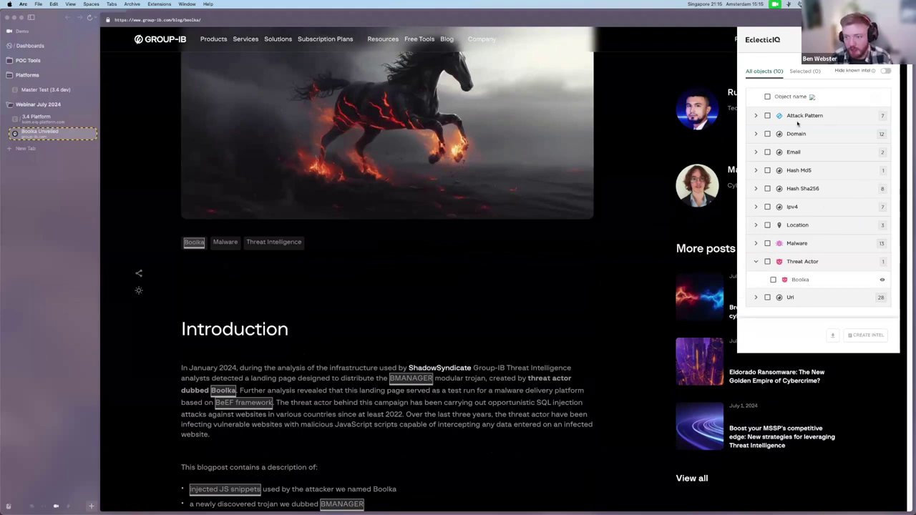
{"action": "left_click", "coordinate": [756, 244]}
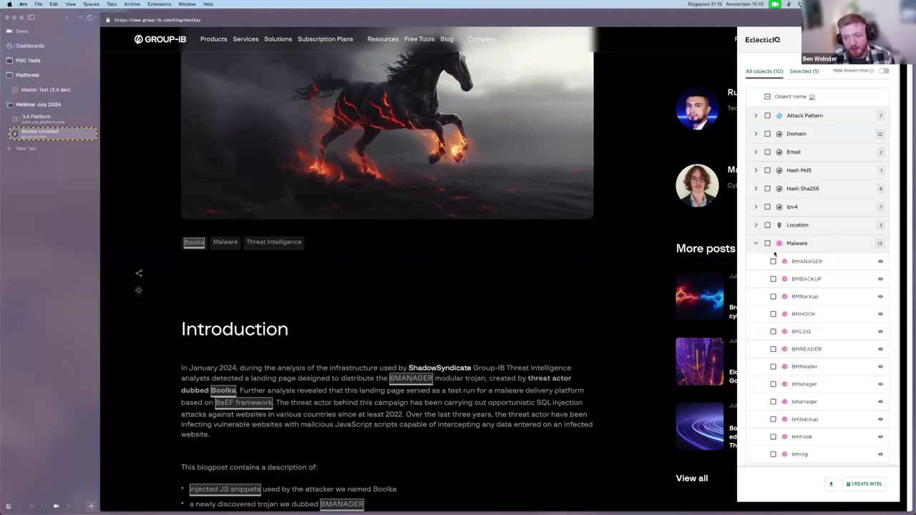
{"action": "left_click", "coordinate": [773, 262]}
{"action": "left_click", "coordinate": [756, 244]}
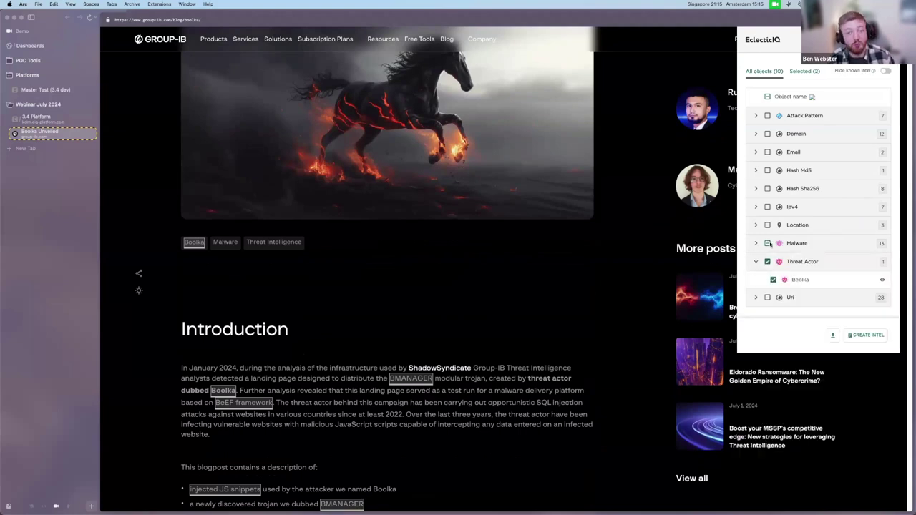
Expand the scanned IPv4 objects, select one address for the new intel, and collapse the group
{"action": "left_click", "coordinate": [756, 207]}
{"action": "left_click", "coordinate": [773, 225]}
{"action": "left_click", "coordinate": [774, 243]}
{"action": "left_click", "coordinate": [773, 259]}
{"action": "left_click", "coordinate": [756, 207]}
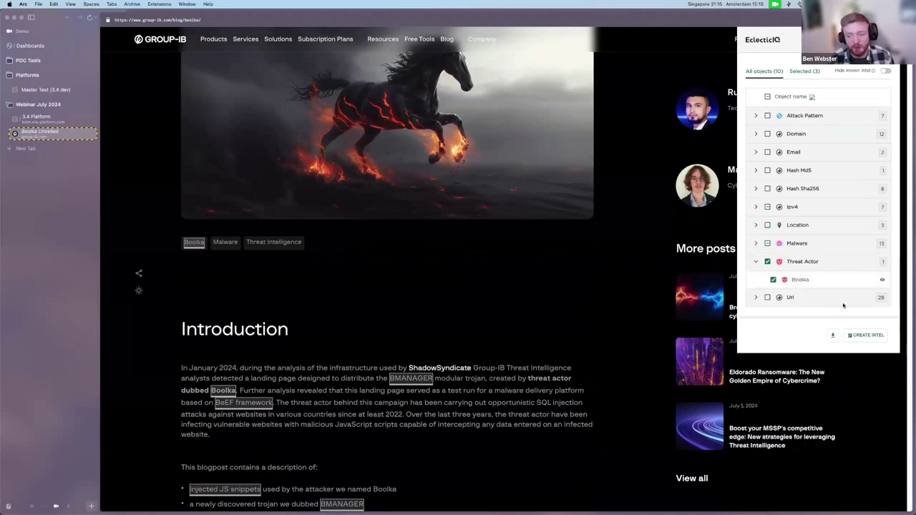
Try to create intel from the selected scanned objects, and reopen EclecticIQ Threat Scout on the reloaded blog post
{"action": "left_click", "coordinate": [867, 338]}
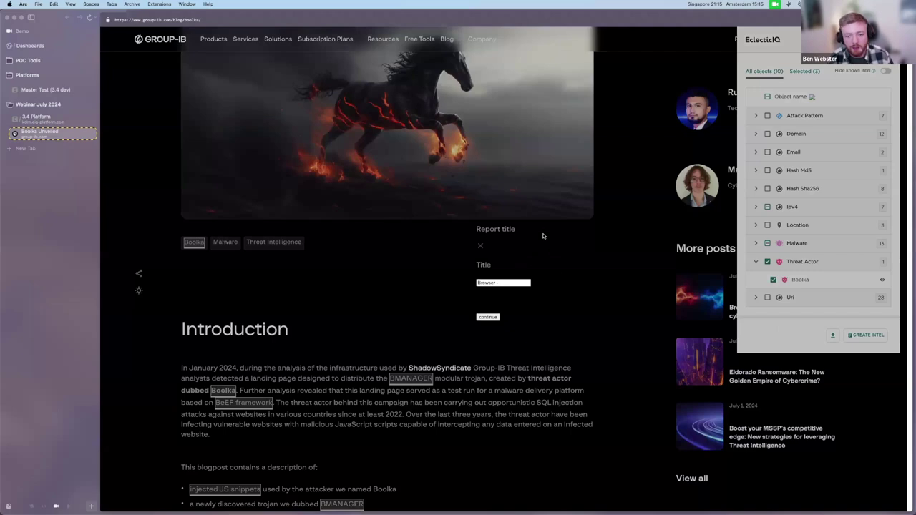
{"action": "left_click", "coordinate": [367, 199]}
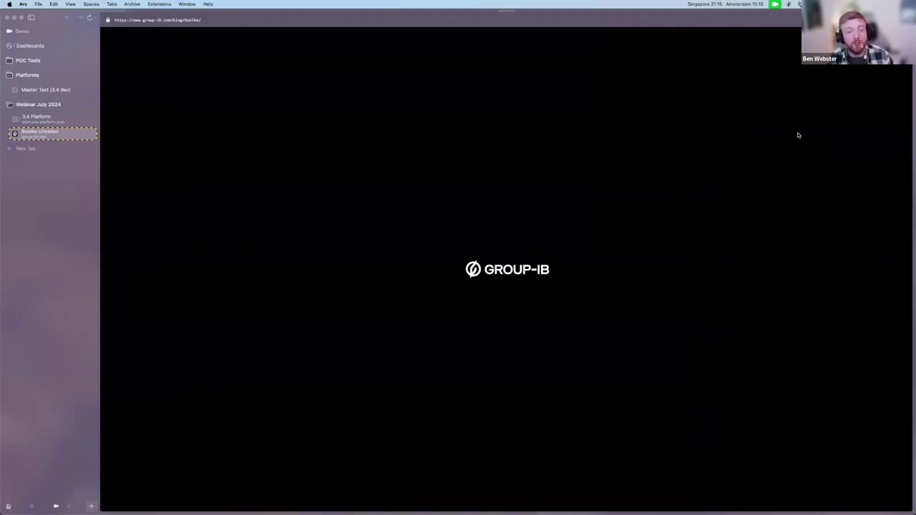
{"action": "left_click", "coordinate": [904, 20]}
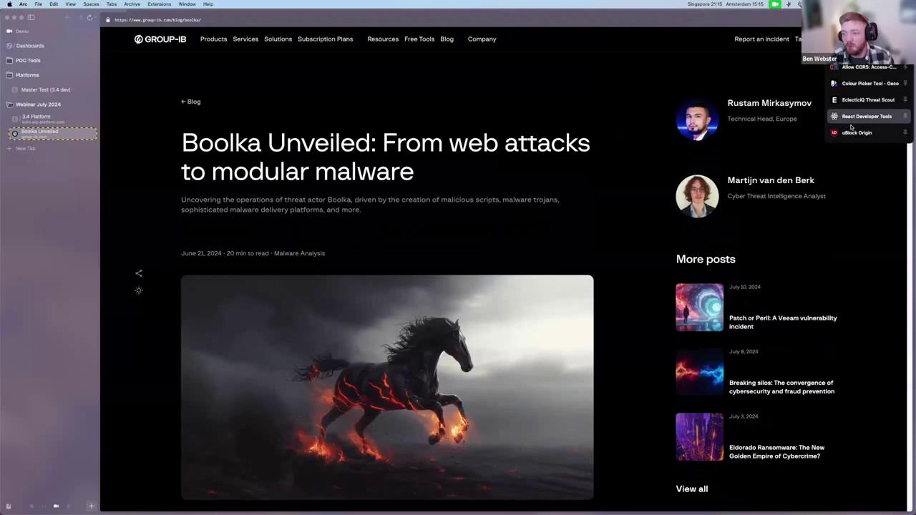
{"action": "left_click", "coordinate": [852, 100]}
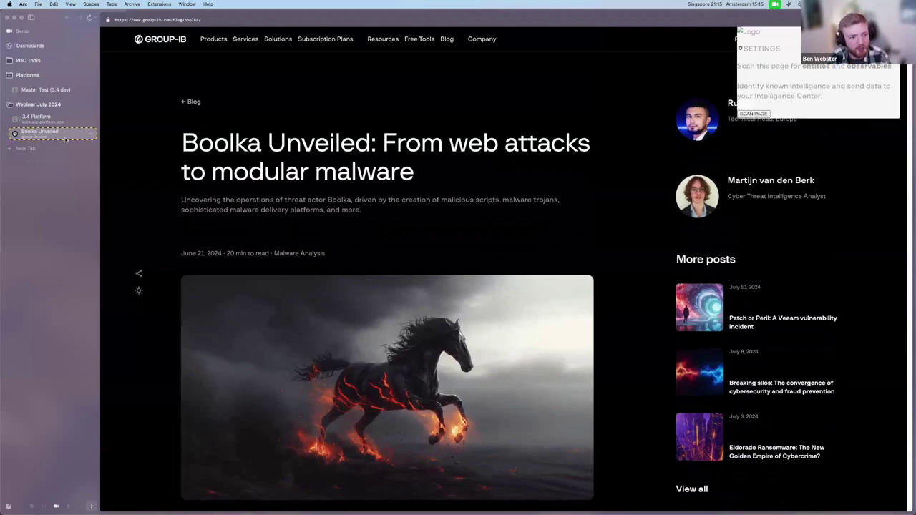
Open the Boolka Unveiled blog post in a new tab and scan the page with EclecticIQ Threat Scout
{"action": "key", "text": "super+t"}
{"action": "key", "text": "Return"}
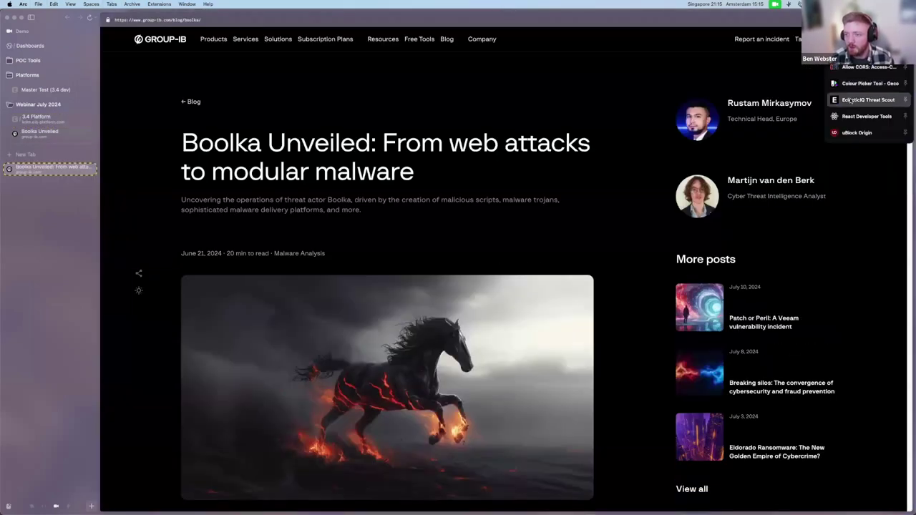
{"action": "left_click", "coordinate": [755, 114]}
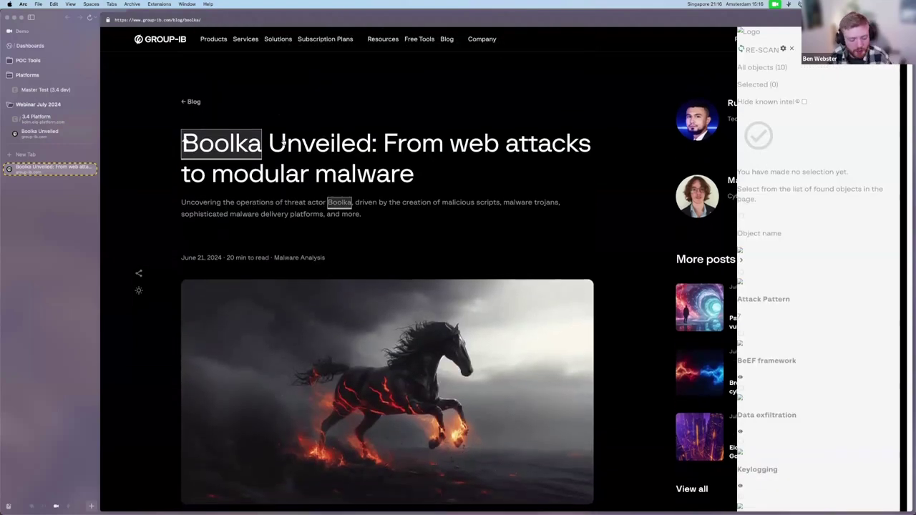
Switch to the 3.4 Platform tab and open the search over all entities
{"action": "left_click", "coordinate": [51, 118]}
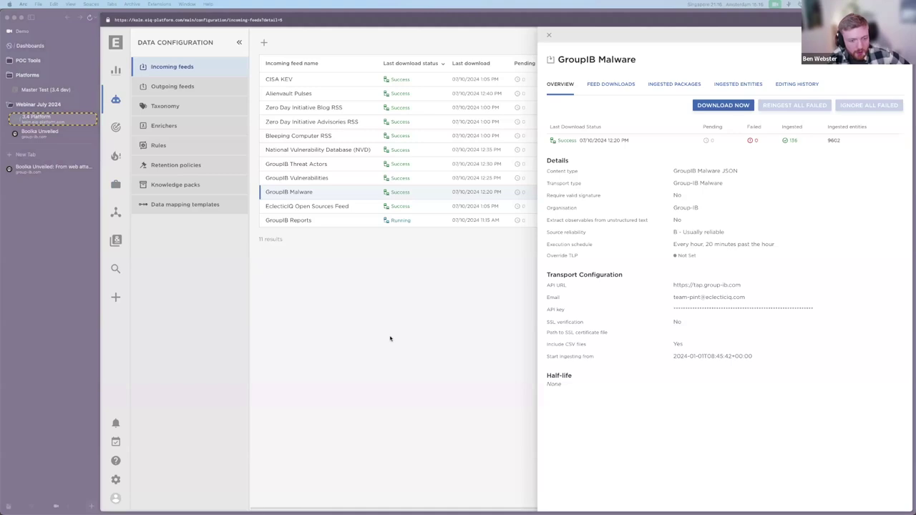
{"action": "left_click", "coordinate": [117, 270]}
{"action": "left_click", "coordinate": [259, 254]}
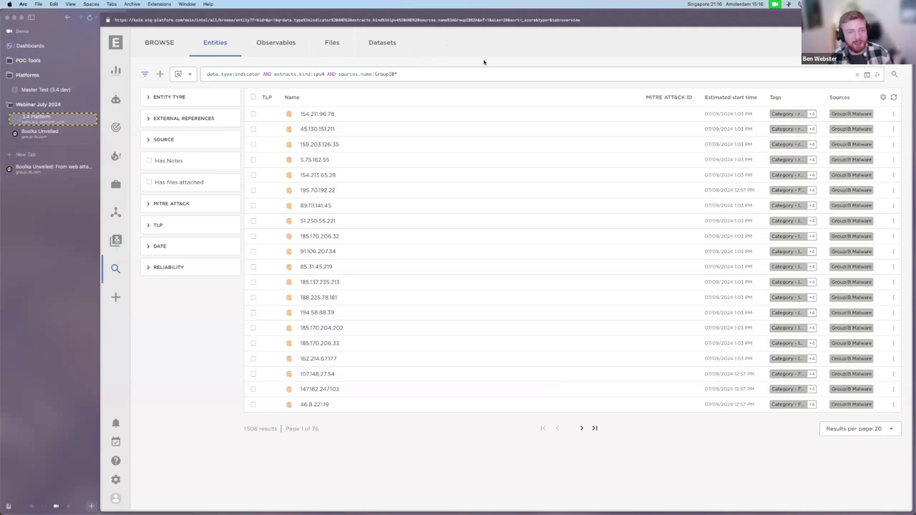
{"action": "key", "text": "ctrl+Right"}
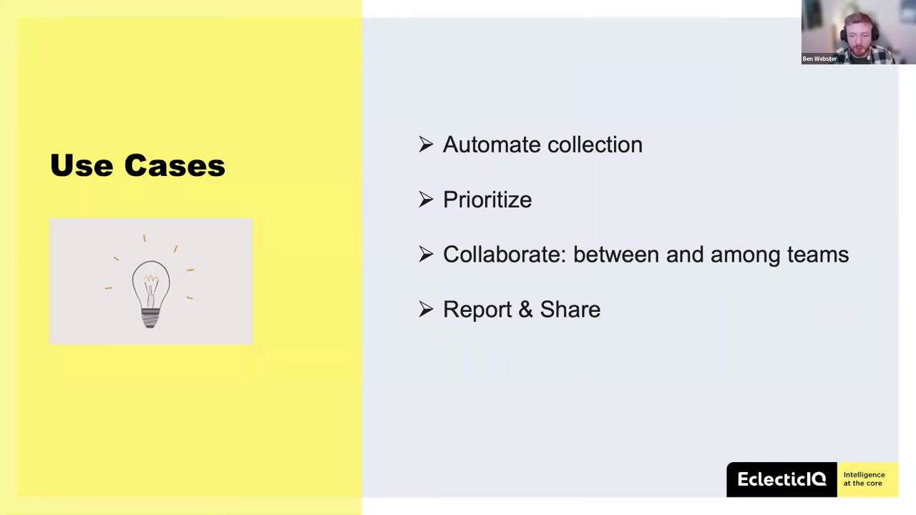
{"action": "key", "text": "ctrl+Left"}
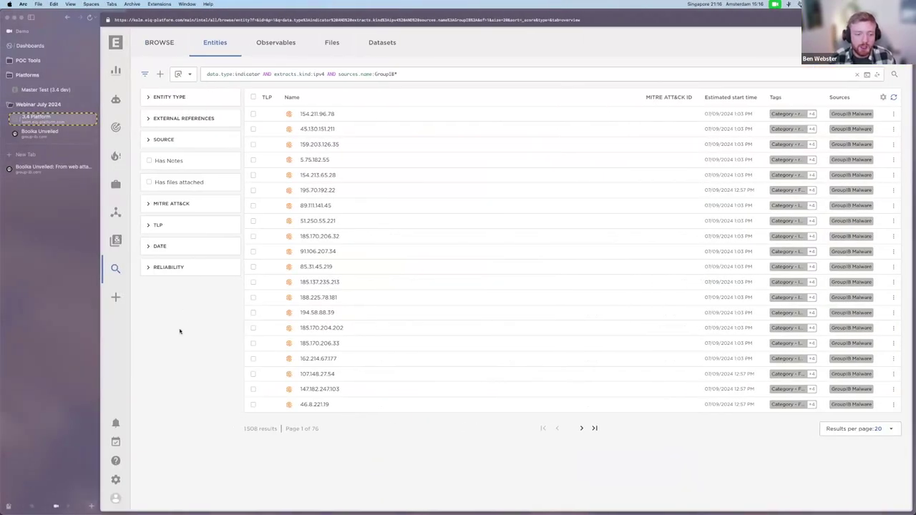
{"action": "left_click_drag", "start_coordinate": [400, 74], "coordinate": [199, 74]}
{"action": "left_click", "coordinate": [221, 64]}
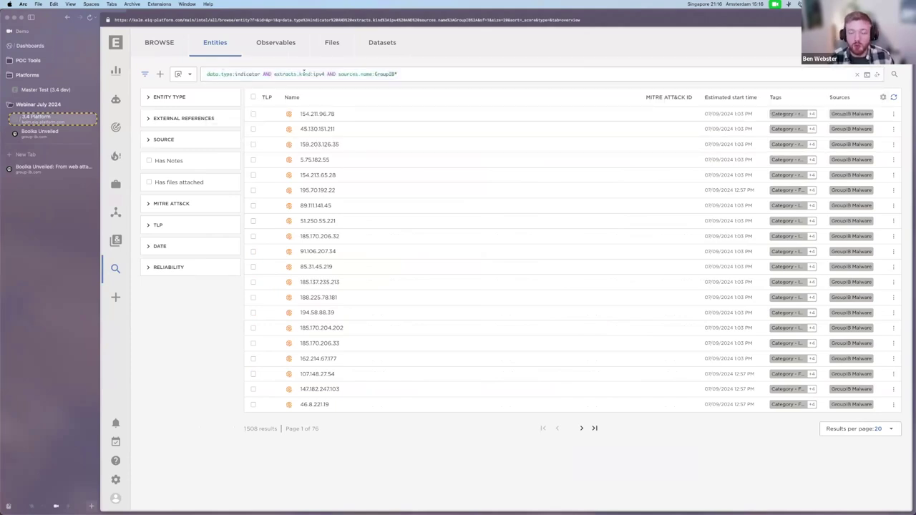
Replace the existing entity query with ransomware and run the search
{"action": "left_click", "coordinate": [412, 76]}
{"action": "key", "text": "super+a"}
{"action": "key", "text": "BackSpace"}
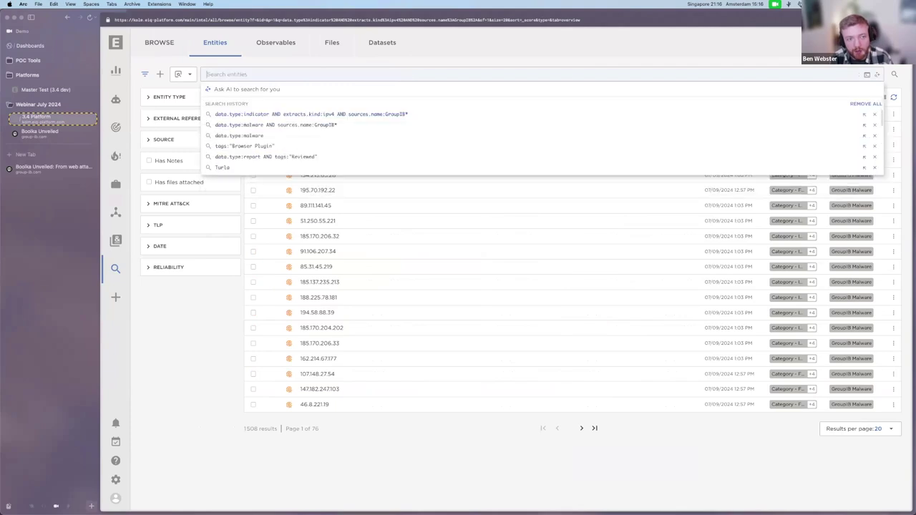
{"action": "type", "text": "ransomware"}
{"action": "key", "text": "Return"}
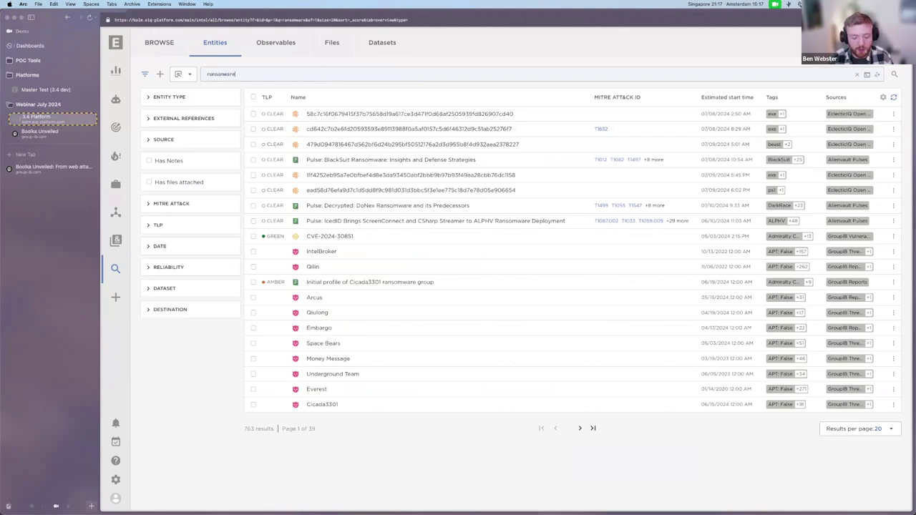
Narrow the ransomware search with AND data.type:report and open the report Pulse: BlackSuit Ransomware: Insights and Defense Strategies
{"action": "type", "text": "AND data.type:report"}
{"action": "key", "text": "Return"}
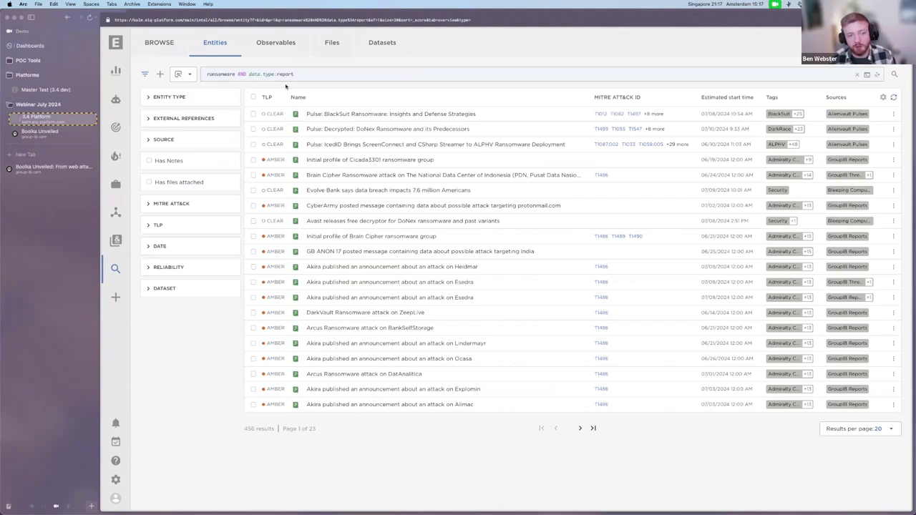
{"action": "left_click", "coordinate": [331, 113]}
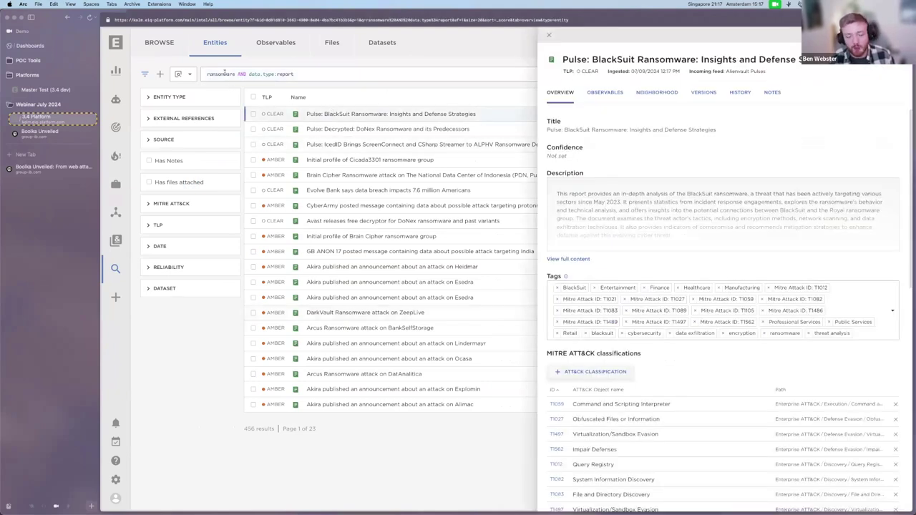
Limit the ransomware report search to the past week by adding AND meta.estimated_threat_start_time:[now-1w TO *]
{"action": "left_click", "coordinate": [312, 76]}
{"action": "type", "text": "AND"}
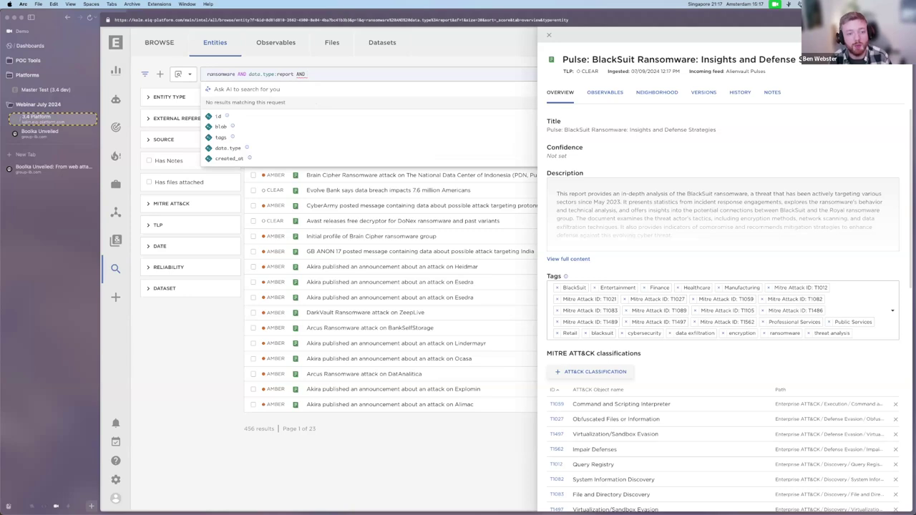
{"action": "type", "text": "time"}
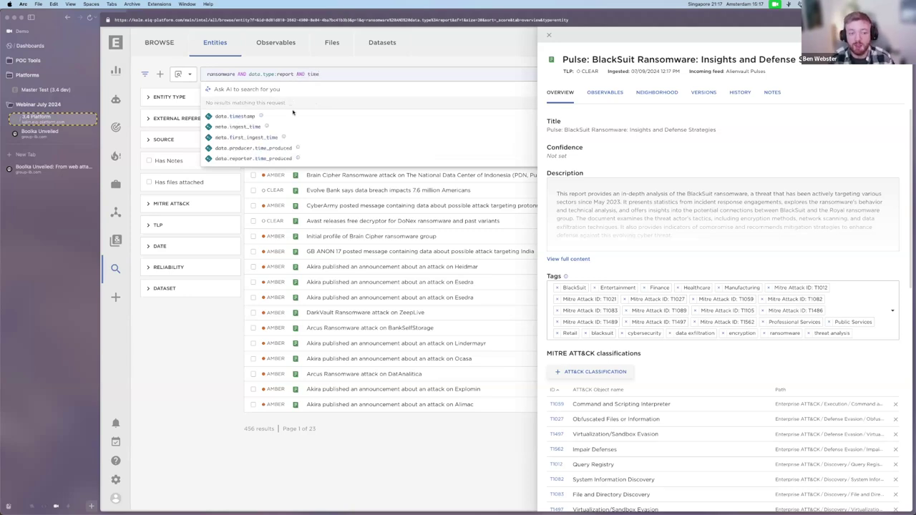
{"action": "scroll", "coordinate": [293, 125], "scroll_direction": "down", "scroll_amount": 2}
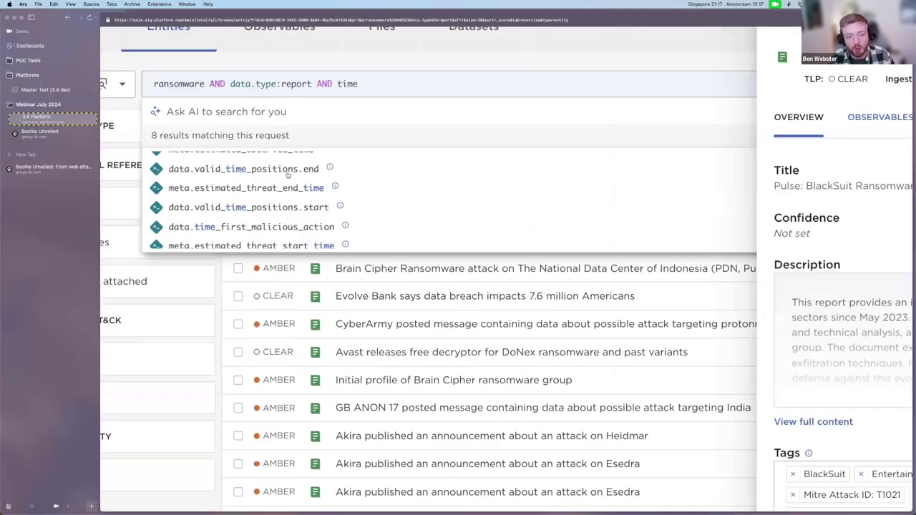
{"action": "scroll", "coordinate": [280, 129], "scroll_direction": "down", "scroll_amount": 3}
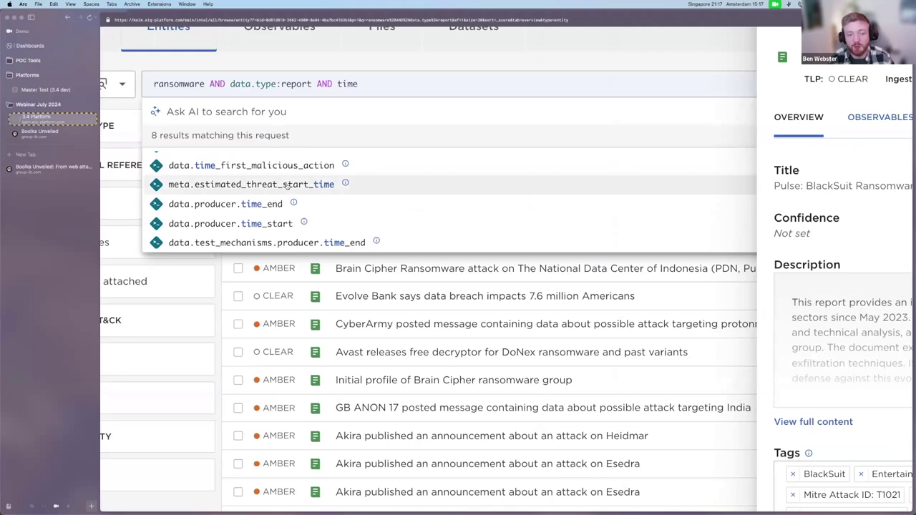
{"action": "left_click", "coordinate": [286, 185]}
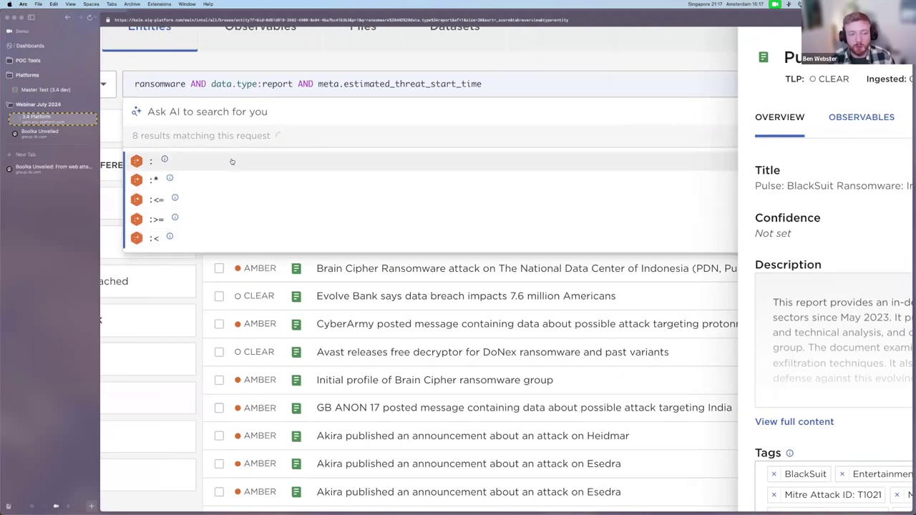
{"action": "left_click", "coordinate": [232, 162]}
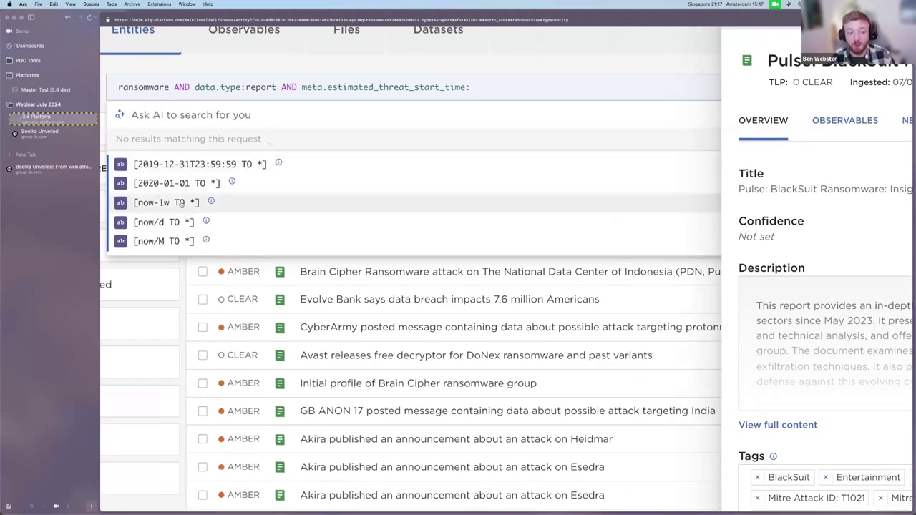
{"action": "left_click", "coordinate": [181, 203]}
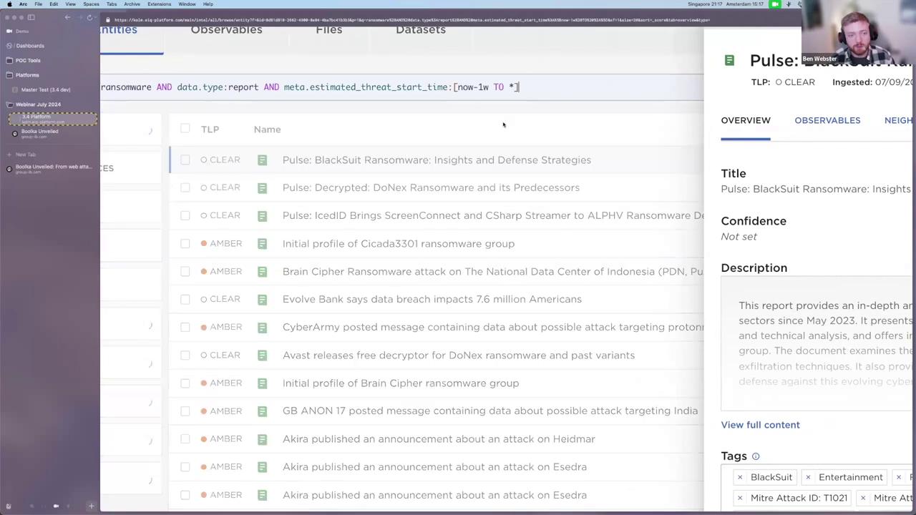
{"action": "key", "text": "super+0"}
Check the entity type filter for the time-limited query and close the BlackSuit report's details
{"action": "left_click_drag", "start_coordinate": [435, 74], "coordinate": [208, 76]}
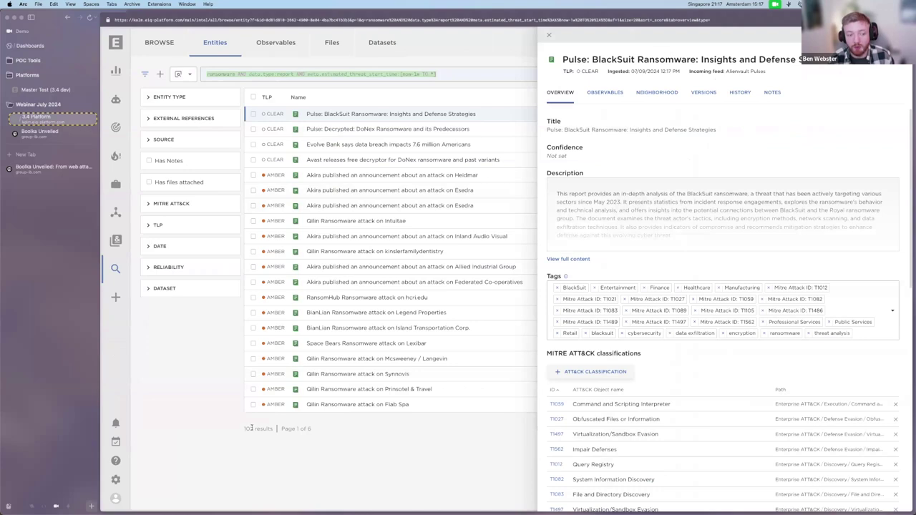
{"action": "left_click", "coordinate": [164, 97]}
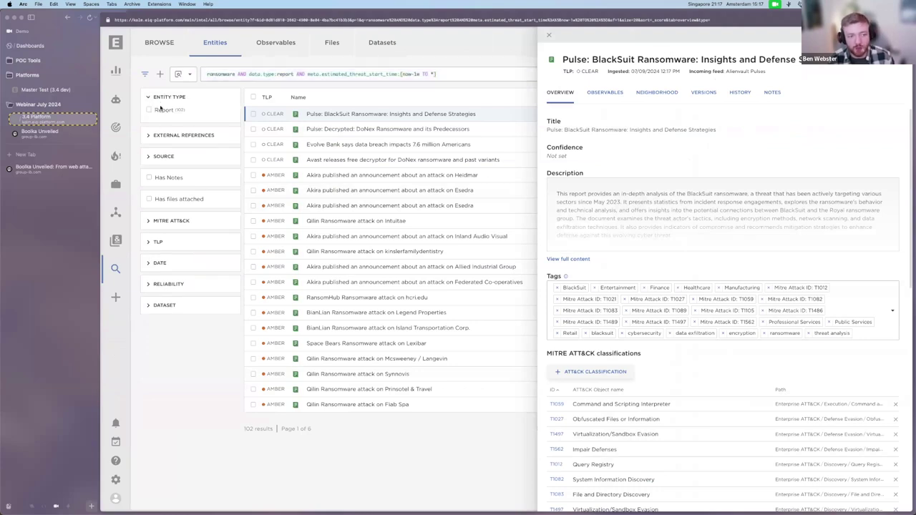
{"action": "left_click", "coordinate": [147, 96]}
{"action": "left_click", "coordinate": [549, 34]}
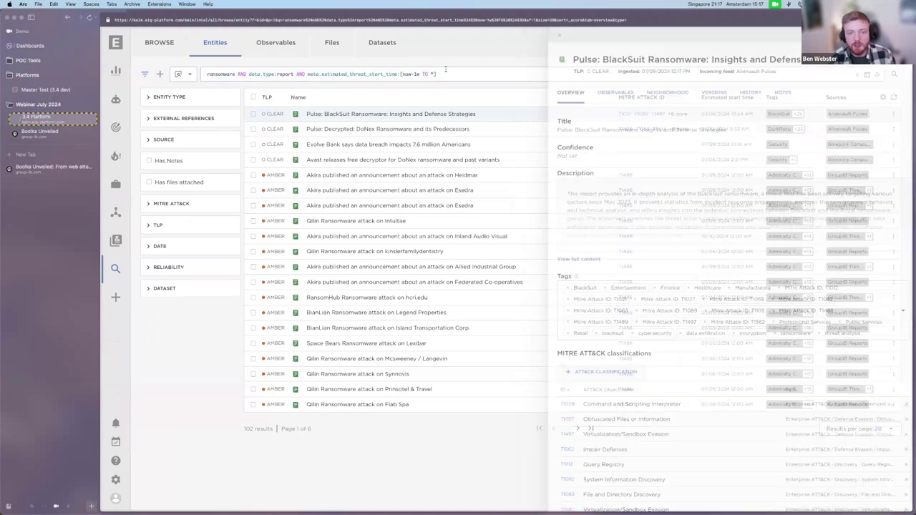
Clear the query and use the AI search to find "reports with ransomware tag"
{"action": "left_click", "coordinate": [445, 70]}
{"action": "key", "text": "super+a"}
{"action": "key", "text": "BackSpace"}
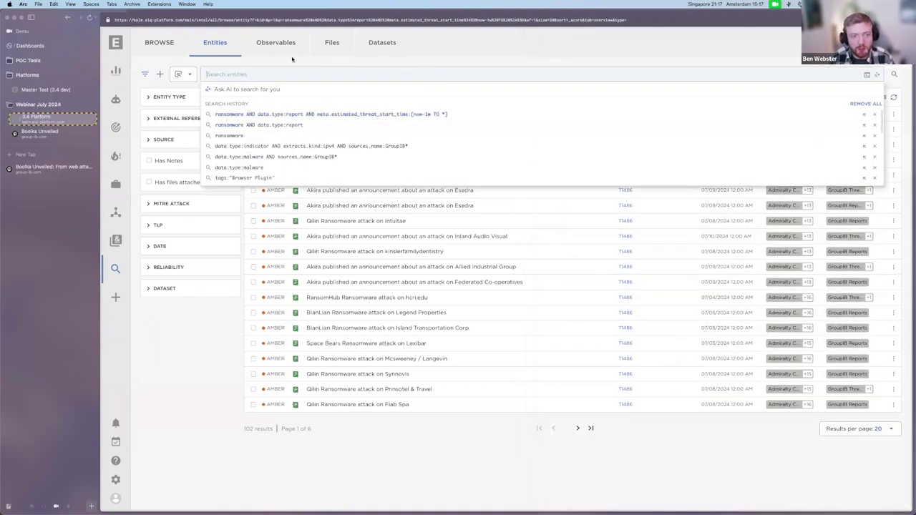
{"action": "left_click", "coordinate": [248, 88]}
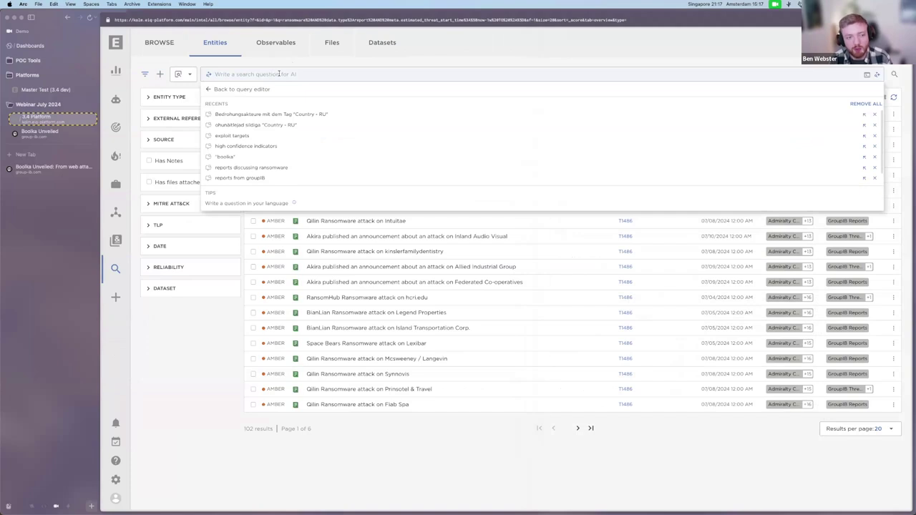
{"action": "type", "text": "reports with tag"}
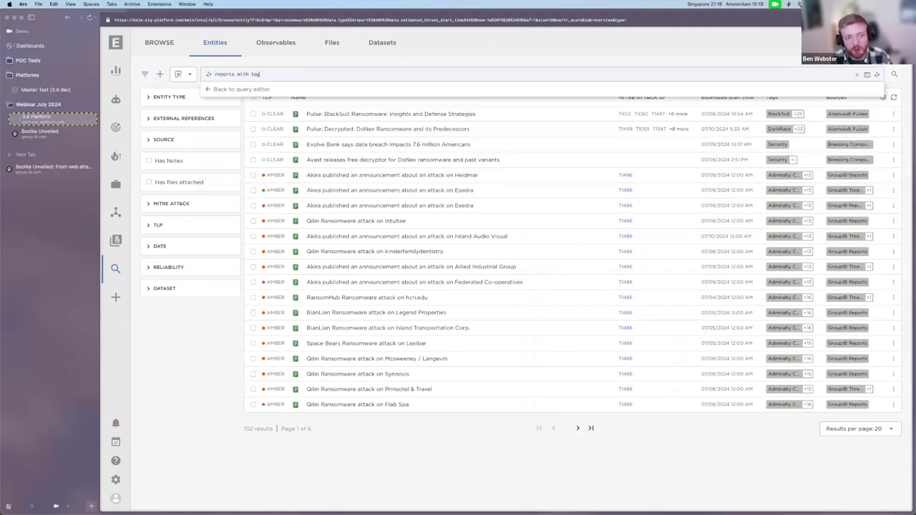
{"action": "type", "text": "ransomware tag"}
{"action": "key", "text": "Return"}
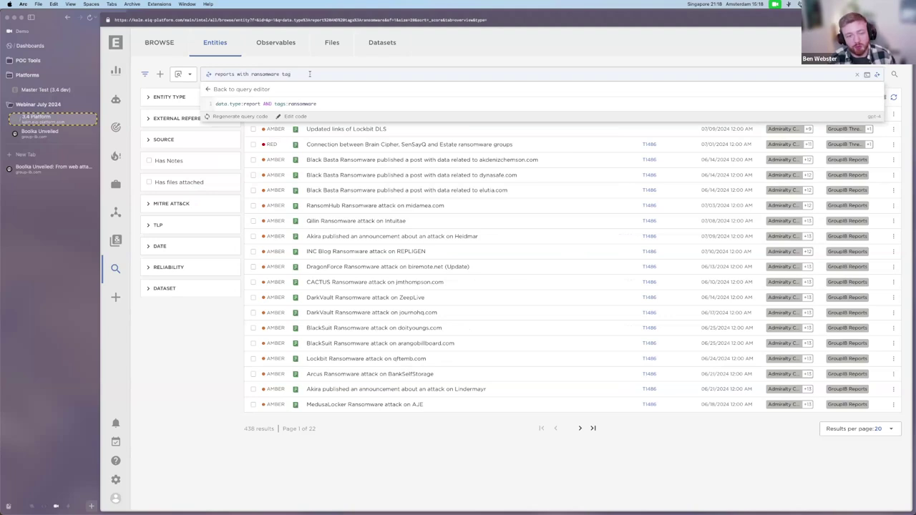
Replace the AI search question with the German prompt bedrohungsakteure mit dem "Country - RU" and run it
{"action": "key", "text": "super+a"}
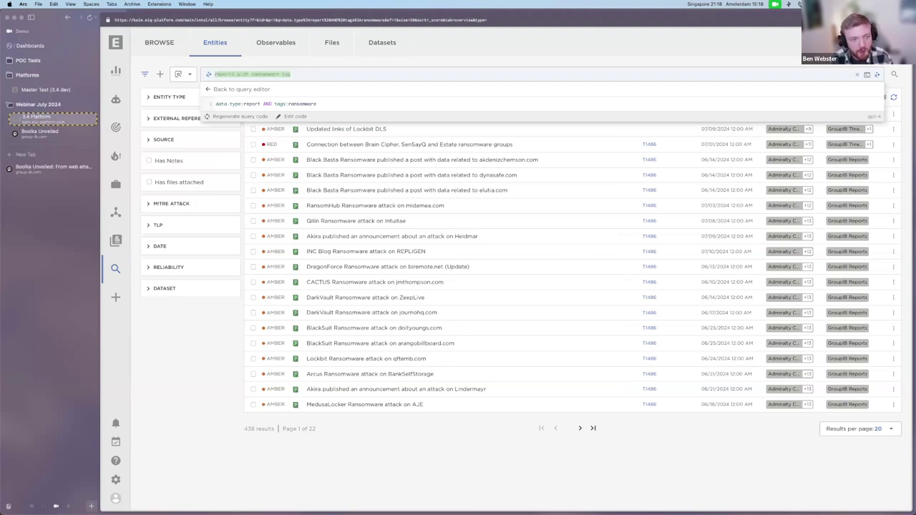
{"action": "key", "text": "BackSpace"}
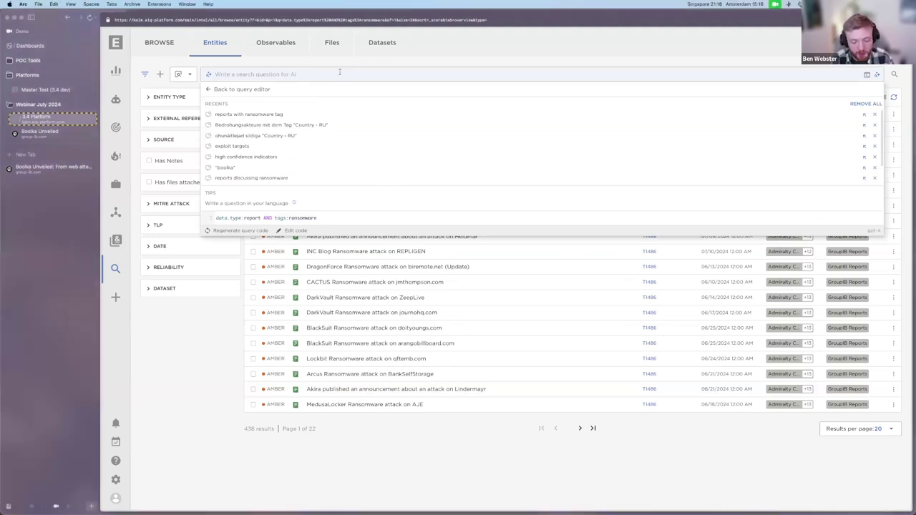
{"action": "type", "text": "bedrohungsakteure mit dem \"Country\""}
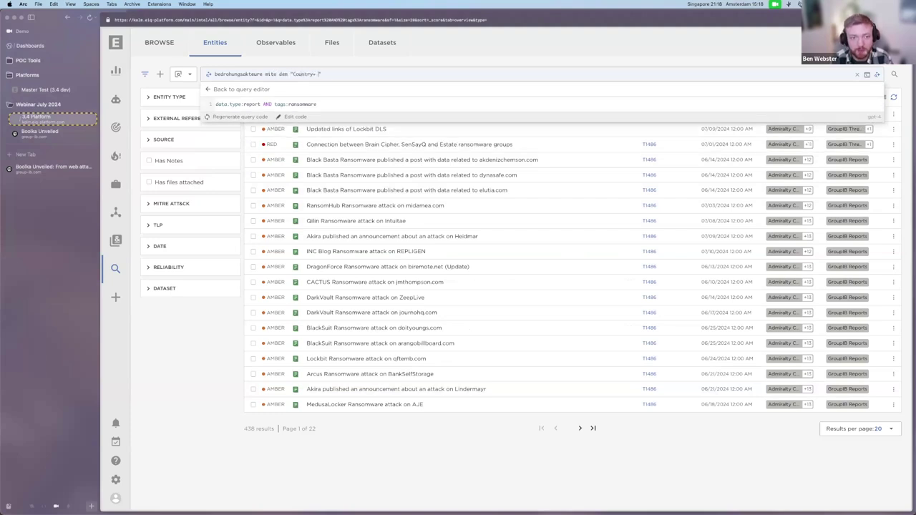
{"action": "key", "text": "Left"}
{"action": "type", "text": "- RU"}
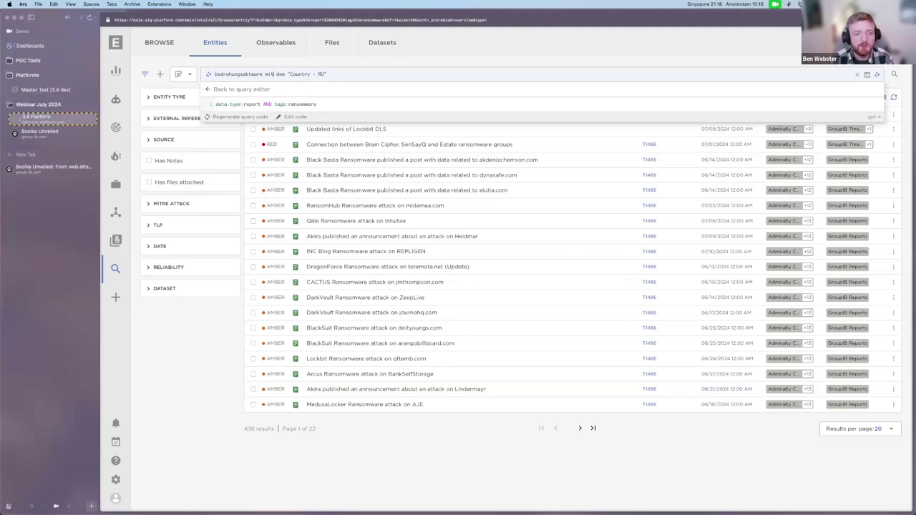
{"action": "key", "text": "Return"}
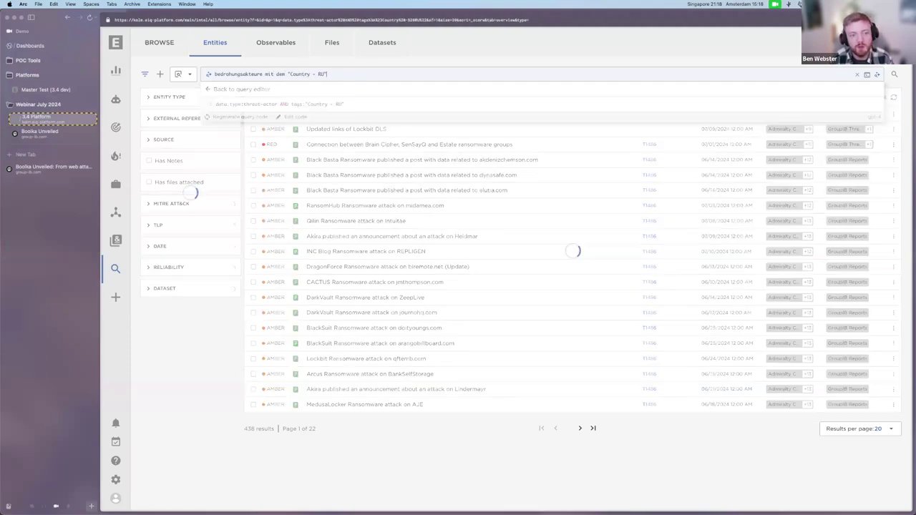
{"action": "left_click", "coordinate": [331, 73]}
{"action": "left_click", "coordinate": [333, 65]}
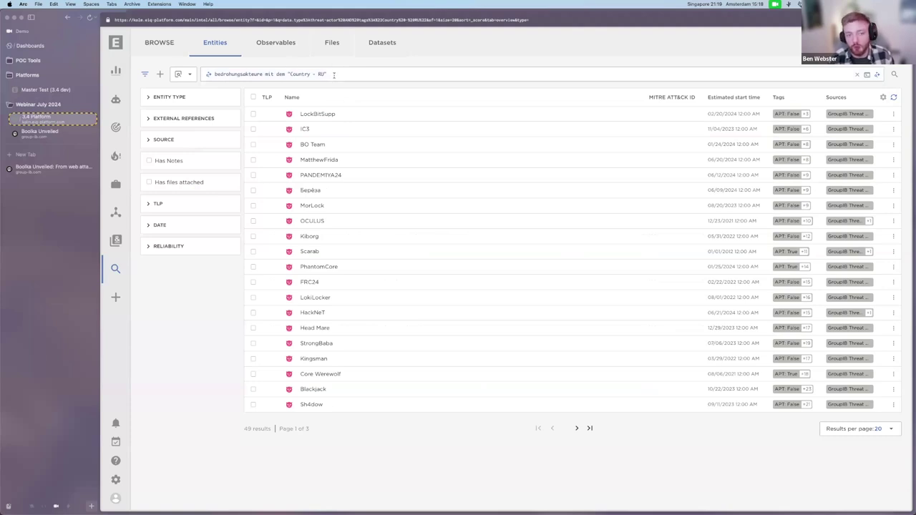
Check the query code generated for the German AI search prompt about threat actors tagged "Country - RU"
{"action": "left_click", "coordinate": [327, 75]}
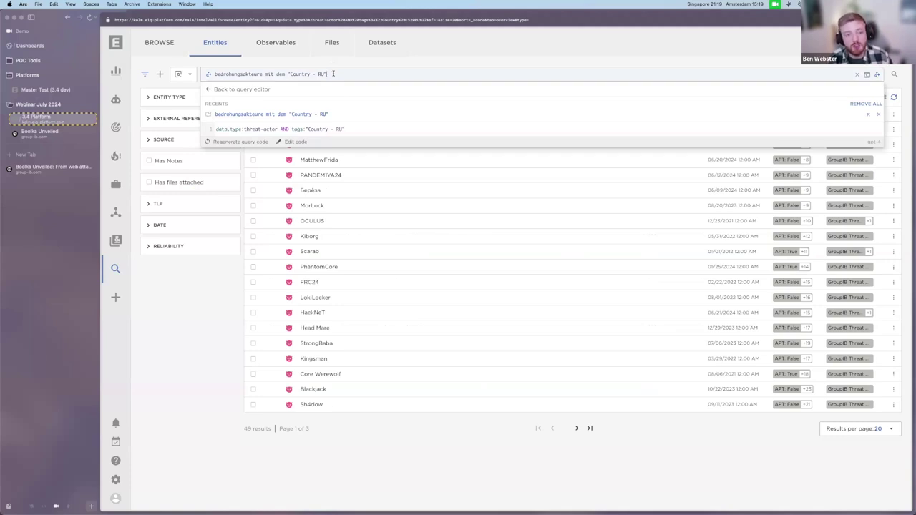
{"action": "left_click", "coordinate": [333, 64]}
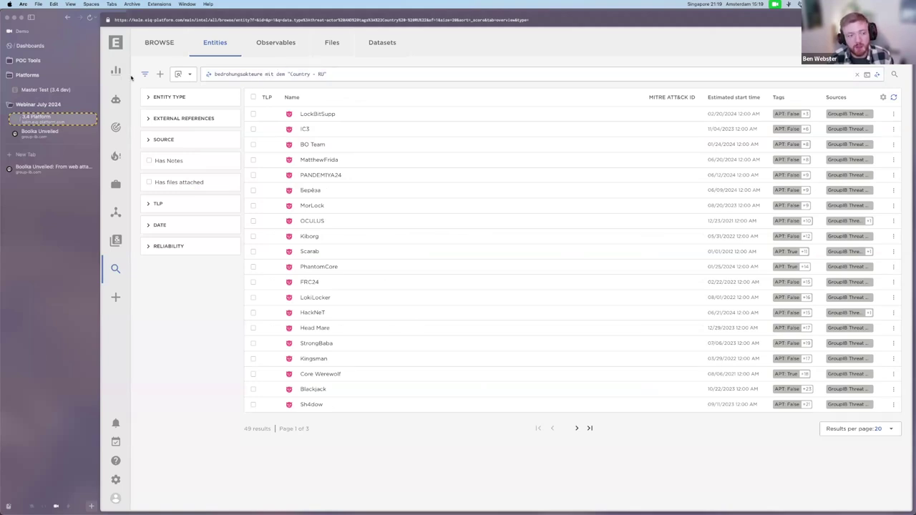
Go to the discovered entities and filter them by the discovery rule Vulns with Exploits - OpenSSH
{"action": "left_click", "coordinate": [116, 127]}
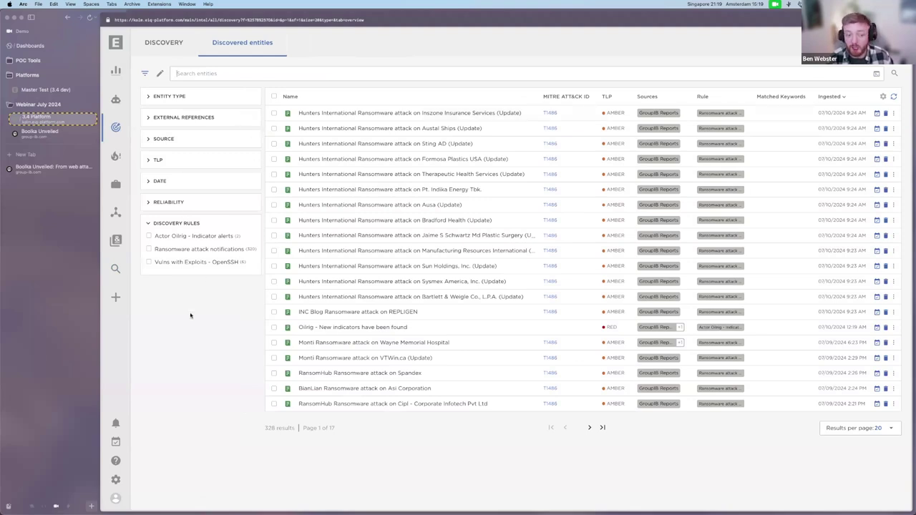
{"action": "left_click", "coordinate": [168, 262]}
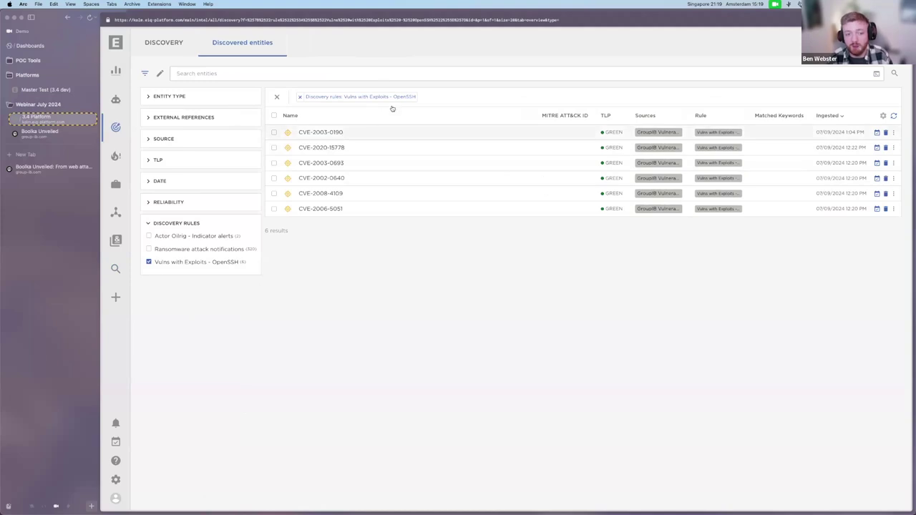
{"action": "scroll", "coordinate": [393, 108], "scroll_direction": "up", "scroll_amount": 5}
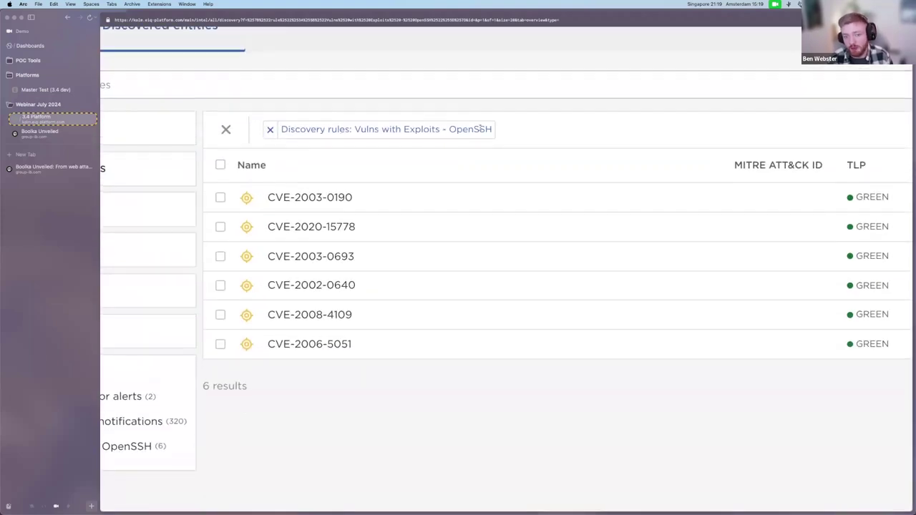
{"action": "key", "text": "super+0"}
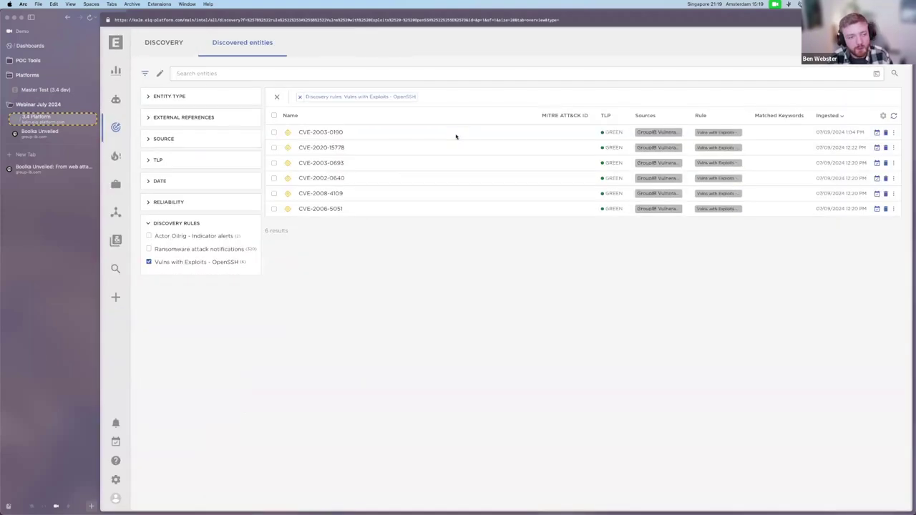
Open the Vulns with Exploits - OpenSSH discovery rule, examine each part of its search query, and close its details
{"action": "left_click", "coordinate": [160, 73]}
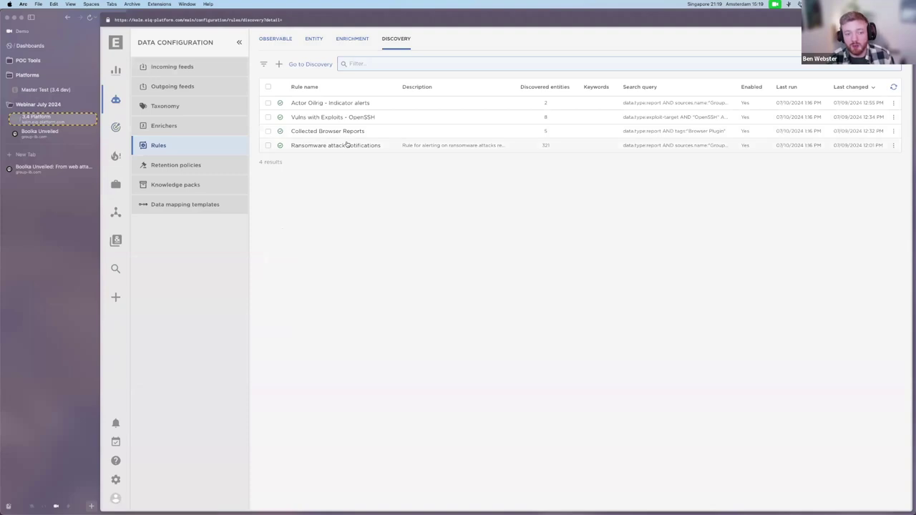
{"action": "left_click", "coordinate": [346, 119]}
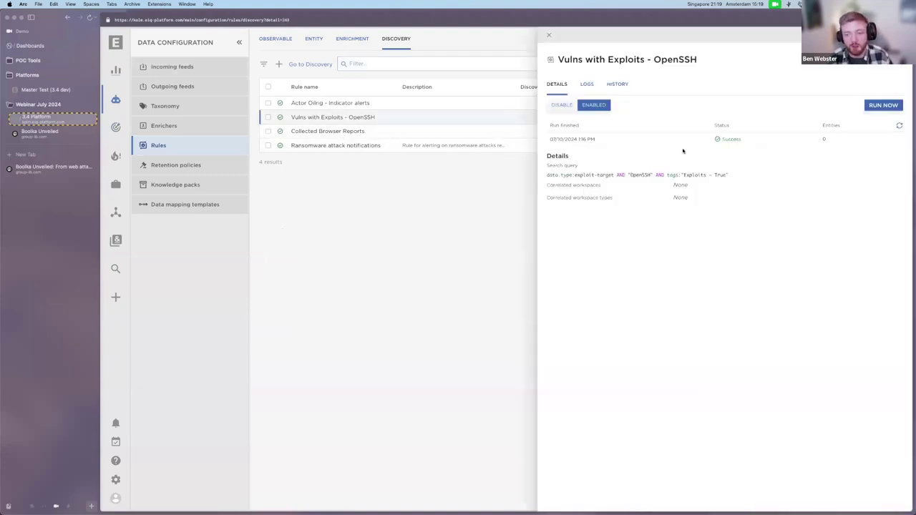
{"action": "scroll", "coordinate": [681, 150], "scroll_direction": "up", "scroll_amount": 5}
{"action": "left_click_drag", "start_coordinate": [371, 209], "coordinate": [679, 209]}
{"action": "left_click", "coordinate": [818, 207]}
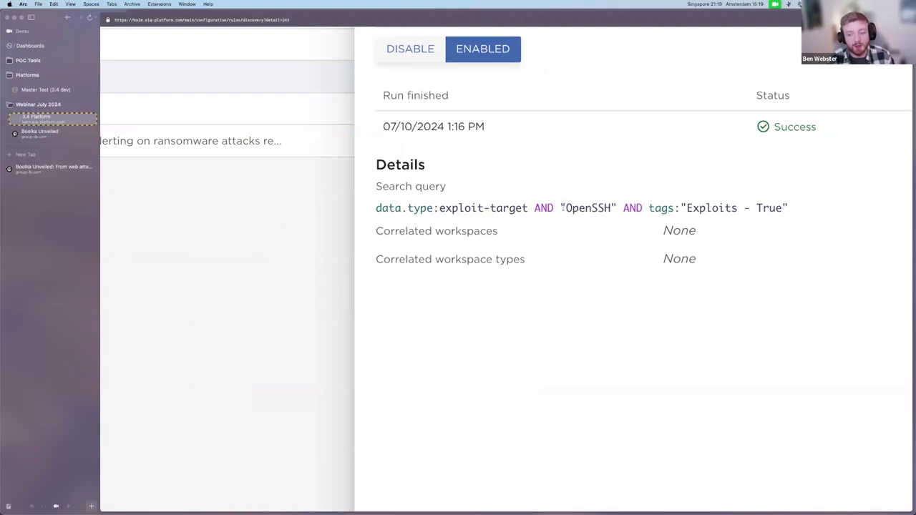
{"action": "left_click_drag", "start_coordinate": [562, 207], "coordinate": [613, 208]}
{"action": "left_click", "coordinate": [652, 208]}
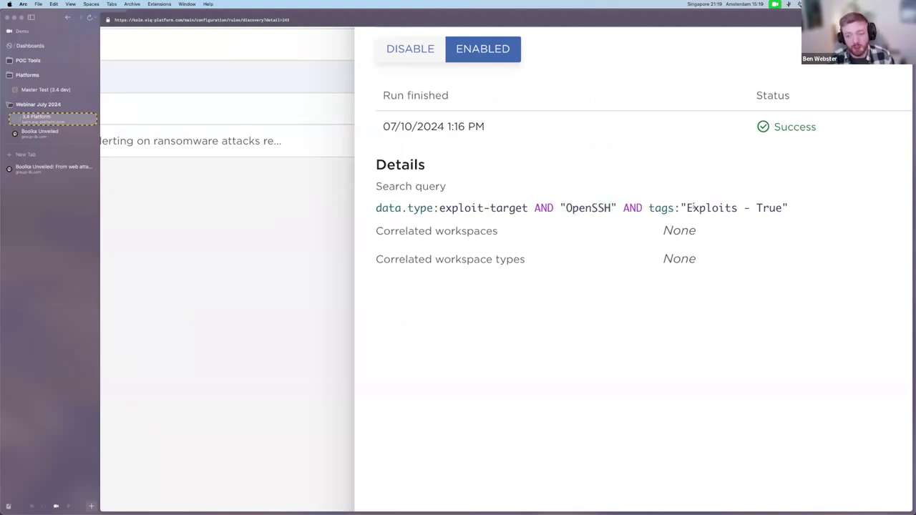
{"action": "left_click_drag", "start_coordinate": [694, 207], "coordinate": [781, 208]}
{"action": "left_click", "coordinate": [781, 208]}
{"action": "key", "text": "super+0"}
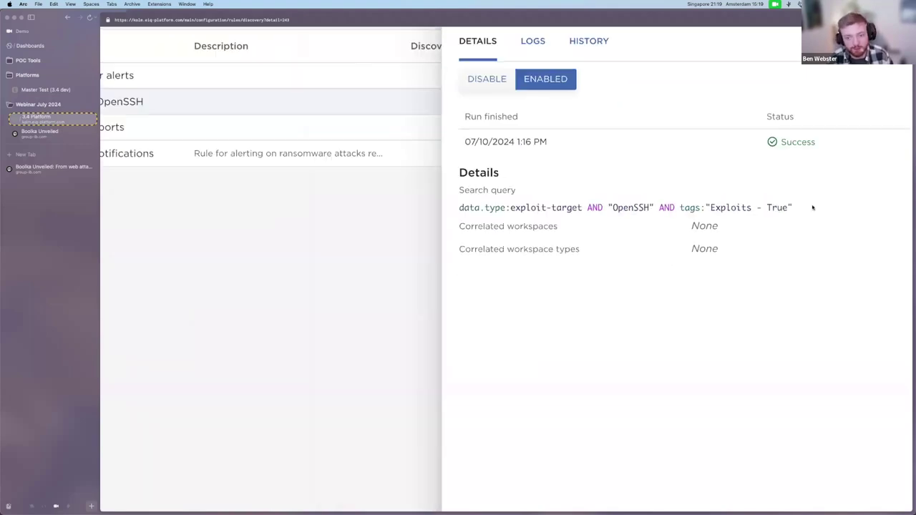
{"action": "left_click", "coordinate": [549, 35]}
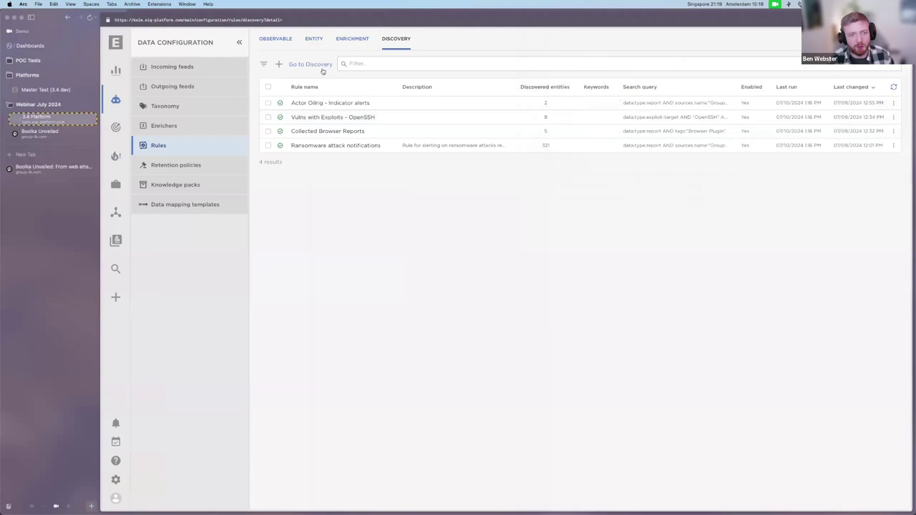
Return to the discovered entities and examine the analysis and tags of CVE-2003-0190
{"action": "left_click", "coordinate": [321, 66]}
{"action": "left_click", "coordinate": [350, 132]}
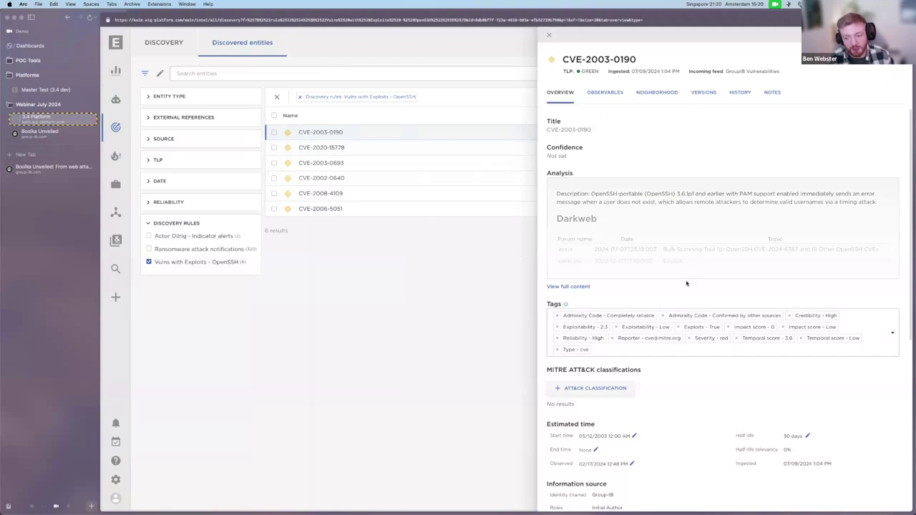
{"action": "scroll", "coordinate": [762, 317], "scroll_direction": "down", "scroll_amount": 1}
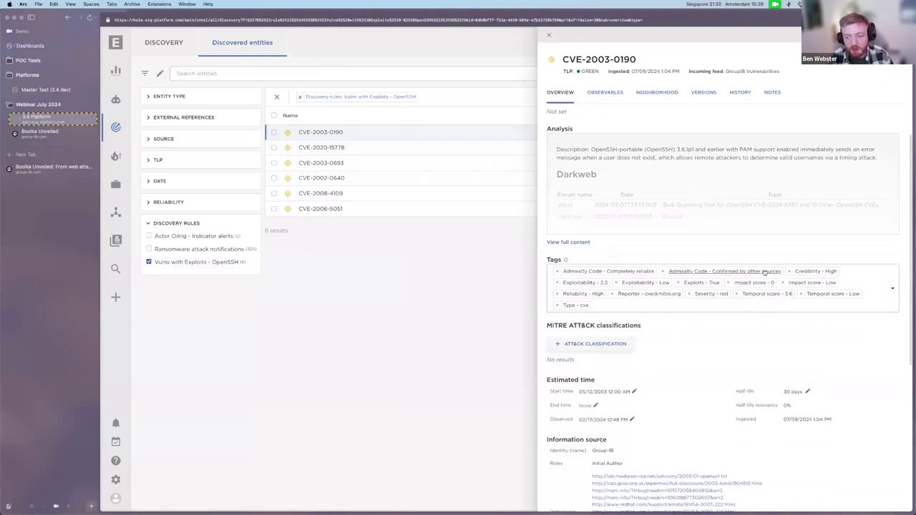
{"action": "scroll", "coordinate": [765, 272], "scroll_direction": "up", "scroll_amount": 5}
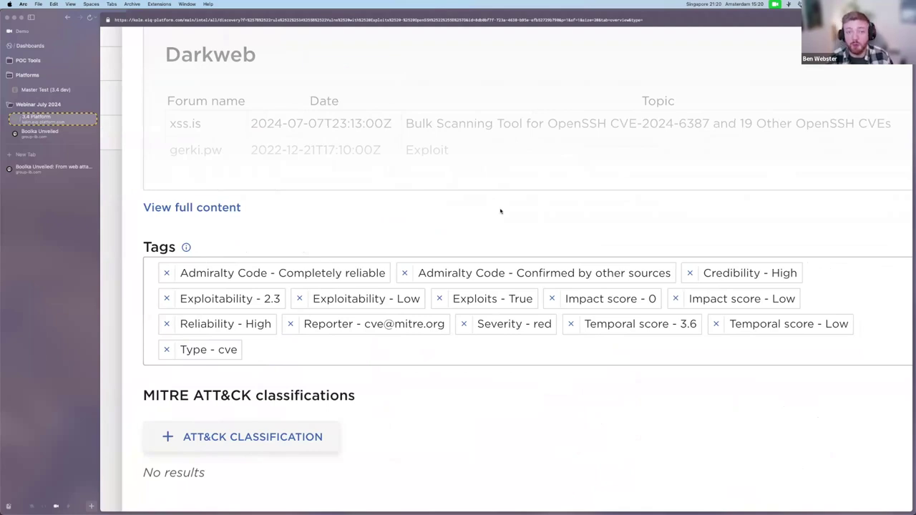
{"action": "key", "text": "super+0"}
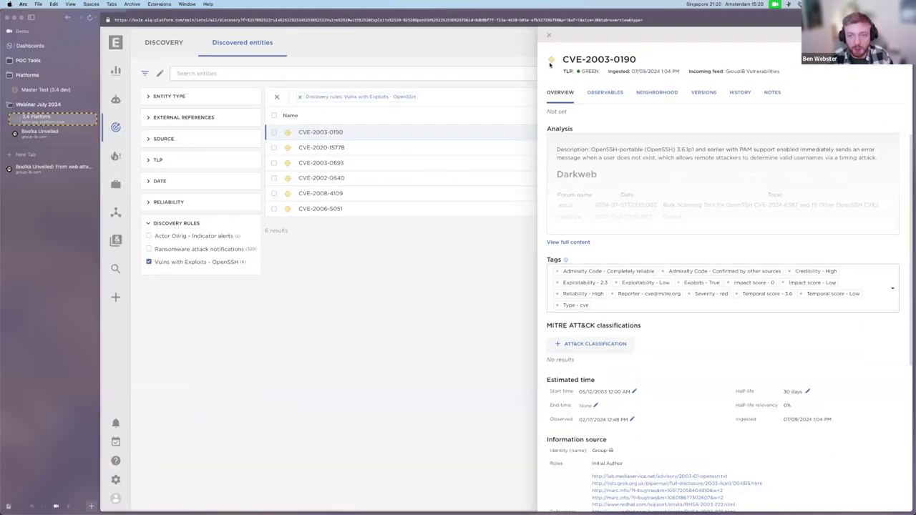
View the details of CVE-2006-5051, including its Darkweb mentions, and close them
{"action": "left_click", "coordinate": [359, 162]}
{"action": "left_click", "coordinate": [347, 208]}
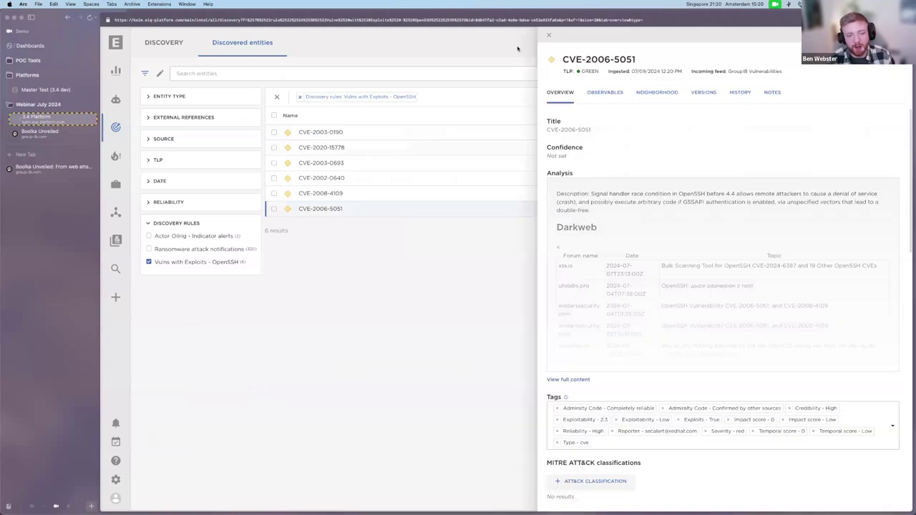
{"action": "left_click", "coordinate": [549, 37]}
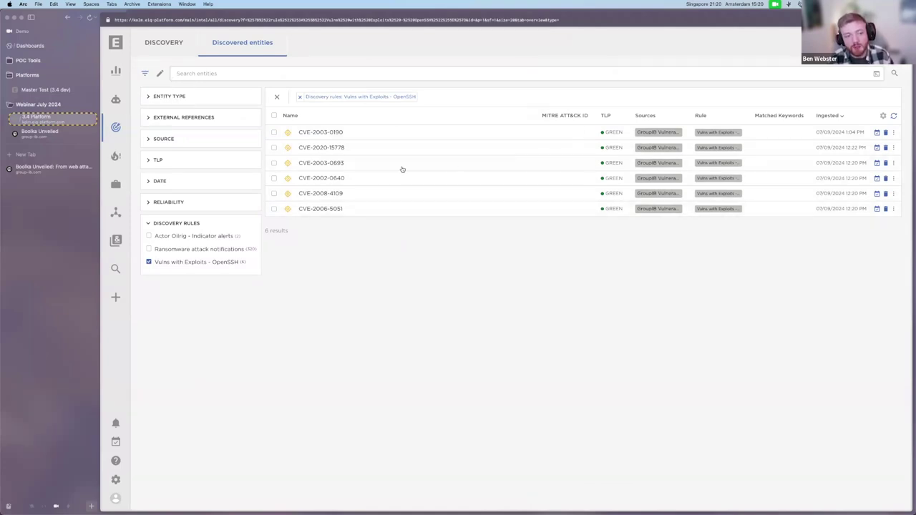
Start a new task from the discovered entity CVE-2003-0190 and assign it to the last user listed
{"action": "scroll", "coordinate": [894, 131], "scroll_direction": "up", "scroll_amount": 5}
{"action": "left_click", "coordinate": [893, 132]}
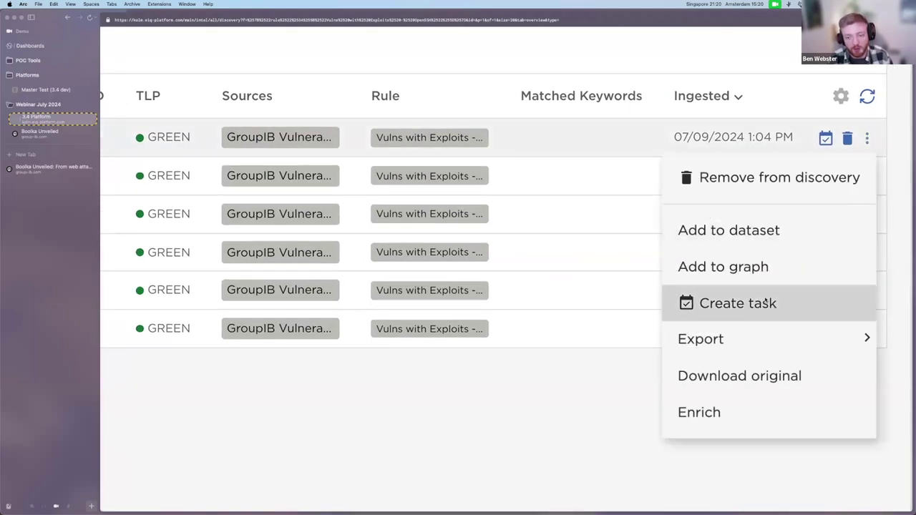
{"action": "left_click", "coordinate": [738, 303]}
{"action": "left_click", "coordinate": [391, 215]}
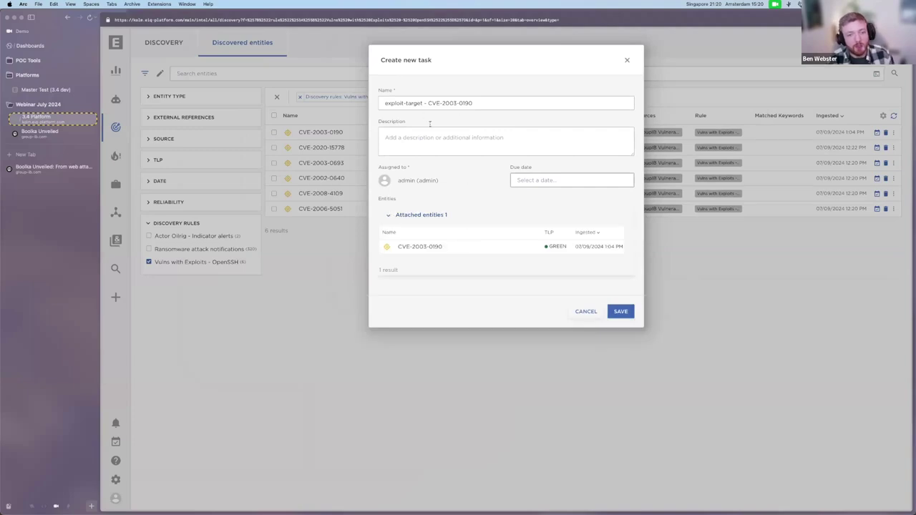
{"action": "left_click", "coordinate": [407, 180]}
{"action": "left_click", "coordinate": [415, 281]}
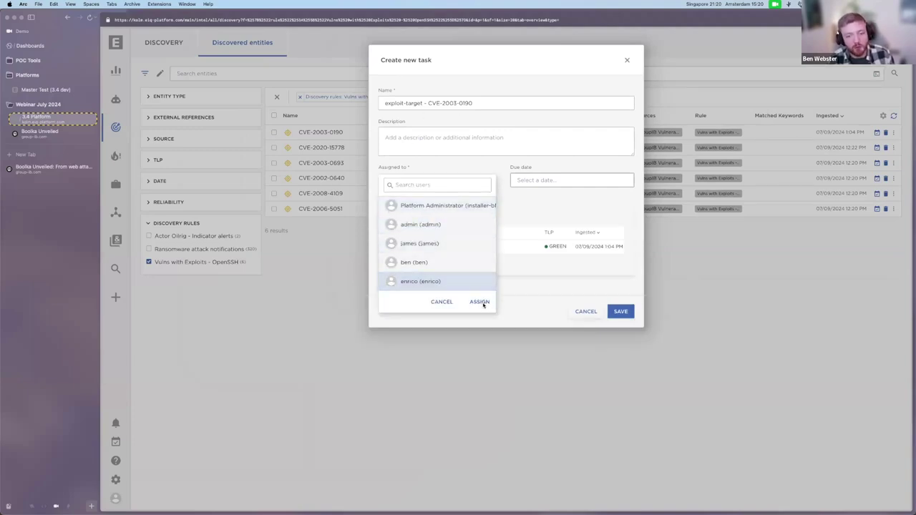
{"action": "left_click", "coordinate": [481, 302]}
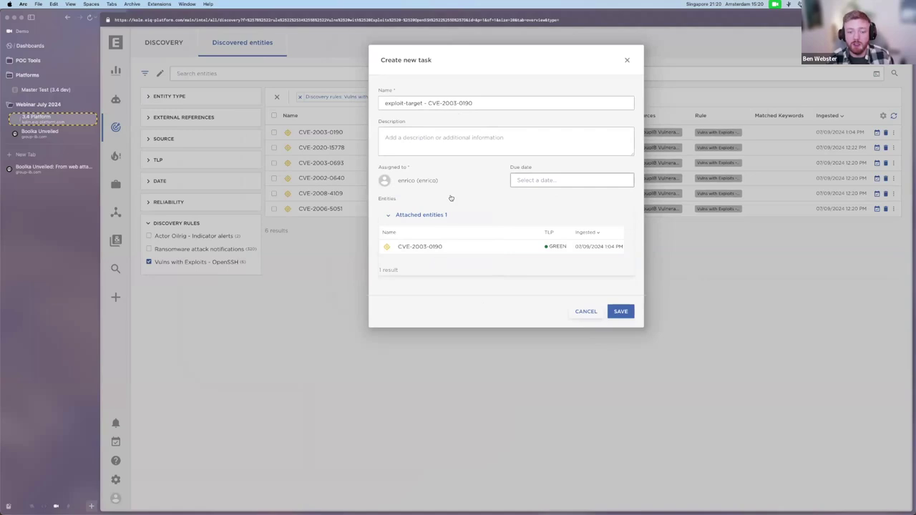
Save the task named exploit-target - CVE-2003-0190 without a description or due date and open the created task
{"action": "left_click_drag", "start_coordinate": [481, 103], "coordinate": [386, 103]}
{"action": "left_click", "coordinate": [421, 102]}
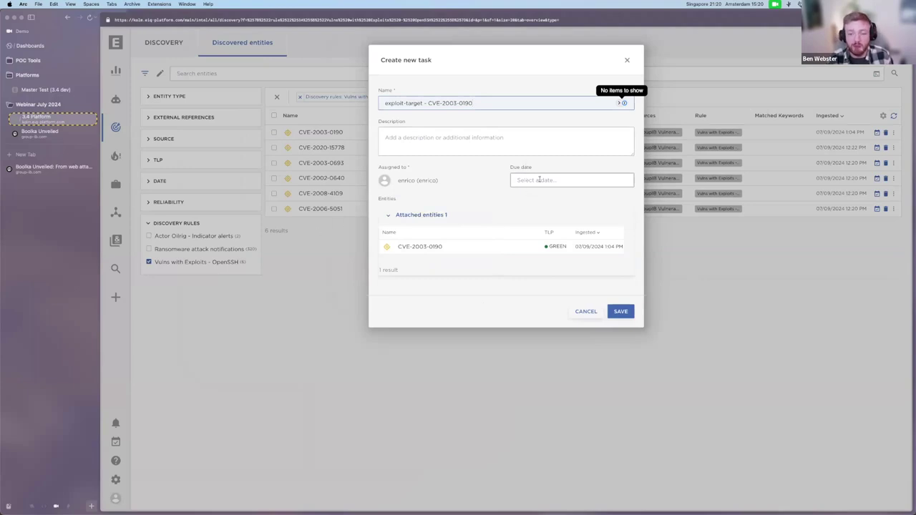
{"action": "left_click", "coordinate": [538, 180]}
{"action": "left_click", "coordinate": [512, 166]}
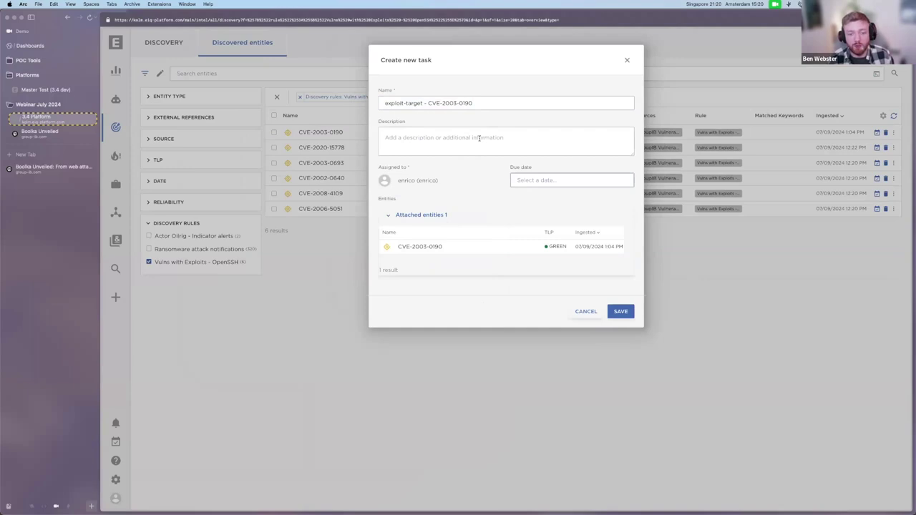
{"action": "left_click", "coordinate": [482, 100]}
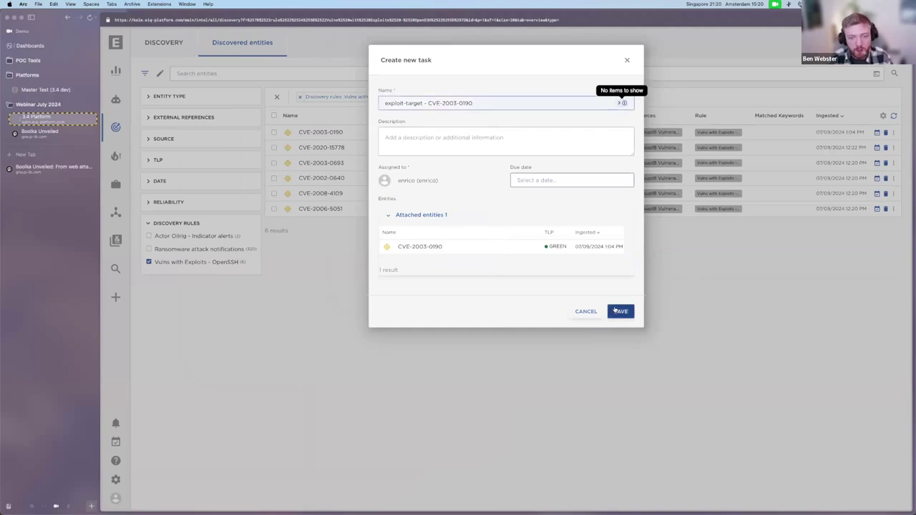
{"action": "left_click", "coordinate": [617, 310]}
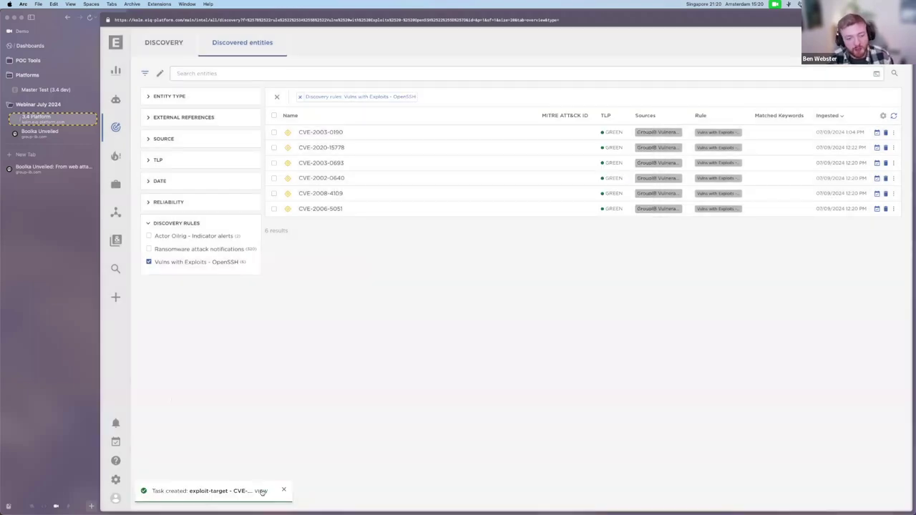
{"action": "left_click", "coordinate": [261, 491]}
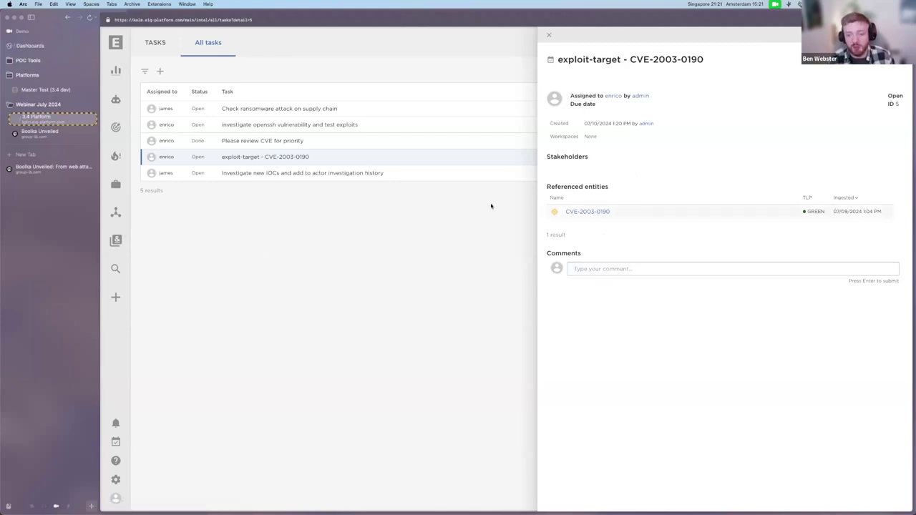
Return to the discovered entities and remove CVE-2003-0190 from discovery
{"action": "left_click", "coordinate": [116, 128]}
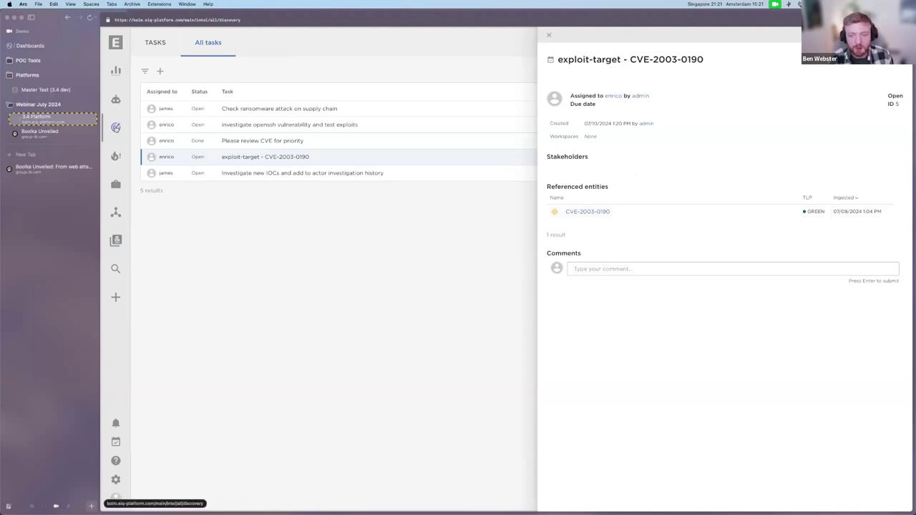
{"action": "left_click", "coordinate": [893, 133]}
{"action": "scroll", "coordinate": [894, 136], "scroll_direction": "up", "scroll_amount": 5}
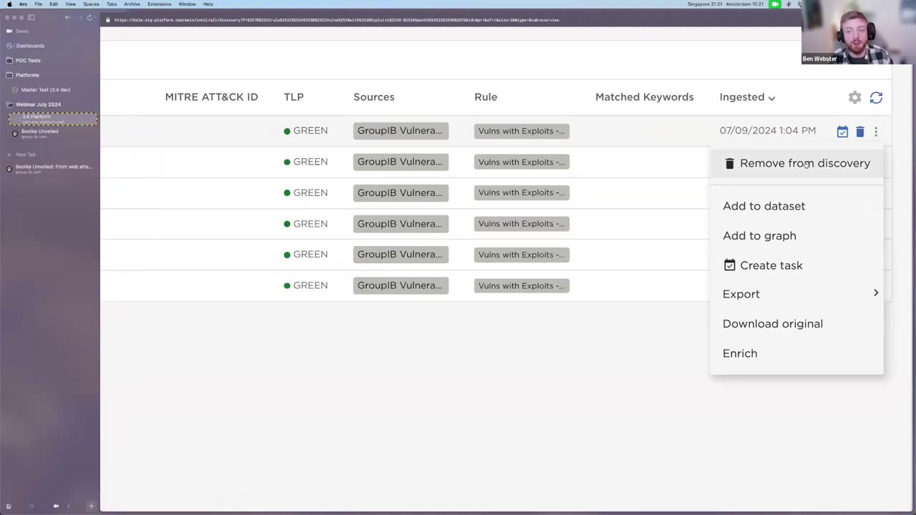
{"action": "left_click", "coordinate": [801, 165]}
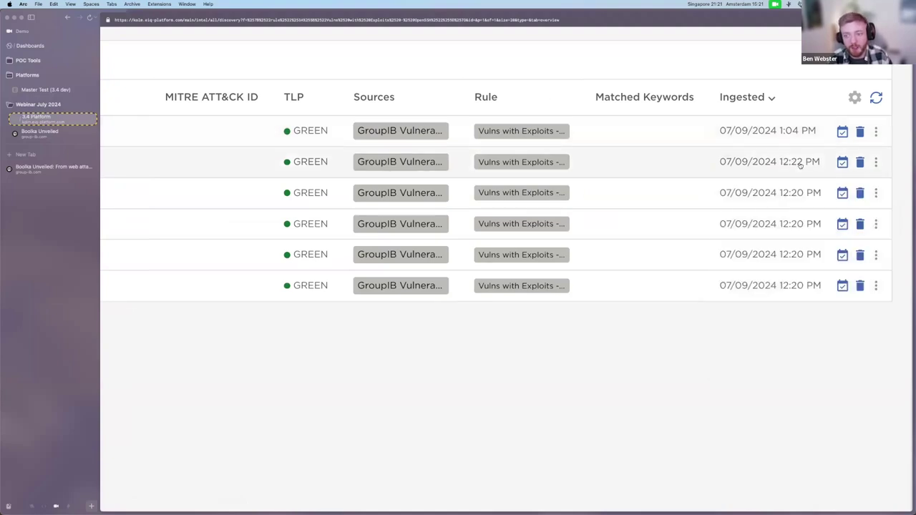
{"action": "scroll", "coordinate": [468, 244], "scroll_direction": "down", "scroll_amount": 5}
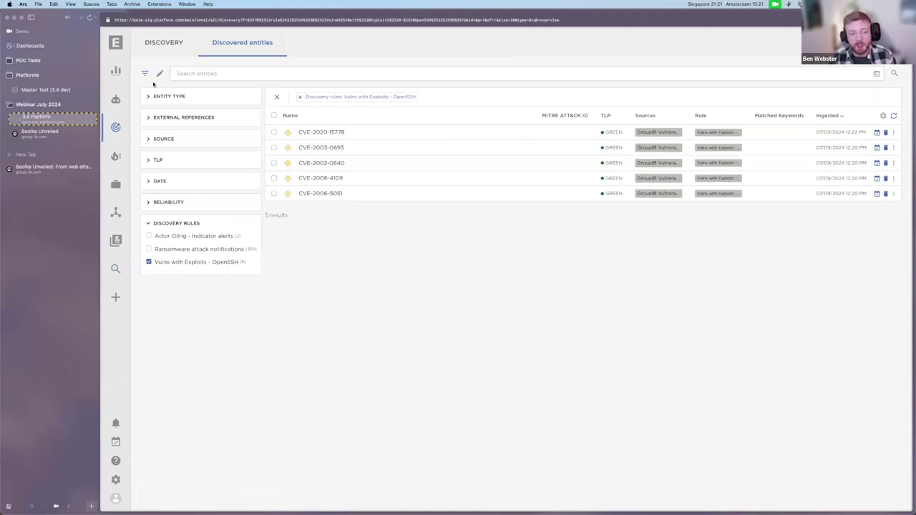
Switch the discovery rule filter to Ransomware attack notifications and open the Hunters International report on Inszone Insurance Services
{"action": "left_click", "coordinate": [149, 263]}
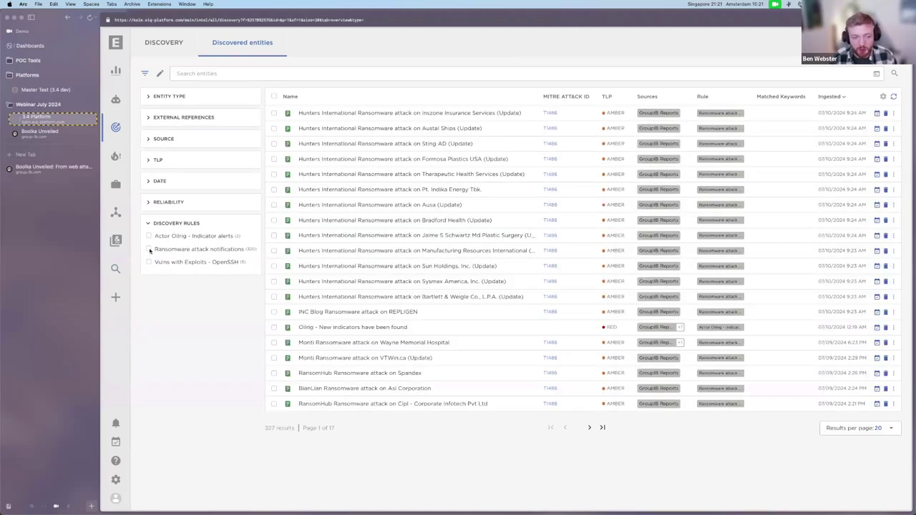
{"action": "left_click", "coordinate": [149, 249]}
{"action": "scroll", "coordinate": [327, 136], "scroll_direction": "up", "scroll_amount": 5}
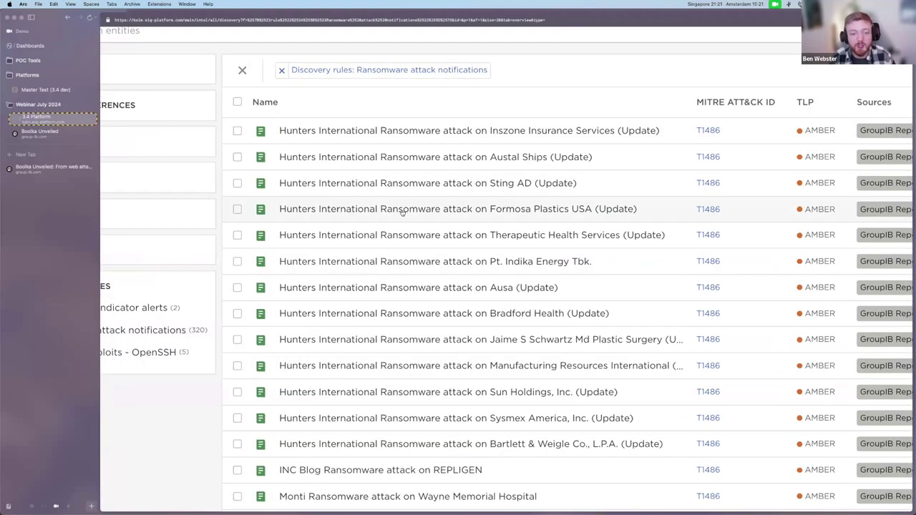
{"action": "scroll", "coordinate": [403, 212], "scroll_direction": "down", "scroll_amount": 5}
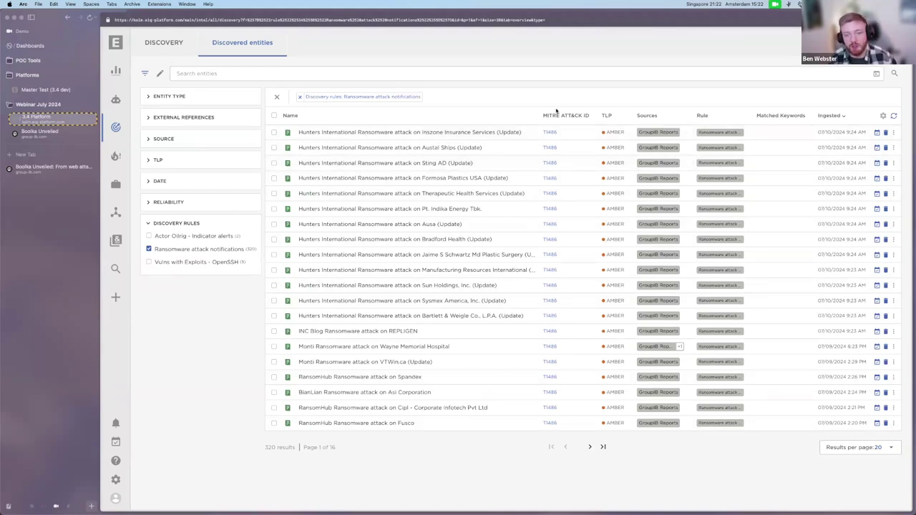
{"action": "left_click", "coordinate": [685, 134]}
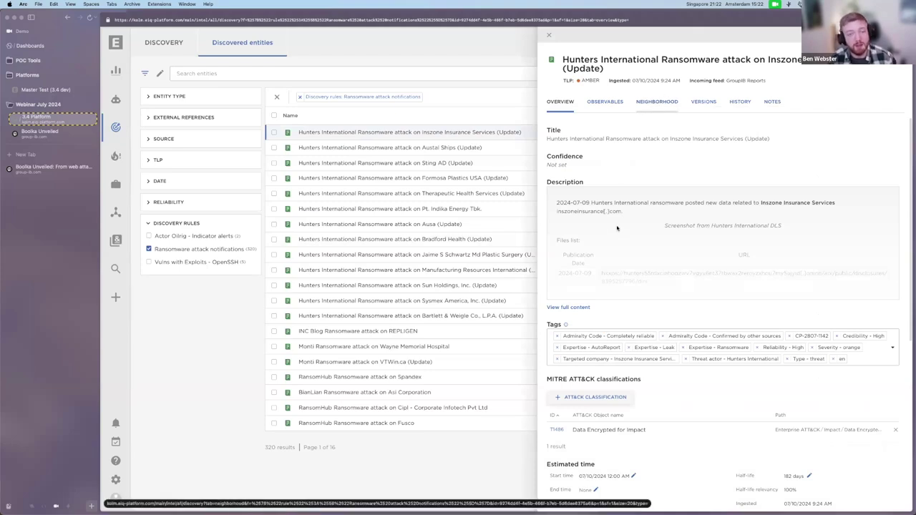
Read the full description of the Inszone Insurance Services report, check its observables, and return to its overview
{"action": "left_click", "coordinate": [587, 308]}
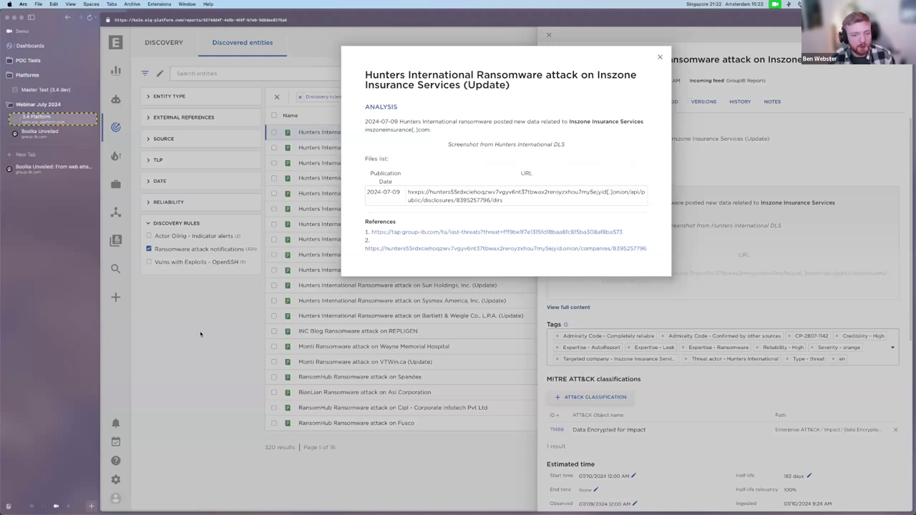
{"action": "left_click", "coordinate": [221, 344]}
{"action": "left_click", "coordinate": [607, 102]}
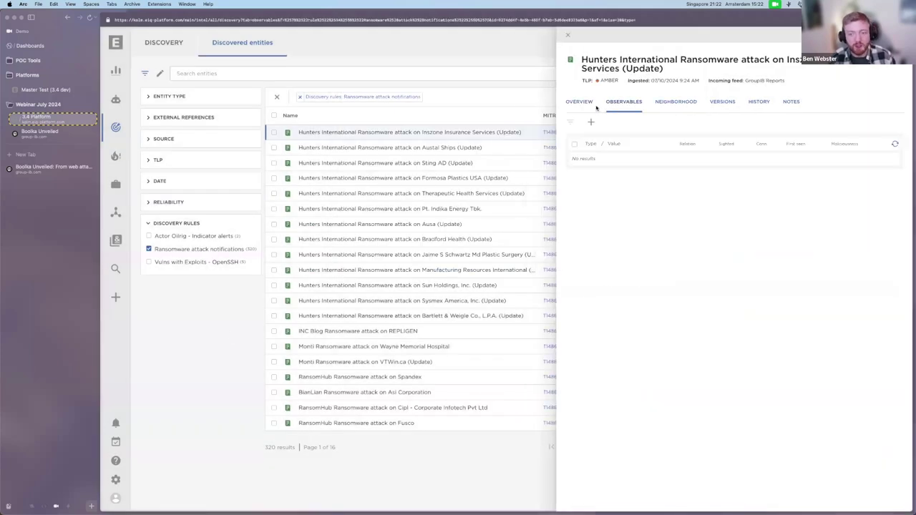
{"action": "left_click", "coordinate": [582, 104]}
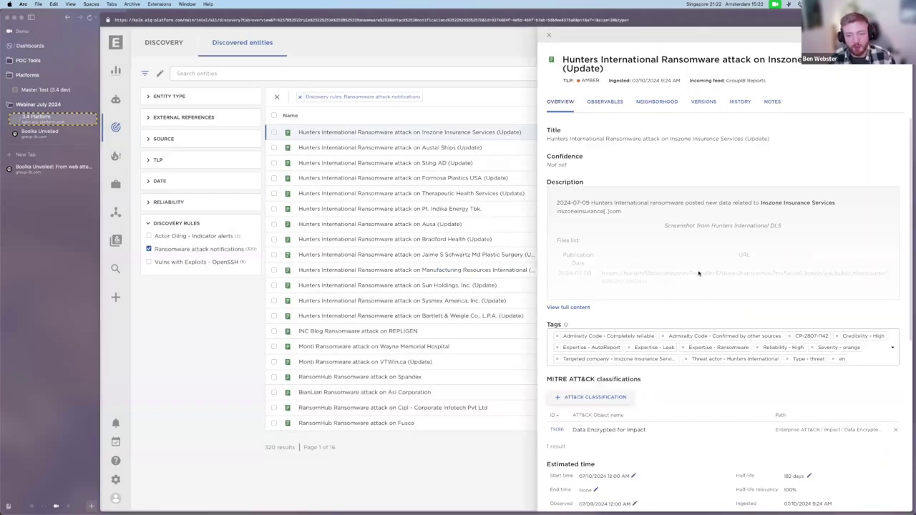
Examine the tags, MITRE ATT&CK classifications and information source in the report's overview
{"action": "scroll", "coordinate": [691, 244], "scroll_direction": "down", "scroll_amount": 2}
{"action": "scroll", "coordinate": [680, 300], "scroll_direction": "up", "scroll_amount": 2}
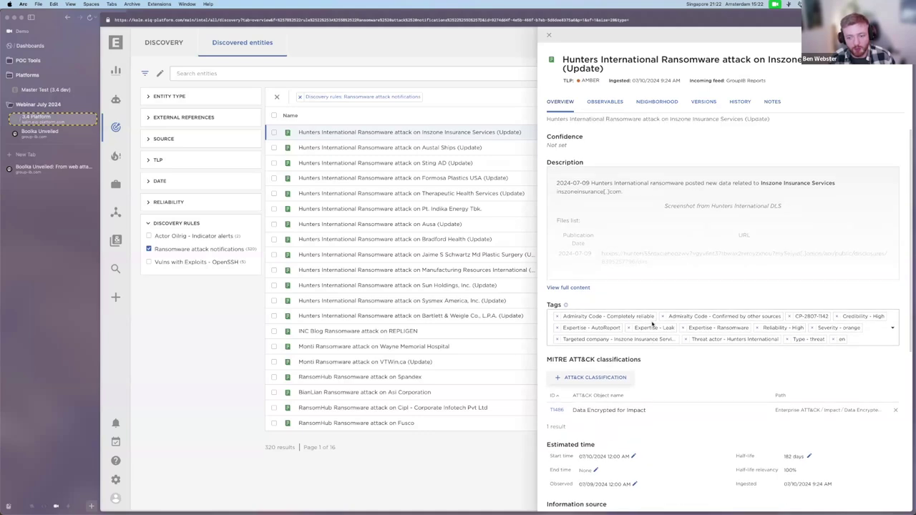
{"action": "scroll", "coordinate": [673, 341], "scroll_direction": "down", "scroll_amount": 3}
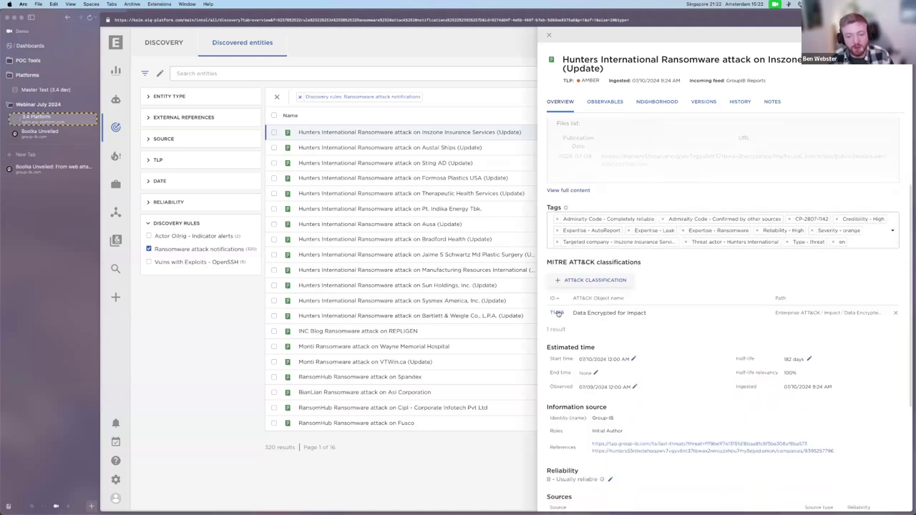
{"action": "scroll", "coordinate": [589, 313], "scroll_direction": "up", "scroll_amount": 5}
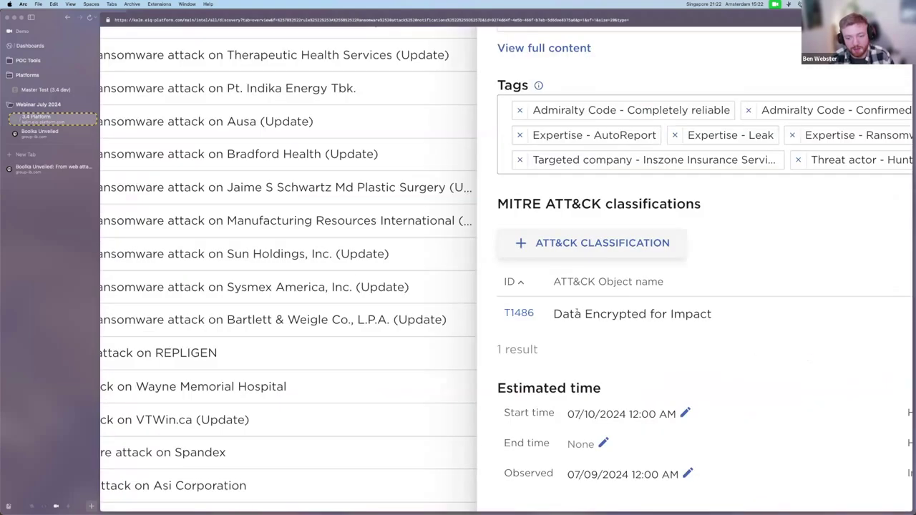
{"action": "scroll", "coordinate": [590, 313], "scroll_direction": "down", "scroll_amount": 5}
Close the report, browse to the second page of ransomware attack notifications, and return to the first page
{"action": "key", "text": "Escape"}
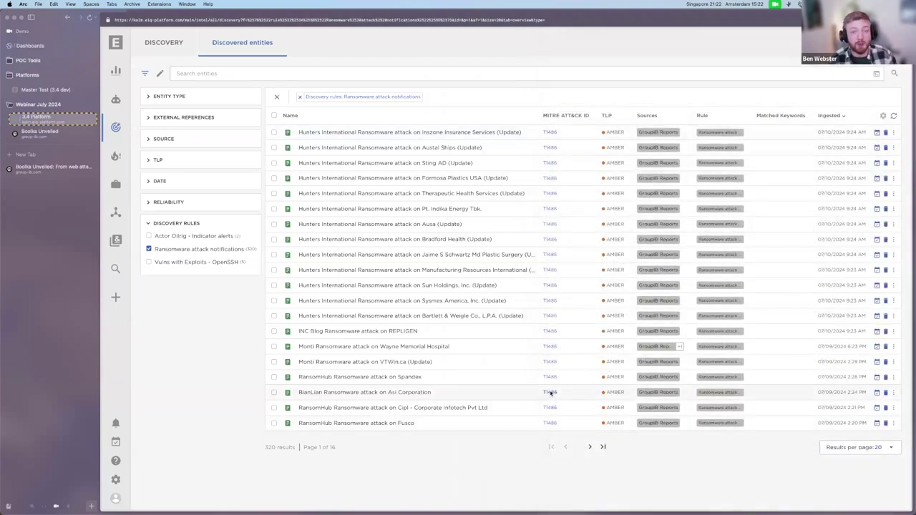
{"action": "left_click", "coordinate": [590, 447]}
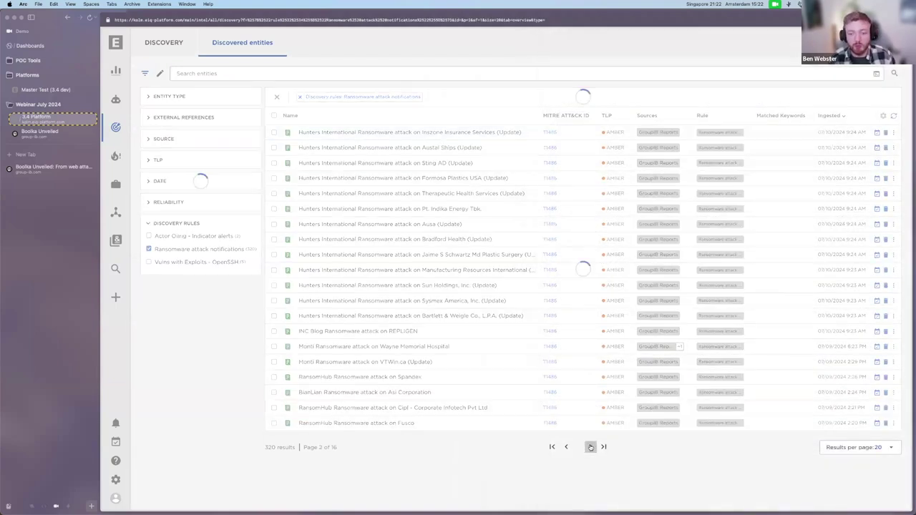
{"action": "left_click", "coordinate": [552, 446]}
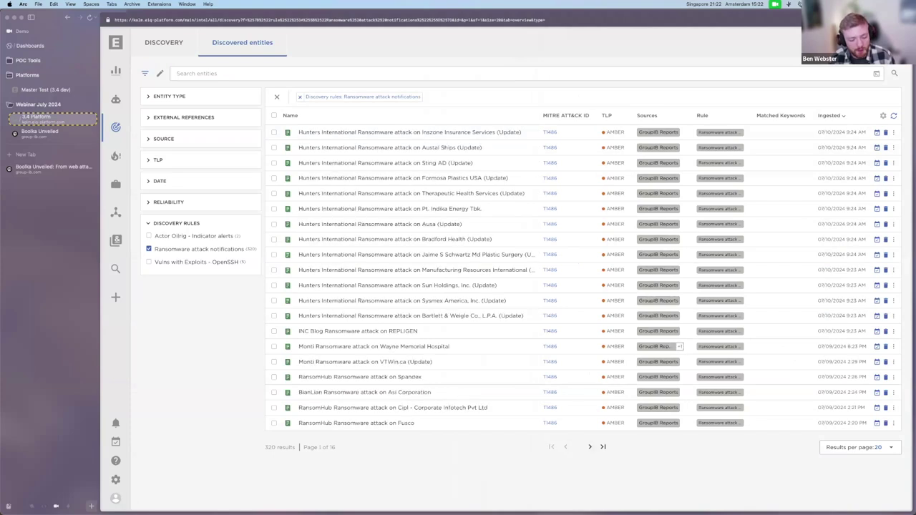
{"action": "key", "text": "ctrl+Right"}
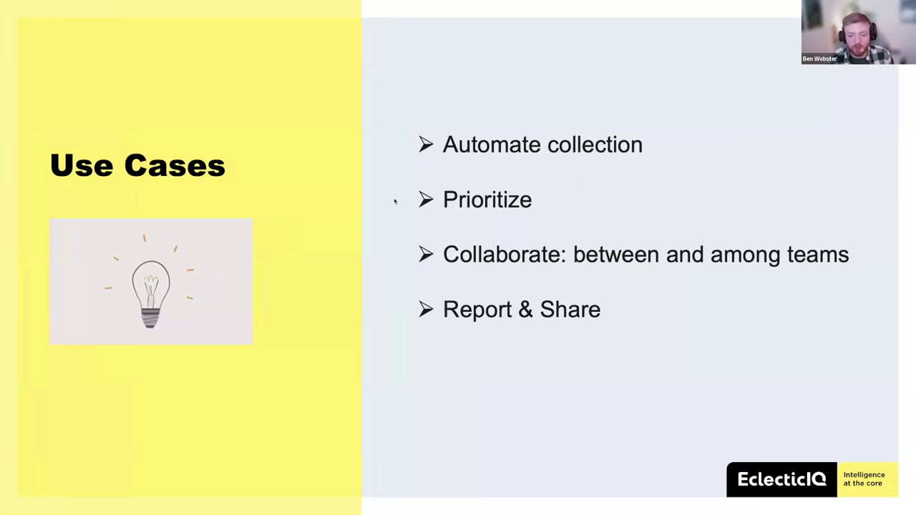
{"action": "key", "text": "ctrl+Left"}
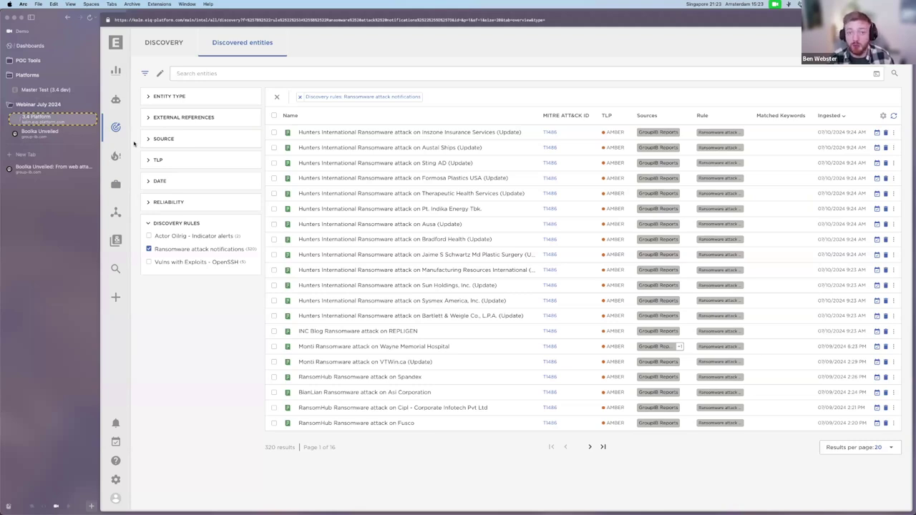
Open the full list of saved workspaces
{"action": "left_click", "coordinate": [116, 184]}
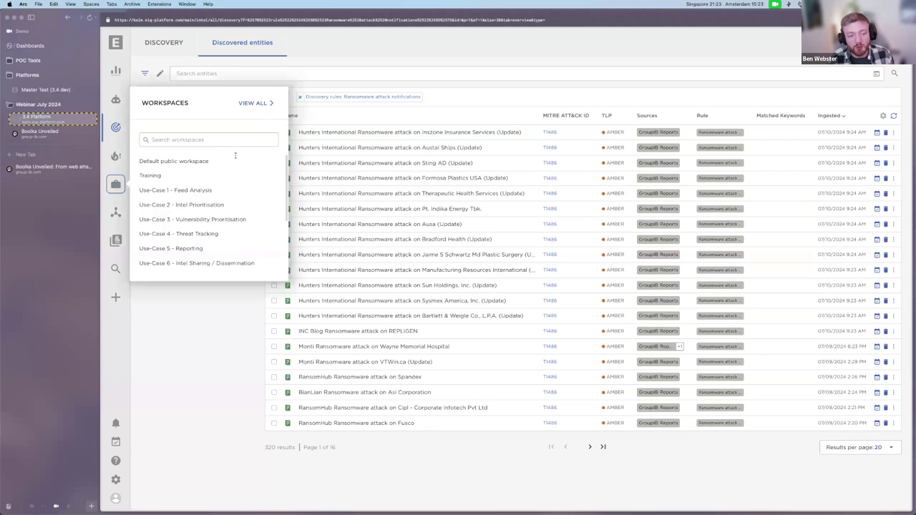
{"action": "left_click", "coordinate": [252, 103]}
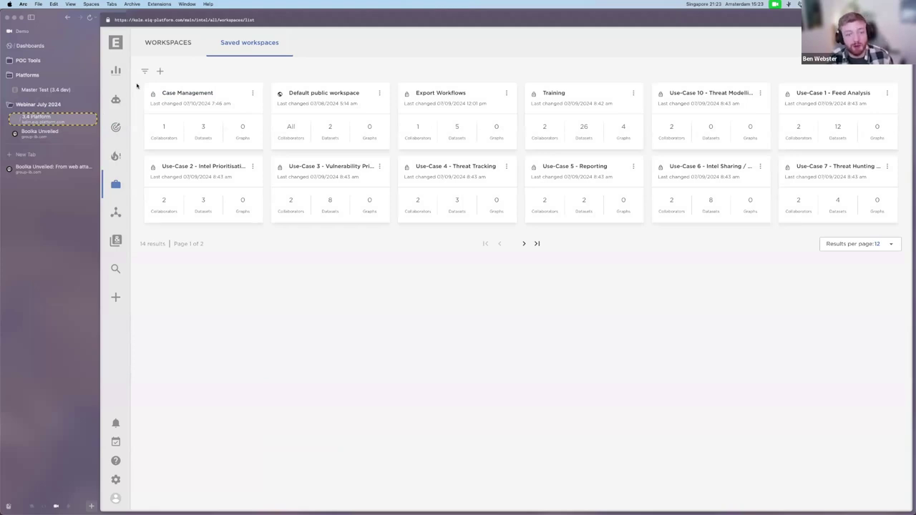
{"action": "left_click", "coordinate": [115, 184]}
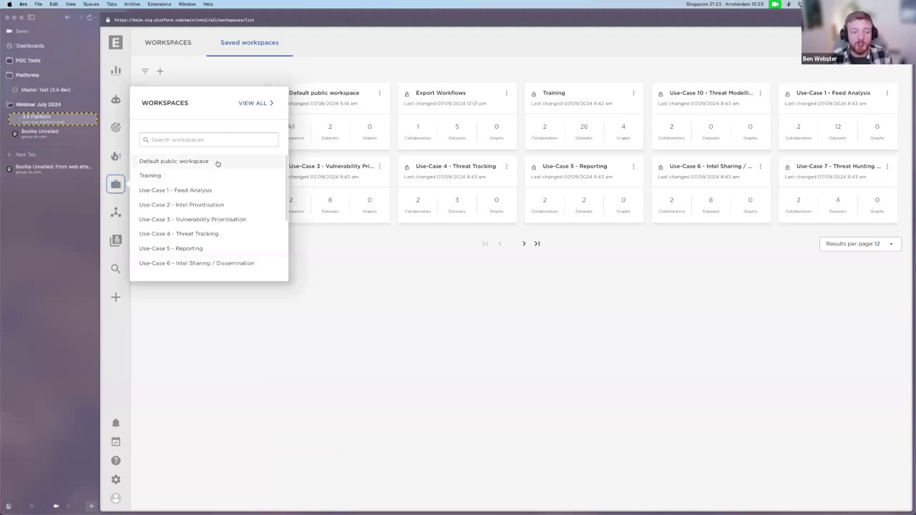
{"action": "left_click", "coordinate": [346, 253]}
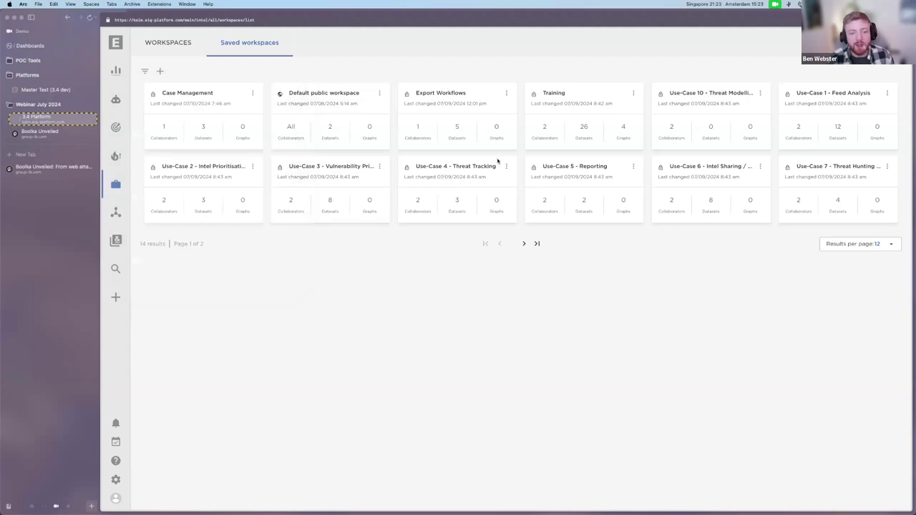
Open the Training workspace and review its dashboard summary, video links, saved graphs and entities
{"action": "left_click", "coordinate": [555, 94]}
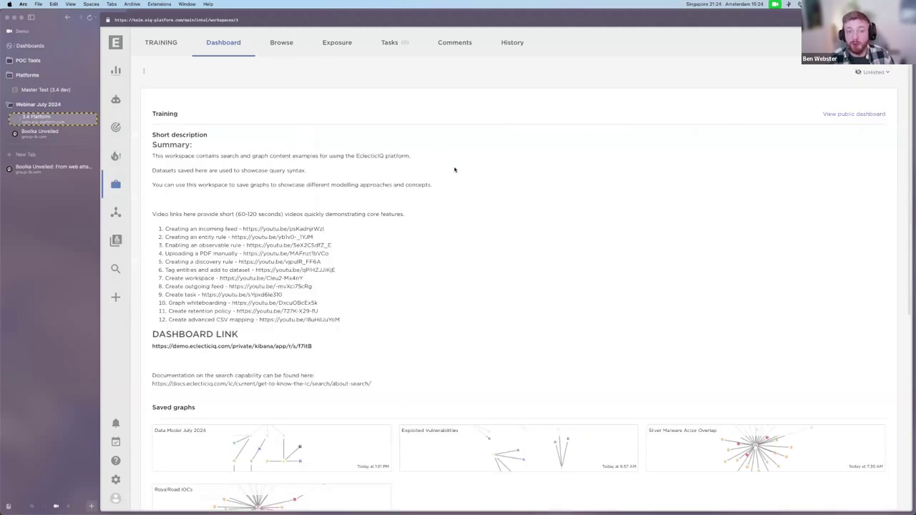
{"action": "scroll", "coordinate": [454, 169], "scroll_direction": "down", "scroll_amount": 2}
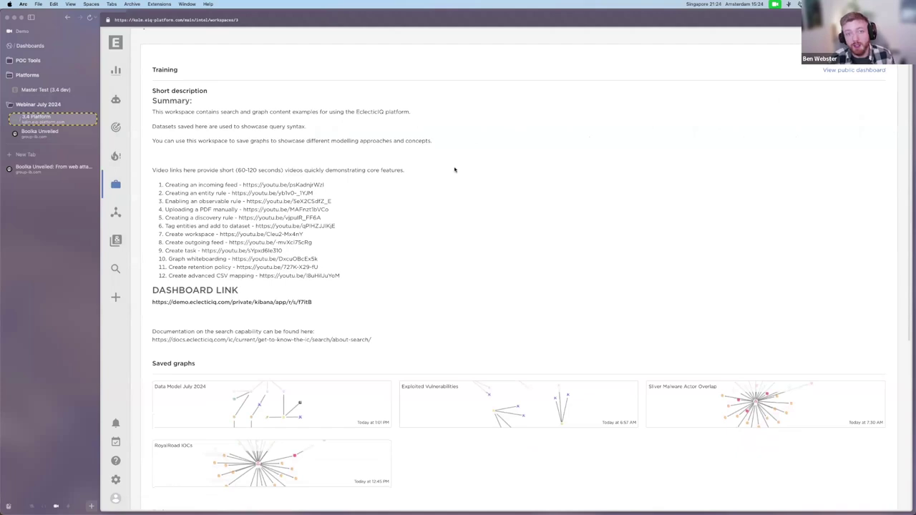
{"action": "scroll", "coordinate": [454, 170], "scroll_direction": "down", "scroll_amount": 5}
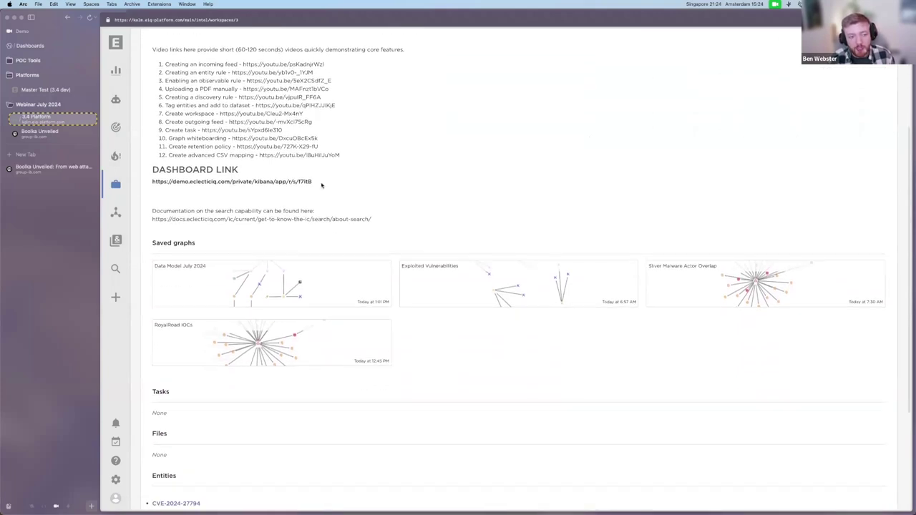
{"action": "scroll", "coordinate": [397, 205], "scroll_direction": "down", "scroll_amount": 5}
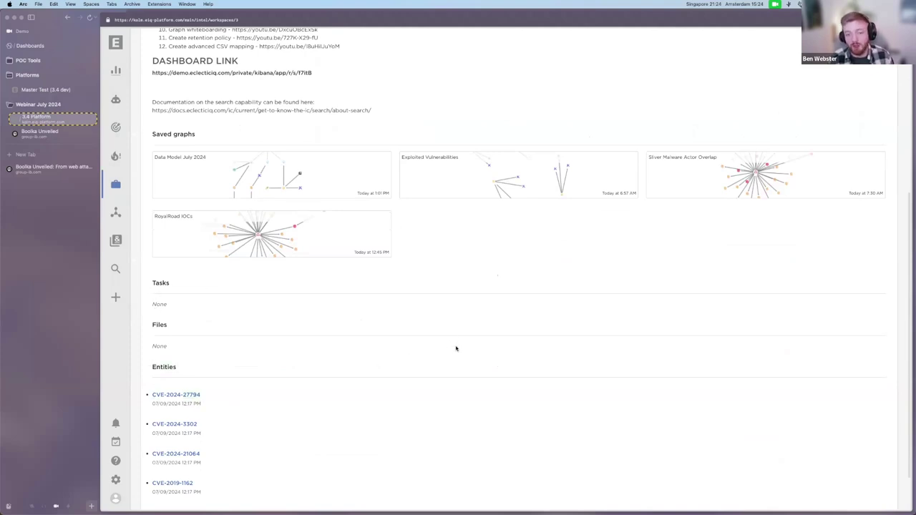
Switch to the Export Workflows workspace and look through the available workspaces
{"action": "left_click", "coordinate": [116, 185]}
{"action": "scroll", "coordinate": [220, 187], "scroll_direction": "down", "scroll_amount": 3}
{"action": "scroll", "coordinate": [220, 187], "scroll_direction": "down", "scroll_amount": 1}
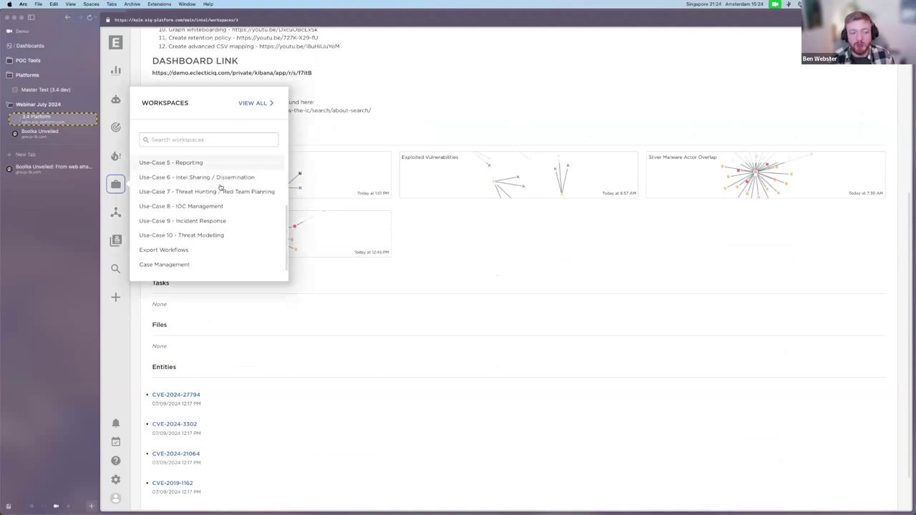
{"action": "left_click", "coordinate": [207, 252]}
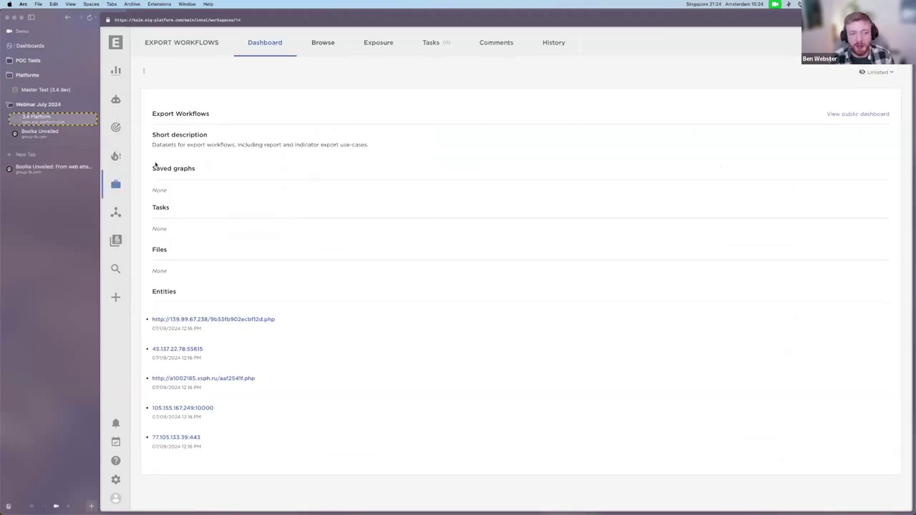
{"action": "left_click", "coordinate": [116, 184]}
{"action": "scroll", "coordinate": [208, 224], "scroll_direction": "down", "scroll_amount": 5}
{"action": "left_click", "coordinate": [379, 127]}
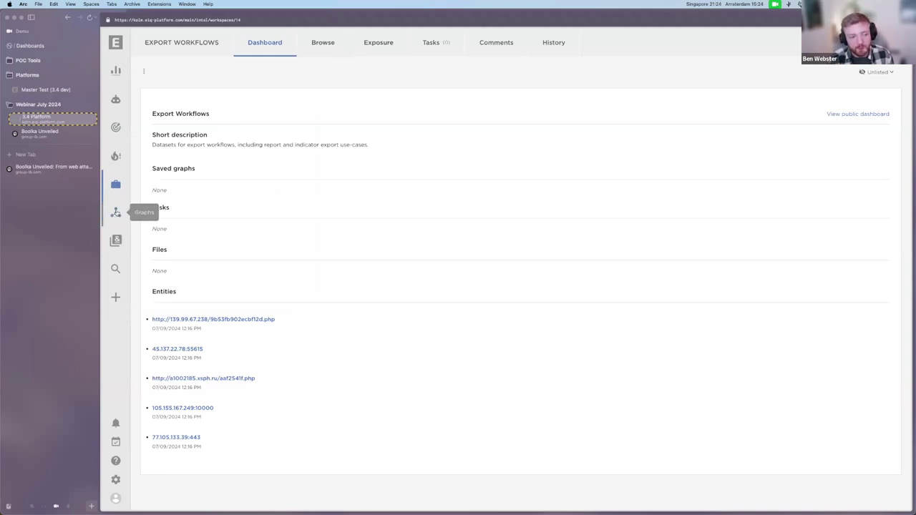
Open the saved graph Exploited Vulnerabilities and examine how its CVEs relate to exploits
{"action": "left_click", "coordinate": [116, 213]}
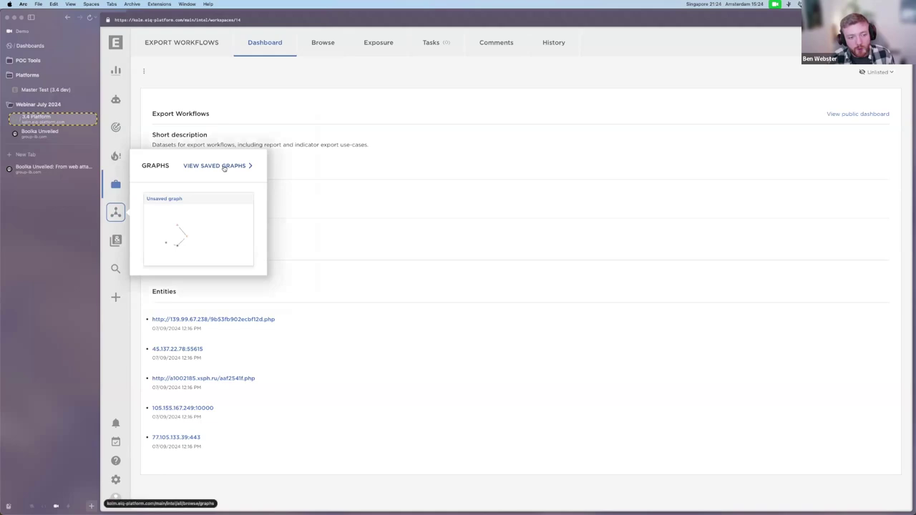
{"action": "left_click", "coordinate": [225, 165]}
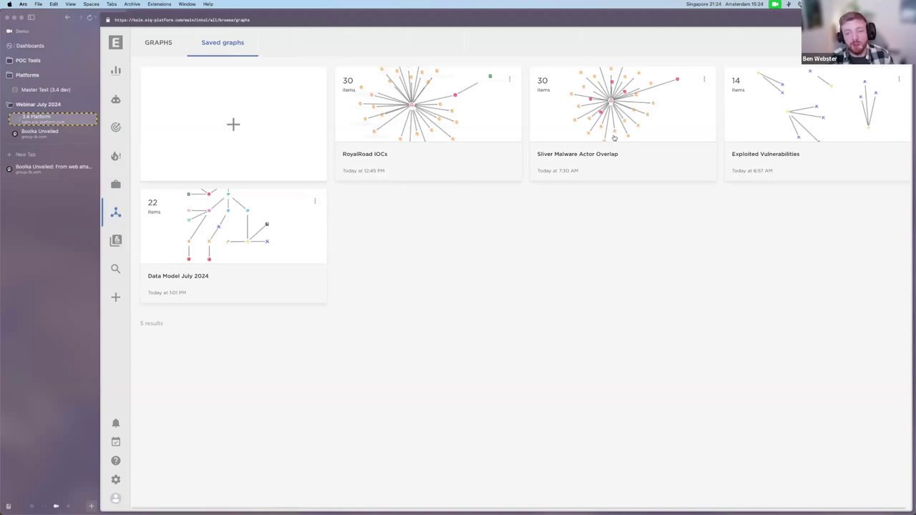
{"action": "left_click", "coordinate": [722, 100]}
{"action": "left_click", "coordinate": [545, 35]}
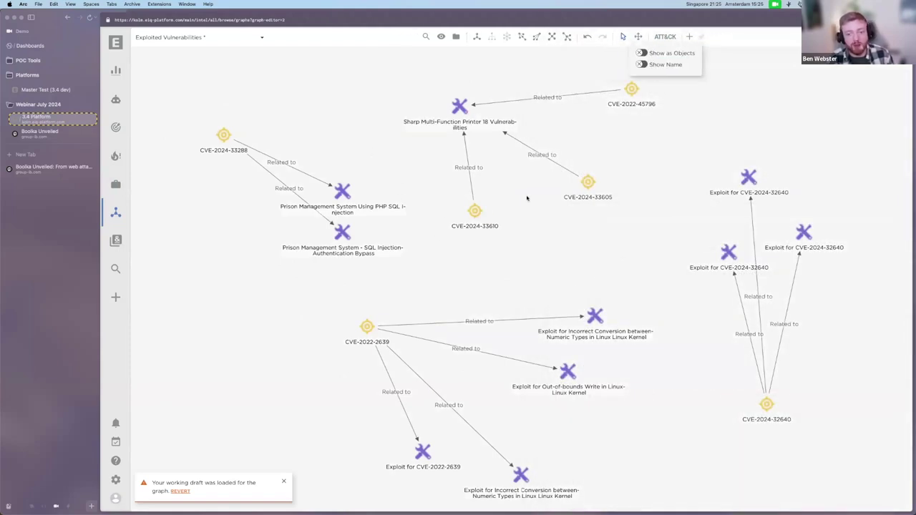
{"action": "left_click_drag", "start_coordinate": [614, 163], "coordinate": [454, 224]}
{"action": "left_click", "coordinate": [428, 229]}
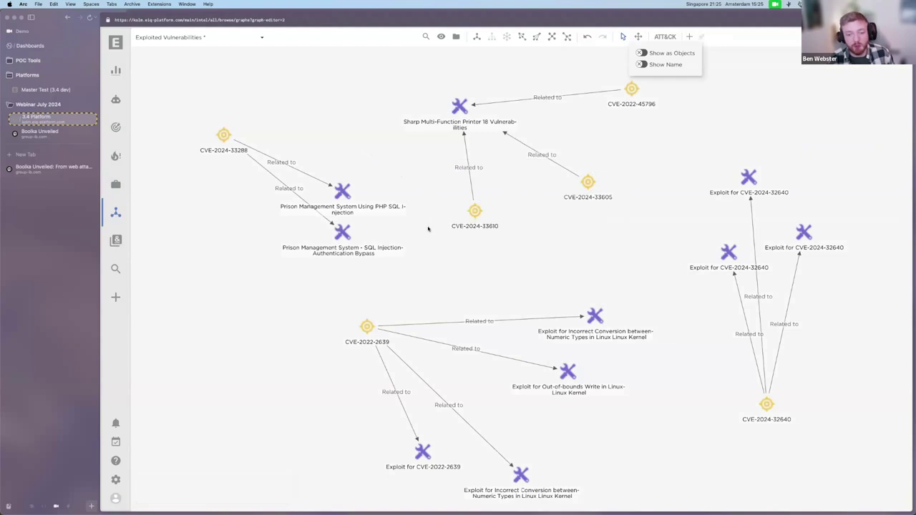
{"action": "left_click", "coordinate": [236, 37]}
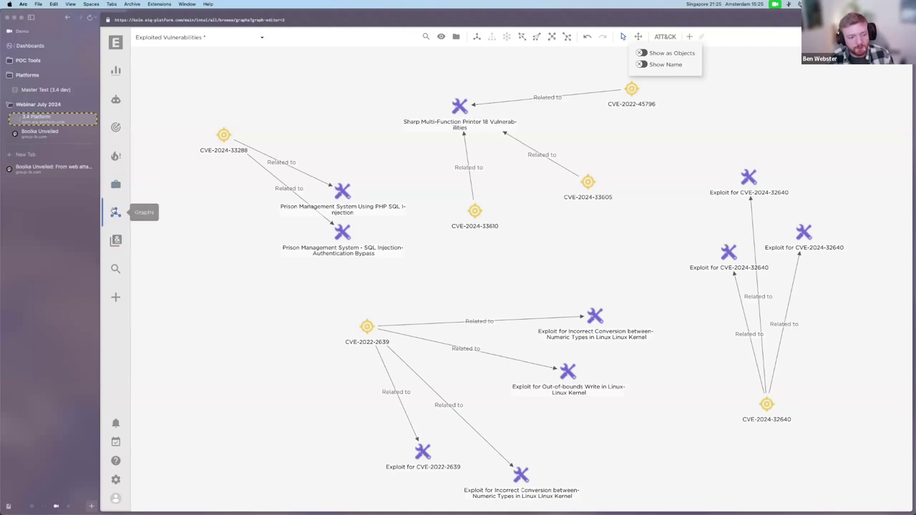
Search the entities for reports with ATT&CK classifications using the query data.type:report AND _exists_:meta.attack.id
{"action": "left_click", "coordinate": [116, 185]}
{"action": "left_click", "coordinate": [115, 268]}
{"action": "left_click", "coordinate": [268, 252]}
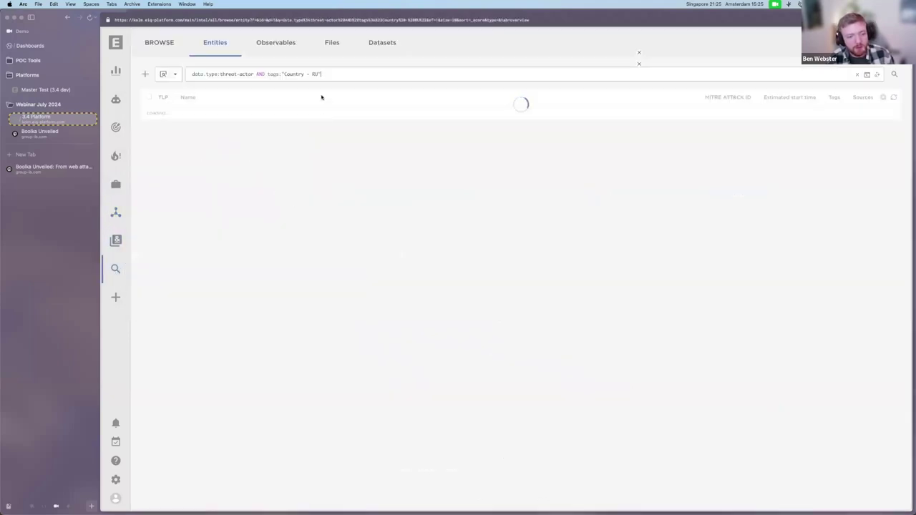
{"action": "left_click", "coordinate": [350, 74]}
{"action": "key", "text": "BackSpace"}
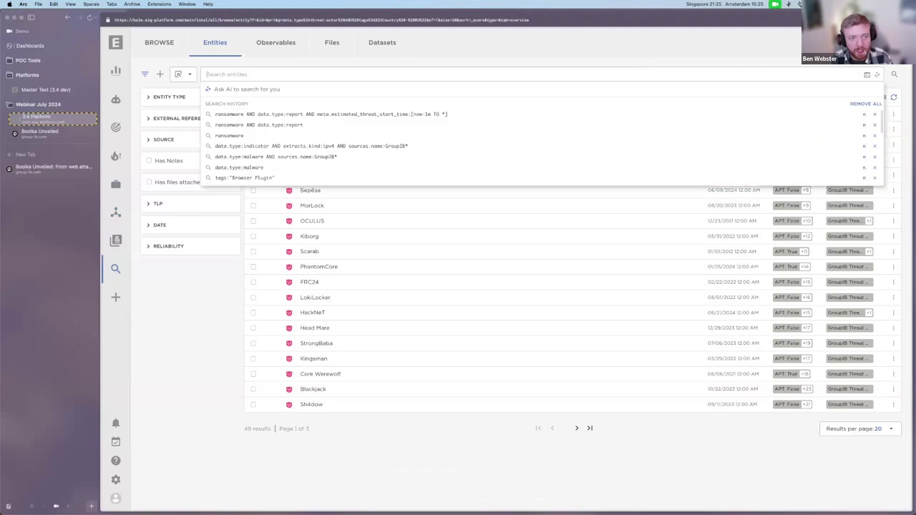
{"action": "type", "text": "data.type:report AN"}
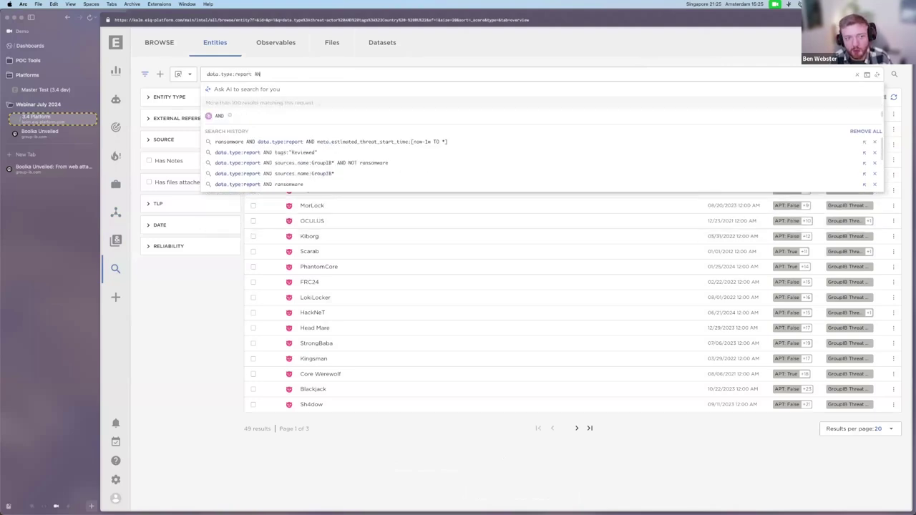
{"action": "type", "text": "D _exists_:metat.a"}
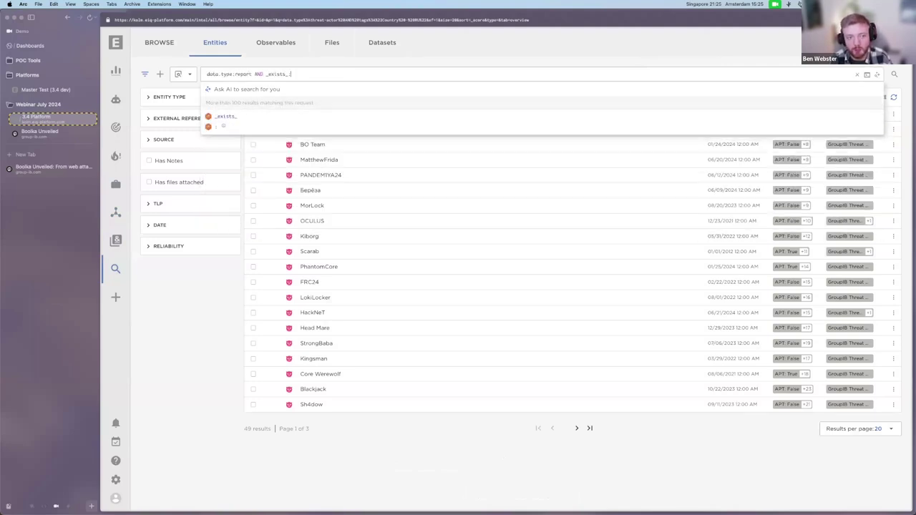
{"action": "key", "text": "BackSpace"}
{"action": "key", "text": "BackSpace"}
{"action": "key", "text": "BackSpace"}
{"action": "type", "text": ".attack.id"}
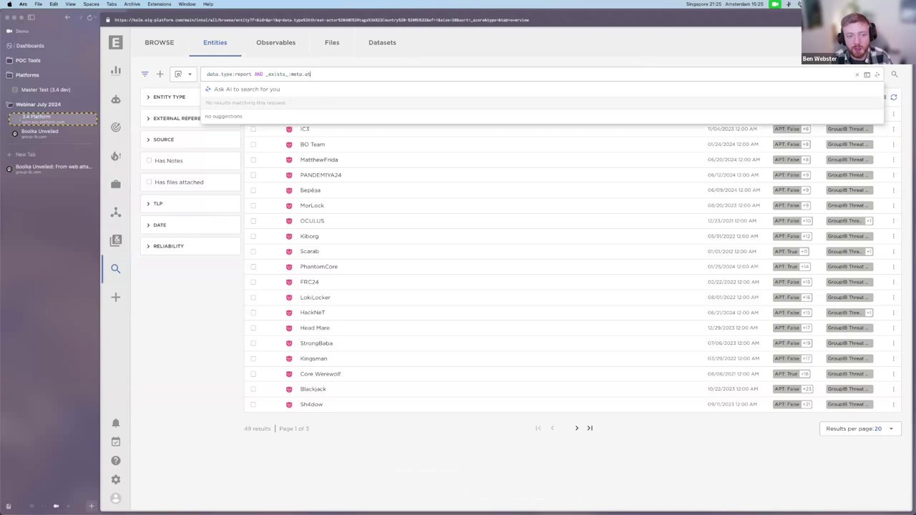
{"action": "key", "text": "Return"}
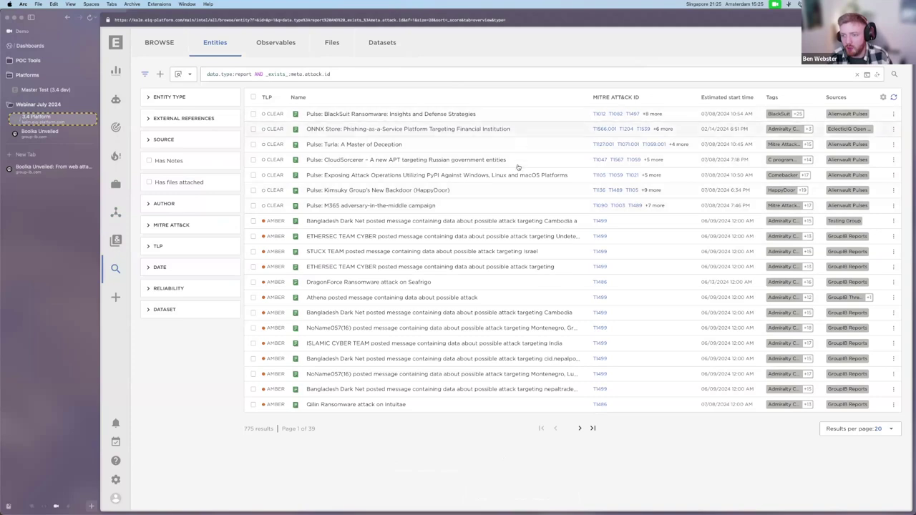
Add the seven CLEAR reports heading the results to an ATT&CK Analysis and limit the matrix to techniques they contain
{"action": "left_click", "coordinate": [253, 114]}
{"action": "left_click", "coordinate": [254, 148]}
{"action": "left_click", "coordinate": [253, 163]}
{"action": "left_click", "coordinate": [253, 179]}
{"action": "left_click", "coordinate": [254, 194]}
{"action": "left_click", "coordinate": [253, 209]}
{"action": "left_click", "coordinate": [254, 225]}
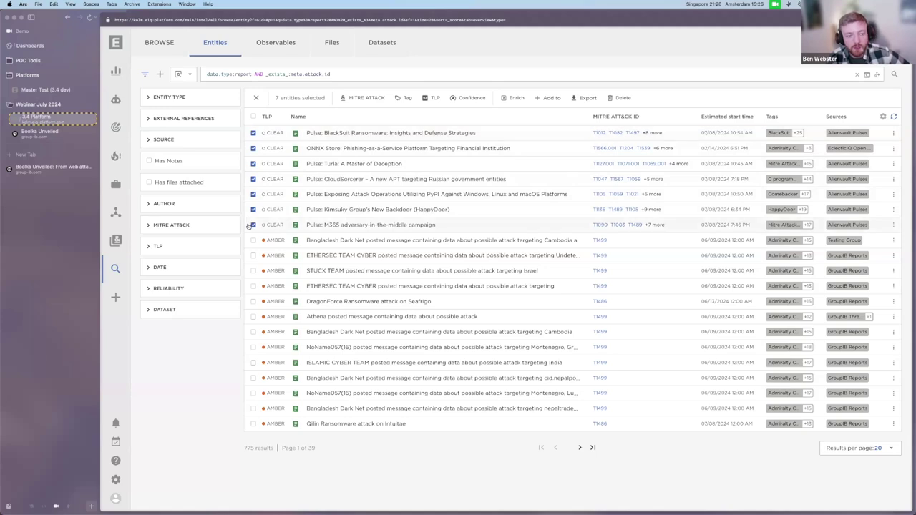
{"action": "left_click", "coordinate": [550, 102]}
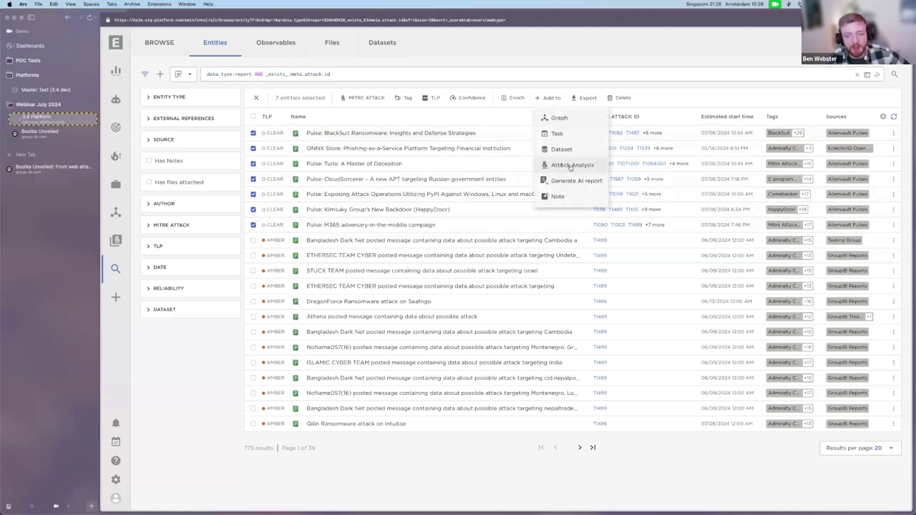
{"action": "left_click", "coordinate": [570, 166]}
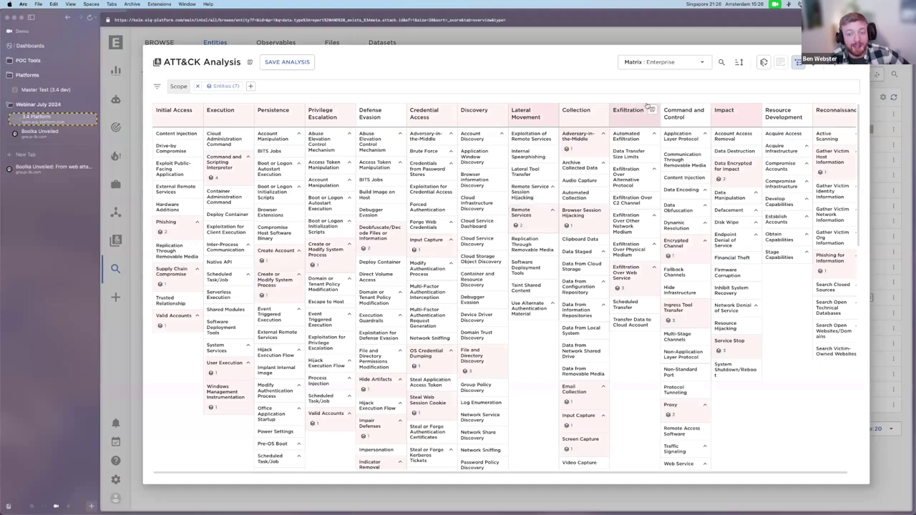
{"action": "left_click", "coordinate": [763, 63]}
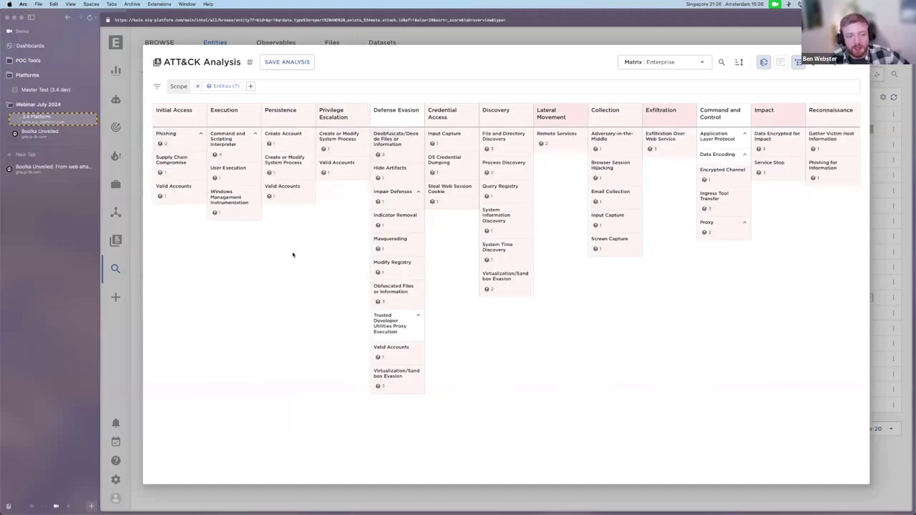
Configure the ATT&CK matrix with the Leaf color palette, classification IDs shown and aggregate score calculation disabled
{"action": "left_click", "coordinate": [836, 64]}
{"action": "mouse_move", "coordinate": [716, 82]}
{"action": "left_click", "coordinate": [672, 84]}
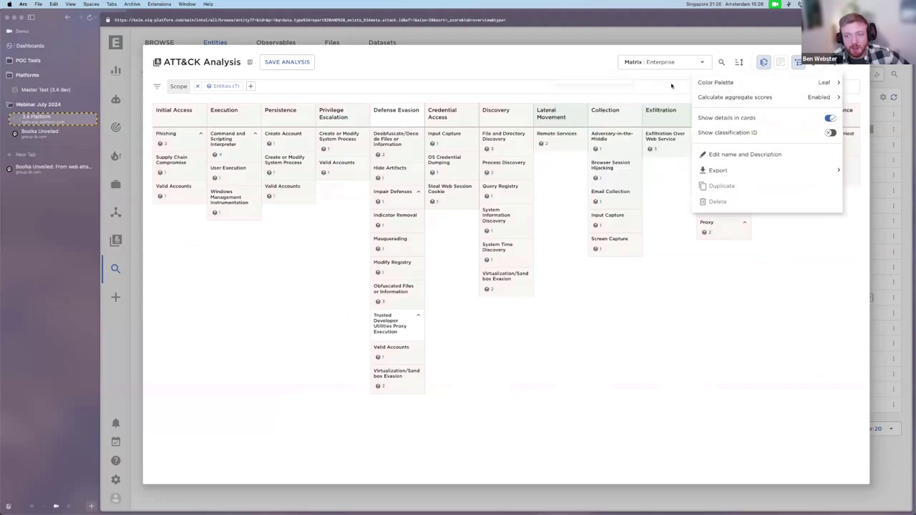
{"action": "left_click", "coordinate": [830, 133]}
{"action": "mouse_move", "coordinate": [759, 98]}
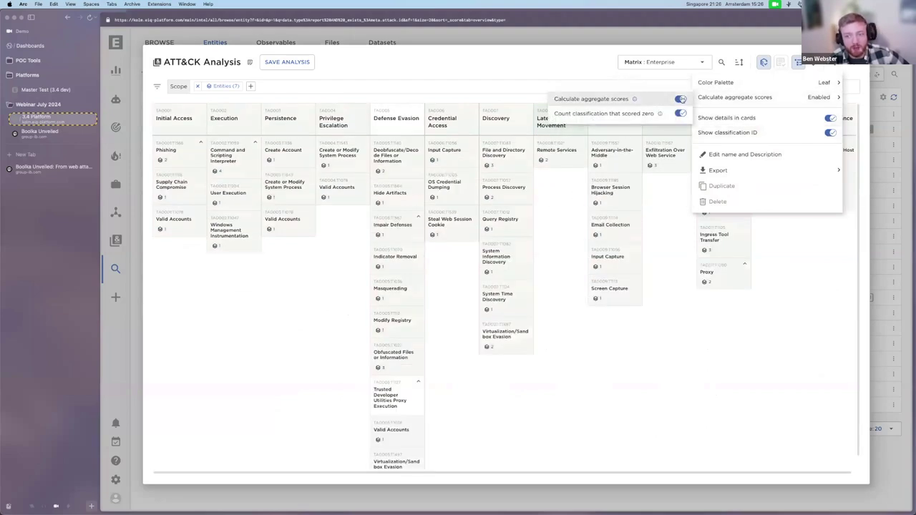
{"action": "left_click", "coordinate": [681, 99]}
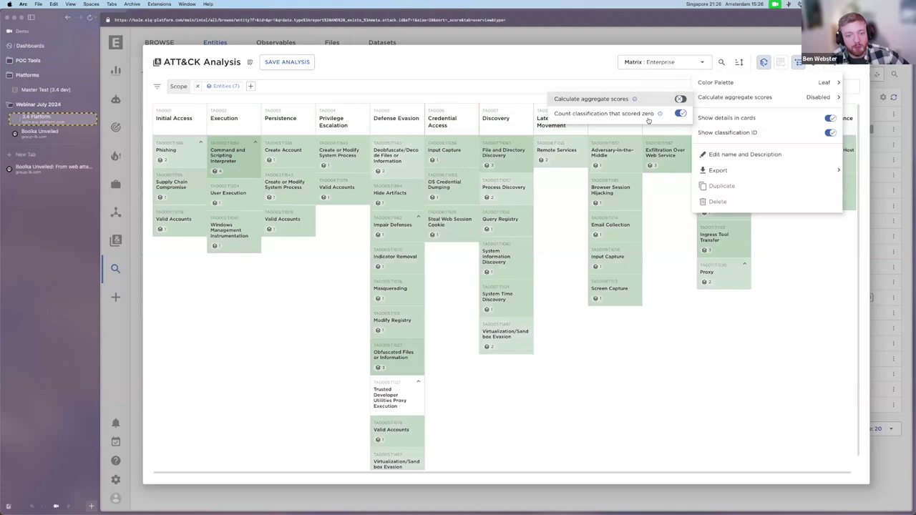
{"action": "left_click", "coordinate": [566, 228]}
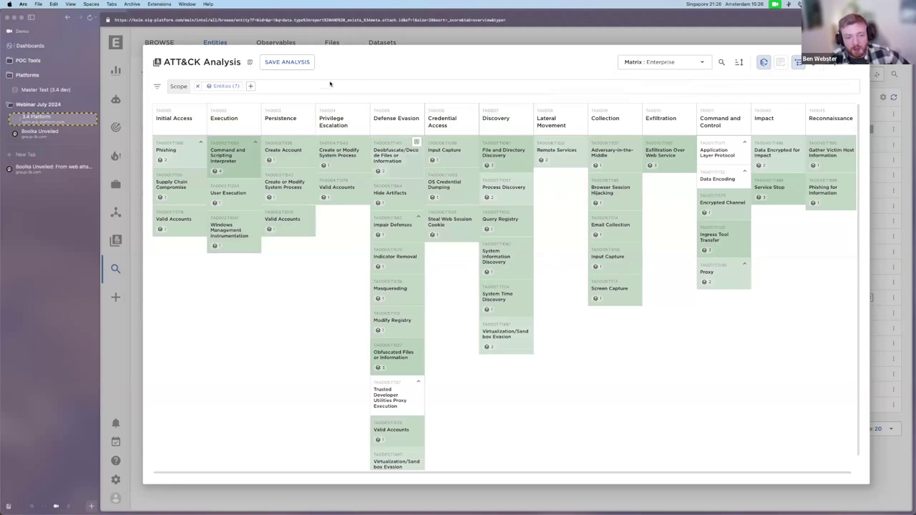
{"action": "left_click", "coordinate": [290, 65]}
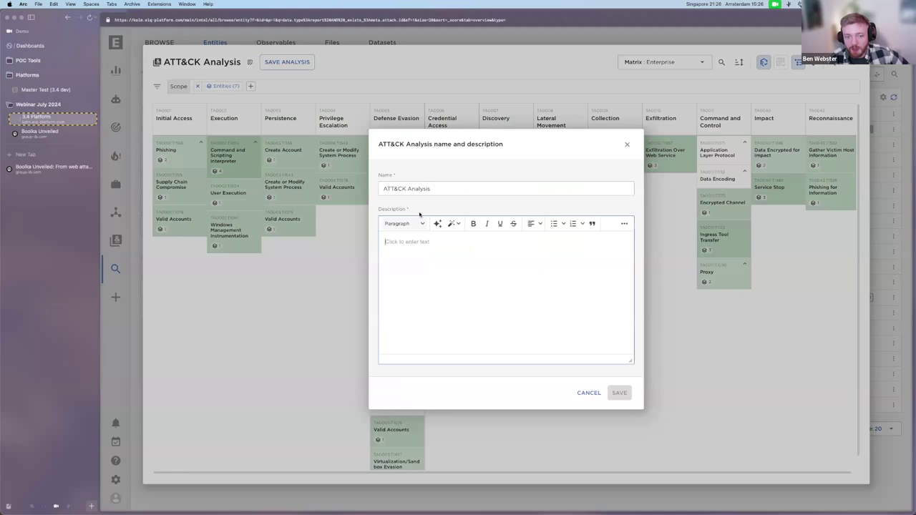
{"action": "left_click_drag", "start_coordinate": [450, 186], "coordinate": [378, 191]}
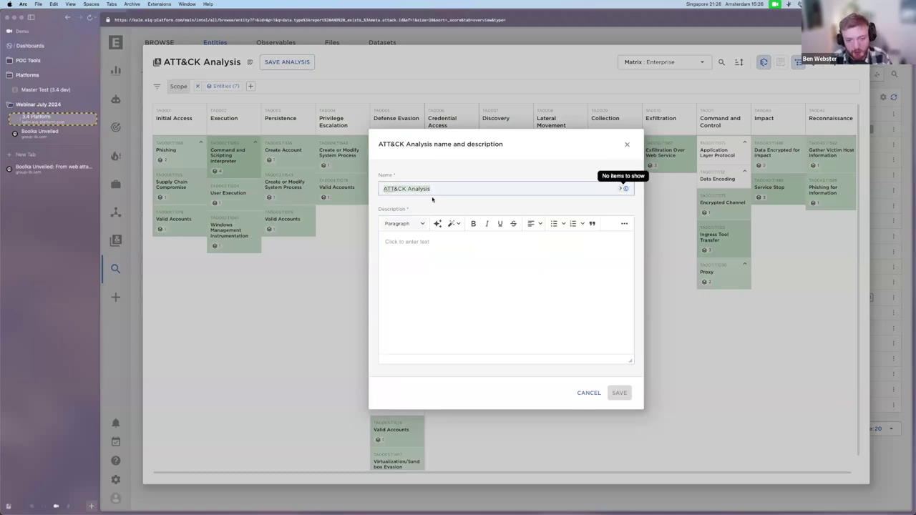
{"action": "type", "text": "ALienvault"}
{"action": "type", "text": "Analysis"}
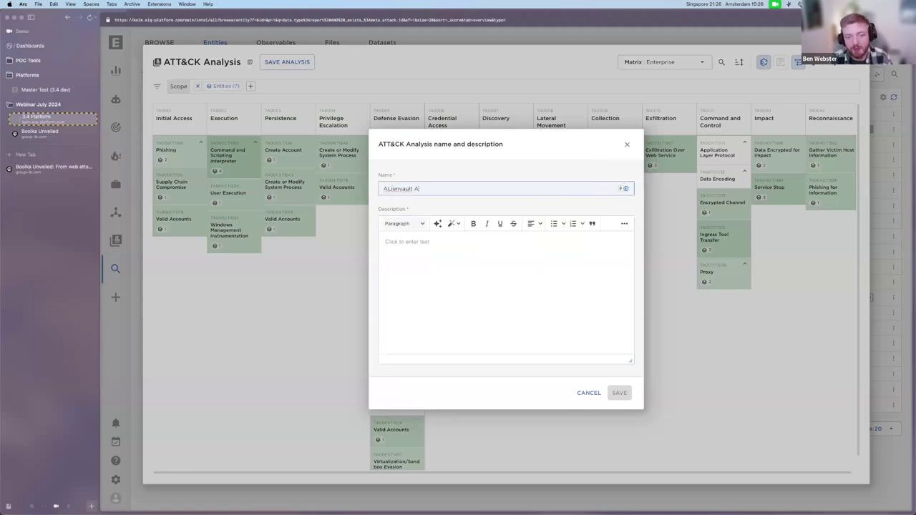
{"action": "left_click", "coordinate": [480, 300]}
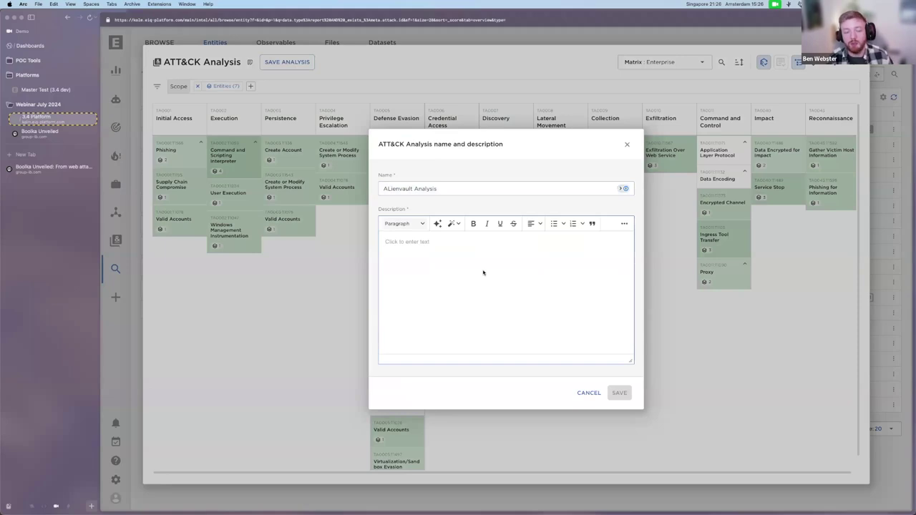
{"action": "left_click", "coordinate": [588, 393]}
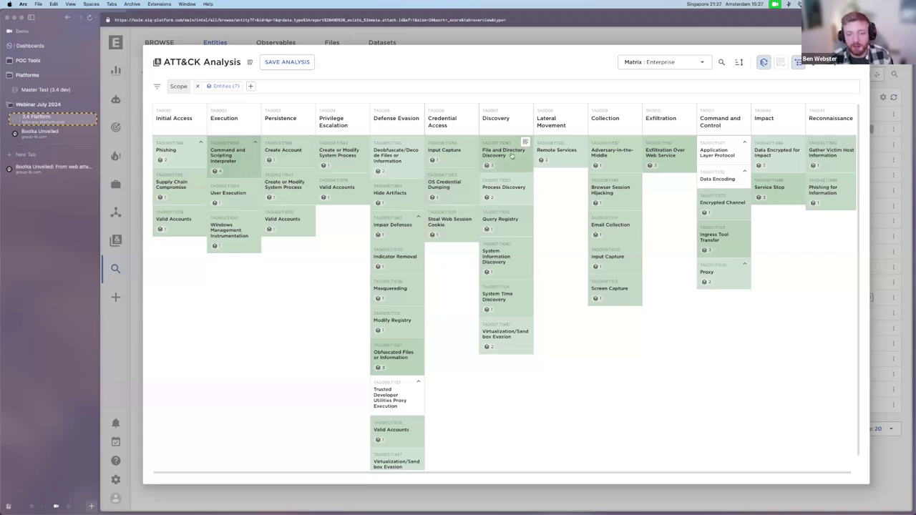
Examine the details of the Create Account and Command and Scripting Interpreter techniques, including the in-scope reports associated with each
{"action": "left_click", "coordinate": [284, 155]}
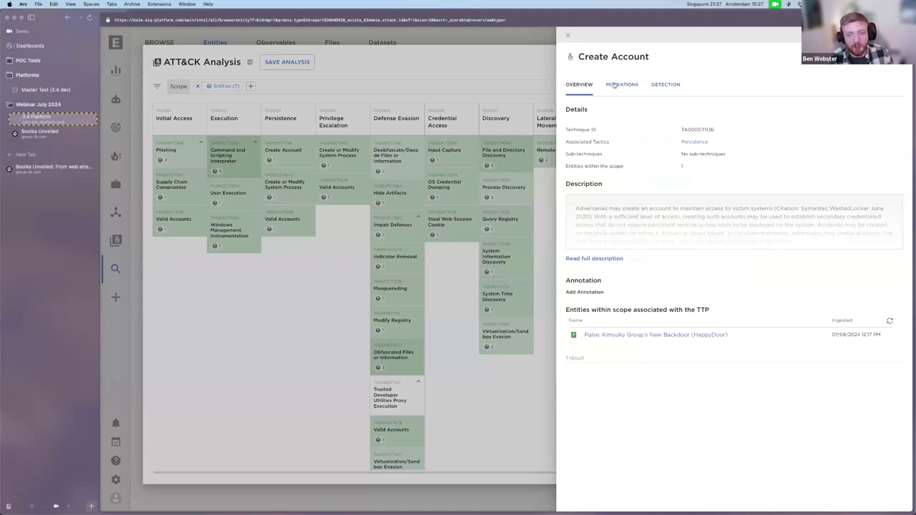
{"action": "left_click", "coordinate": [568, 35]}
{"action": "left_click", "coordinate": [232, 162]}
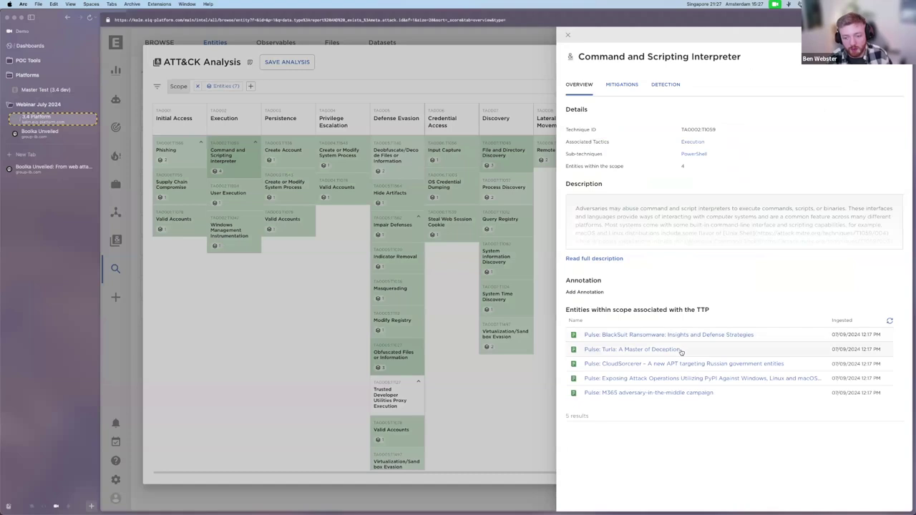
{"action": "scroll", "coordinate": [681, 351], "scroll_direction": "up", "scroll_amount": 5}
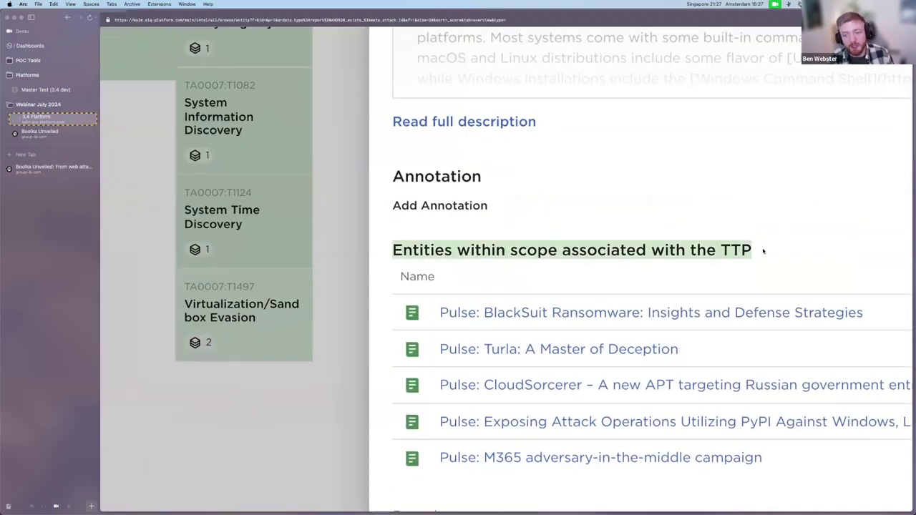
Annotate the Command and Scripting Interpreter technique with "Seen in all attacks in this set" and save the annotation
{"action": "scroll", "coordinate": [669, 215], "scroll_direction": "down", "scroll_amount": 5}
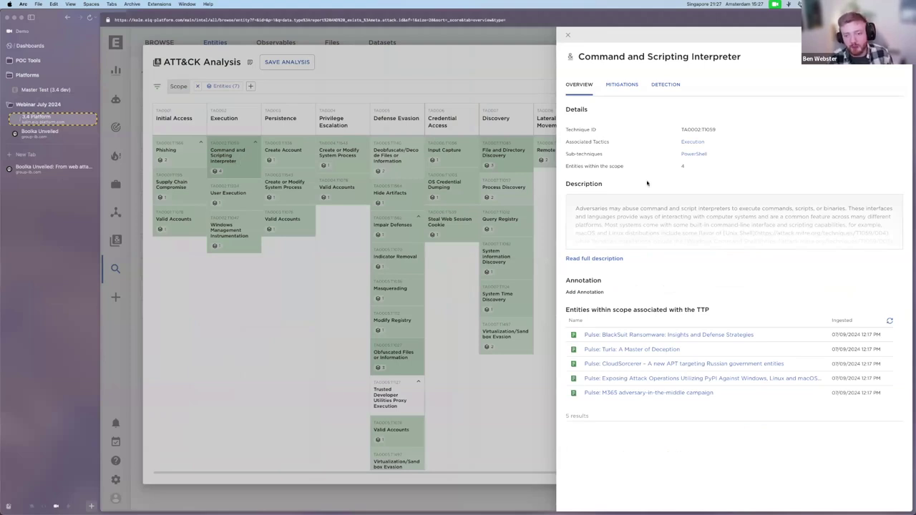
{"action": "left_click", "coordinate": [586, 292]}
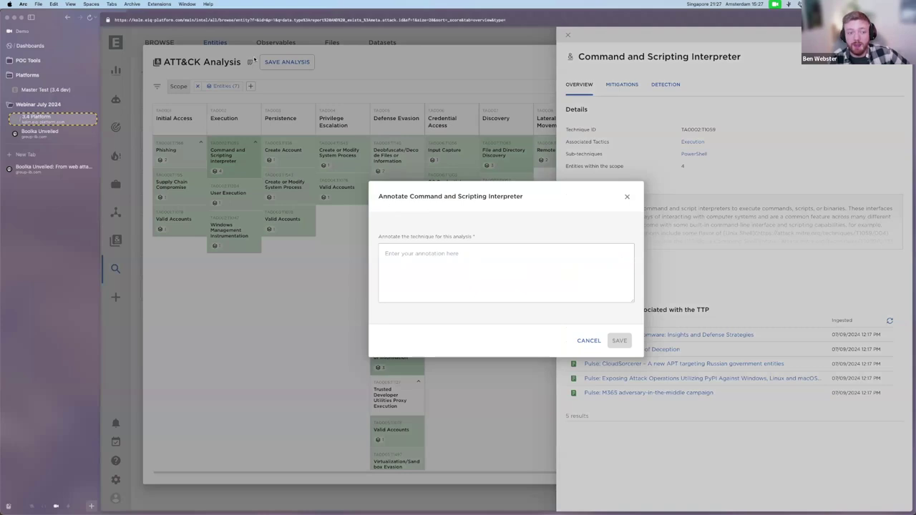
{"action": "left_click", "coordinate": [475, 256]}
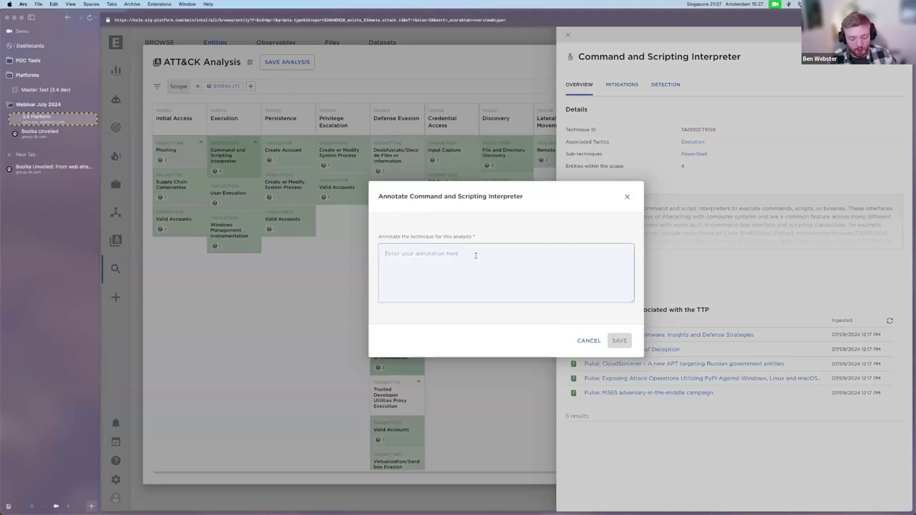
{"action": "type", "text": "Seen in all attacks in this set"}
{"action": "left_click", "coordinate": [620, 341]}
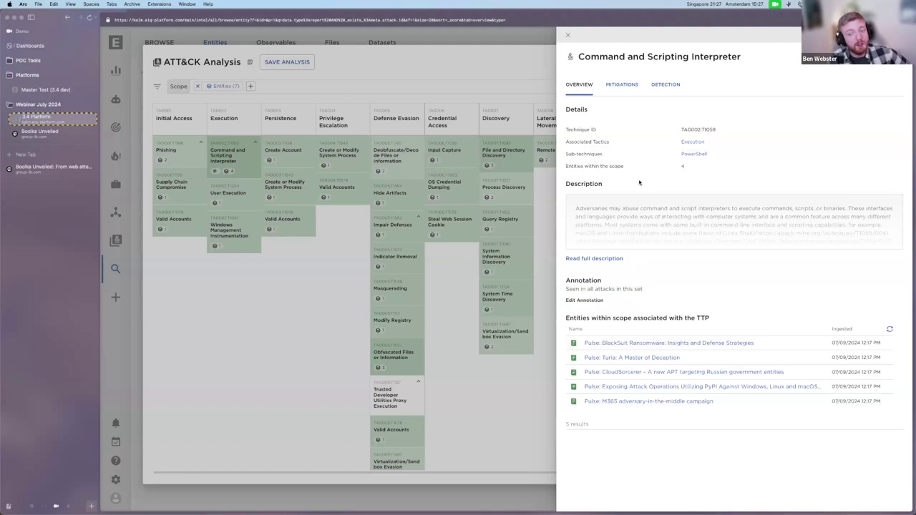
Review the mitigations and detection guidance for the Command and Scripting Interpreter technique, and close its details
{"action": "left_click", "coordinate": [621, 85]}
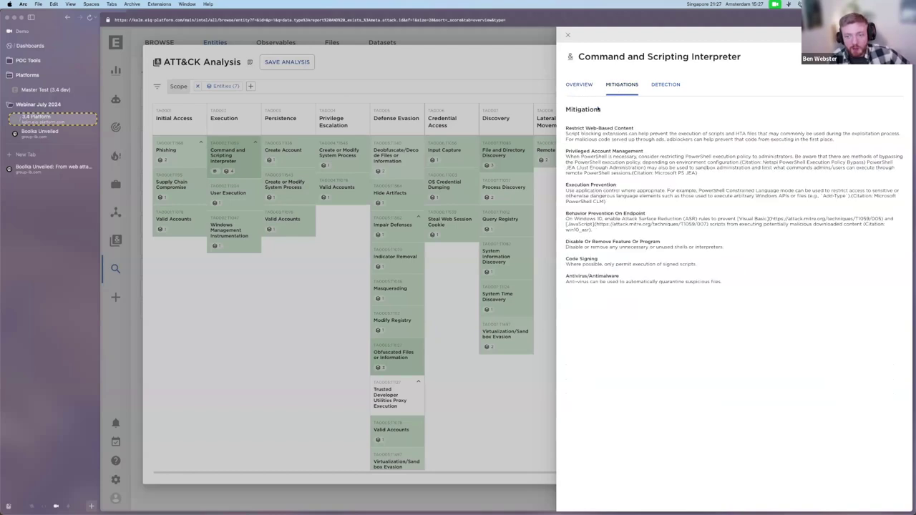
{"action": "left_click", "coordinate": [666, 86]}
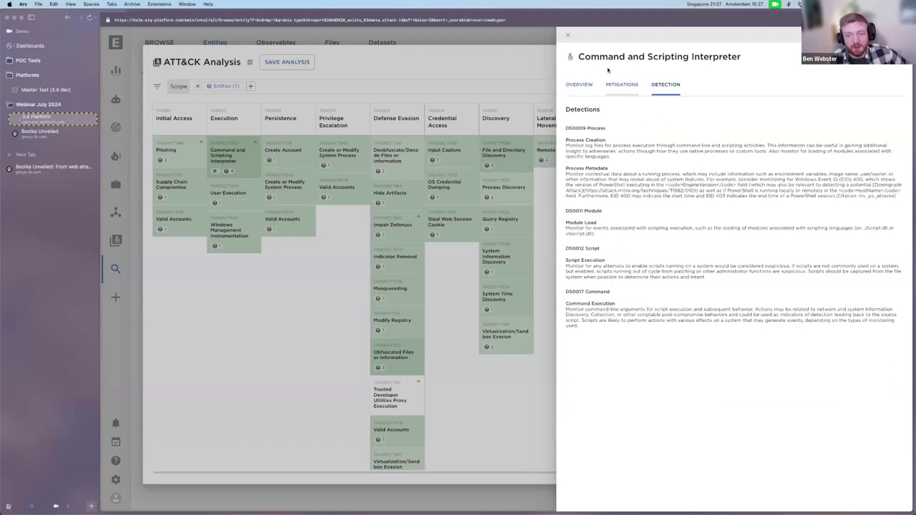
{"action": "left_click", "coordinate": [569, 36]}
Switch the ATT&CK analysis matrix from Enterprise to ICS
{"action": "left_click", "coordinate": [672, 63]}
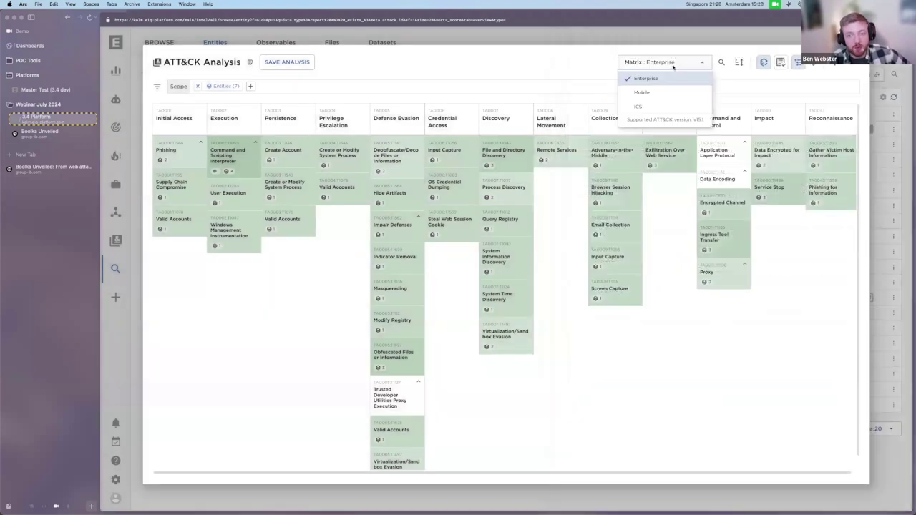
{"action": "left_click", "coordinate": [662, 106]}
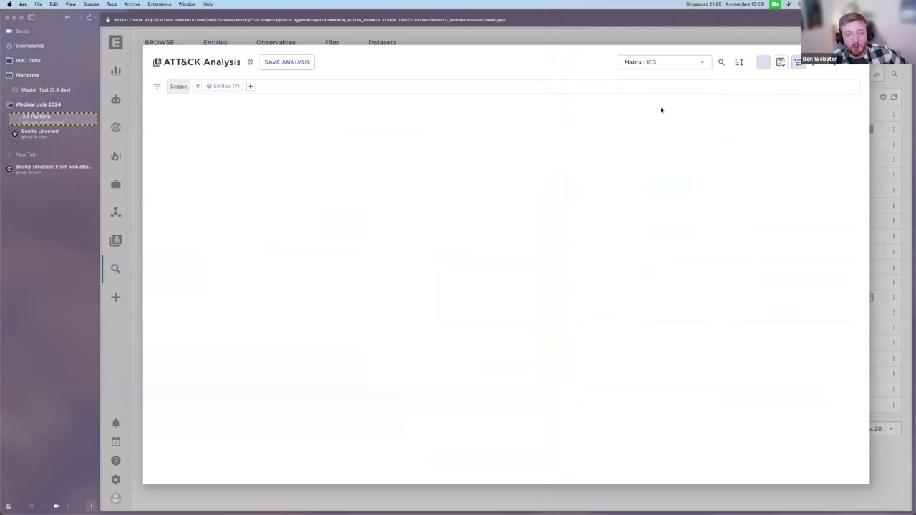
{"action": "left_click", "coordinate": [666, 62]}
{"action": "left_click", "coordinate": [663, 77]}
{"action": "left_click", "coordinate": [665, 62]}
{"action": "left_click", "coordinate": [663, 106]}
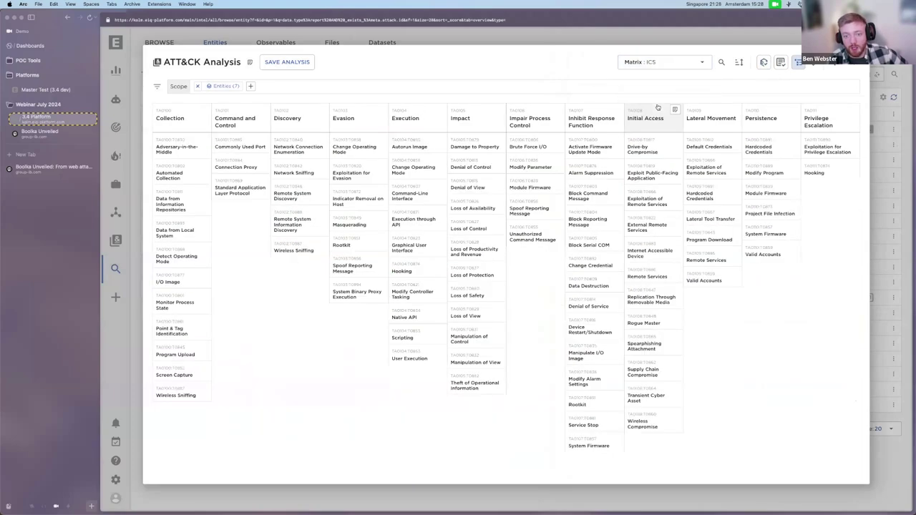
View the details of the Commonly Used Port technique and quit the ATT&CK analysis without saving
{"action": "left_click", "coordinate": [247, 146]}
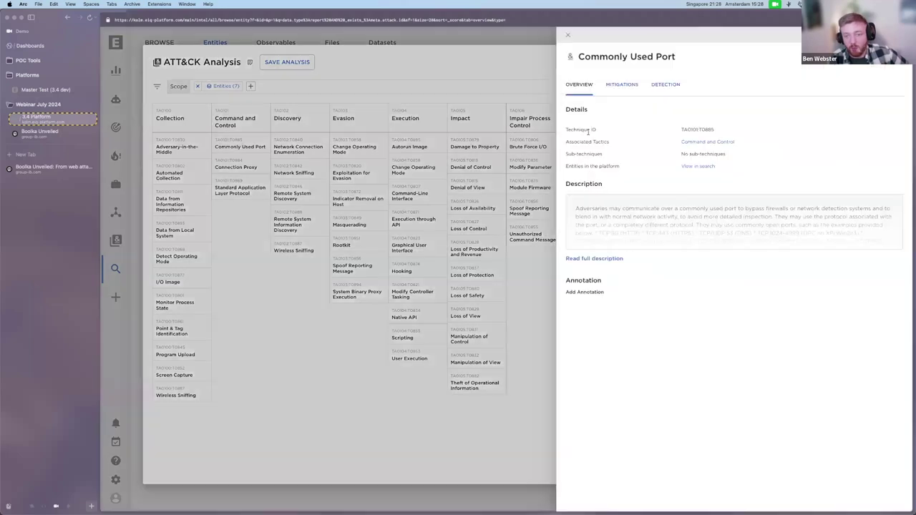
{"action": "left_click", "coordinate": [568, 36]}
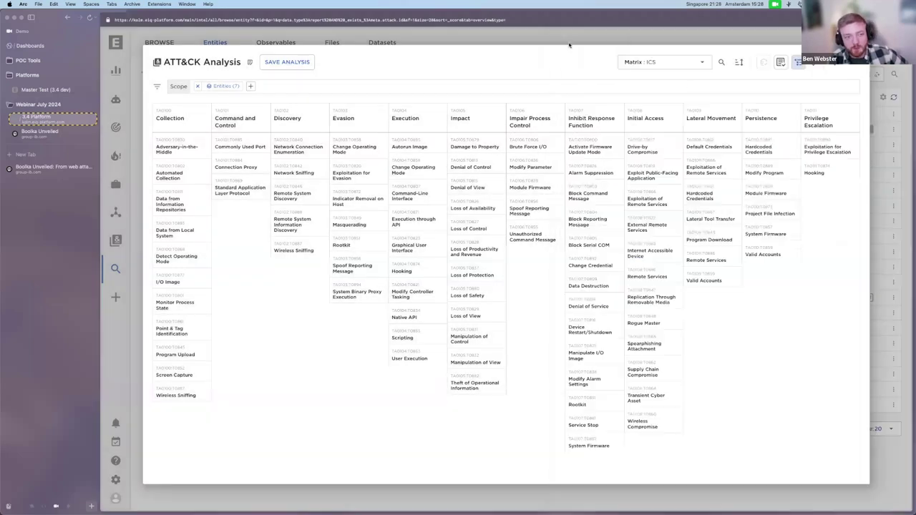
{"action": "left_click", "coordinate": [851, 64]}
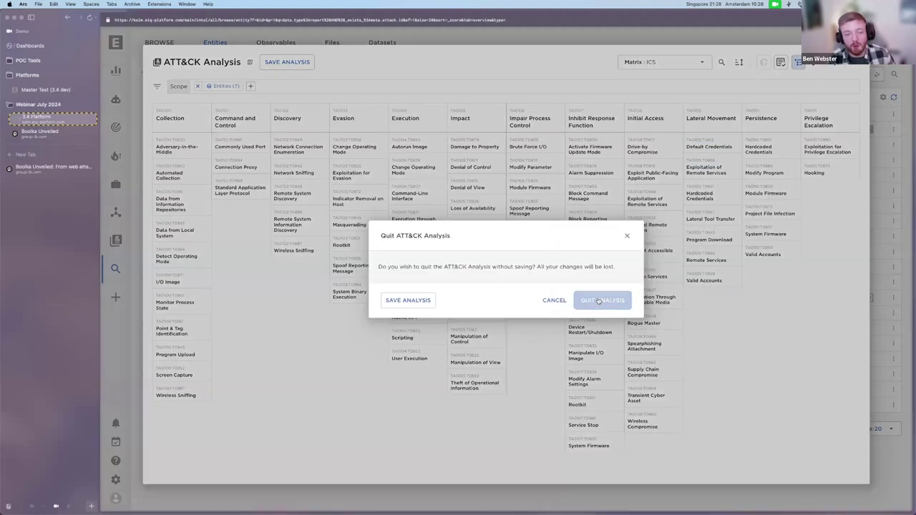
{"action": "left_click", "coordinate": [601, 301]}
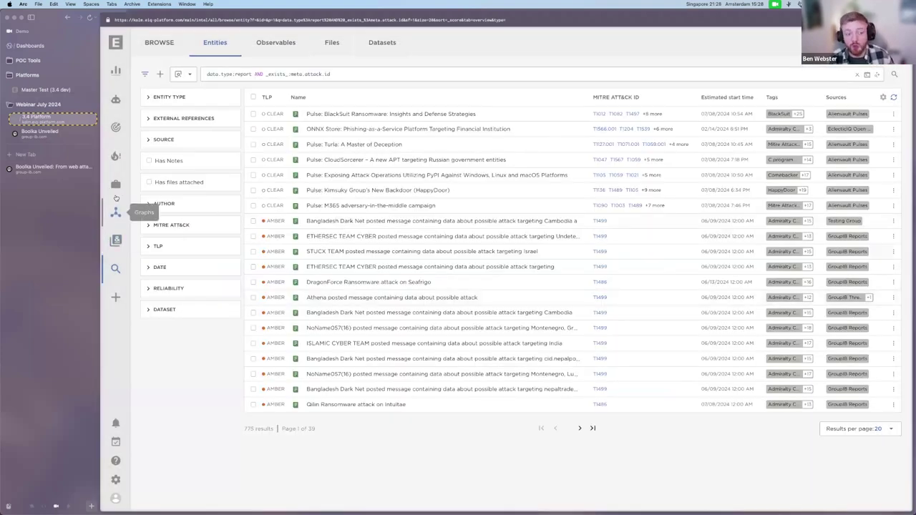
View the upload and import options for new data, and close them to reach the uploaded files
{"action": "left_click", "coordinate": [117, 298]}
{"action": "left_click", "coordinate": [190, 91]}
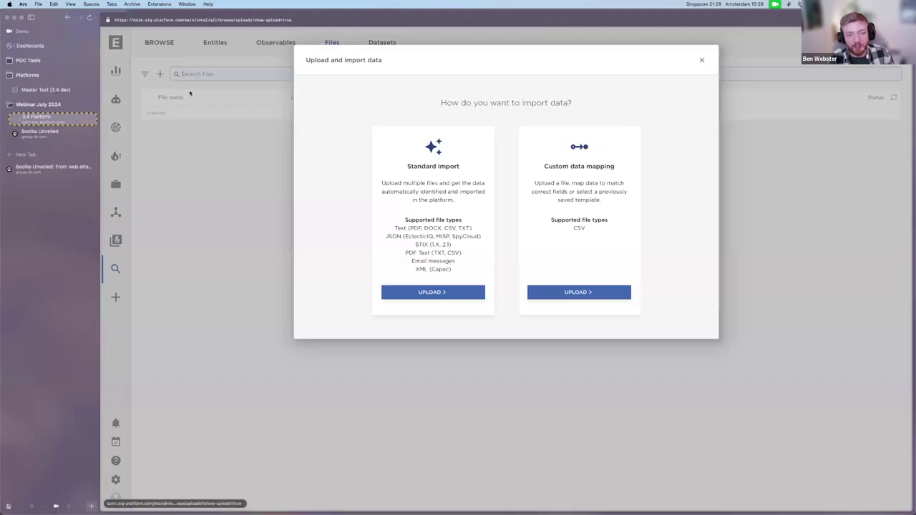
{"action": "left_click", "coordinate": [702, 60]}
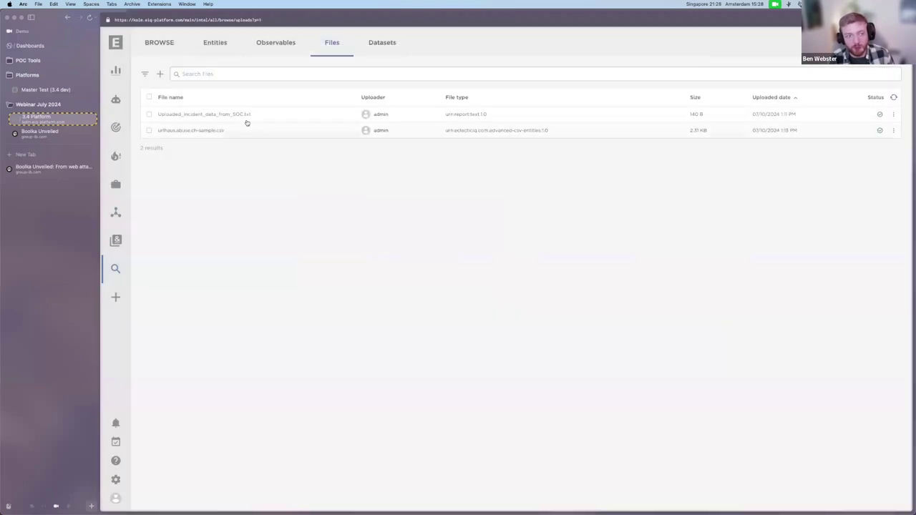
Open the report entity created from Uploaded_incident_data_from_SOC.txt and review its MITRE ATT&CK classifications
{"action": "left_click", "coordinate": [246, 119]}
{"action": "left_click", "coordinate": [618, 247]}
{"action": "scroll", "coordinate": [571, 369], "scroll_direction": "down", "scroll_amount": 2}
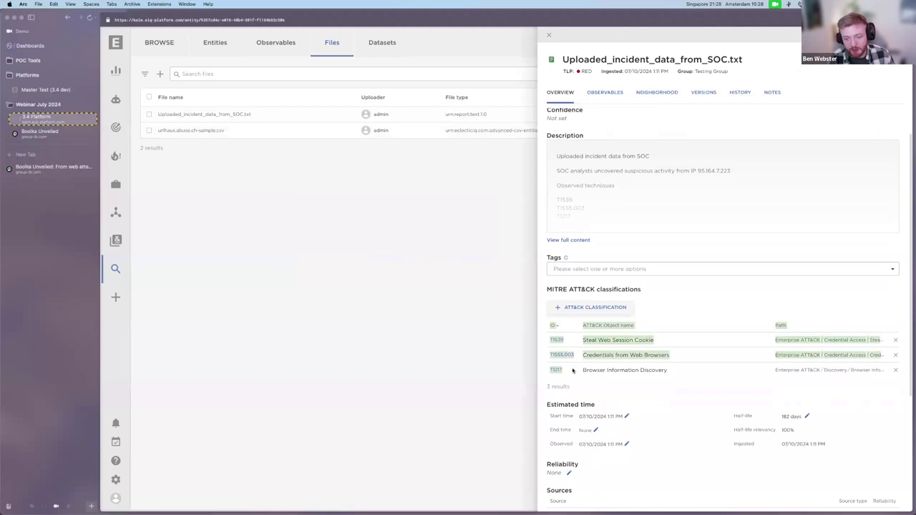
{"action": "scroll", "coordinate": [581, 186], "scroll_direction": "up", "scroll_amount": 1}
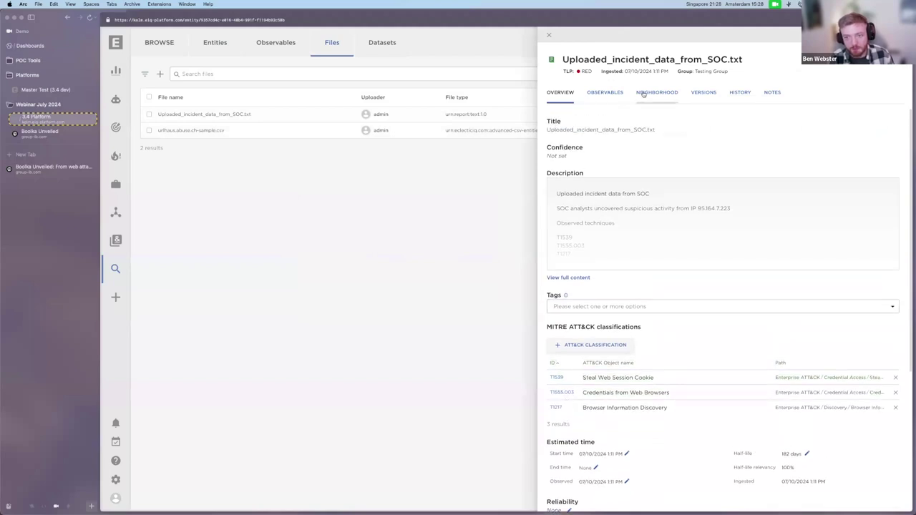
{"action": "left_click", "coordinate": [549, 35]}
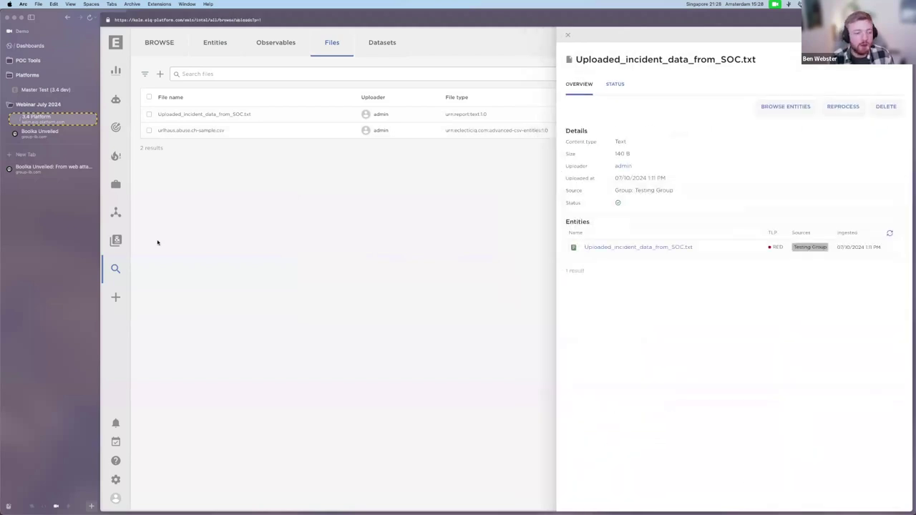
Open the saved analysis OceanLotus TTPs Cobalt Strike 2024 and view its Command and Scripting Interpreter technique details
{"action": "left_click", "coordinate": [114, 238]}
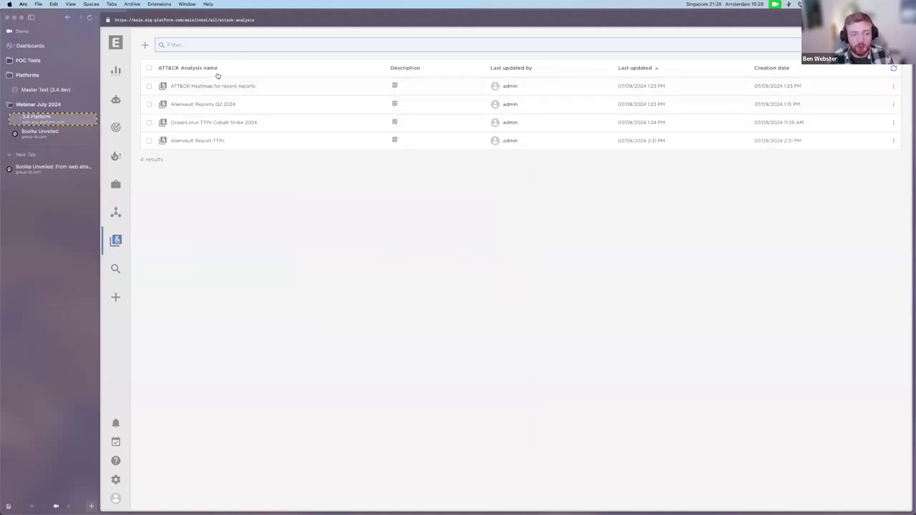
{"action": "left_click", "coordinate": [226, 122]}
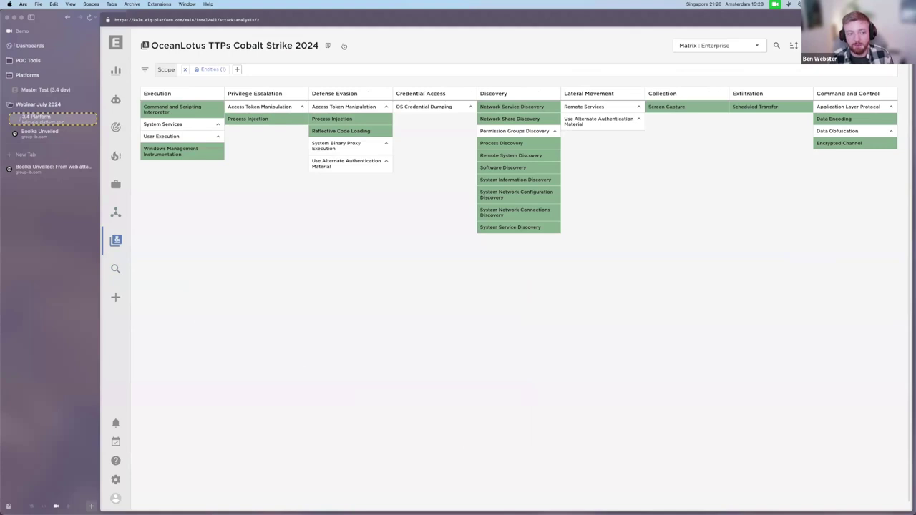
{"action": "left_click", "coordinate": [205, 69]}
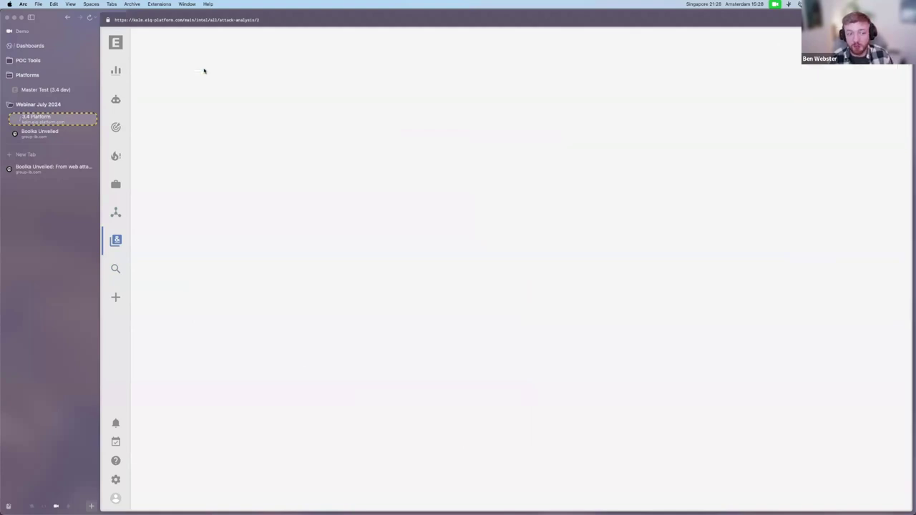
{"action": "left_click", "coordinate": [208, 107]}
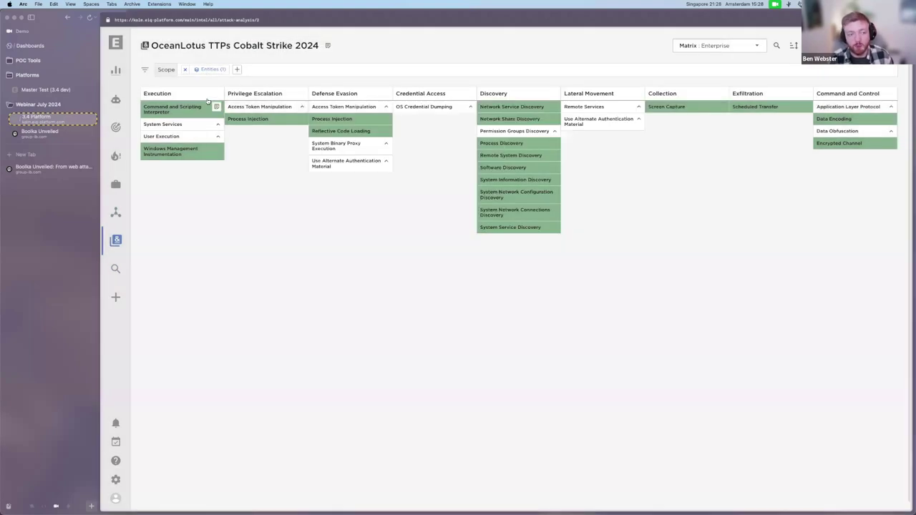
{"action": "left_click", "coordinate": [193, 113]}
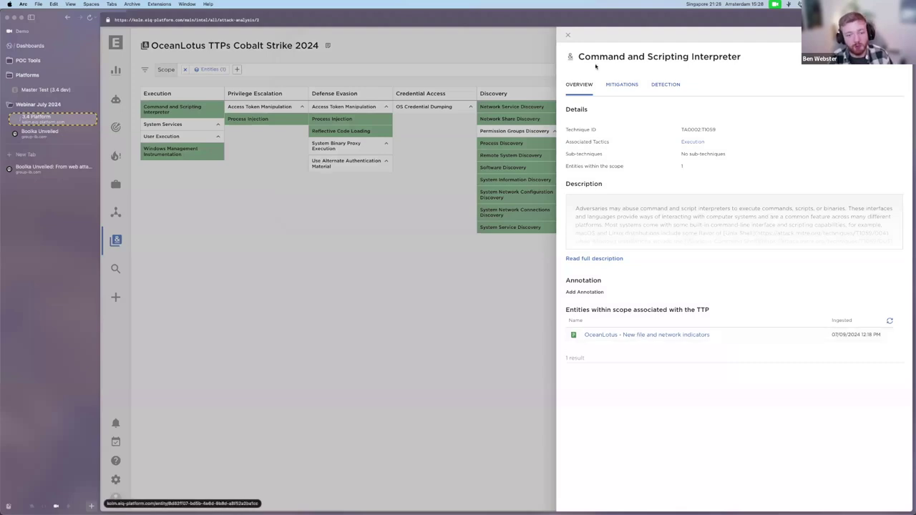
{"action": "left_click", "coordinate": [568, 34]}
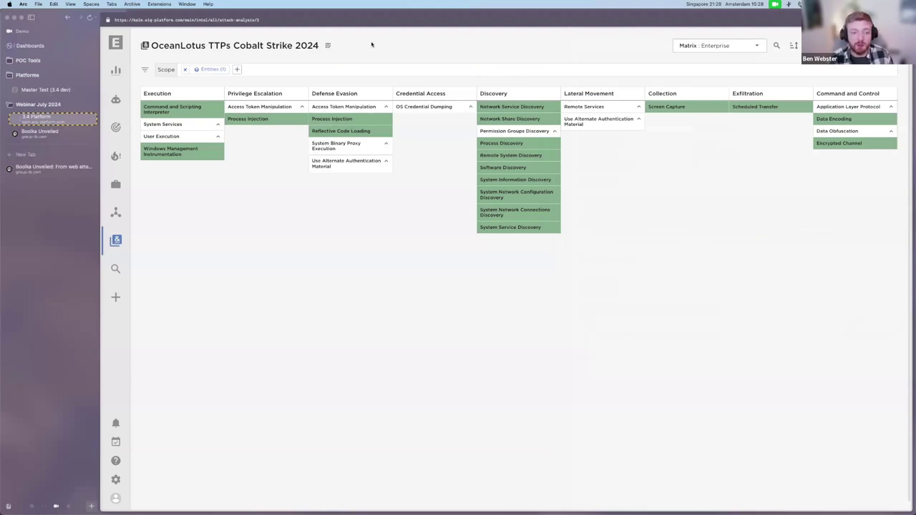
{"action": "left_click", "coordinate": [116, 298]}
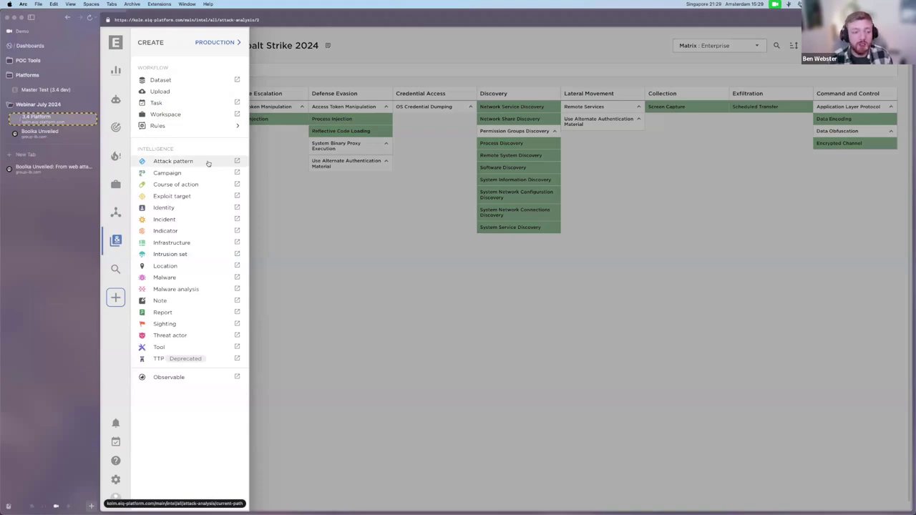
{"action": "left_click", "coordinate": [280, 170]}
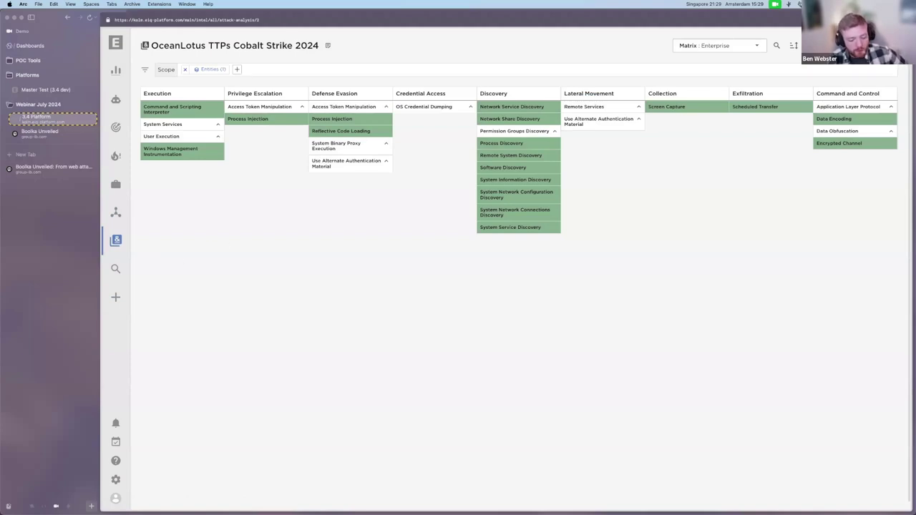
Go to the entity search and clear the existing search query
{"action": "left_click", "coordinate": [115, 268]}
{"action": "left_click", "coordinate": [253, 255]}
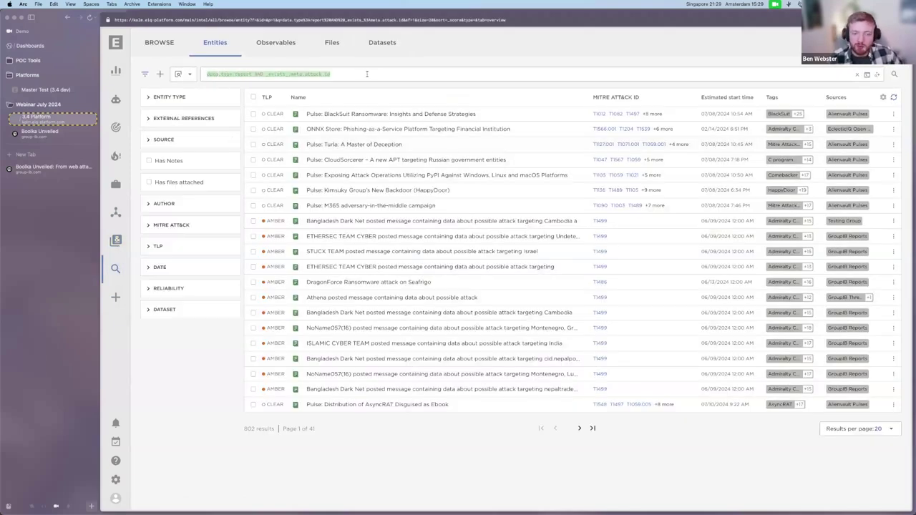
{"action": "key", "text": "BackSpace"}
{"action": "left_click", "coordinate": [333, 64]}
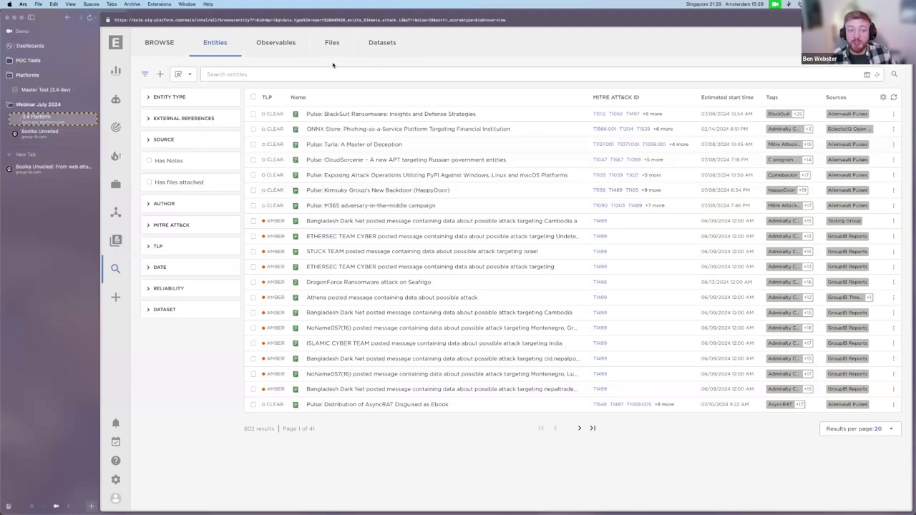
Open the saved graph Data Model July 2024
{"action": "left_click", "coordinate": [116, 212]}
{"action": "left_click", "coordinate": [221, 171]}
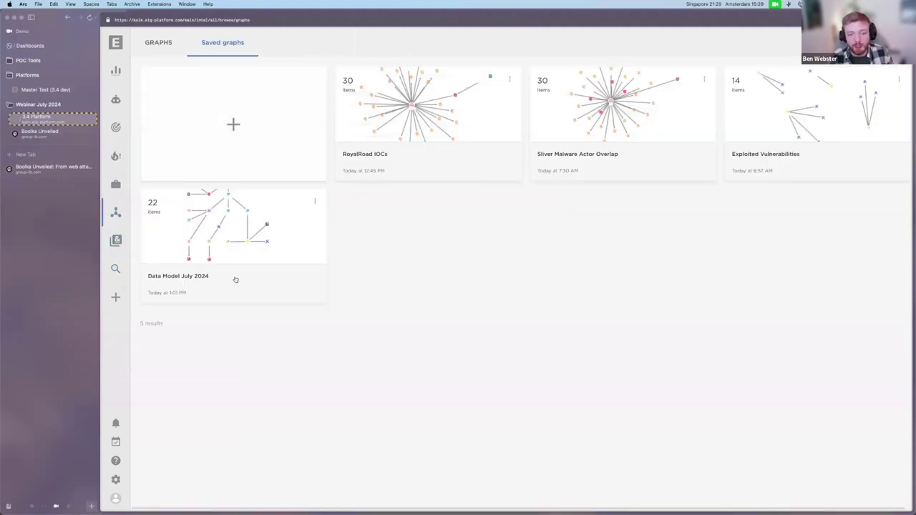
{"action": "left_click", "coordinate": [266, 227]}
{"action": "left_click", "coordinate": [673, 121]}
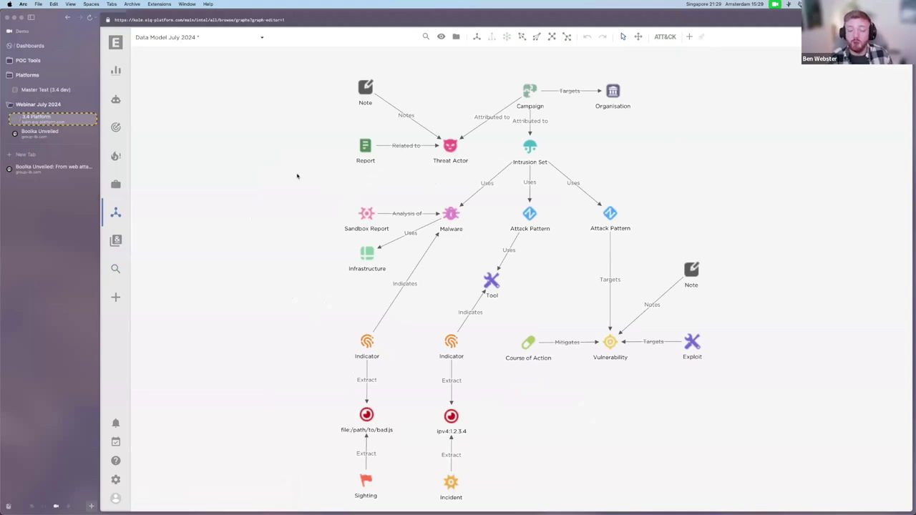
Examine the Report node and the Note attached to Threat Actor in the graph, viewing the Note's entity details
{"action": "left_click", "coordinate": [364, 146]}
{"action": "left_click", "coordinate": [327, 153]}
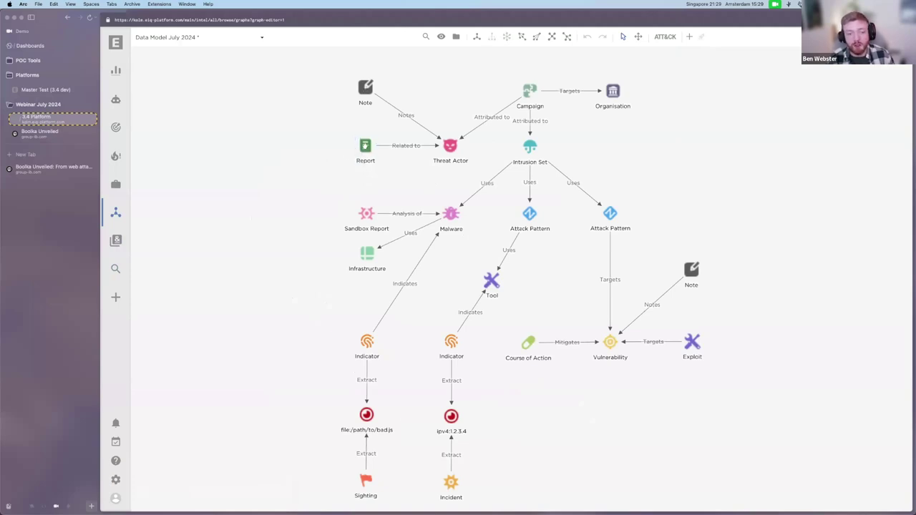
{"action": "left_click", "coordinate": [365, 86]}
{"action": "left_click", "coordinate": [335, 123]}
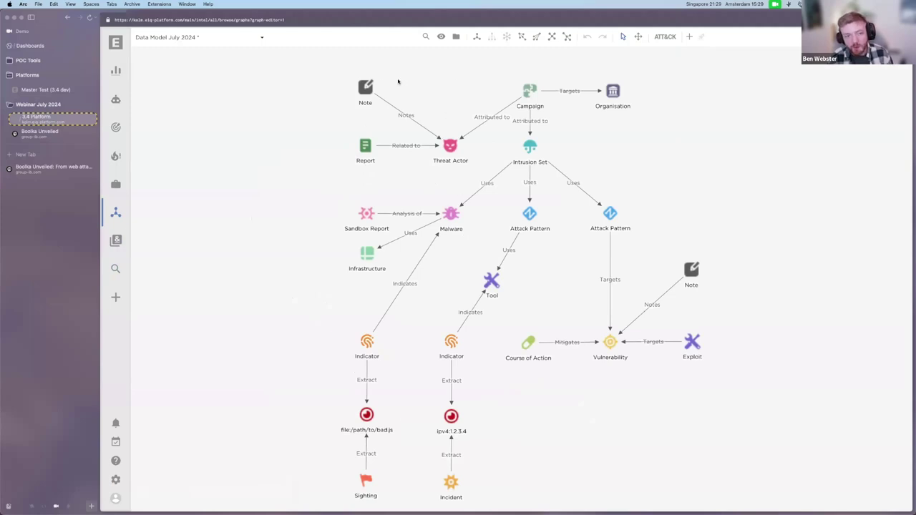
{"action": "scroll", "coordinate": [382, 84], "scroll_direction": "up", "scroll_amount": 5}
{"action": "left_click", "coordinate": [353, 90]}
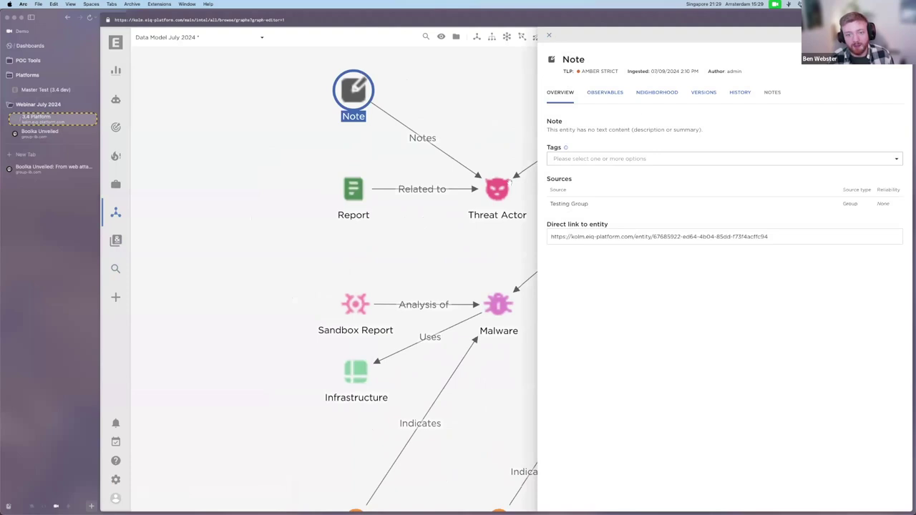
{"action": "left_click", "coordinate": [549, 35]}
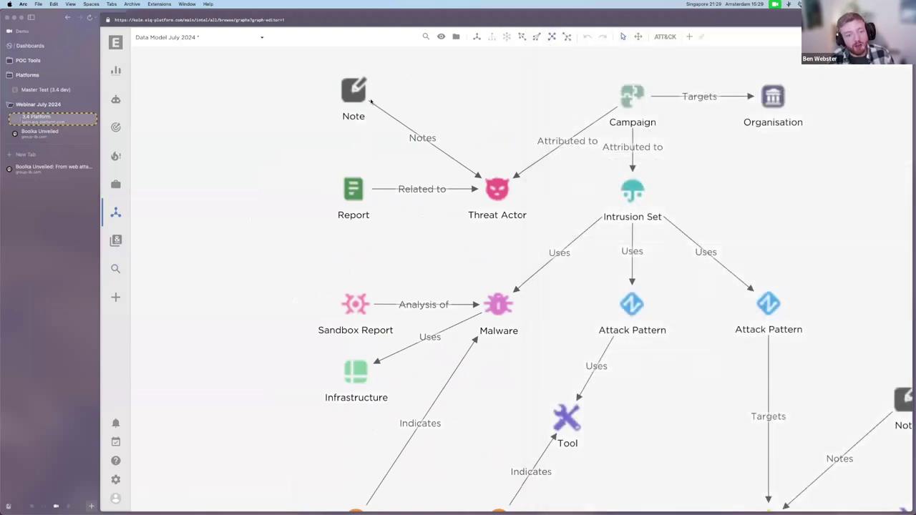
Go from the graph to the entity search and open the related notes of the report Pulse: BlackSuit Ransomware: Insights and Defense Strategies
{"action": "scroll", "coordinate": [412, 119], "scroll_direction": "down", "scroll_amount": 1}
{"action": "scroll", "coordinate": [411, 118], "scroll_direction": "down", "scroll_amount": 2}
{"action": "left_click", "coordinate": [116, 269]}
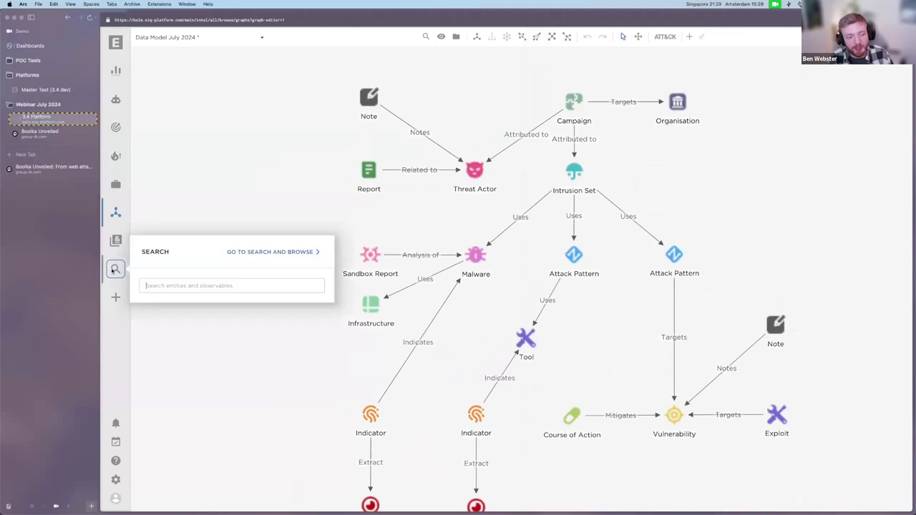
{"action": "left_click", "coordinate": [251, 249]}
{"action": "left_click", "coordinate": [385, 115]}
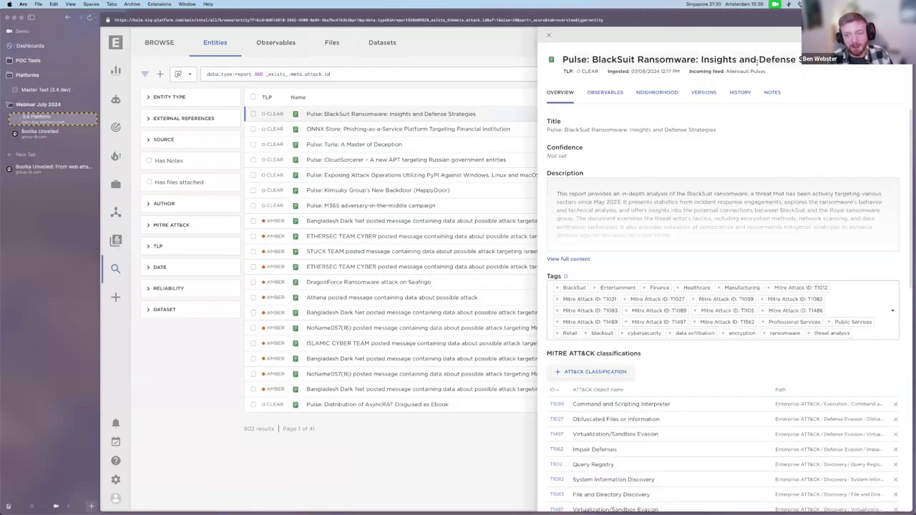
{"action": "scroll", "coordinate": [757, 63], "scroll_direction": "up", "scroll_amount": 5}
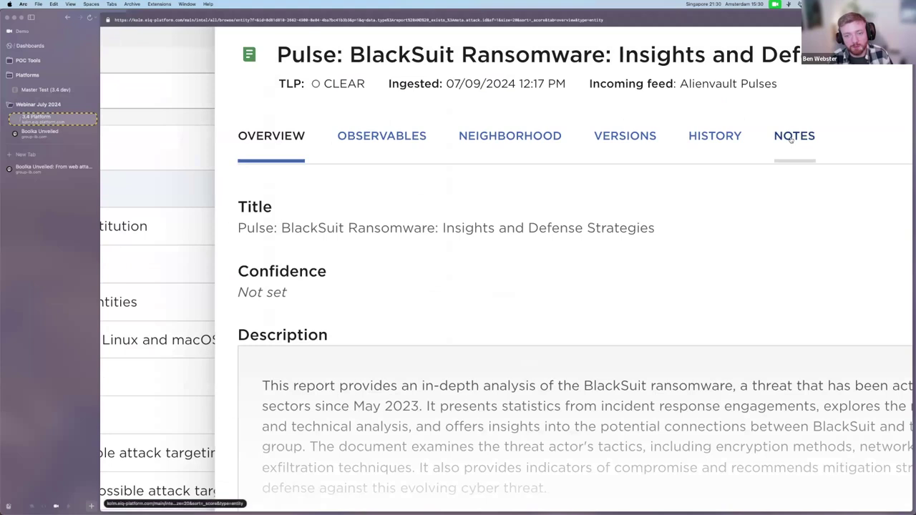
{"action": "left_click", "coordinate": [792, 138]}
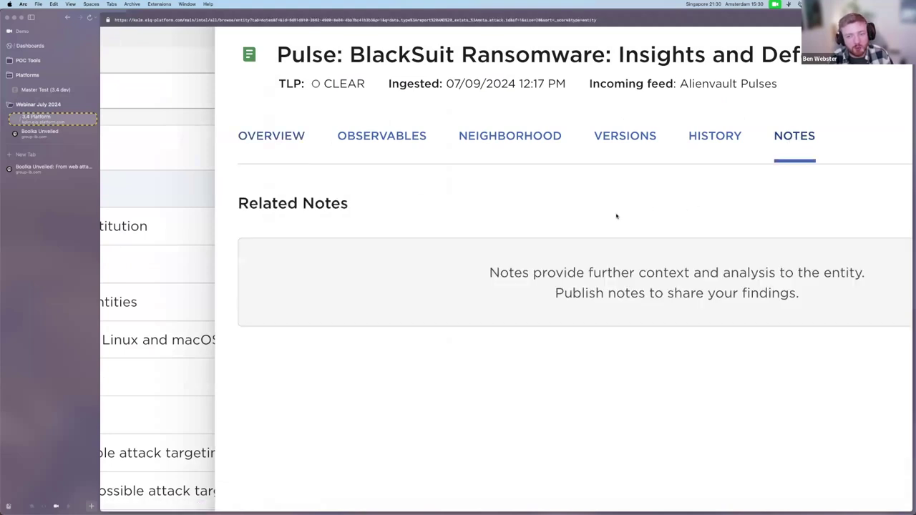
{"action": "scroll", "coordinate": [616, 216], "scroll_direction": "down", "scroll_amount": 5}
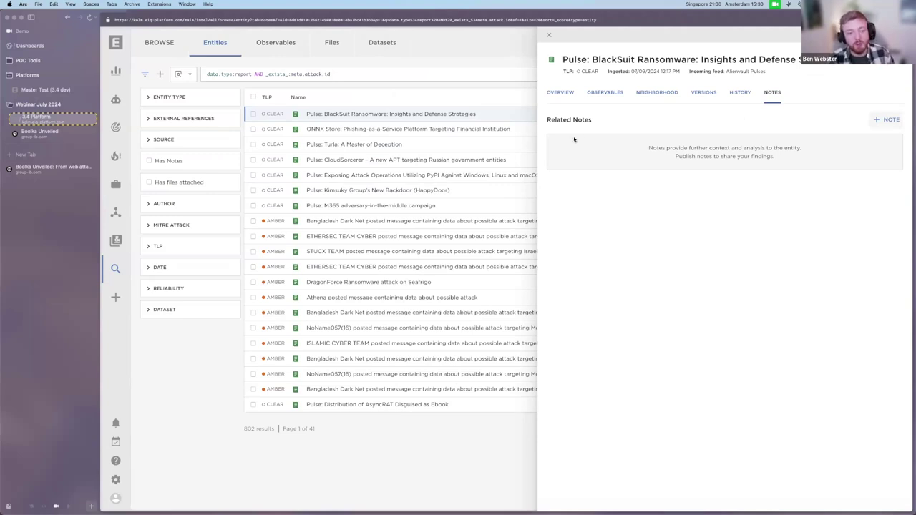
{"action": "left_click_drag", "start_coordinate": [548, 120], "coordinate": [605, 121]}
{"action": "left_click", "coordinate": [605, 121]}
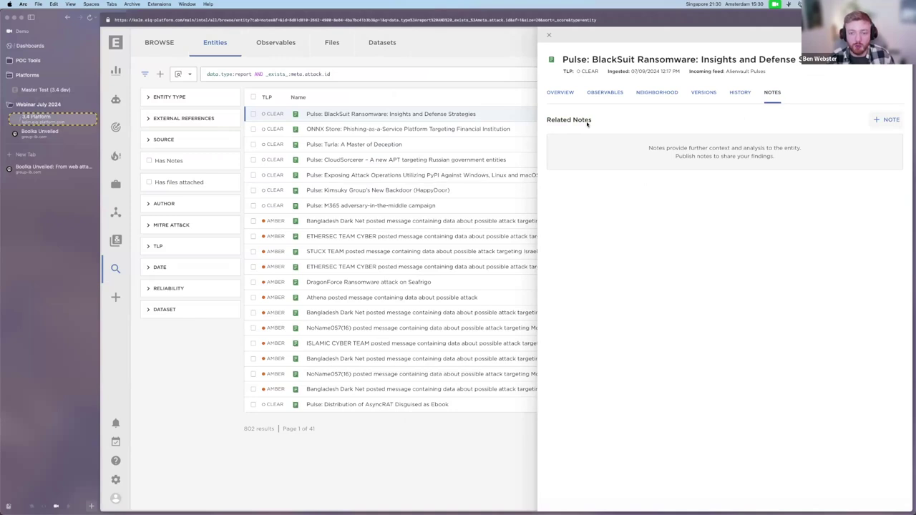
Add a note titled "Reviewed and determined not a threat" to the BlackSuit report, save it and close the report
{"action": "left_click", "coordinate": [886, 120]}
{"action": "left_click", "coordinate": [419, 104]}
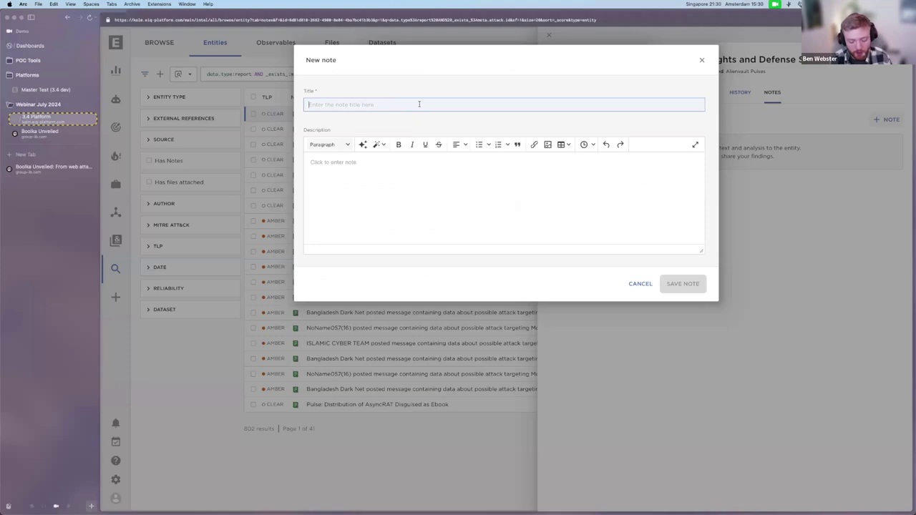
{"action": "type", "text": "Reviewed and determined not a threat"}
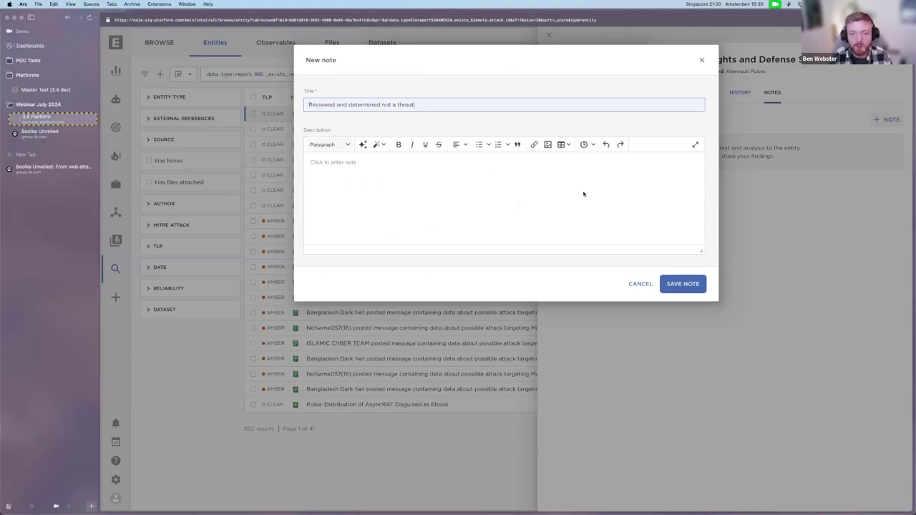
{"action": "key", "text": "Return"}
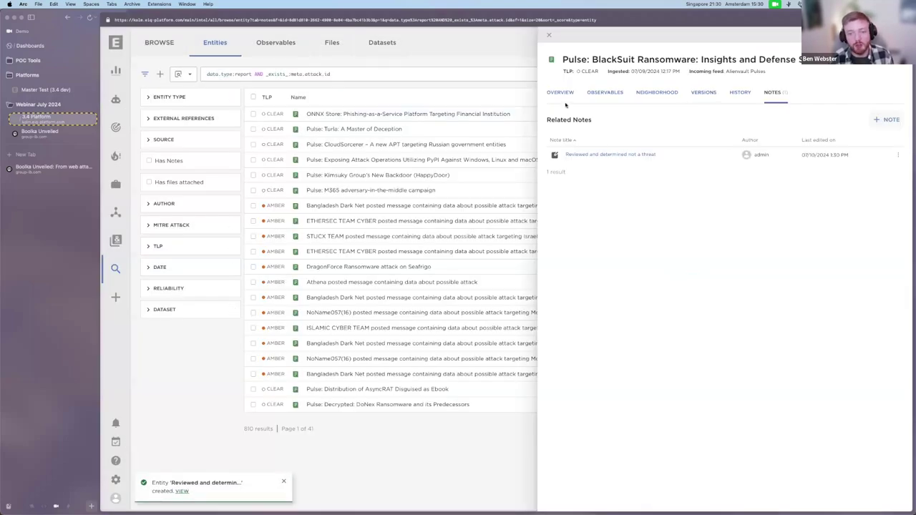
{"action": "left_click", "coordinate": [549, 35]}
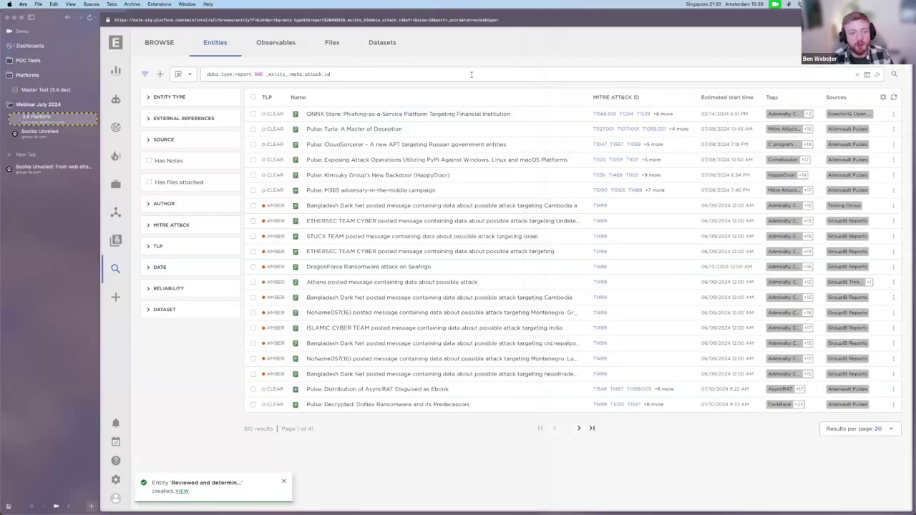
Shorten the entity search query to data.type:report and run the search
{"action": "left_click", "coordinate": [471, 73]}
{"action": "left_click", "coordinate": [304, 106]}
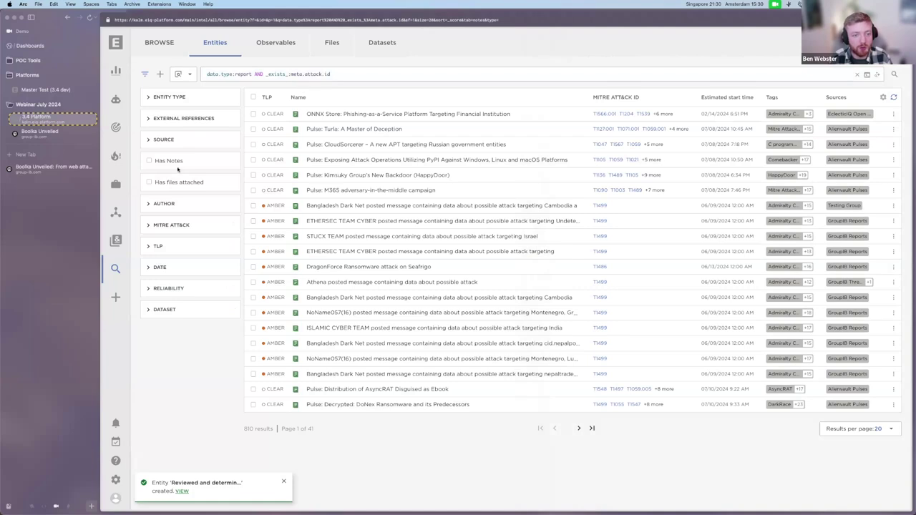
{"action": "key", "text": "BackSpace"}
{"action": "key", "text": "BackSpace"}
{"action": "key", "text": "BackSpace"}
{"action": "key", "text": "BackSpace"}
{"action": "key", "text": "BackSpace"}
{"action": "key", "text": "BackSpace"}
{"action": "key", "text": "BackSpace"}
{"action": "key", "text": "BackSpace"}
{"action": "key", "text": "BackSpace"}
{"action": "key", "text": "BackSpace"}
{"action": "key", "text": "BackSpace"}
{"action": "key", "text": "BackSpace"}
{"action": "key", "text": "BackSpace"}
{"action": "key", "text": "BackSpace"}
{"action": "key", "text": "BackSpace"}
{"action": "key", "text": "BackSpace"}
{"action": "key", "text": "BackSpace"}
{"action": "key", "text": "BackSpace"}
{"action": "key", "text": "BackSpace"}
{"action": "key", "text": "BackSpace"}
{"action": "key", "text": "Return"}
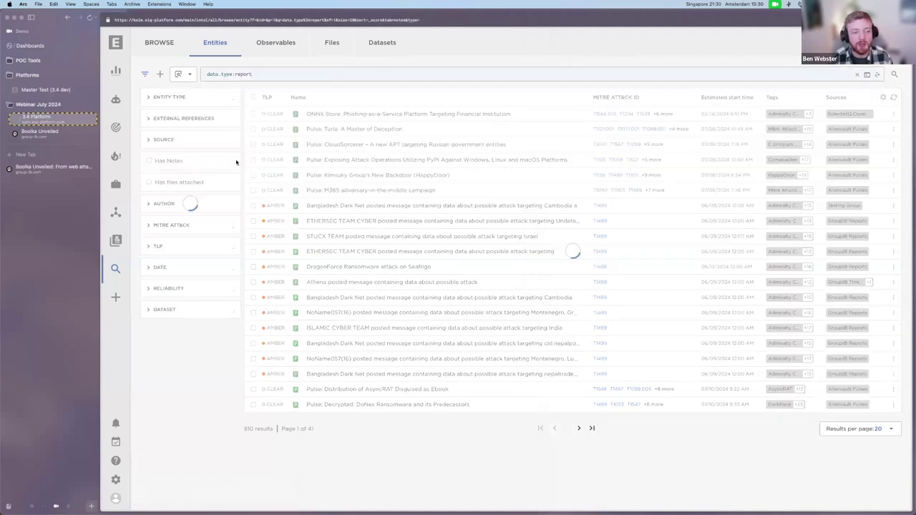
Filter the reports to those that have notes and view the related notes of the BlackSuit Ransomware report
{"action": "left_click", "coordinate": [150, 160]}
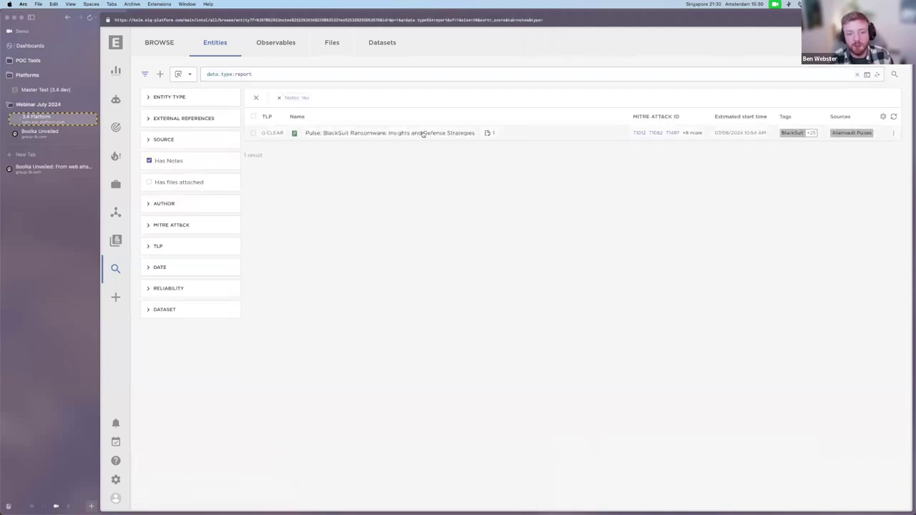
{"action": "left_click", "coordinate": [489, 135]}
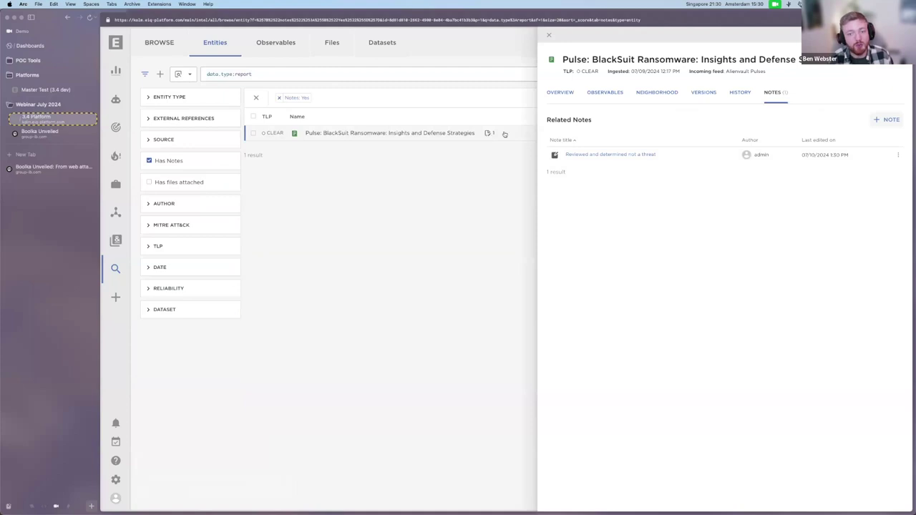
{"action": "left_click", "coordinate": [549, 35]}
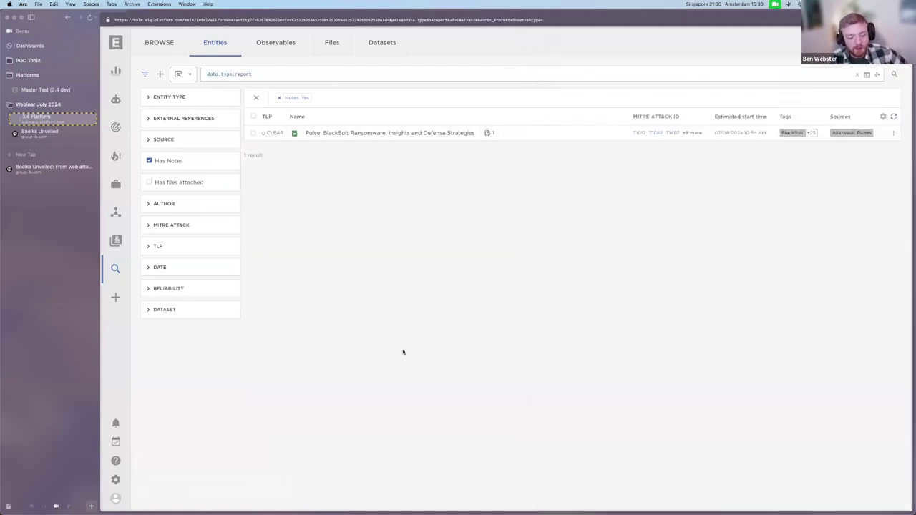
{"action": "key", "text": "ctrl+Right"}
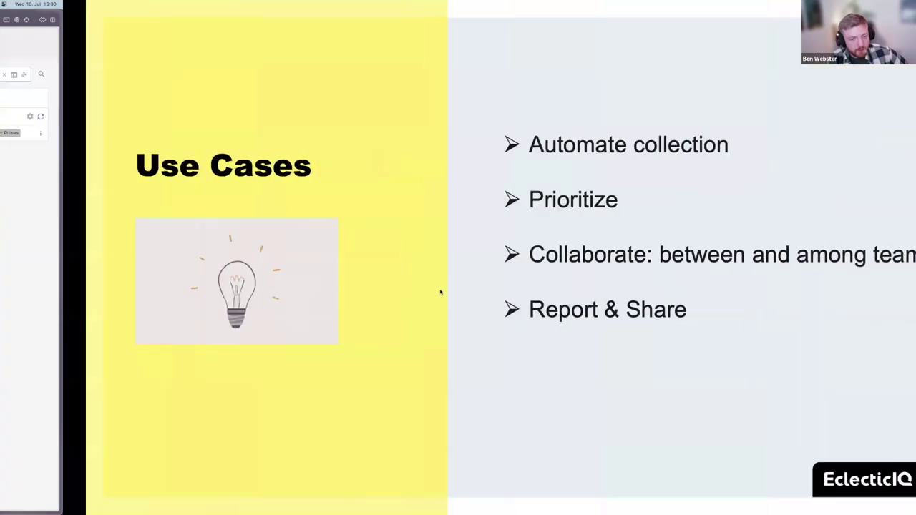
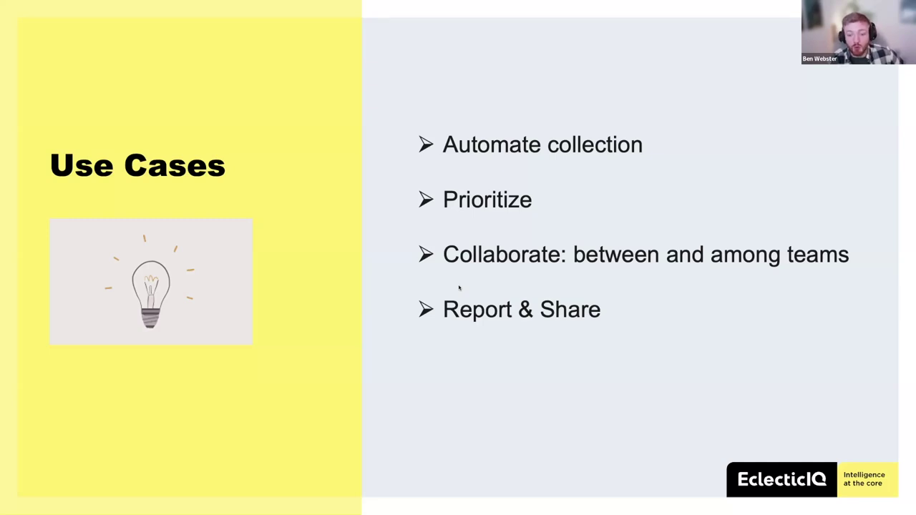
{"action": "key", "text": "ctrl+Left"}
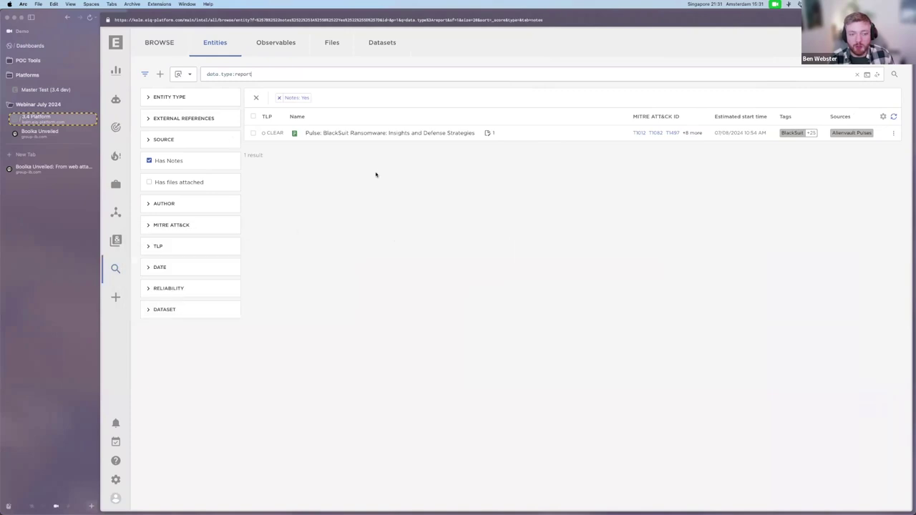
Remove the Notes: Yes filter from the report search
{"action": "left_click", "coordinate": [279, 97]}
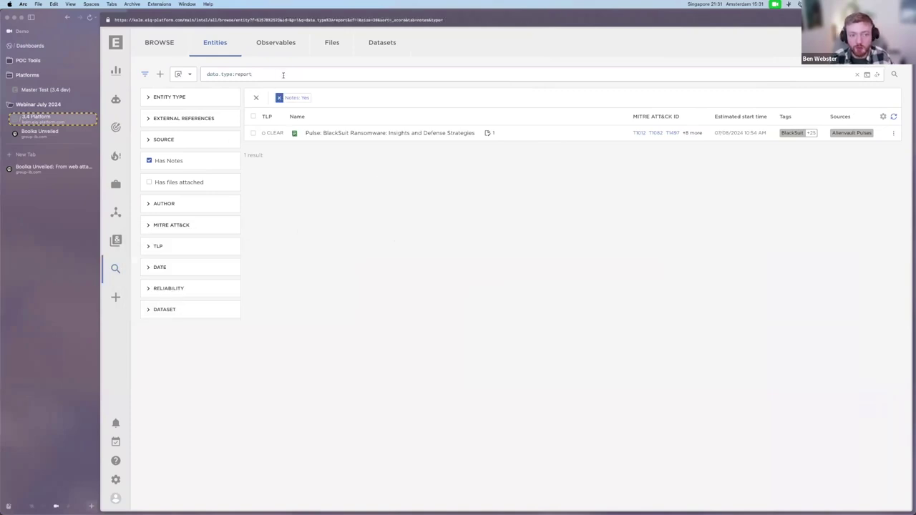
{"action": "left_click", "coordinate": [286, 68]}
{"action": "left_click", "coordinate": [257, 424]}
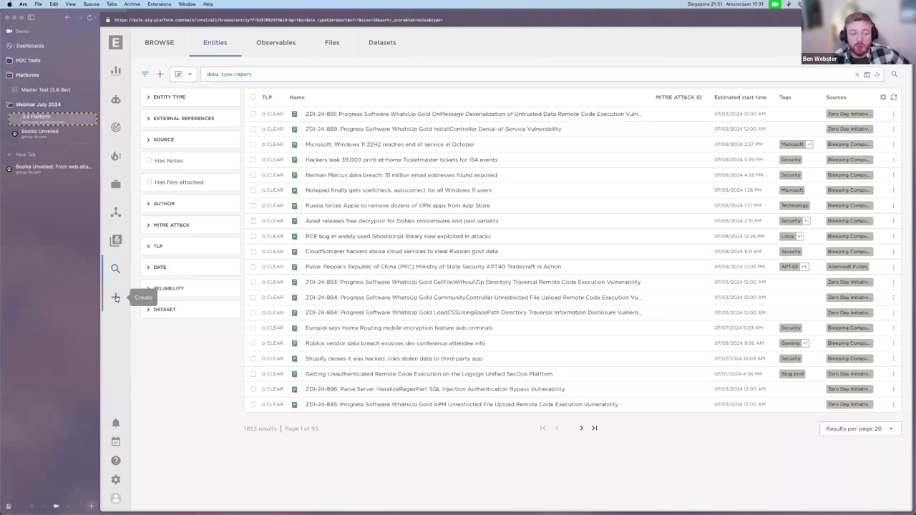
Start creating a new Report entity and look over its empty form
{"action": "left_click", "coordinate": [116, 212]}
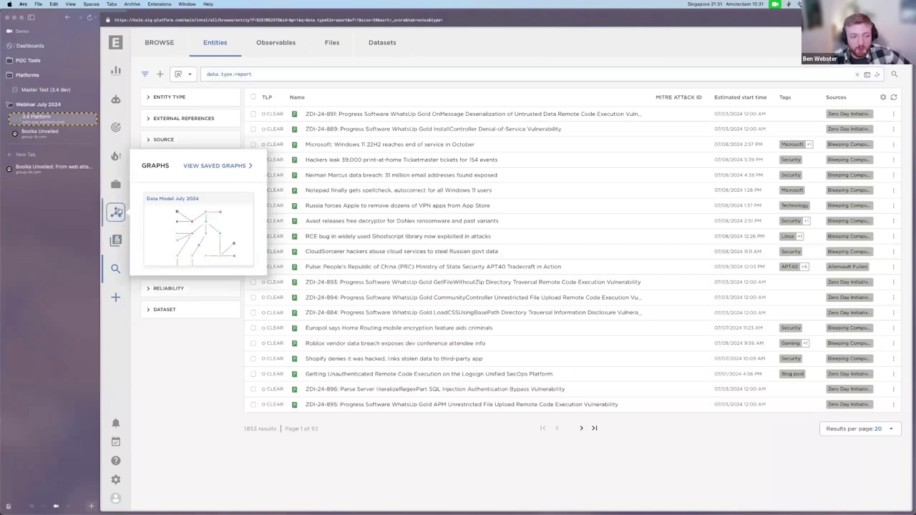
{"action": "left_click", "coordinate": [116, 297]}
{"action": "left_click", "coordinate": [175, 312]}
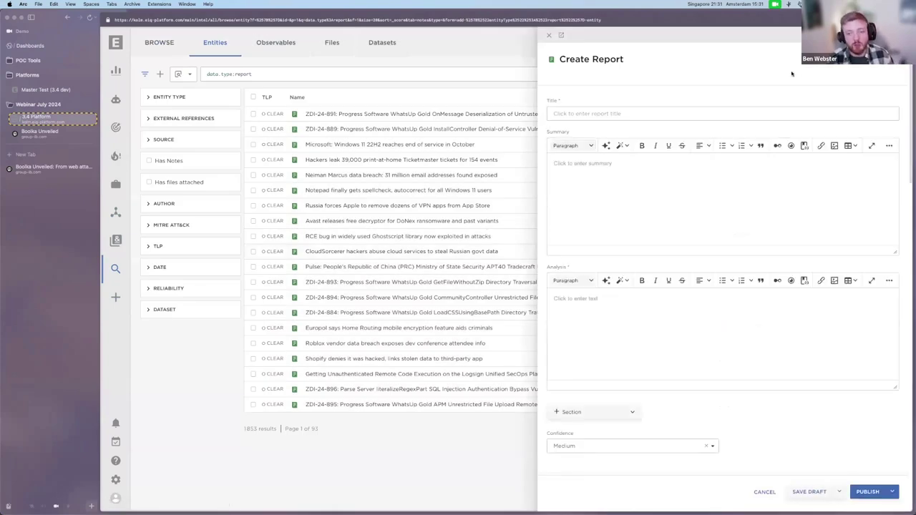
{"action": "scroll", "coordinate": [796, 72], "scroll_direction": "up", "scroll_amount": 5}
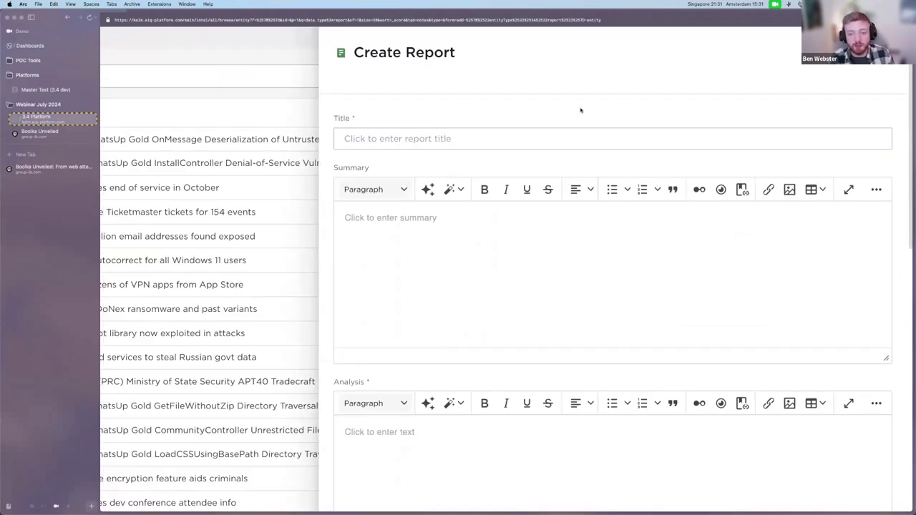
{"action": "scroll", "coordinate": [581, 110], "scroll_direction": "down", "scroll_amount": 5}
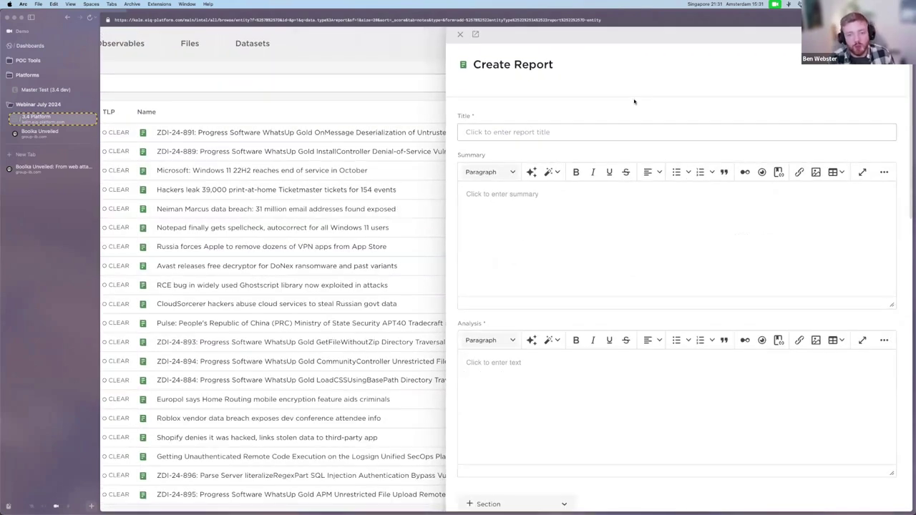
{"action": "scroll", "coordinate": [648, 100], "scroll_direction": "down", "scroll_amount": 5}
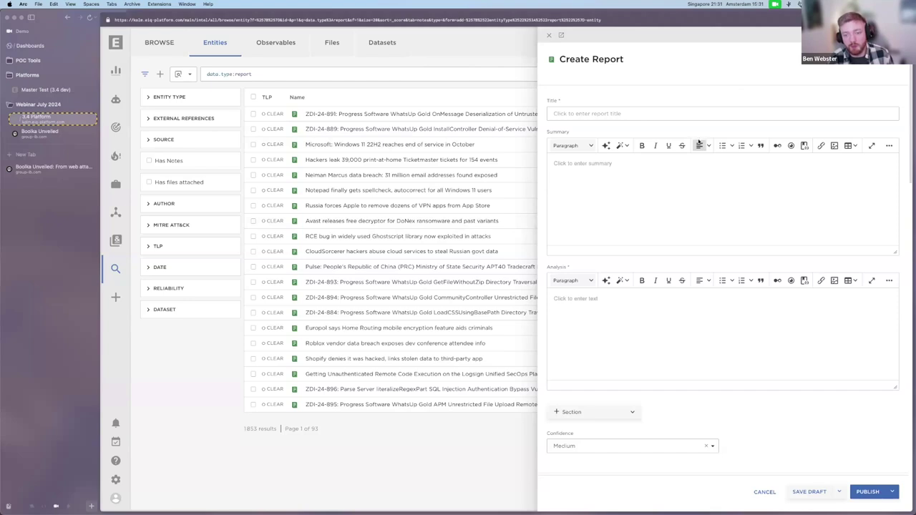
Title the new report "Daily review"
{"action": "left_click", "coordinate": [724, 193]}
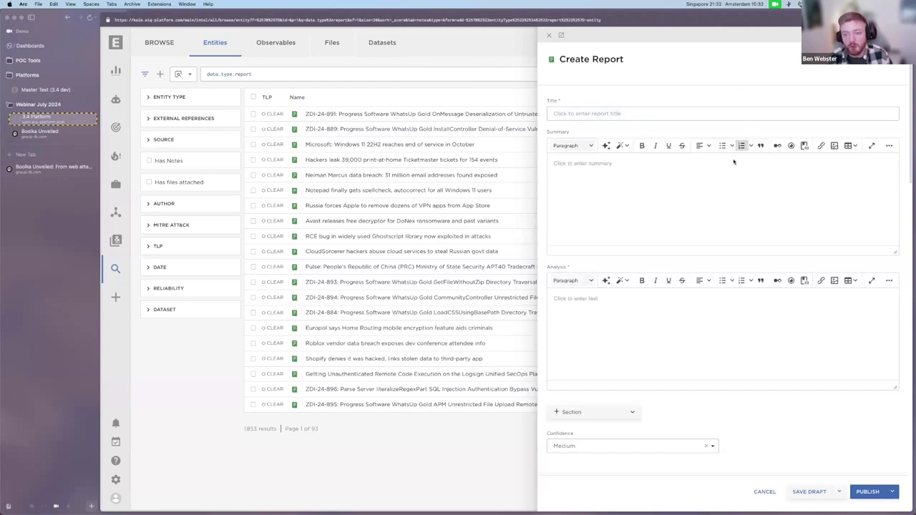
{"action": "scroll", "coordinate": [792, 192], "scroll_direction": "up", "scroll_amount": 1}
{"action": "scroll", "coordinate": [792, 191], "scroll_direction": "up", "scroll_amount": 2}
{"action": "scroll", "coordinate": [388, 180], "scroll_direction": "right", "scroll_amount": 2}
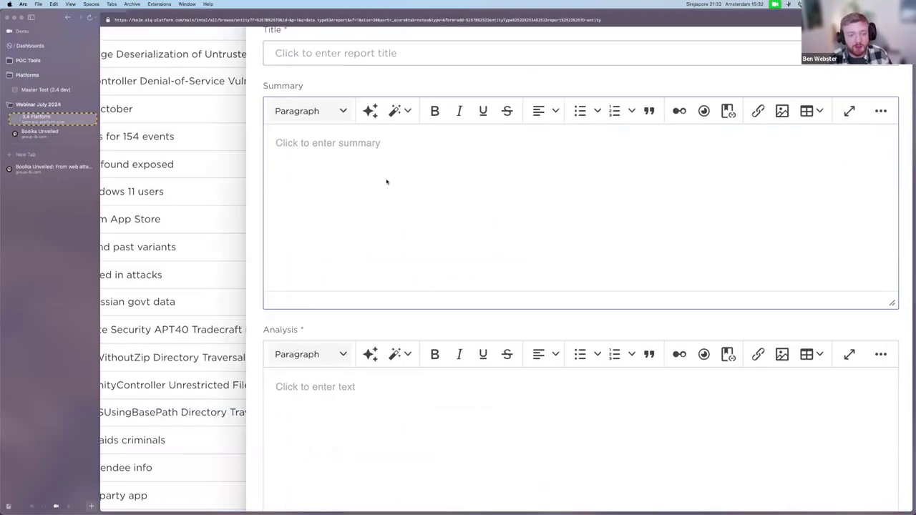
{"action": "scroll", "coordinate": [357, 207], "scroll_direction": "up", "scroll_amount": 2}
{"action": "left_click", "coordinate": [358, 129]}
{"action": "type", "text": "D"}
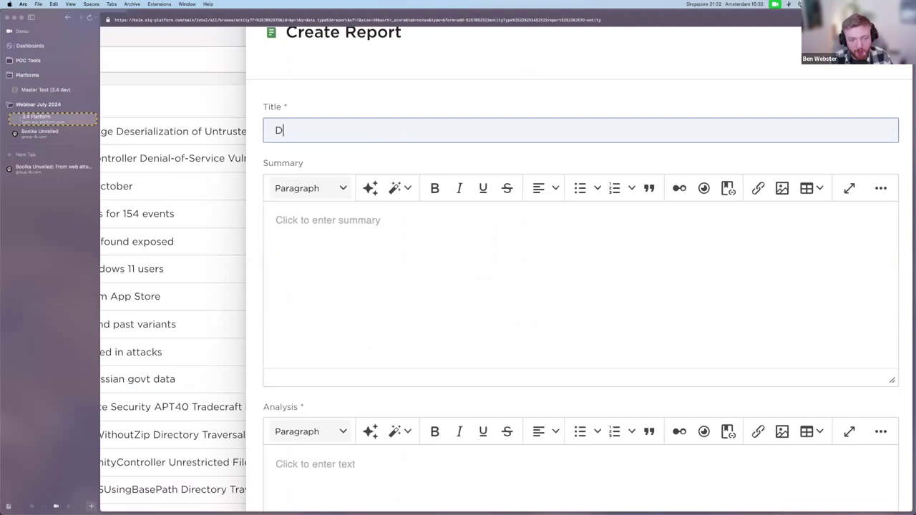
{"action": "type", "text": "aily review"}
{"action": "left_click", "coordinate": [418, 116]}
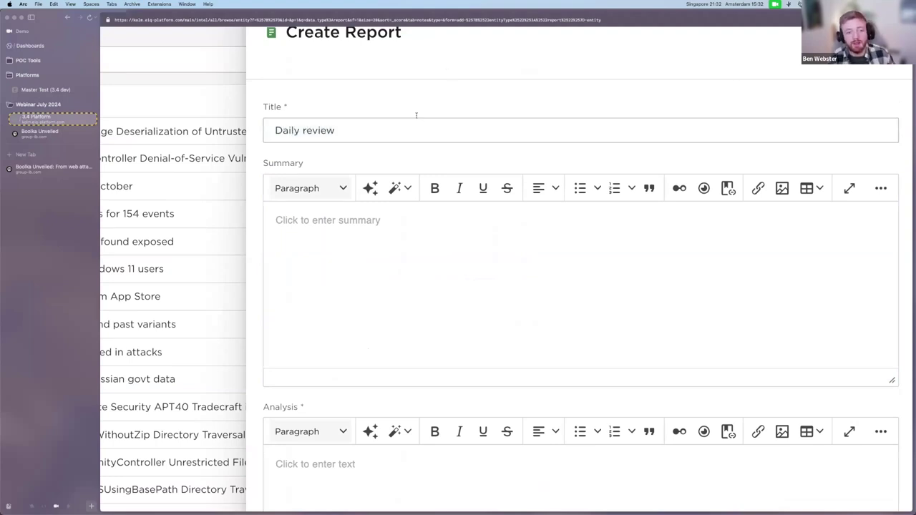
Enter "Reviewed recent CVEs" as the report's analysis text
{"action": "scroll", "coordinate": [416, 125], "scroll_direction": "down", "scroll_amount": 1}
{"action": "scroll", "coordinate": [415, 126], "scroll_direction": "down", "scroll_amount": 1}
{"action": "scroll", "coordinate": [416, 126], "scroll_direction": "down", "scroll_amount": 2}
{"action": "scroll", "coordinate": [579, 301], "scroll_direction": "down", "scroll_amount": 1}
{"action": "left_click", "coordinate": [542, 299]}
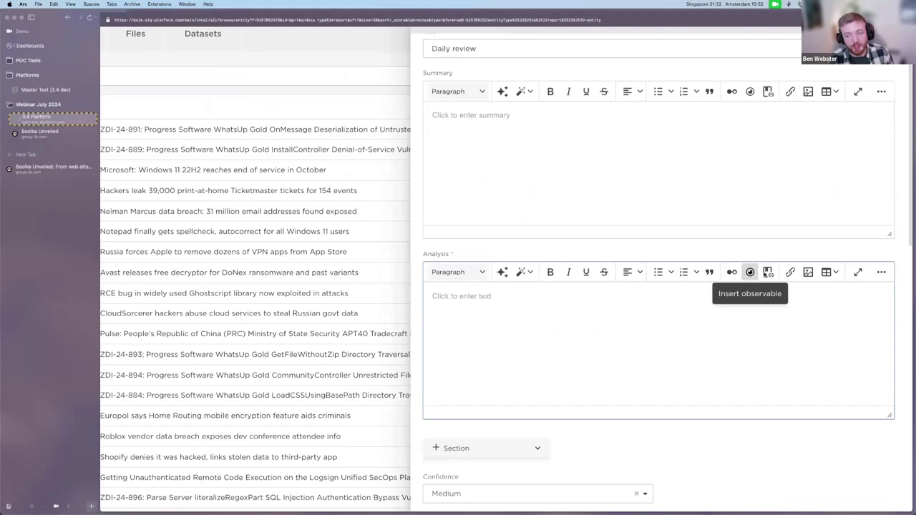
{"action": "type", "text": "Reviewd recent"}
{"action": "left_click", "coordinate": [461, 296]}
{"action": "key", "text": "BackSpace"}
{"action": "type", "text": "ed recent CVEs"}
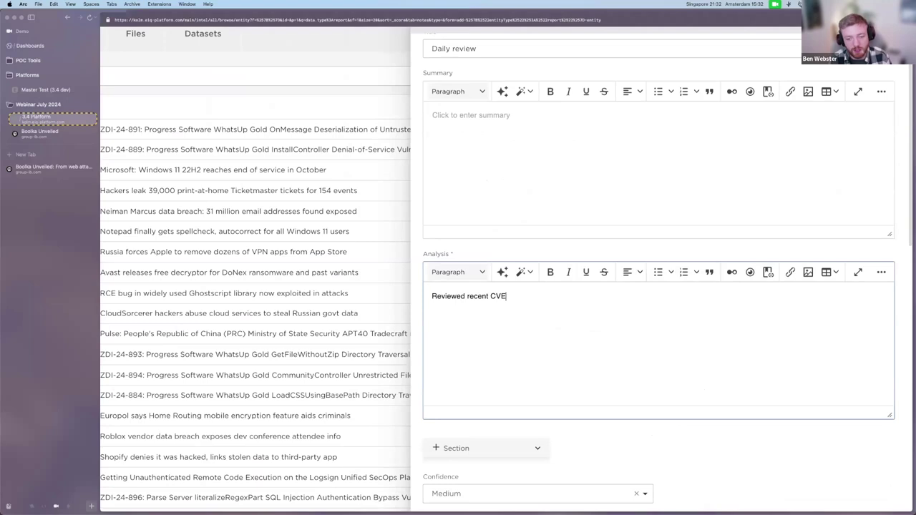
View the AI assistant prompt and the AI rewriting options for the selected analysis text, and close the assistant
{"action": "left_click", "coordinate": [521, 272]}
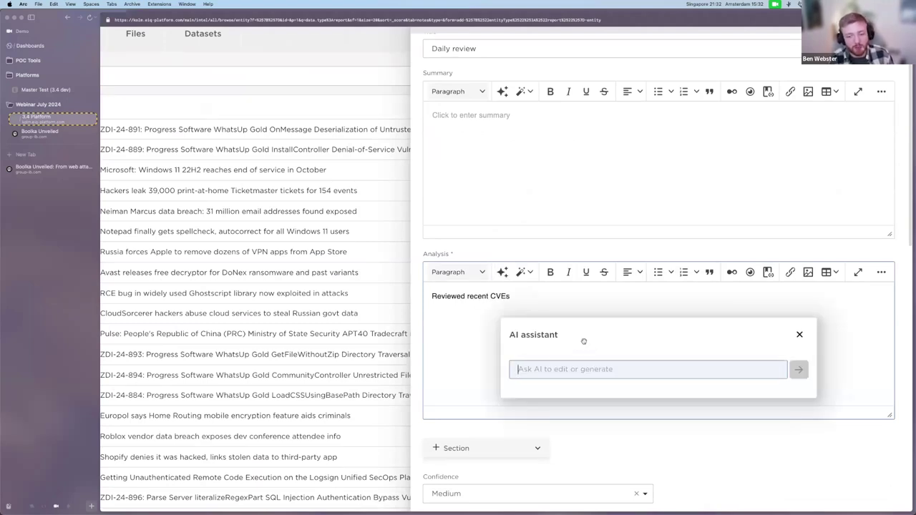
{"action": "left_click", "coordinate": [526, 272]}
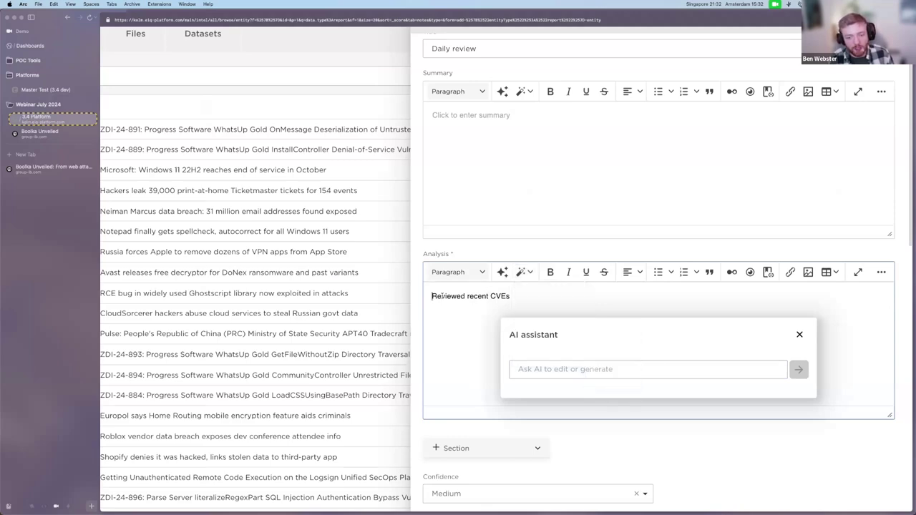
{"action": "left_click_drag", "start_coordinate": [432, 295], "coordinate": [509, 296]}
{"action": "left_click", "coordinate": [525, 272]}
{"action": "mouse_move", "coordinate": [557, 347]}
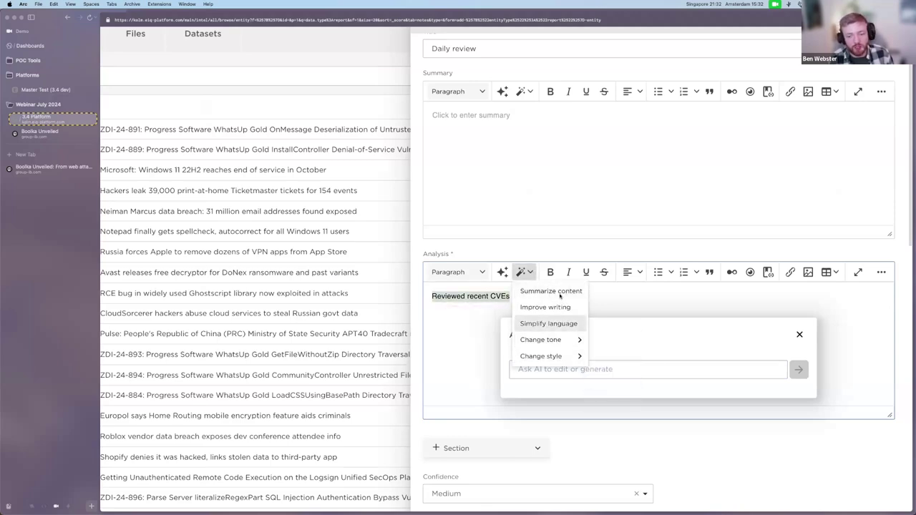
{"action": "left_click", "coordinate": [800, 335]}
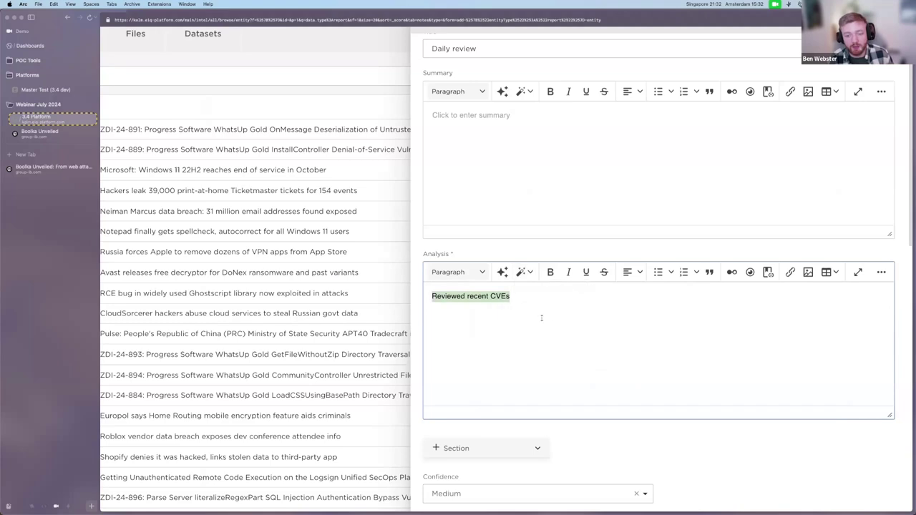
Format the analysis text "Reviewed recent CVEs" as a heading and place the cursor on the line below it
{"action": "left_click", "coordinate": [541, 316]}
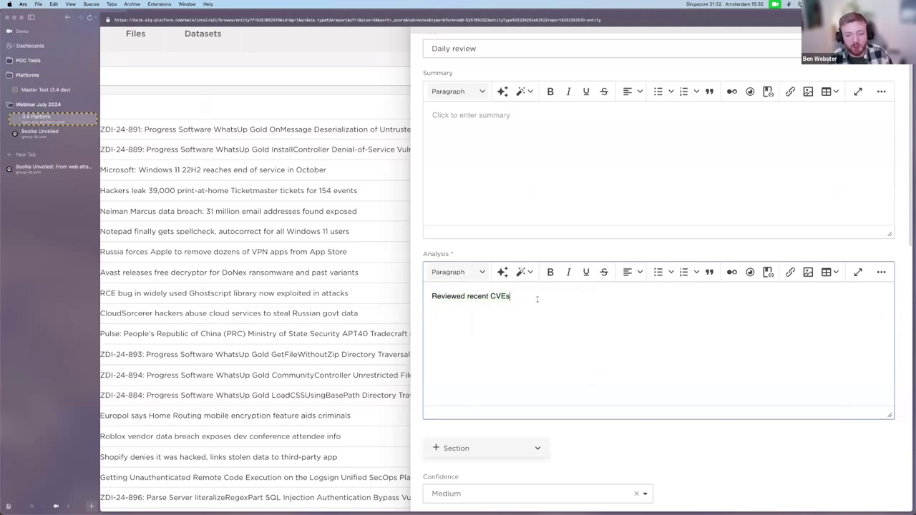
{"action": "key", "text": "super+0"}
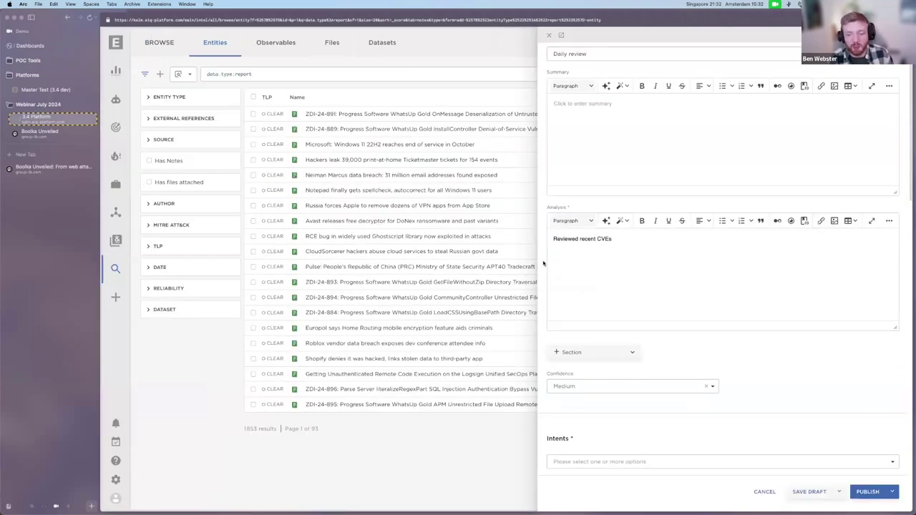
{"action": "left_click", "coordinate": [632, 239]}
{"action": "left_click_drag", "start_coordinate": [632, 239], "coordinate": [554, 239]}
{"action": "left_click", "coordinate": [573, 221]}
{"action": "left_click", "coordinate": [583, 259]}
{"action": "left_click", "coordinate": [665, 254]}
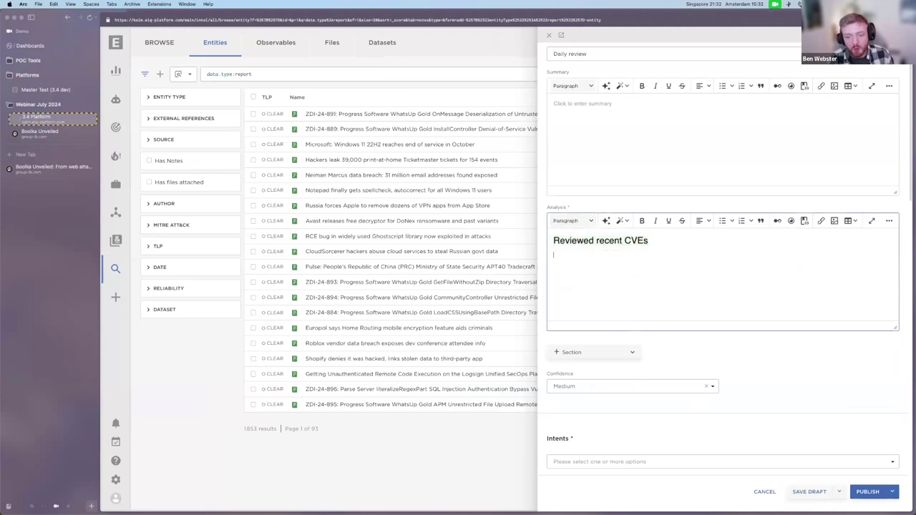
Insert exploit target relationships to CVE-2024-3799 and CVE-2024-3798 below the heading in the report's analysis
{"action": "left_click", "coordinate": [778, 221]}
{"action": "left_click", "coordinate": [230, 113]}
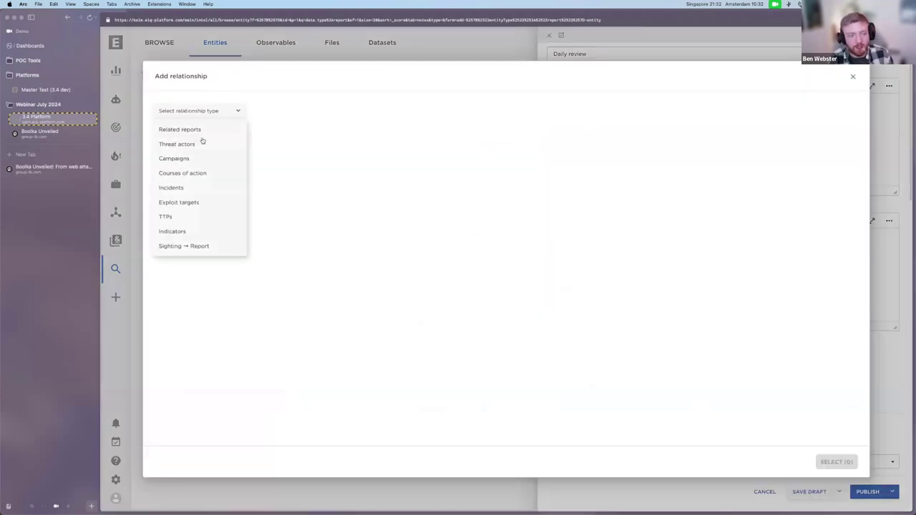
{"action": "left_click", "coordinate": [183, 202]}
{"action": "left_click", "coordinate": [161, 170]}
{"action": "left_click", "coordinate": [162, 202]}
{"action": "left_click", "coordinate": [837, 462]}
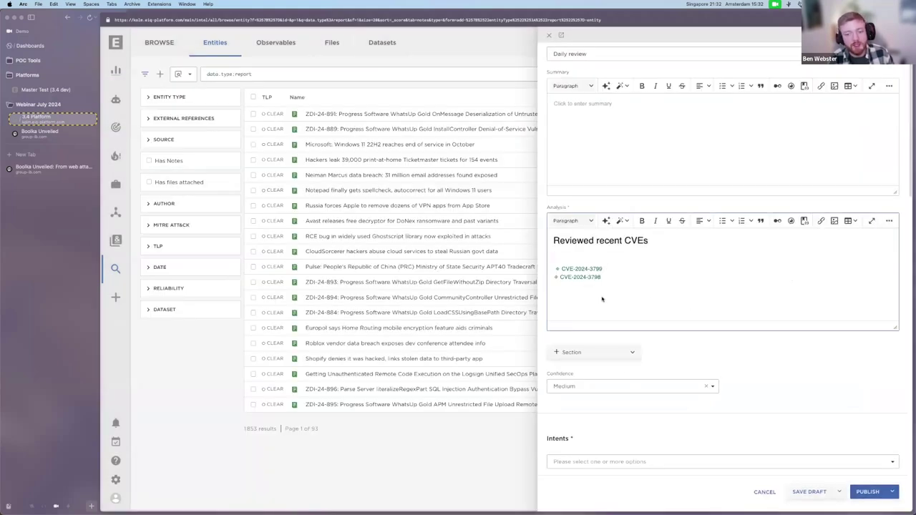
{"action": "left_click", "coordinate": [541, 236]}
Check the report's new relationships and choose an intent for the report
{"action": "scroll", "coordinate": [551, 303], "scroll_direction": "down", "scroll_amount": 7}
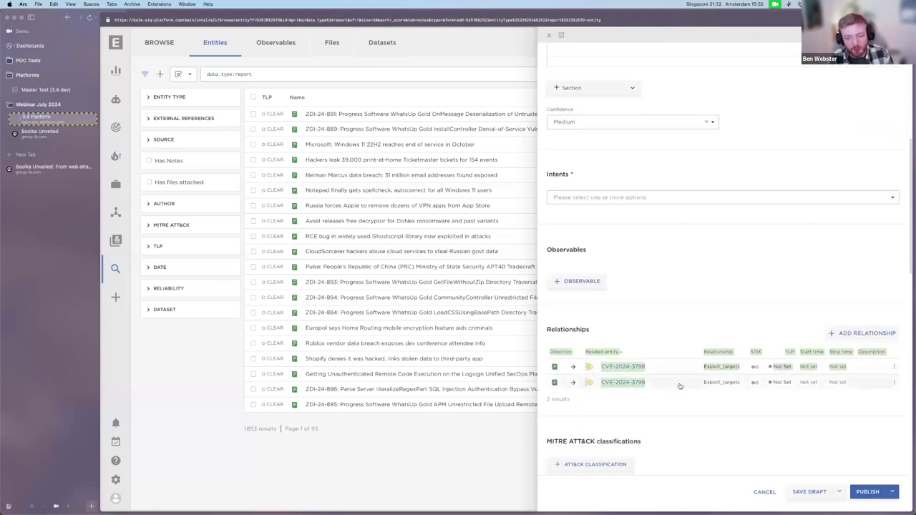
{"action": "scroll", "coordinate": [570, 263], "scroll_direction": "up", "scroll_amount": 2}
{"action": "left_click", "coordinate": [570, 264]}
{"action": "left_click", "coordinate": [576, 300]}
{"action": "scroll", "coordinate": [614, 242], "scroll_direction": "down", "scroll_amount": 5}
{"action": "scroll", "coordinate": [613, 242], "scroll_direction": "down", "scroll_amount": 7}
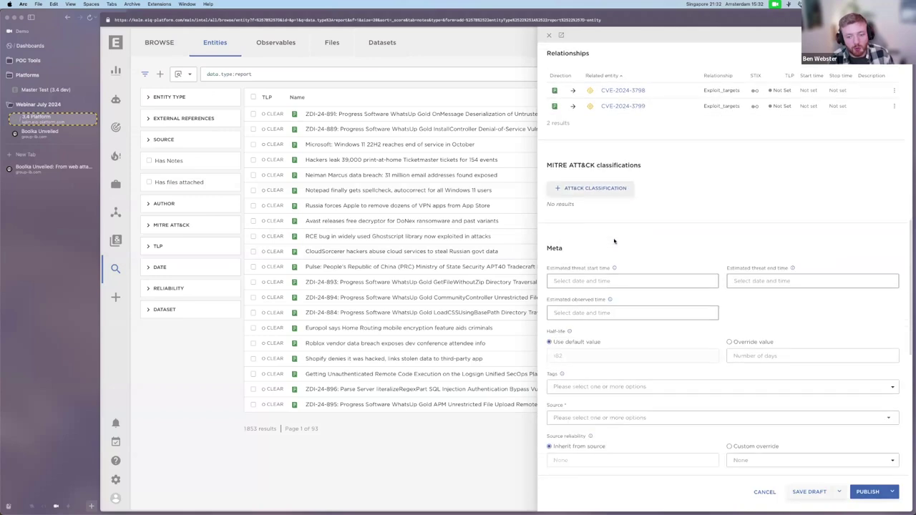
Set the report's source to CTI Analysts and its TLP to Amber Strict
{"action": "left_click", "coordinate": [588, 276]}
{"action": "left_click", "coordinate": [589, 306]}
{"action": "left_click", "coordinate": [588, 306]}
{"action": "left_click", "coordinate": [595, 335]}
{"action": "scroll", "coordinate": [632, 288], "scroll_direction": "down", "scroll_amount": 1}
{"action": "left_click", "coordinate": [587, 270]}
{"action": "left_click", "coordinate": [587, 299]}
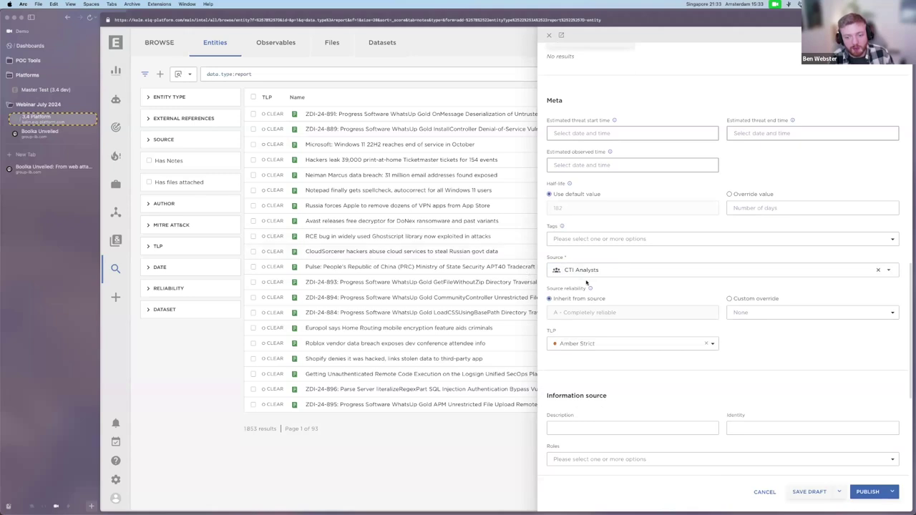
{"action": "scroll", "coordinate": [606, 272], "scroll_direction": "down", "scroll_amount": 3}
{"action": "left_click", "coordinate": [616, 244]}
{"action": "left_click", "coordinate": [592, 284]}
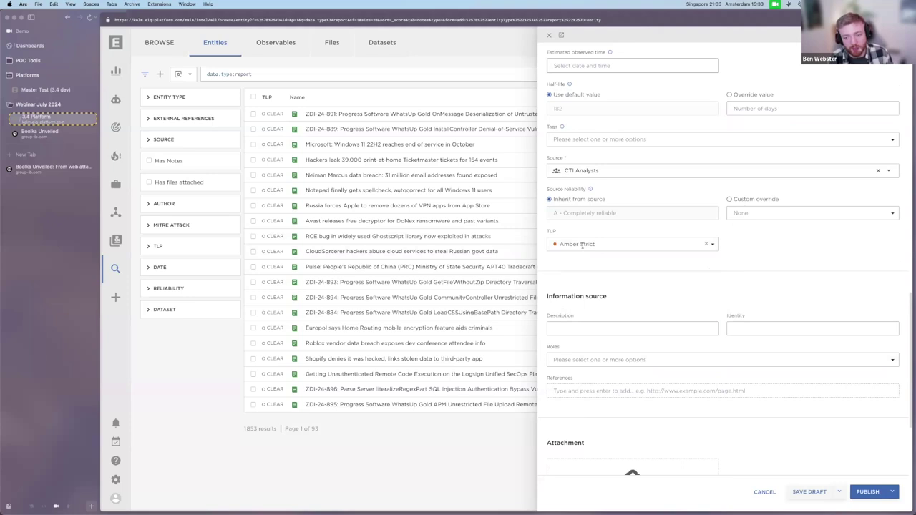
Look over the remaining attachment, data marking and workflow sections, and publish the report
{"action": "scroll", "coordinate": [722, 275], "scroll_direction": "down", "scroll_amount": 8}
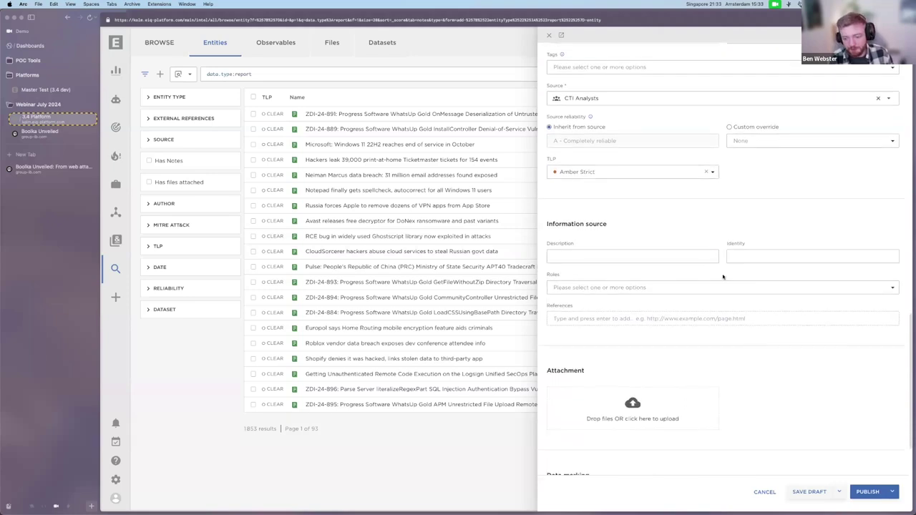
{"action": "left_click", "coordinate": [854, 493]}
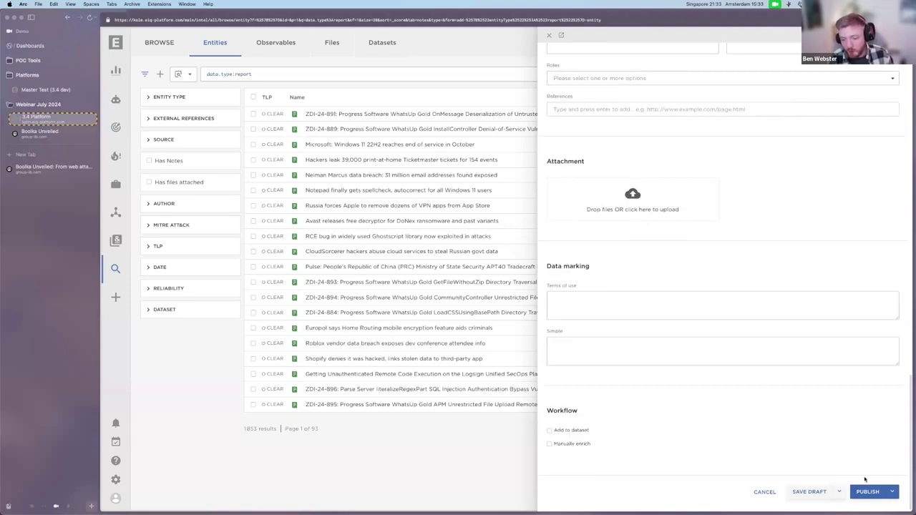
{"action": "scroll", "coordinate": [870, 455], "scroll_direction": "up", "scroll_amount": 5}
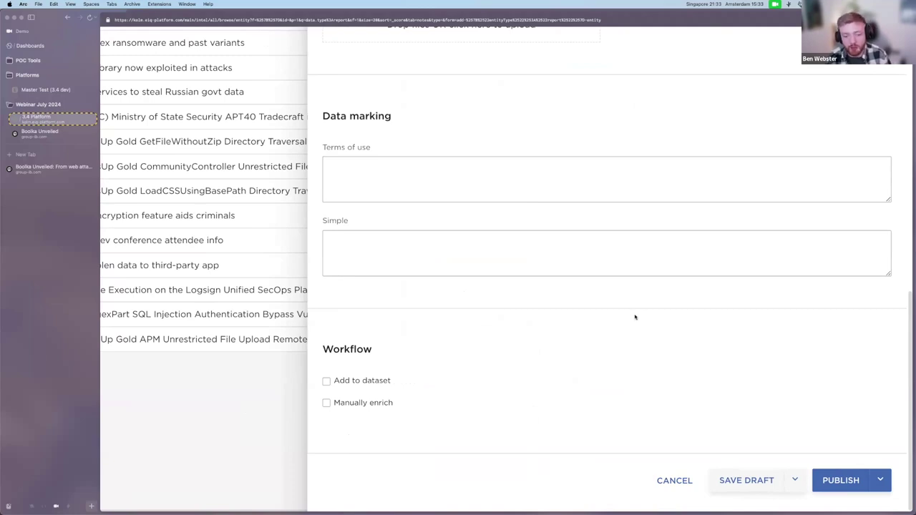
{"action": "scroll", "coordinate": [634, 318], "scroll_direction": "down", "scroll_amount": 5}
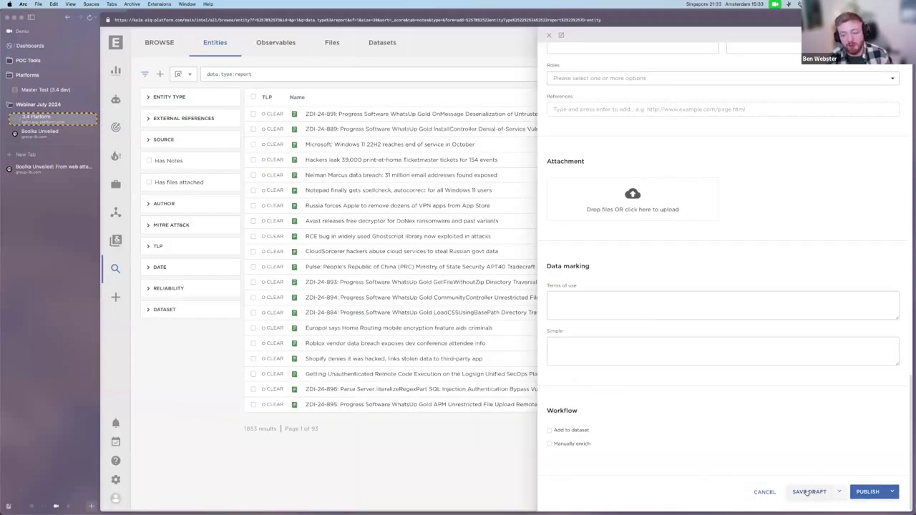
{"action": "left_click", "coordinate": [868, 493]}
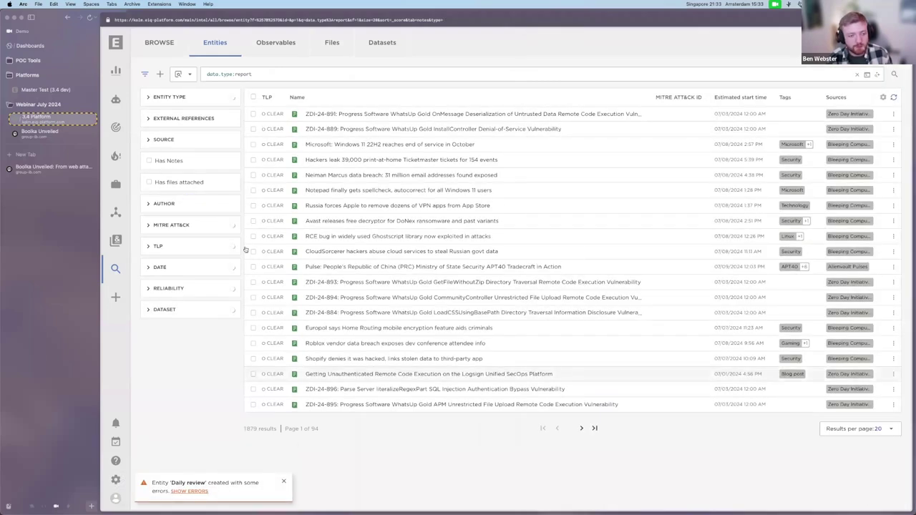
Replace the entity search query with "sources.source_type:group" and run it
{"action": "left_click", "coordinate": [251, 74]}
{"action": "key", "text": "super+a"}
{"action": "key", "text": "BackSpace"}
{"action": "type", "text": "sources.name:"}
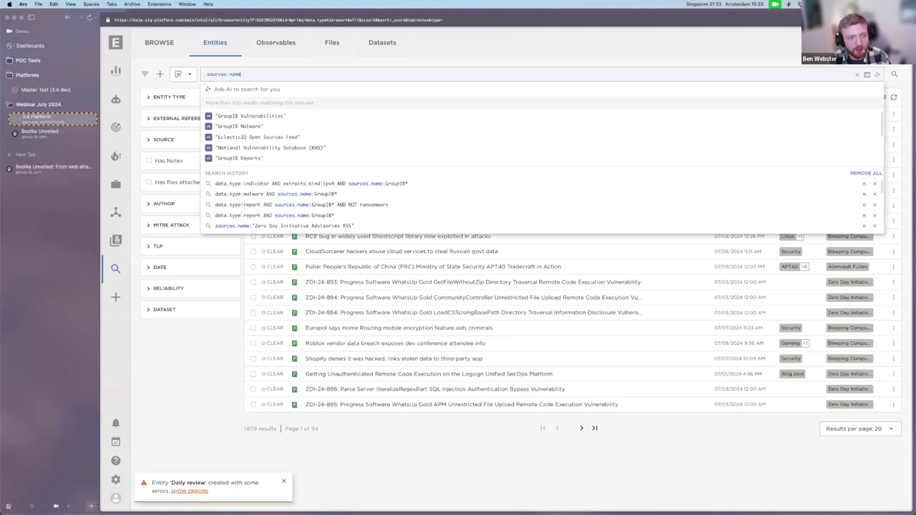
{"action": "key", "text": "BackSpace"}
{"action": "key", "text": "BackSpace"}
{"action": "key", "text": "BackSpace"}
{"action": "key", "text": "BackSpace"}
{"action": "key", "text": "BackSpace"}
{"action": "type", "text": "source_type:group"}
{"action": "key", "text": "Return"}
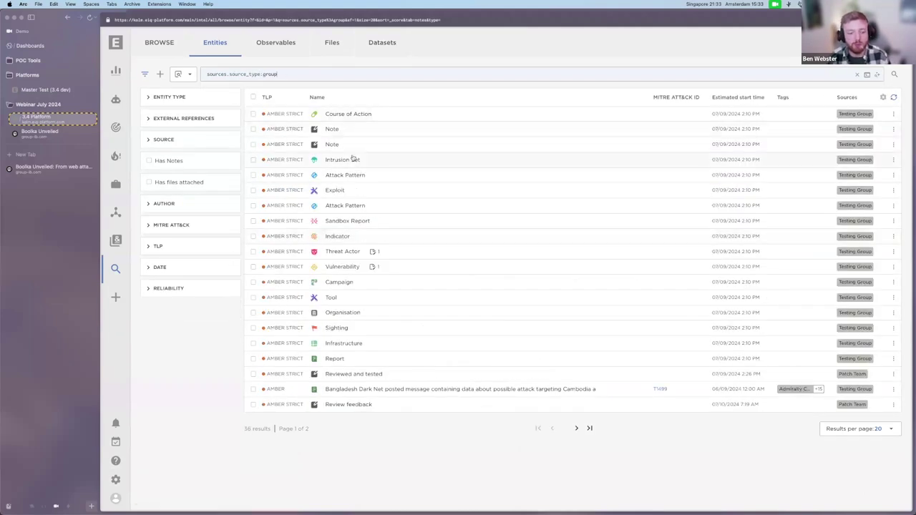
Narrow the search with "AND data.type:report" and open the Daily review report
{"action": "type", "text": "AND data.type:report"}
{"action": "key", "text": "Return"}
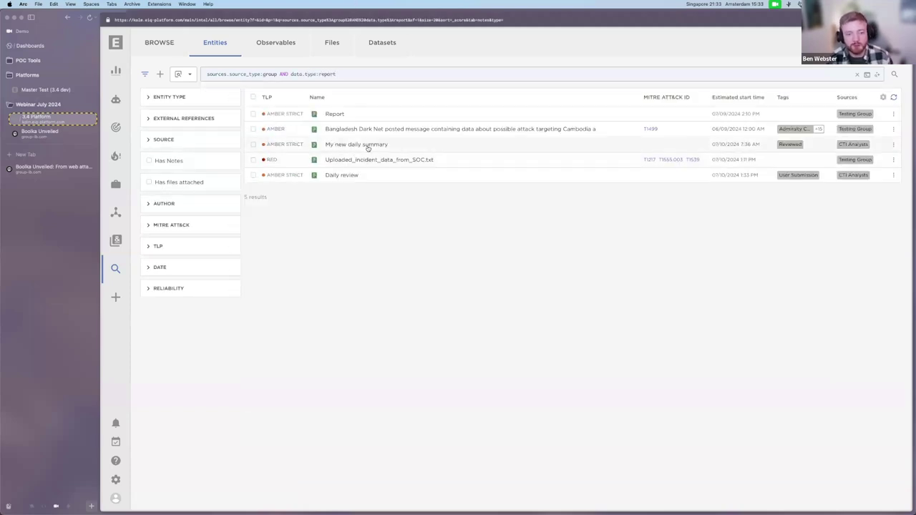
{"action": "left_click", "coordinate": [368, 145]}
{"action": "left_click", "coordinate": [345, 176]}
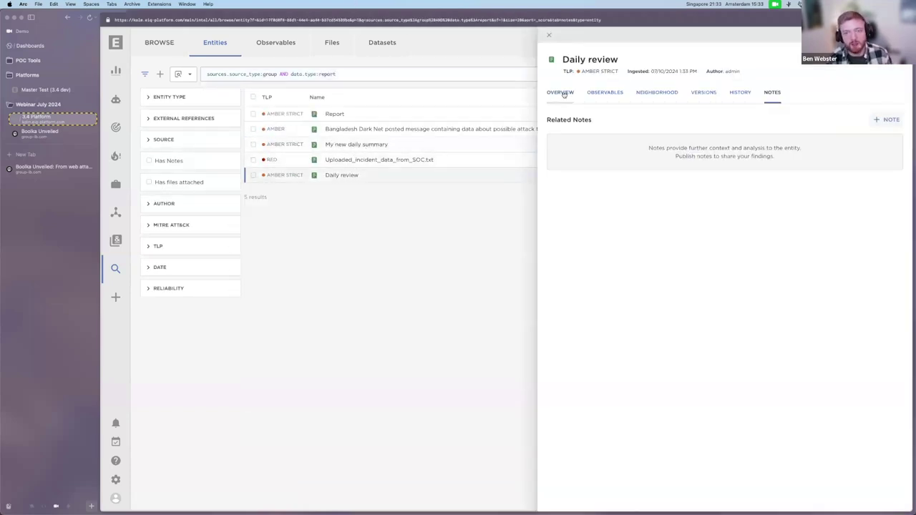
Create a new graph from the Daily review report's neighborhood and return to the report's overview
{"action": "left_click", "coordinate": [562, 94]}
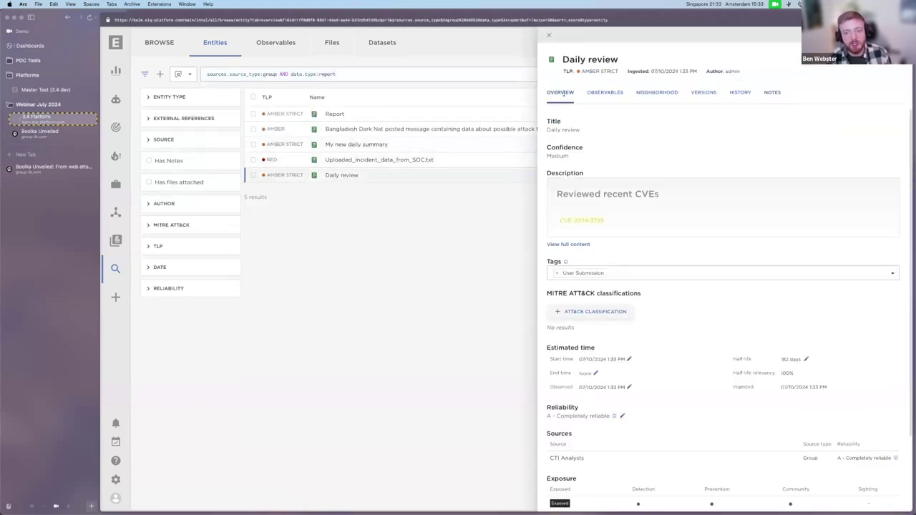
{"action": "left_click", "coordinate": [654, 93]}
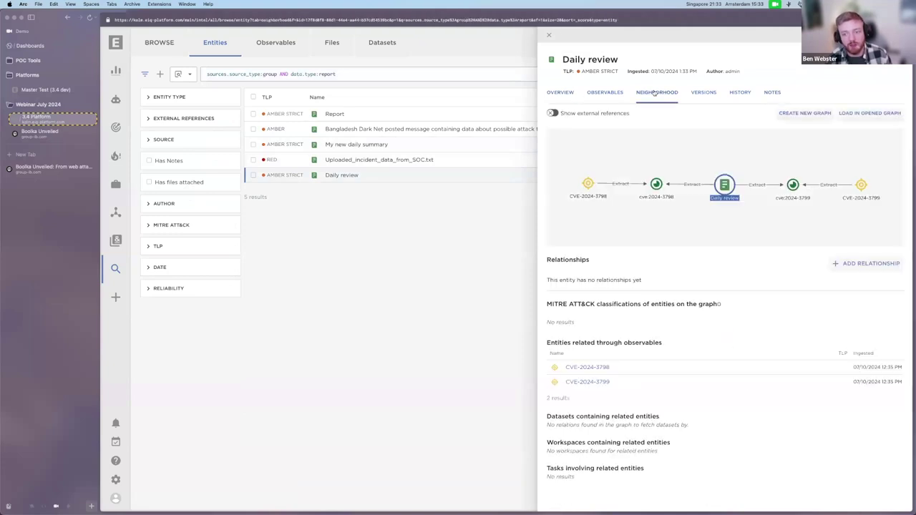
{"action": "left_click", "coordinate": [804, 113]}
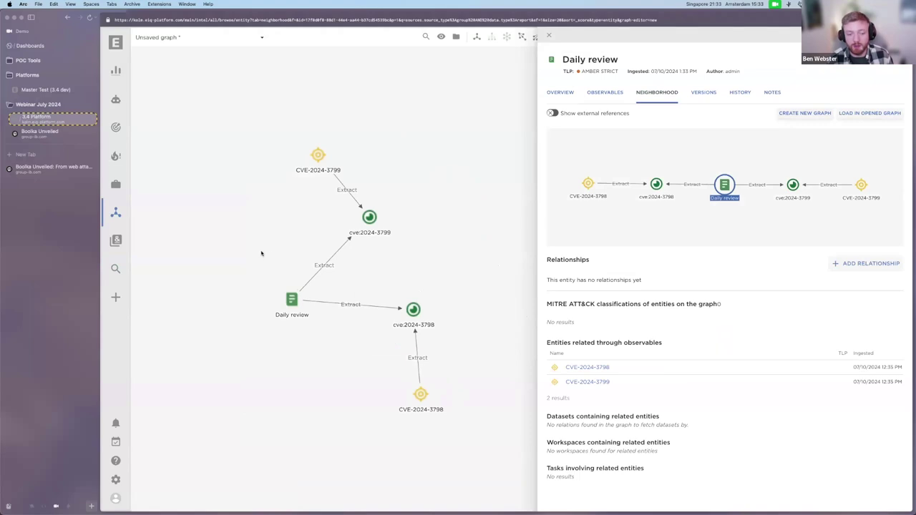
{"action": "left_click", "coordinate": [559, 94]}
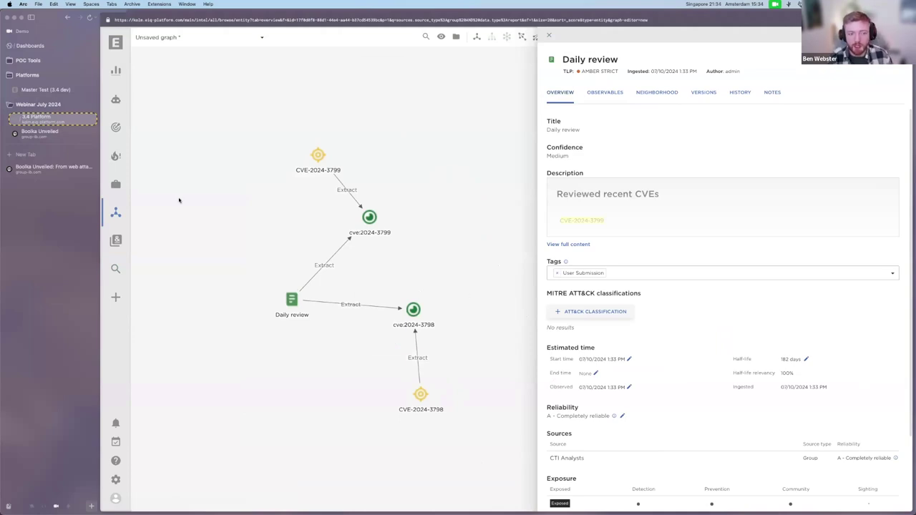
View the export formats, including PDF, offered for the Daily review node in the graph
{"action": "left_click", "coordinate": [287, 298]}
{"action": "right_click", "coordinate": [290, 287]}
{"action": "mouse_move", "coordinate": [344, 307]}
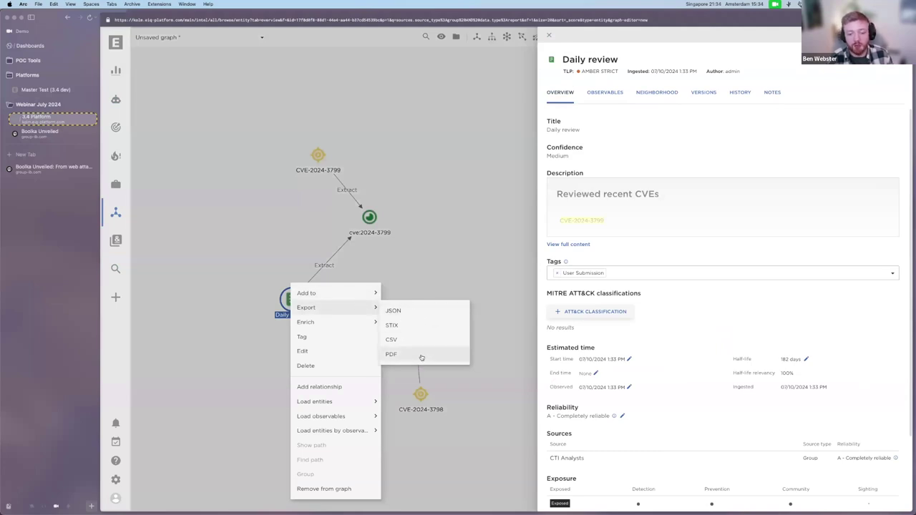
{"action": "left_click", "coordinate": [391, 355]}
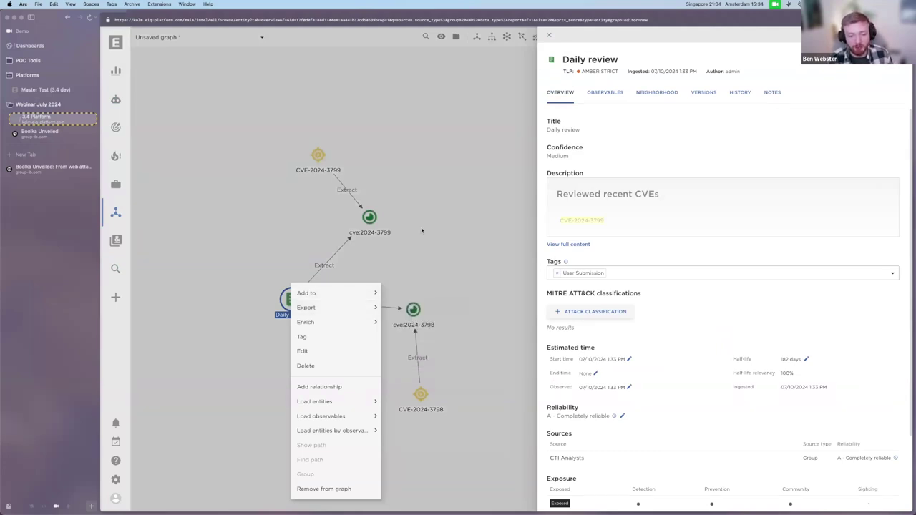
{"action": "left_click", "coordinate": [301, 229]}
Open the saved graph "Exploited Vulnerabilities"
{"action": "mouse_move", "coordinate": [116, 212]}
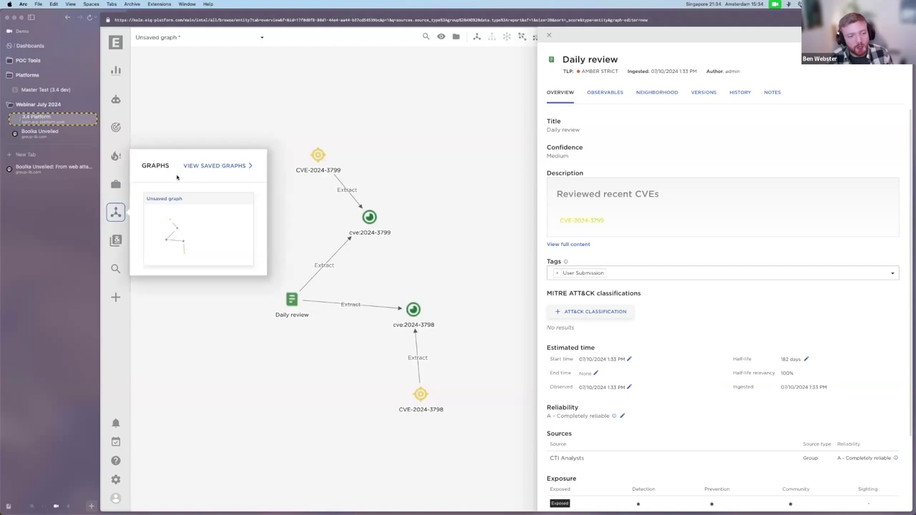
{"action": "left_click", "coordinate": [205, 166]}
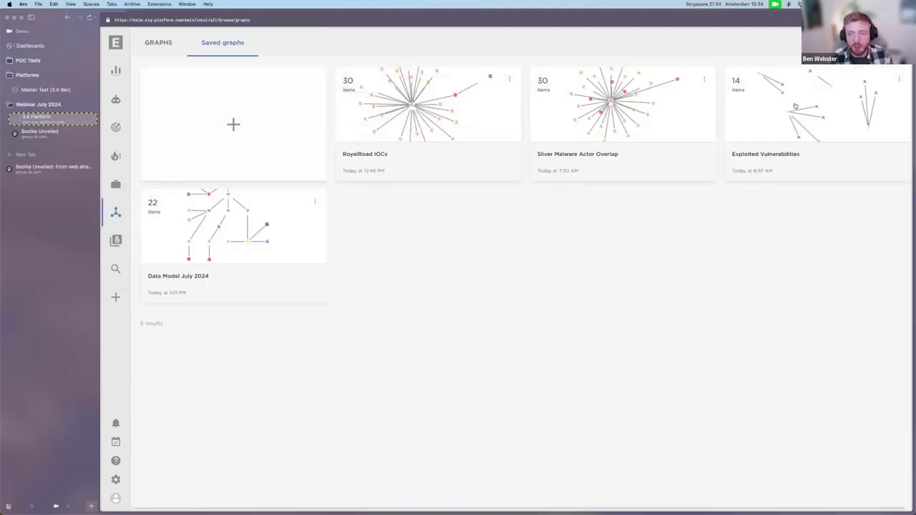
{"action": "left_click", "coordinate": [796, 107]}
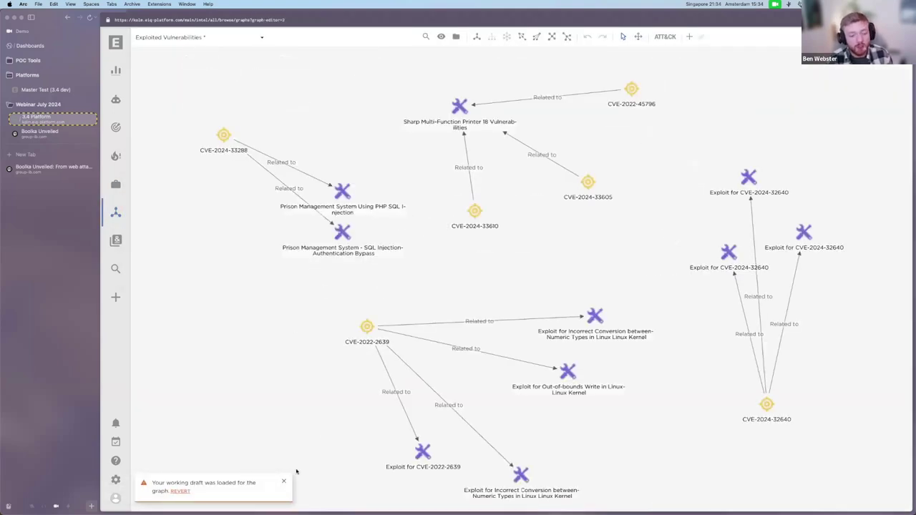
Move CVE-2024-32640 and its three exploits closer to the other graph nodes, and select the group again
{"action": "left_click_drag", "start_coordinate": [853, 153], "coordinate": [687, 428]}
{"action": "left_click_drag", "start_coordinate": [707, 360], "coordinate": [660, 348]}
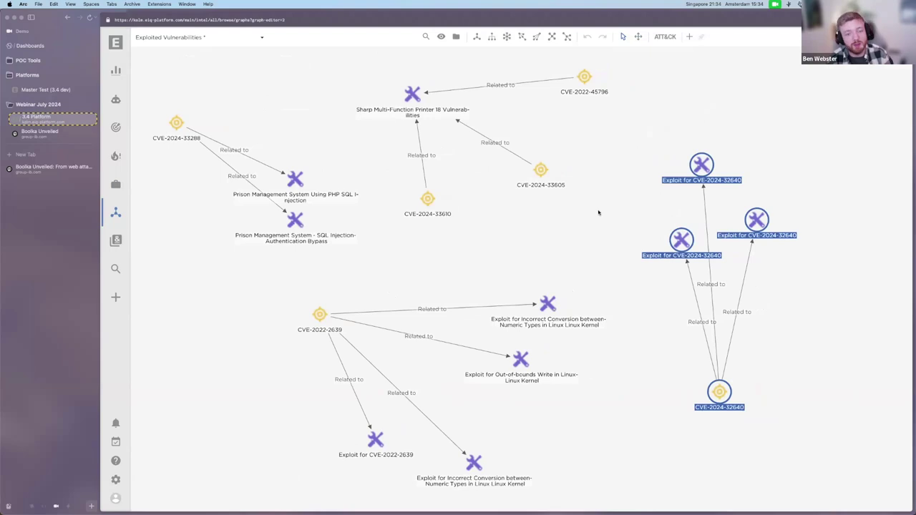
{"action": "left_click_drag", "start_coordinate": [672, 238], "coordinate": [640, 227]}
{"action": "left_click", "coordinate": [573, 209]}
{"action": "left_click_drag", "start_coordinate": [744, 134], "coordinate": [614, 403]}
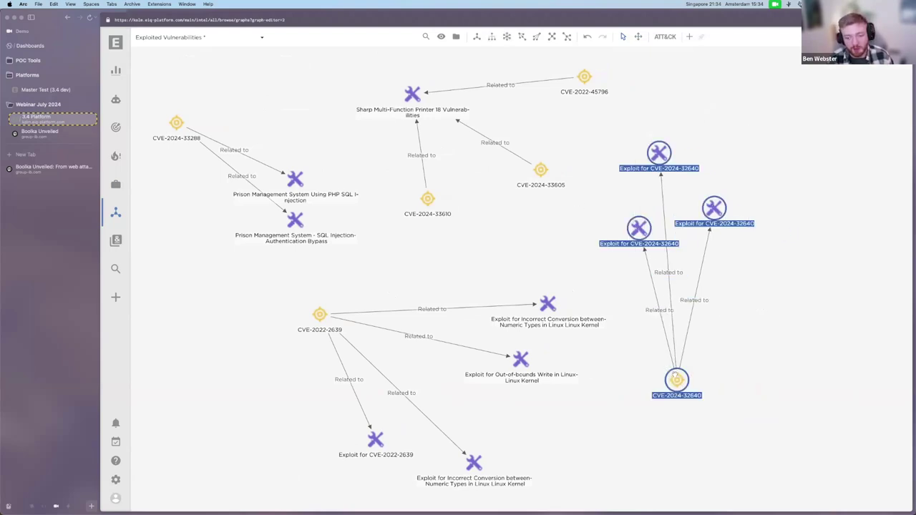
Start an AI-generated intelligence summary report from the selected nodes with the custom title "CVE-2024-32640 Summary"
{"action": "right_click", "coordinate": [670, 144]}
{"action": "mouse_move", "coordinate": [685, 149]}
{"action": "left_click", "coordinate": [793, 181]}
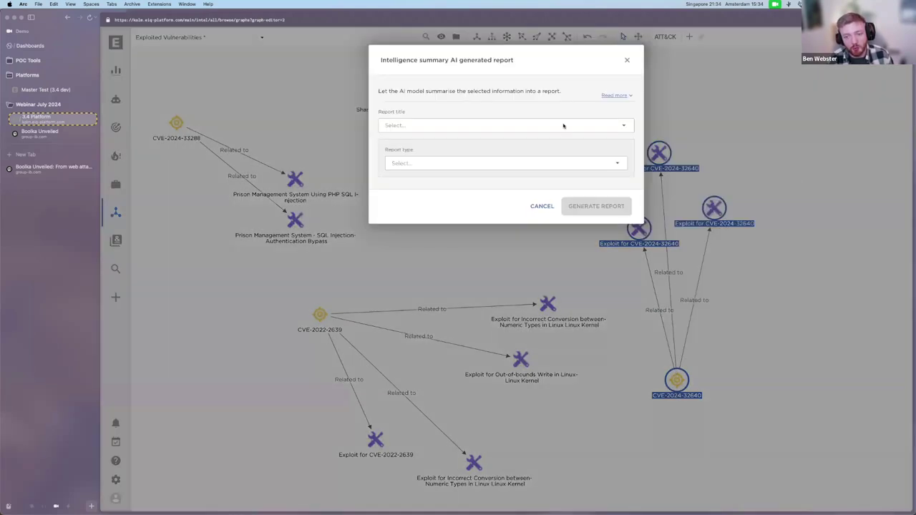
{"action": "left_click", "coordinate": [493, 126]}
{"action": "left_click", "coordinate": [450, 155]}
{"action": "left_click", "coordinate": [546, 125]}
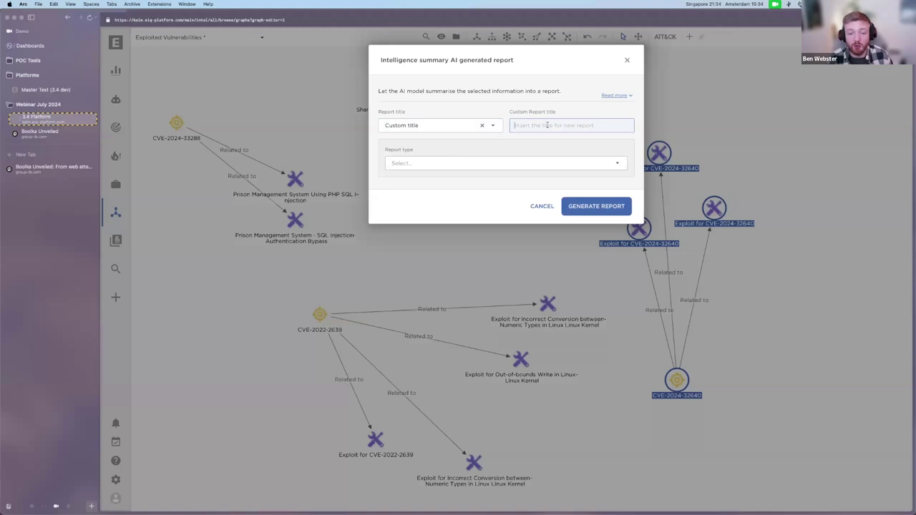
{"action": "type", "text": "CV"}
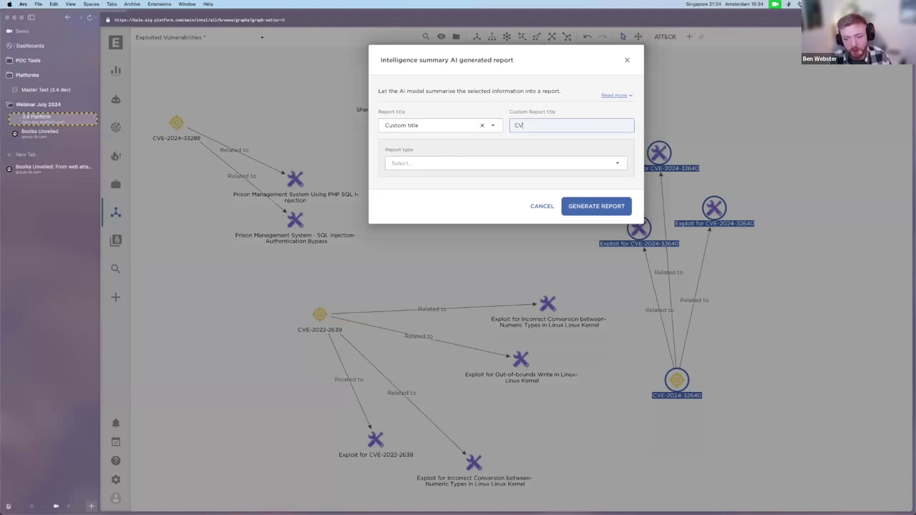
{"action": "type", "text": "E-2024-32640 Summary"}
Set the report type to Custom template with the prompt "Summarise the CVE and its exploits"
{"action": "left_click", "coordinate": [475, 163]}
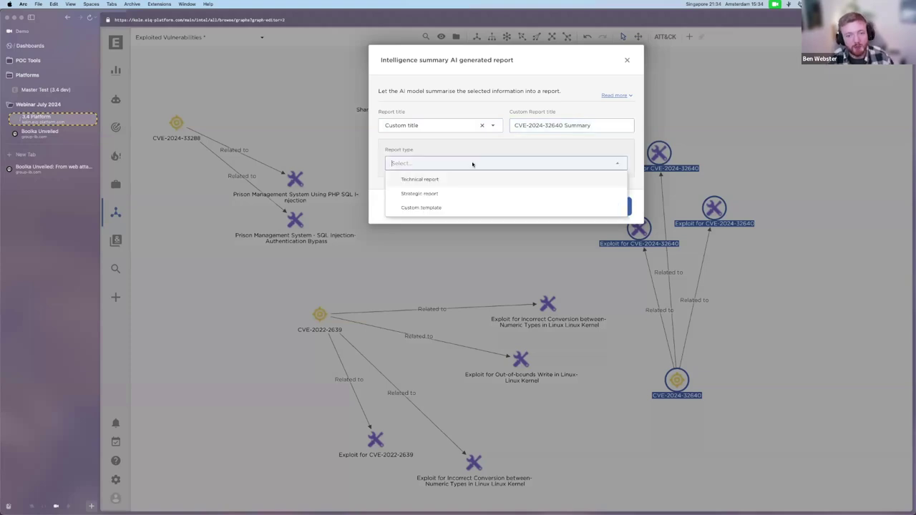
{"action": "left_click", "coordinate": [445, 208]}
{"action": "left_click", "coordinate": [463, 209]}
{"action": "key", "text": "ctrl+a"}
{"action": "type", "text": "Summarise the CVE and its exploits"}
Delete part of the output template's text and generate the AI report
{"action": "left_click", "coordinate": [477, 298]}
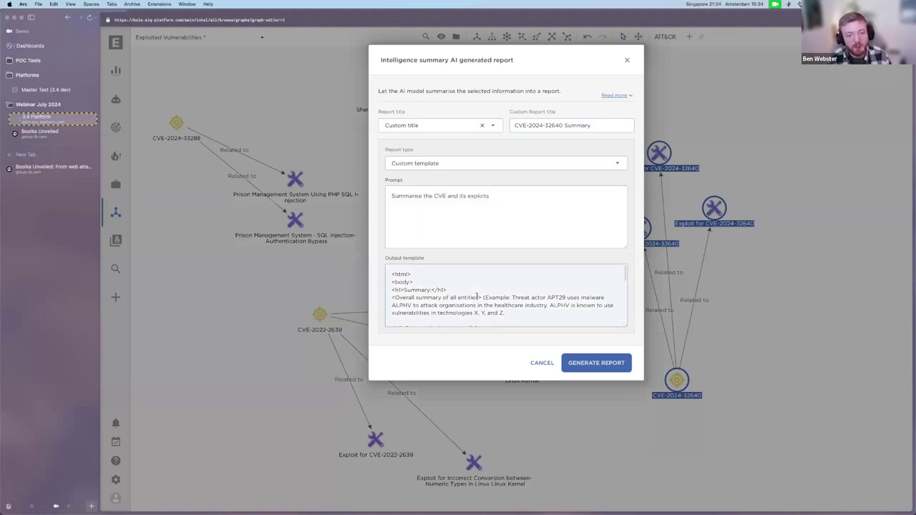
{"action": "scroll", "coordinate": [473, 317], "scroll_direction": "down", "scroll_amount": 5}
{"action": "left_click", "coordinate": [474, 280], "text": "shift"}
{"action": "key", "text": "BackSpace"}
{"action": "left_click", "coordinate": [610, 362]}
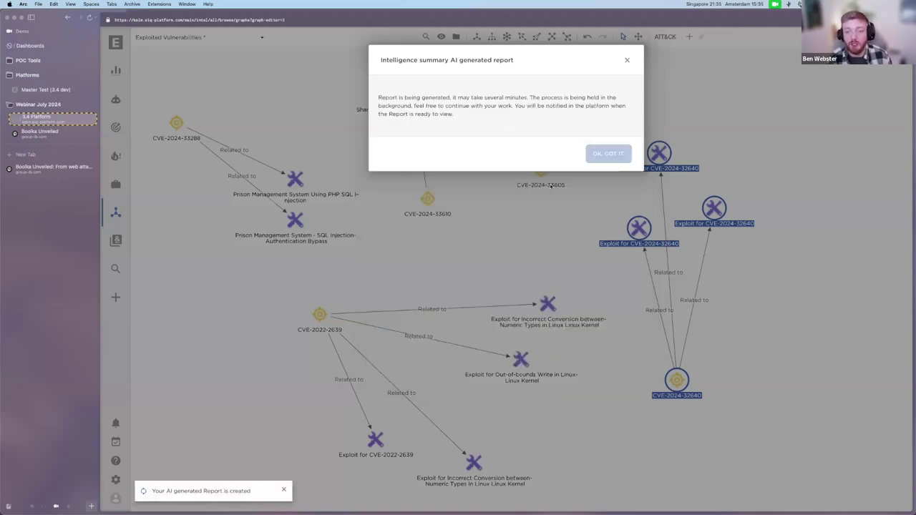
Dismiss the report generation notice and load the entities related to the rightmost exploit for CVE-2024-32640 into the graph
{"action": "left_click", "coordinate": [608, 153]}
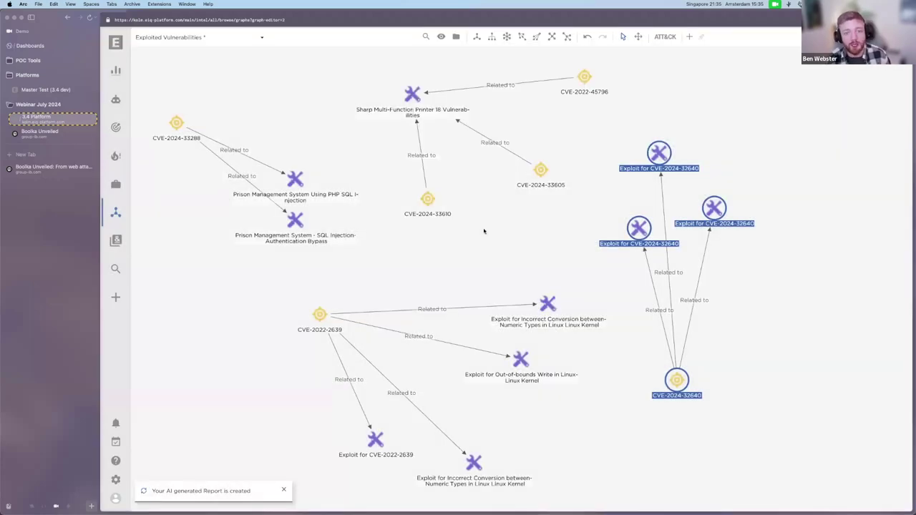
{"action": "left_click", "coordinate": [763, 280]}
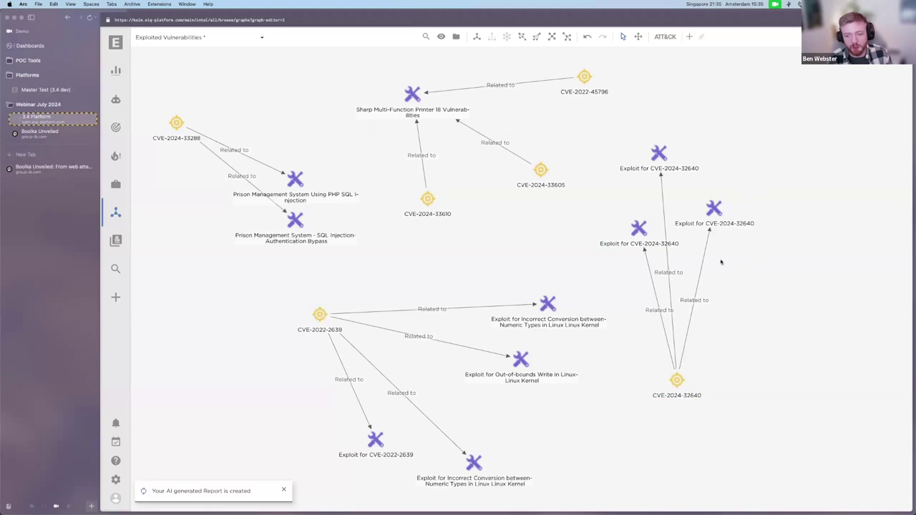
{"action": "right_click", "coordinate": [708, 208]}
{"action": "mouse_move", "coordinate": [730, 215]}
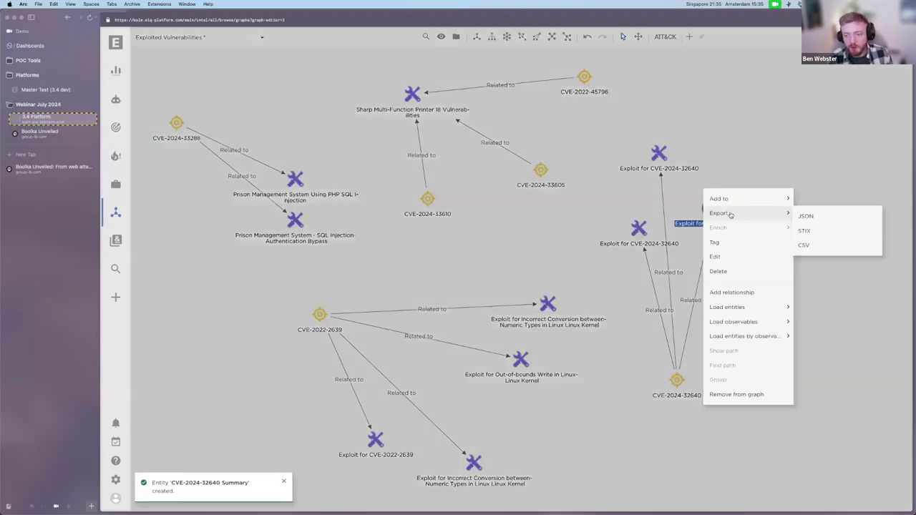
{"action": "mouse_move", "coordinate": [745, 307]}
{"action": "left_click", "coordinate": [823, 310]}
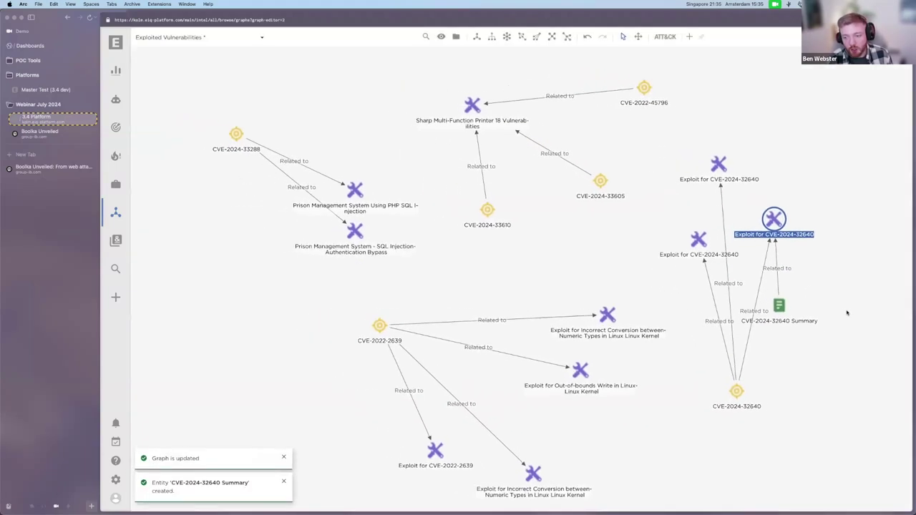
Move the CVE-2024-32640 Summary report node to the left of the exploits and open its details to read the generated description
{"action": "left_click_drag", "start_coordinate": [779, 306], "coordinate": [603, 262]}
{"action": "double_click", "coordinate": [603, 262]}
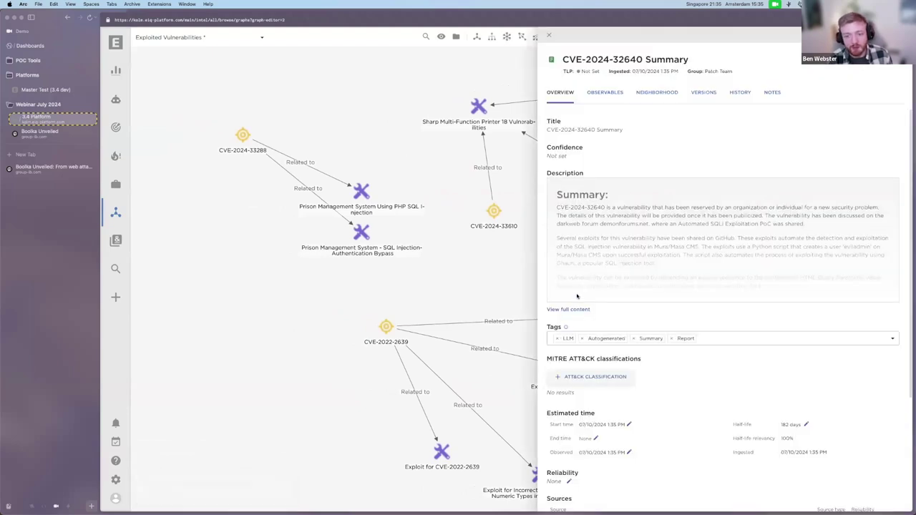
{"action": "left_click", "coordinate": [580, 309]}
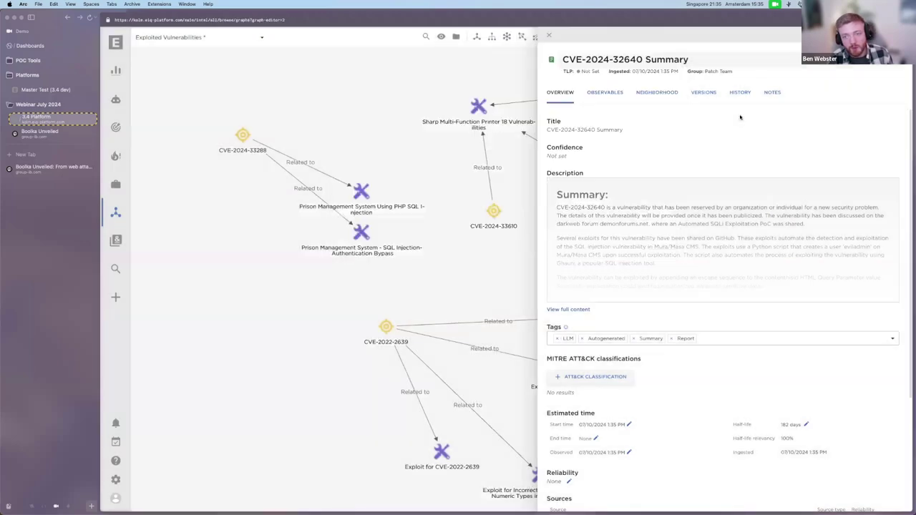
{"action": "left_click", "coordinate": [660, 58]}
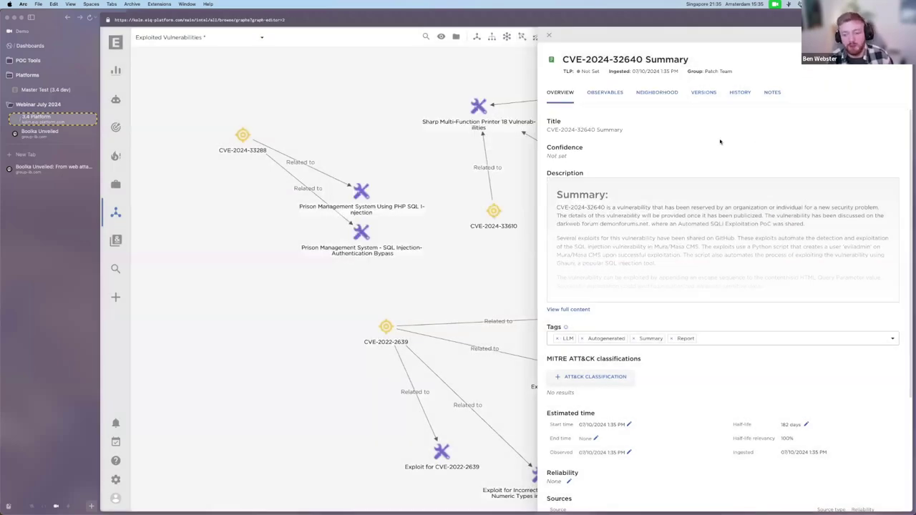
{"action": "scroll", "coordinate": [735, 326], "scroll_direction": "down", "scroll_amount": 3}
{"action": "scroll", "coordinate": [693, 259], "scroll_direction": "up", "scroll_amount": 3}
Open the summary report for editing, examine its Analysis section and AI shortcuts, and close the editor without saving
{"action": "left_click", "coordinate": [687, 236]}
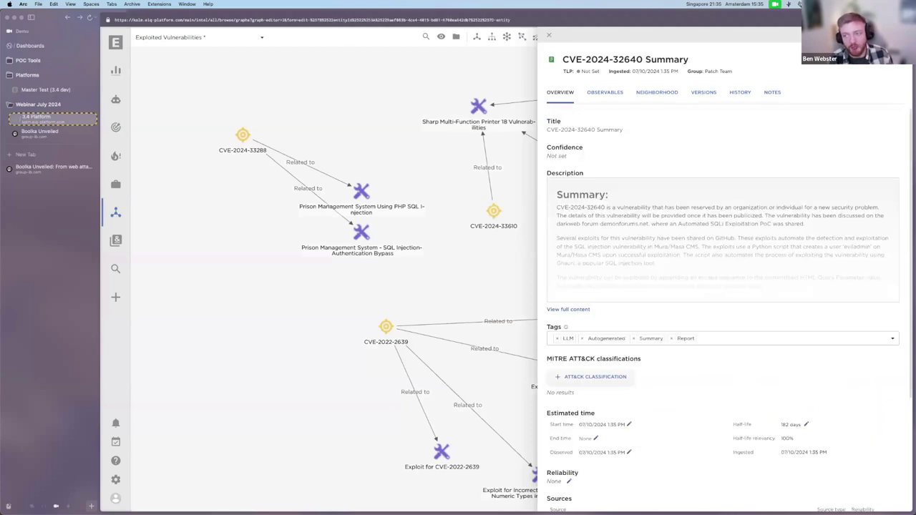
{"action": "scroll", "coordinate": [673, 349], "scroll_direction": "down", "scroll_amount": 2}
{"action": "scroll", "coordinate": [673, 349], "scroll_direction": "down", "scroll_amount": 2}
{"action": "left_click", "coordinate": [641, 313]}
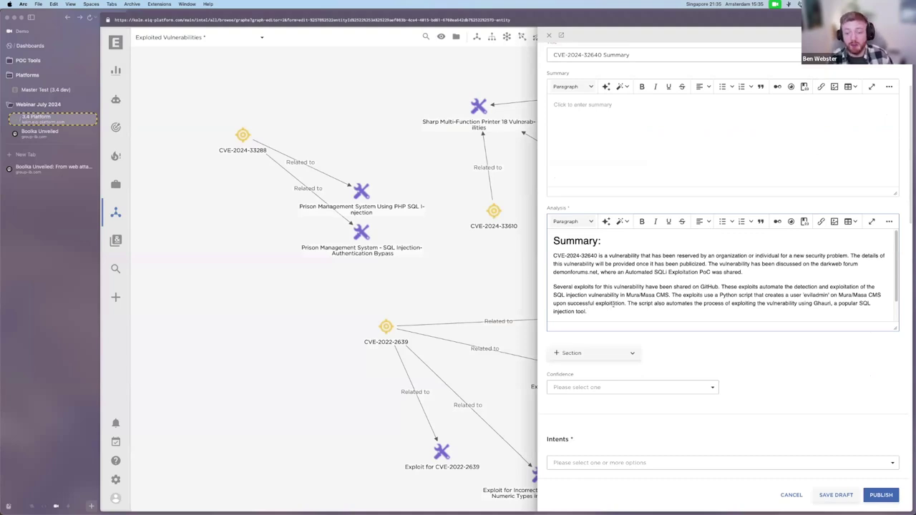
{"action": "scroll", "coordinate": [551, 69], "scroll_direction": "up", "scroll_amount": 4}
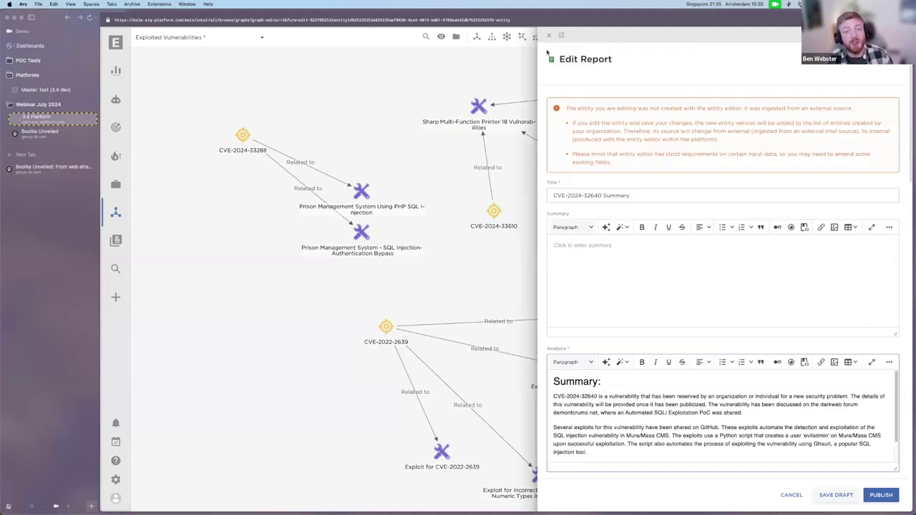
{"action": "scroll", "coordinate": [597, 383], "scroll_direction": "down", "scroll_amount": 1}
{"action": "scroll", "coordinate": [613, 331], "scroll_direction": "down", "scroll_amount": 2}
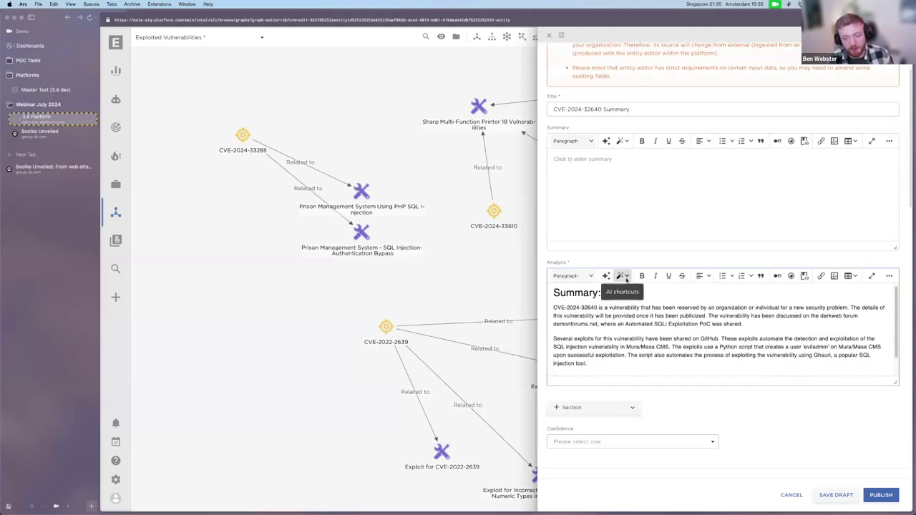
{"action": "left_click", "coordinate": [622, 275]}
{"action": "left_click", "coordinate": [605, 293]}
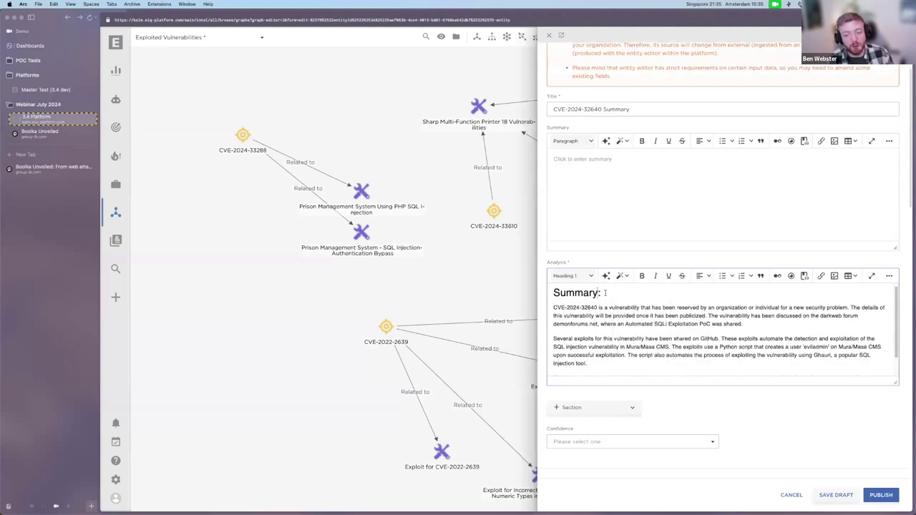
{"action": "left_click", "coordinate": [549, 36]}
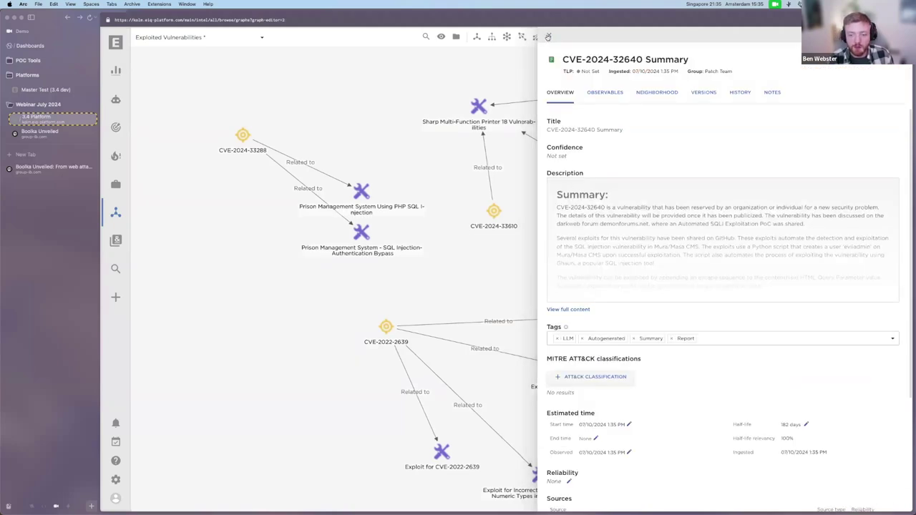
Add the tag "Reviewed" to the CVE-2024-32640 Summary report and close its details
{"action": "left_click", "coordinate": [712, 337]}
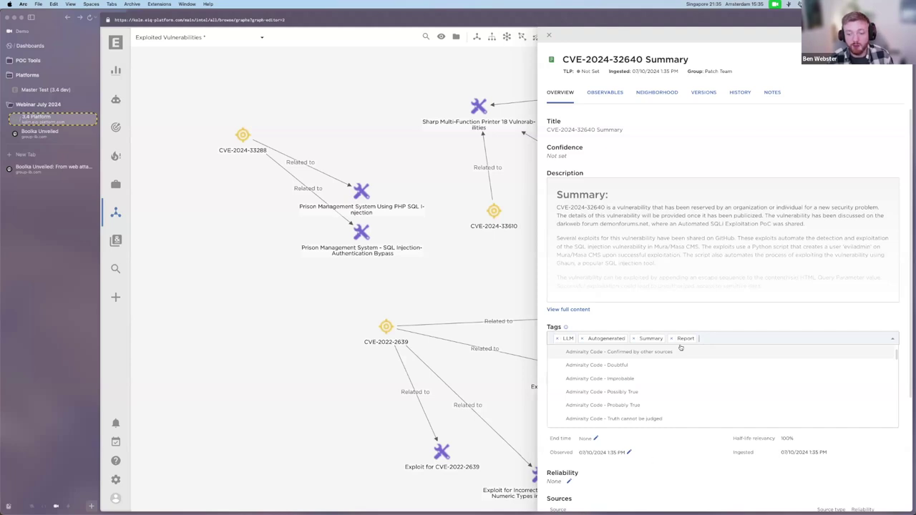
{"action": "type", "text": "R"}
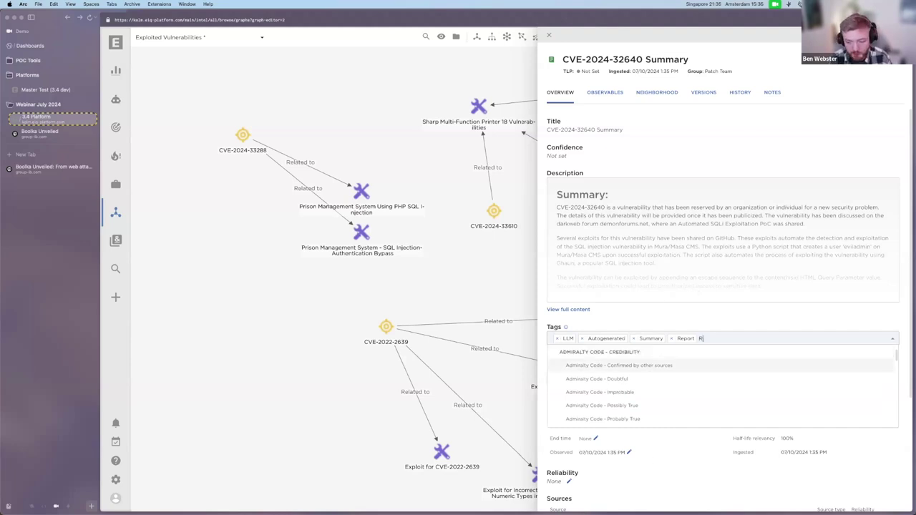
{"action": "type", "text": "eviewed"}
{"action": "key", "text": "Return"}
{"action": "left_click", "coordinate": [667, 327]}
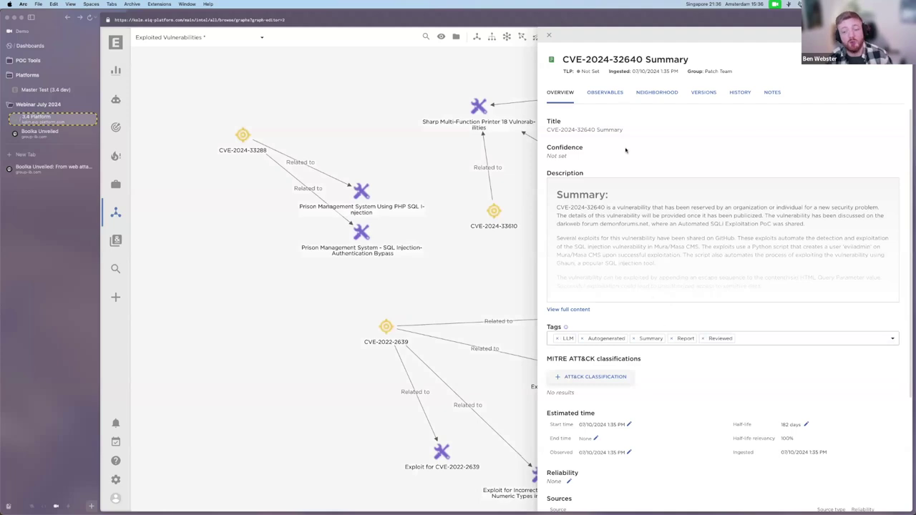
{"action": "left_click", "coordinate": [549, 35]}
{"action": "left_click", "coordinate": [400, 98]}
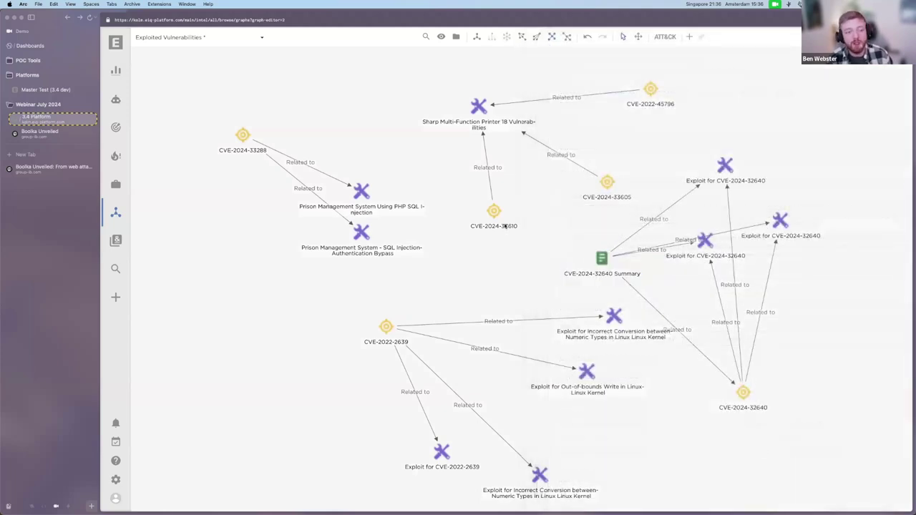
Export the CVE-2024-32640 Summary report from the graph as a PDF
{"action": "right_click", "coordinate": [604, 256]}
{"action": "mouse_move", "coordinate": [645, 246]}
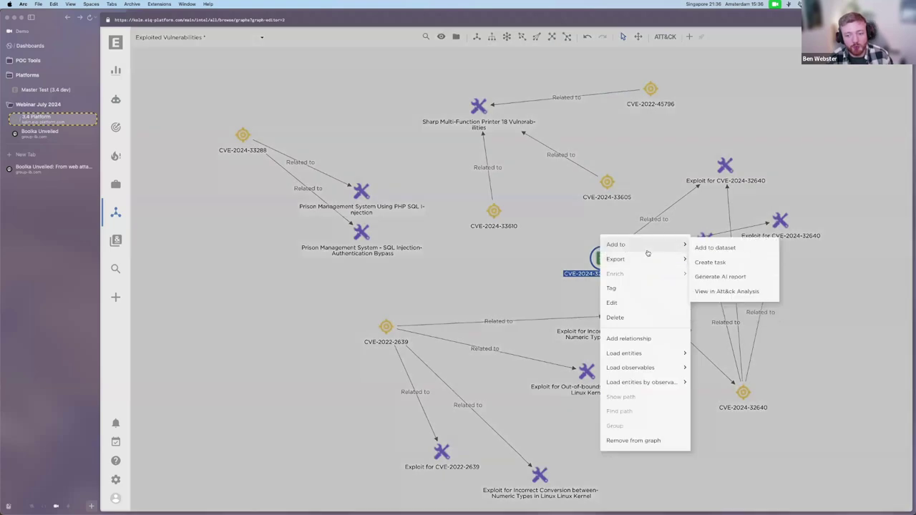
{"action": "mouse_move", "coordinate": [685, 259]}
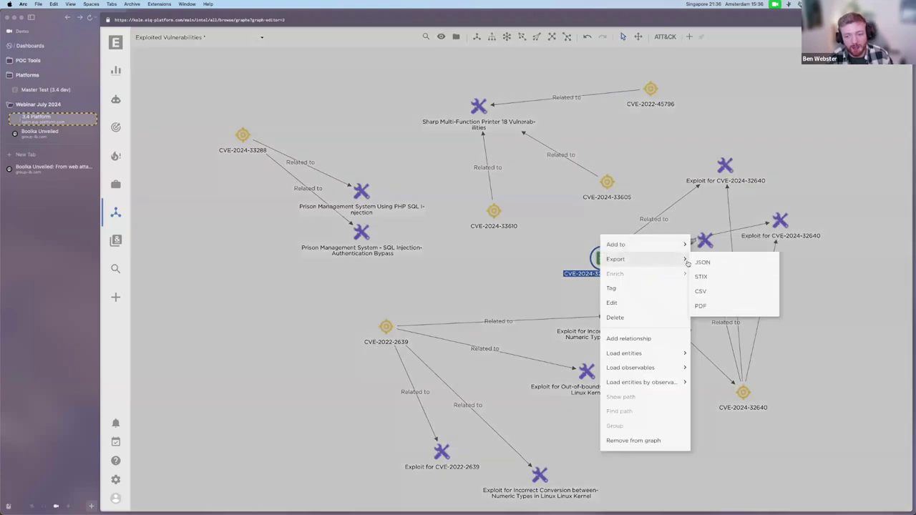
{"action": "left_click", "coordinate": [701, 306]}
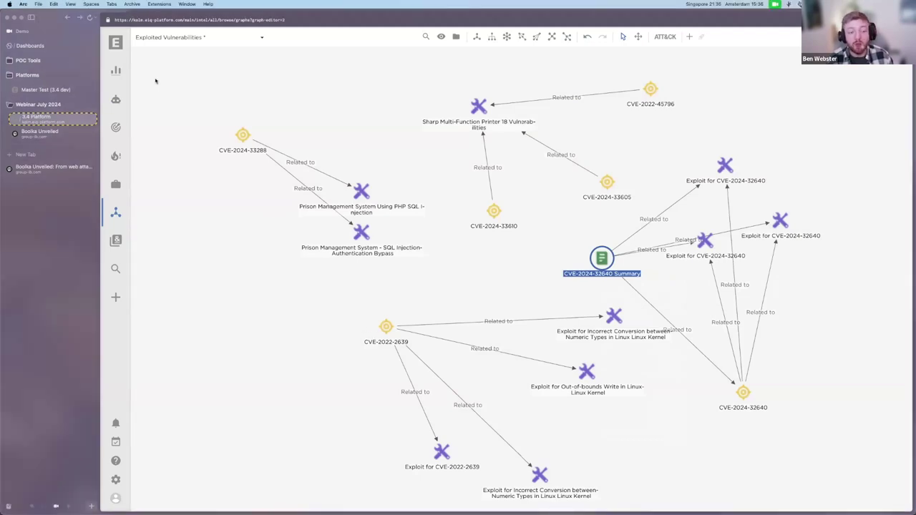
Open the outgoing feeds configuration and review the overview of the REPORTING - Email PDF feed
{"action": "left_click", "coordinate": [115, 99]}
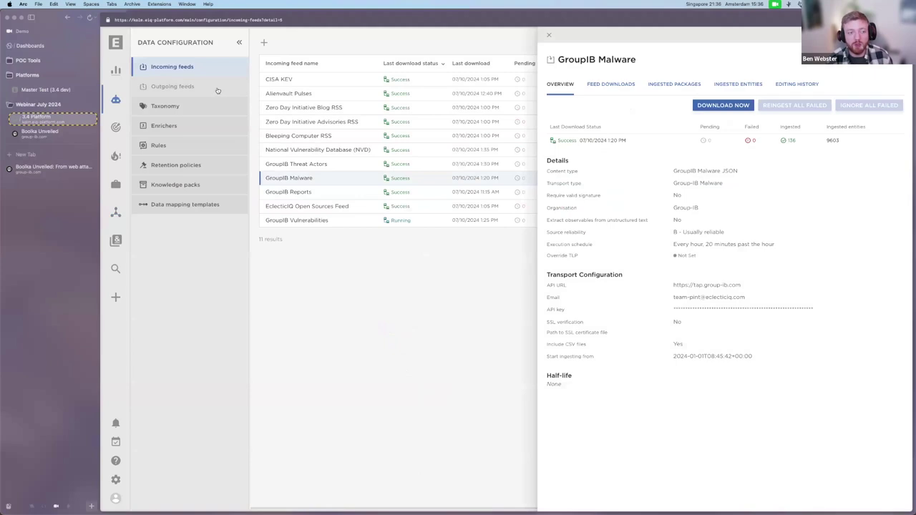
{"action": "left_click", "coordinate": [218, 89]}
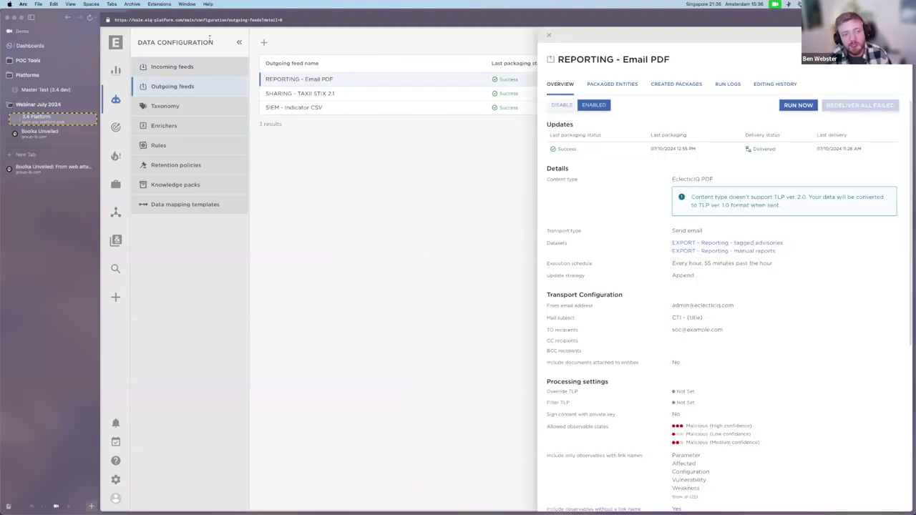
{"action": "scroll", "coordinate": [210, 37], "scroll_direction": "up", "scroll_amount": 5}
{"action": "scroll", "coordinate": [205, 36], "scroll_direction": "right", "scroll_amount": 5}
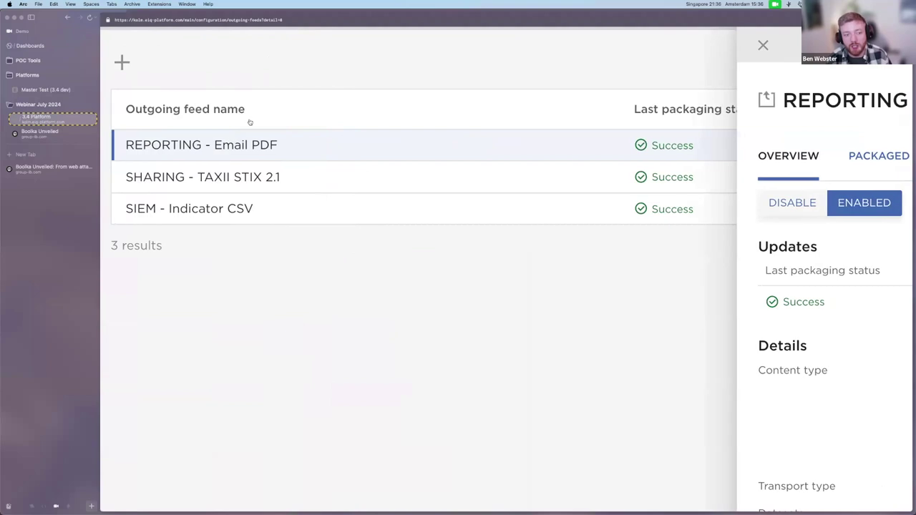
{"action": "scroll", "coordinate": [250, 122], "scroll_direction": "down", "scroll_amount": 5}
{"action": "scroll", "coordinate": [331, 175], "scroll_direction": "right", "scroll_amount": 3}
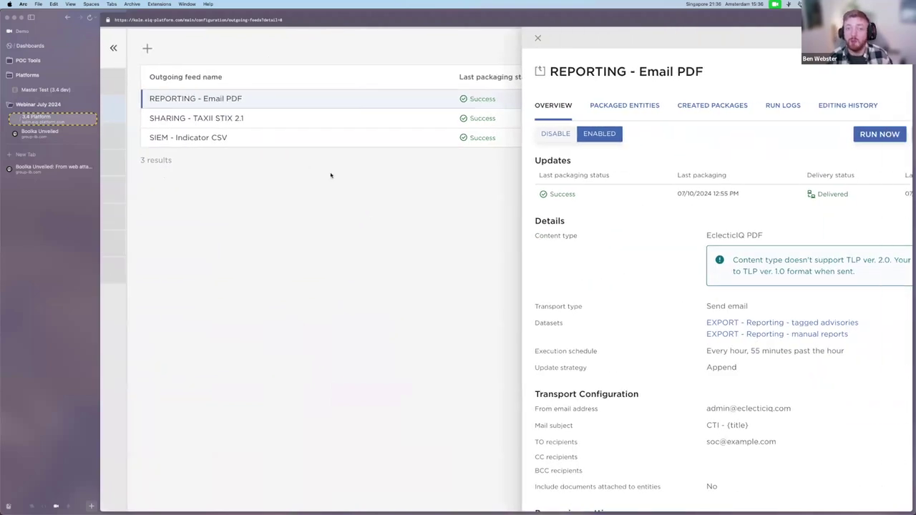
{"action": "scroll", "coordinate": [330, 175], "scroll_direction": "right", "scroll_amount": 1}
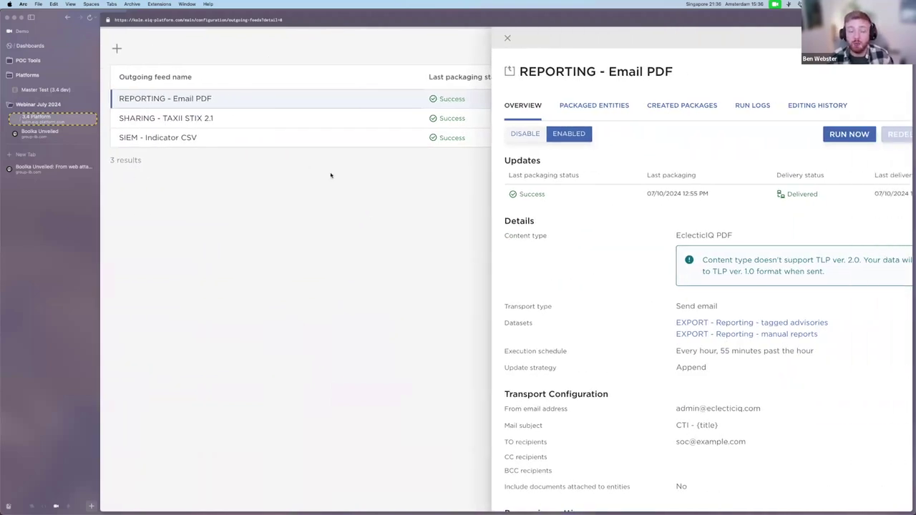
{"action": "scroll", "coordinate": [632, 223], "scroll_direction": "right", "scroll_amount": 3}
{"action": "scroll", "coordinate": [630, 224], "scroll_direction": "down", "scroll_amount": 3}
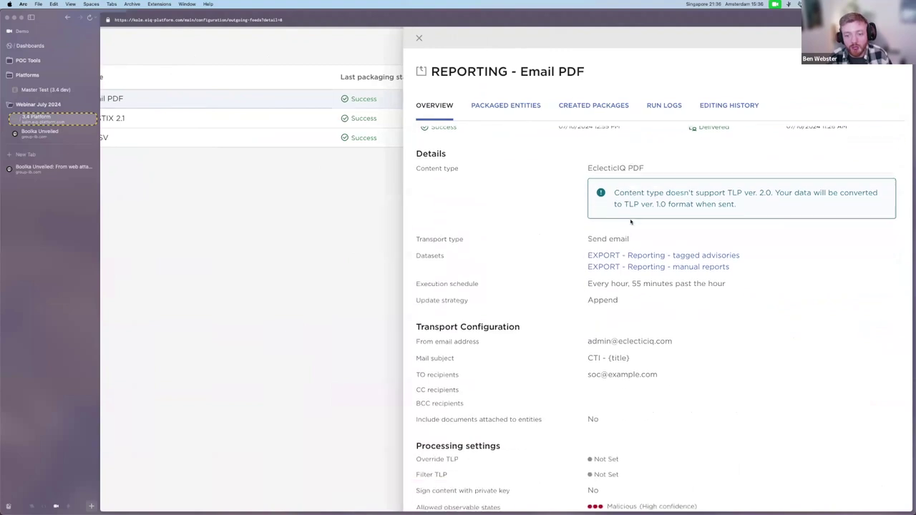
{"action": "scroll", "coordinate": [534, 231], "scroll_direction": "up", "scroll_amount": 2}
{"action": "scroll", "coordinate": [532, 234], "scroll_direction": "down", "scroll_amount": 1}
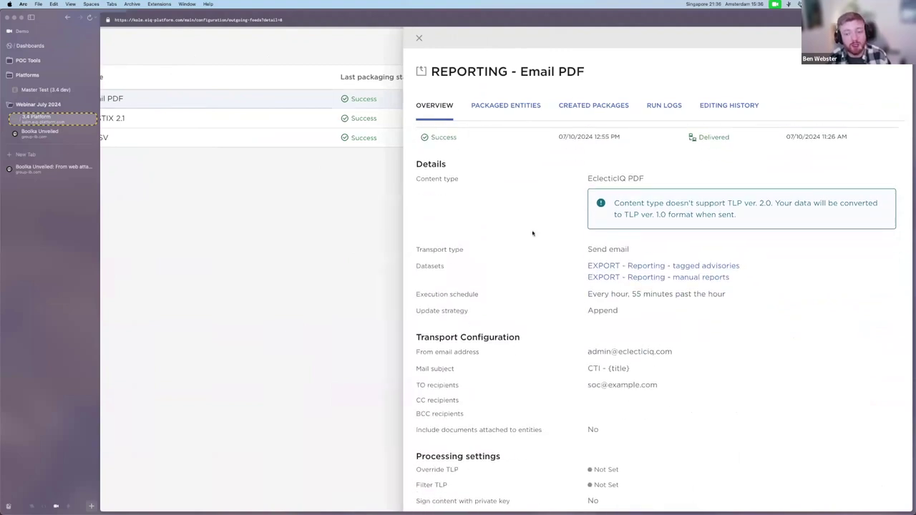
Examine the Email PDF feed's content type, transport type, execution schedule, export datasets and transport configuration
{"action": "scroll", "coordinate": [675, 217], "scroll_direction": "up", "scroll_amount": 5}
{"action": "left_click_drag", "start_coordinate": [507, 136], "coordinate": [664, 140]}
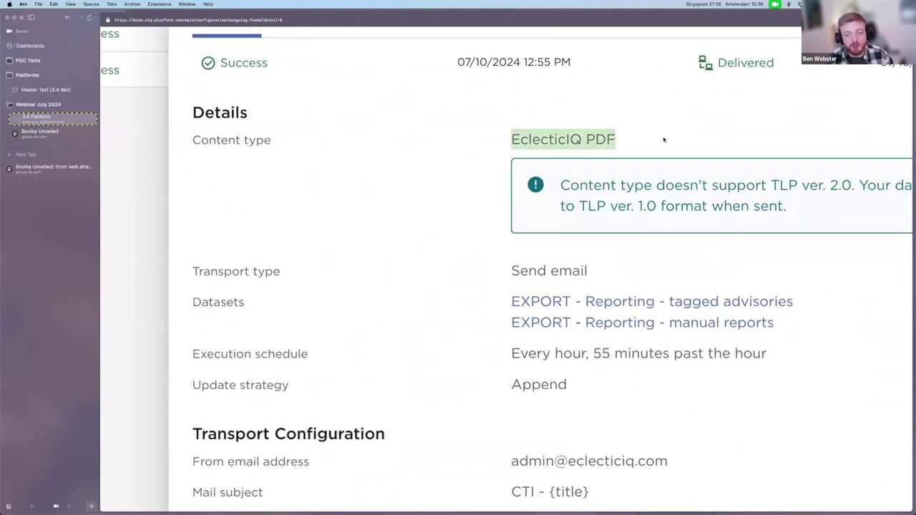
{"action": "left_click", "coordinate": [540, 240]}
{"action": "left_click_drag", "start_coordinate": [510, 272], "coordinate": [598, 272]}
{"action": "left_click", "coordinate": [597, 272]}
{"action": "left_click_drag", "start_coordinate": [510, 354], "coordinate": [787, 354]}
{"action": "left_click", "coordinate": [773, 355]}
{"action": "left_click_drag", "start_coordinate": [495, 302], "coordinate": [798, 322]}
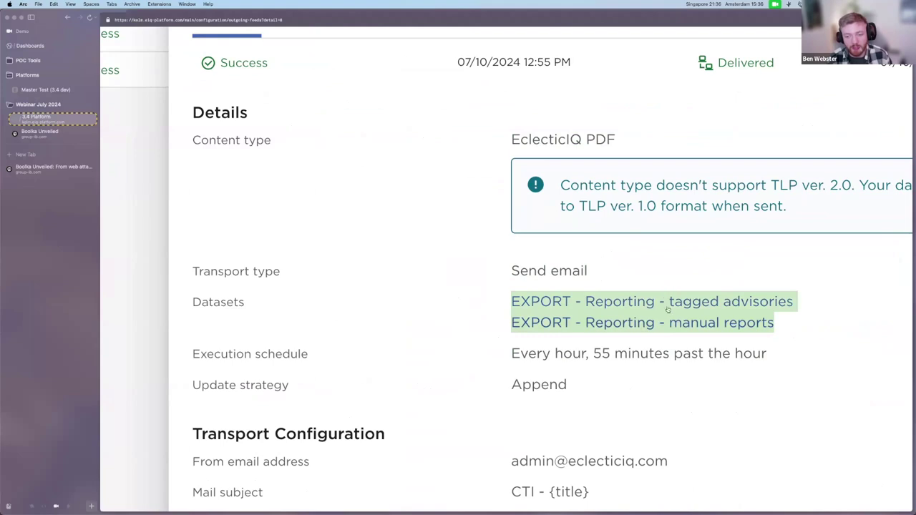
{"action": "left_click", "coordinate": [501, 332]}
{"action": "scroll", "coordinate": [501, 331], "scroll_direction": "down", "scroll_amount": 1}
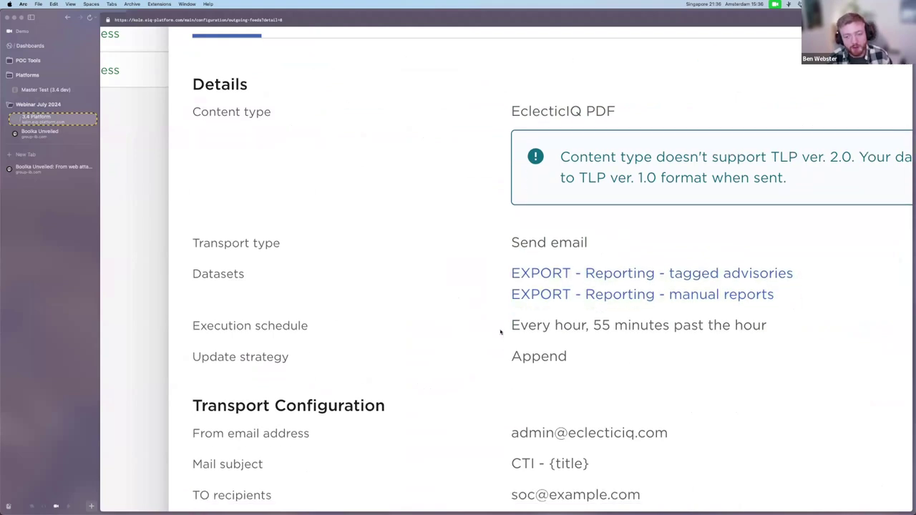
{"action": "scroll", "coordinate": [500, 331], "scroll_direction": "down", "scroll_amount": 3}
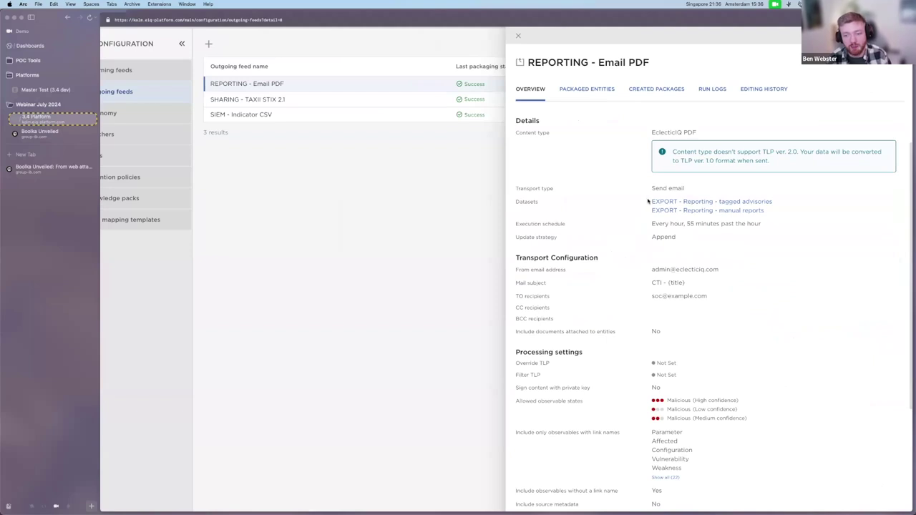
{"action": "left_click_drag", "start_coordinate": [648, 201], "coordinate": [786, 209]}
{"action": "left_click", "coordinate": [786, 210]}
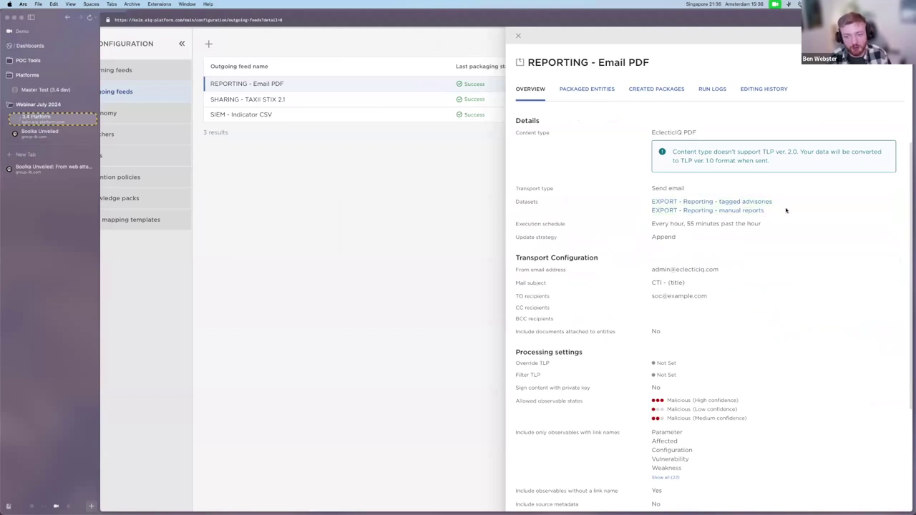
Return to the Exploited Vulnerabilities graph and examine which datasets the CVE-2024-32640 Summary report can be added to, without saving
{"action": "mouse_move", "coordinate": [115, 212]}
{"action": "left_click", "coordinate": [204, 227]}
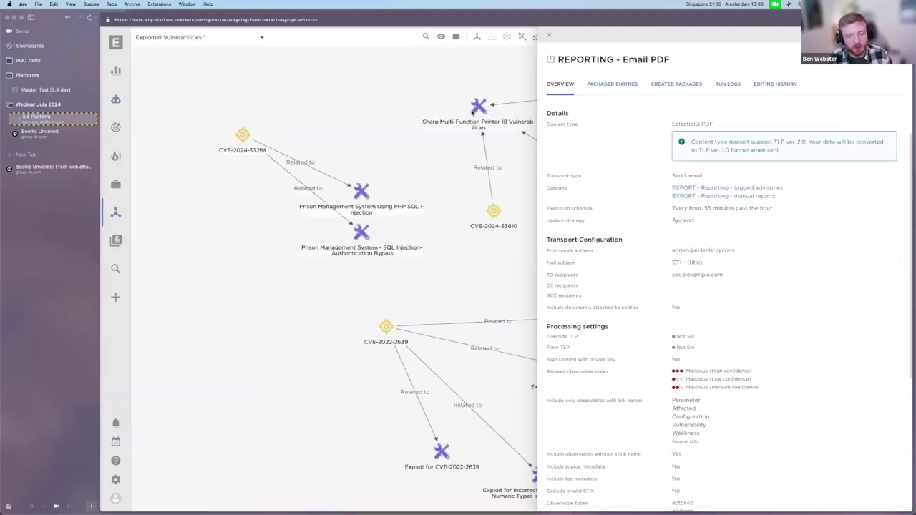
{"action": "left_click_drag", "start_coordinate": [500, 255], "coordinate": [261, 272]}
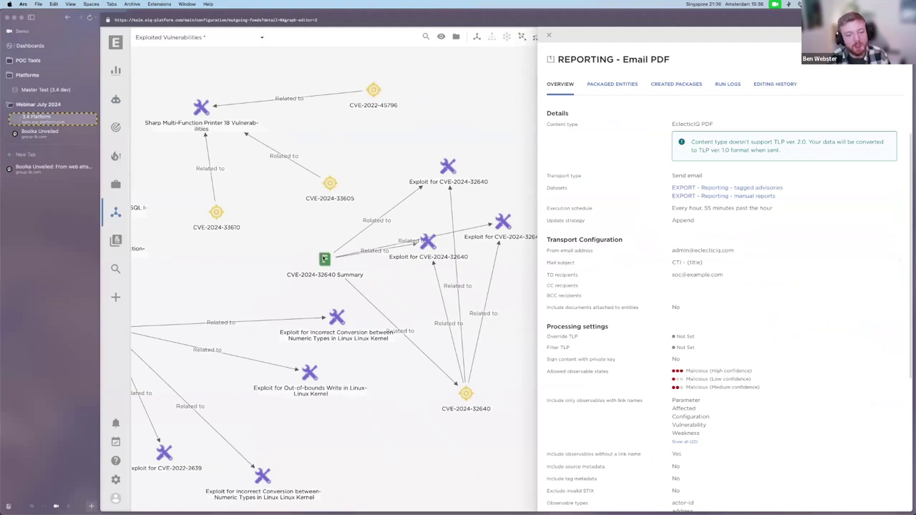
{"action": "right_click", "coordinate": [324, 259]}
{"action": "mouse_move", "coordinate": [387, 248]}
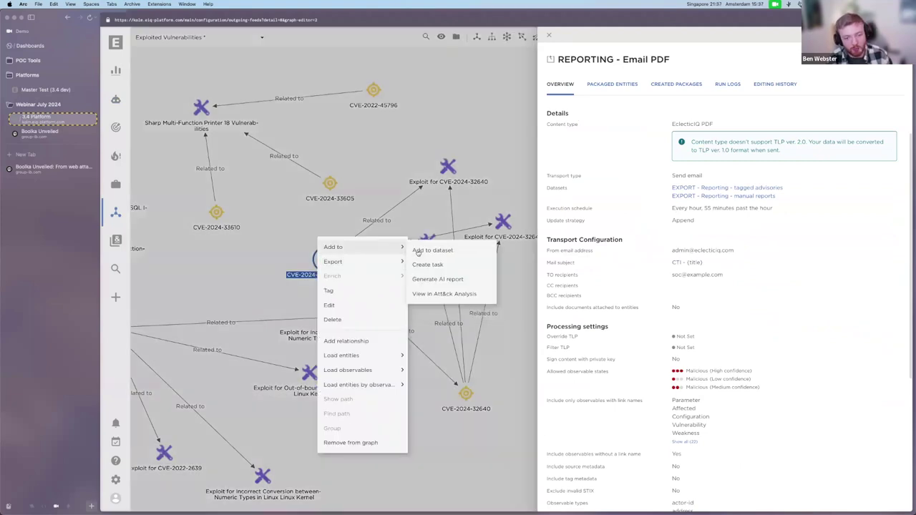
{"action": "left_click", "coordinate": [430, 251]}
{"action": "left_click", "coordinate": [423, 134]}
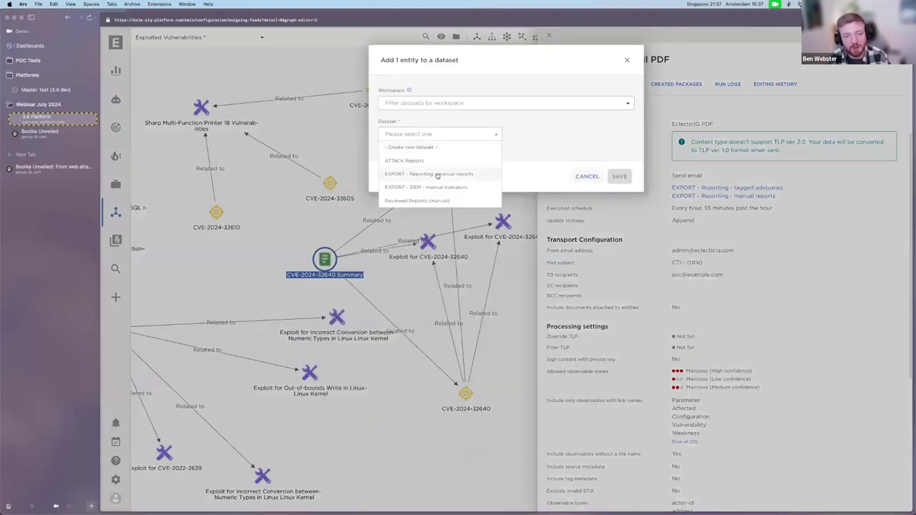
{"action": "scroll", "coordinate": [437, 175], "scroll_direction": "up", "scroll_amount": 5}
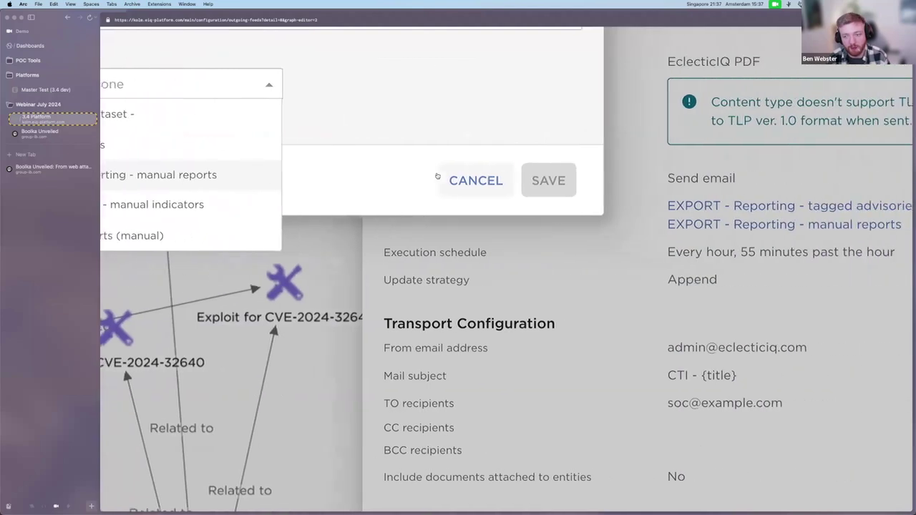
{"action": "scroll", "coordinate": [451, 177], "scroll_direction": "down", "scroll_amount": 5}
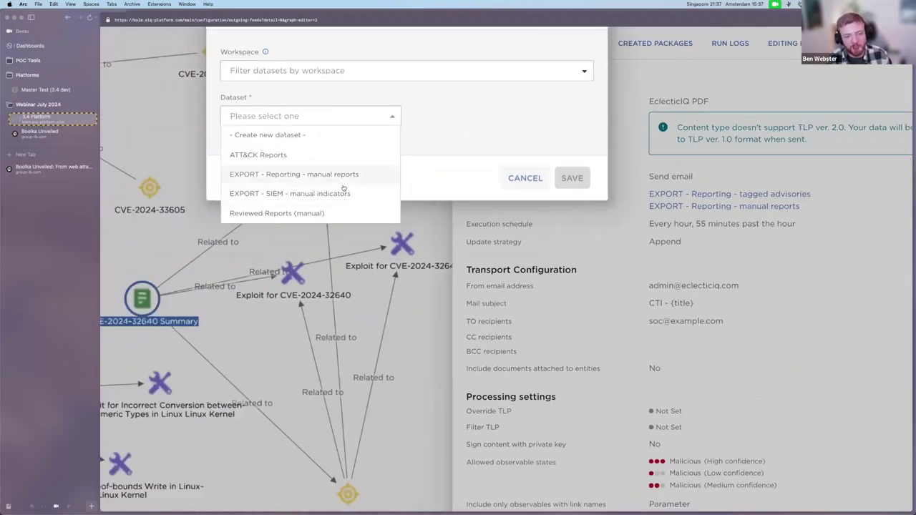
{"action": "scroll", "coordinate": [353, 188], "scroll_direction": "up", "scroll_amount": 1}
{"action": "scroll", "coordinate": [353, 188], "scroll_direction": "up", "scroll_amount": 1}
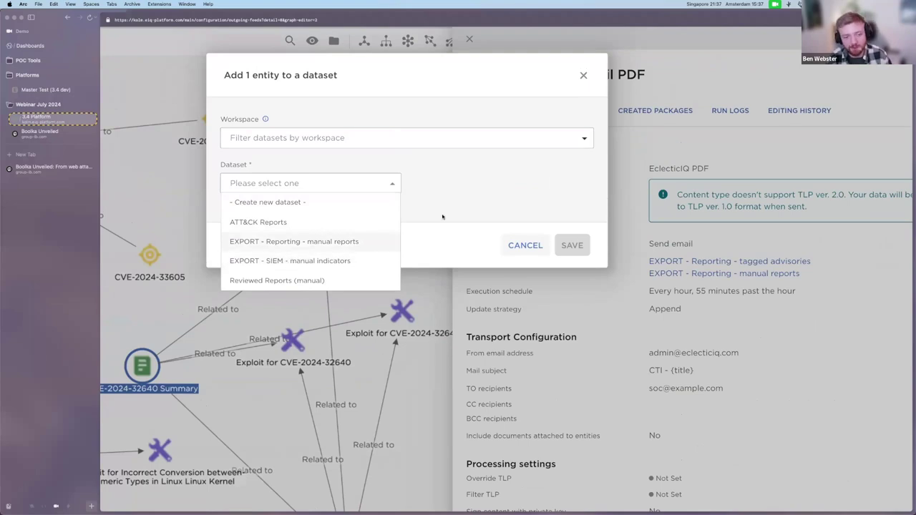
{"action": "key", "text": "super+minus"}
{"action": "left_click", "coordinate": [568, 122]}
{"action": "left_click", "coordinate": [626, 60]}
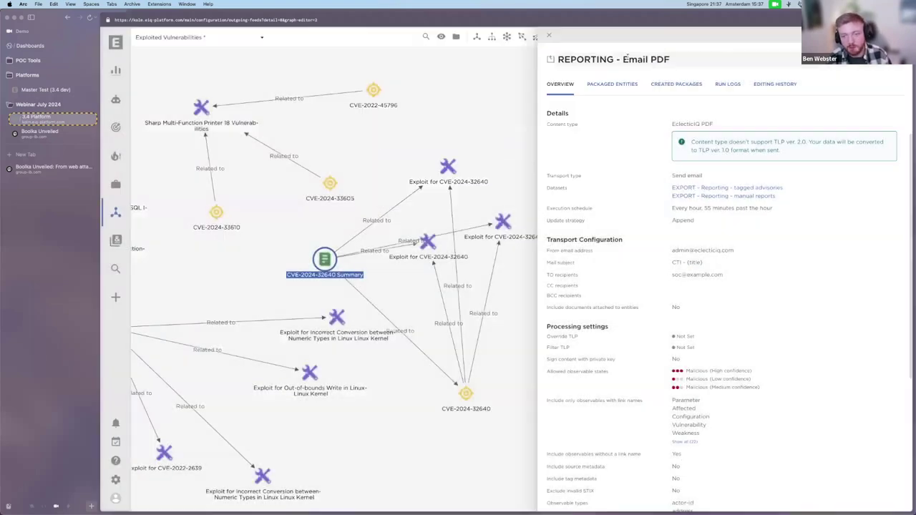
Check the Email PDF feed's packaged entities and return to its overview
{"action": "left_click", "coordinate": [612, 87]}
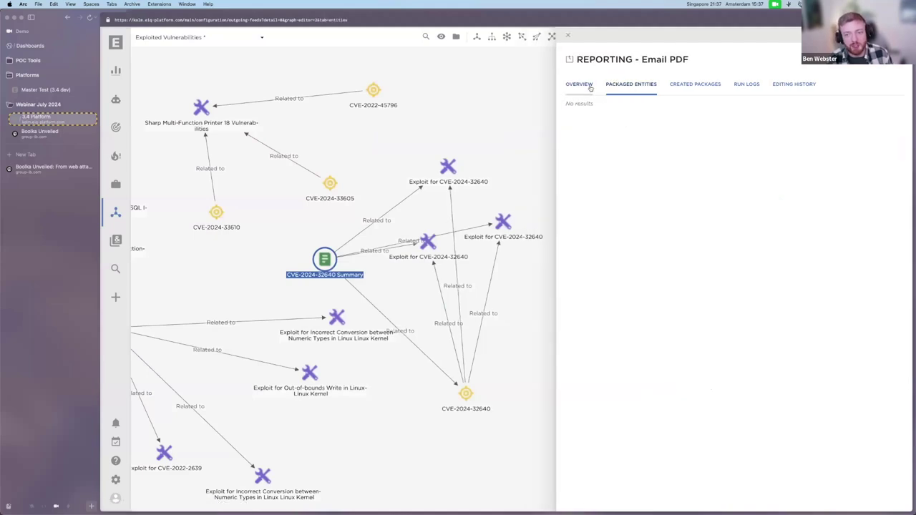
{"action": "left_click", "coordinate": [580, 86]}
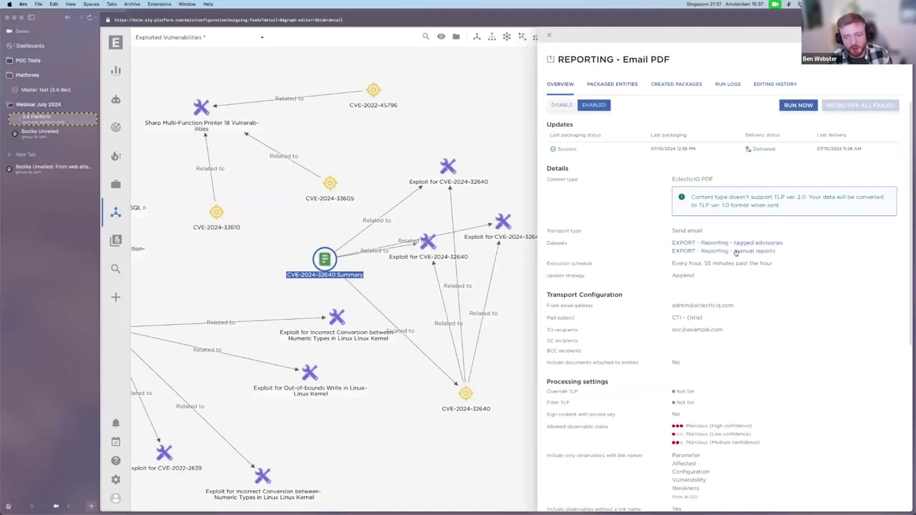
Open the CVE-2024-32640 Summary report's details from the graph and set its TLP to Amber Strict
{"action": "right_click", "coordinate": [325, 259]}
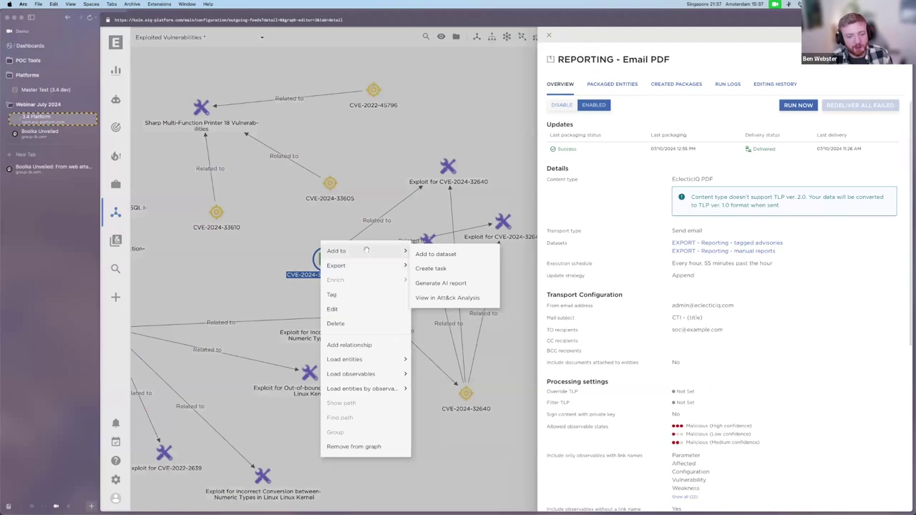
{"action": "key", "text": "Escape"}
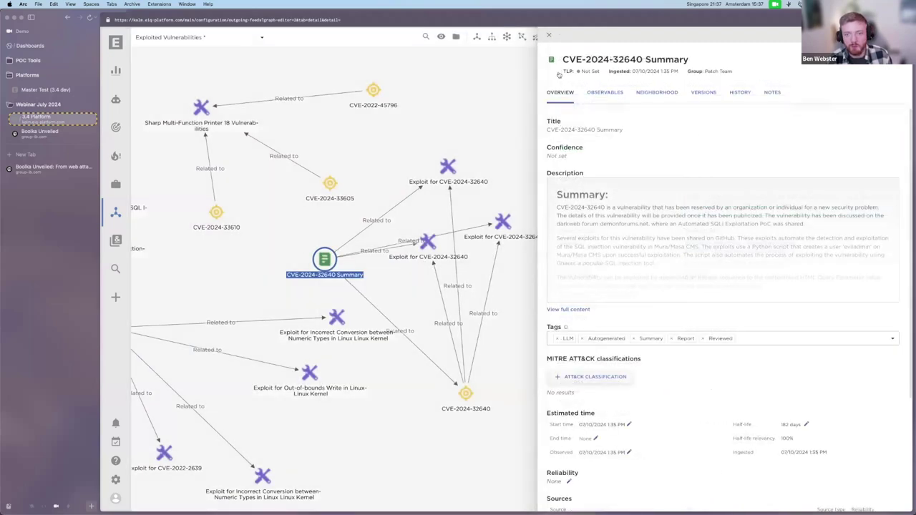
{"action": "left_click", "coordinate": [582, 70]}
{"action": "left_click", "coordinate": [465, 103]}
{"action": "left_click", "coordinate": [425, 148]}
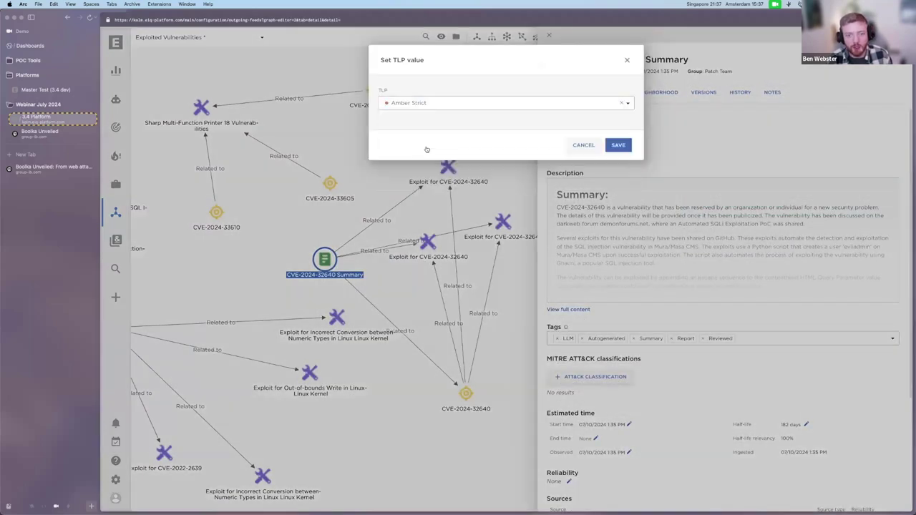
{"action": "left_click", "coordinate": [618, 145]}
Add the CVE-2024-32640 Summary report to the dataset EXPORT - Reporting - manual reports
{"action": "right_click", "coordinate": [321, 255]}
{"action": "mouse_move", "coordinate": [357, 250]}
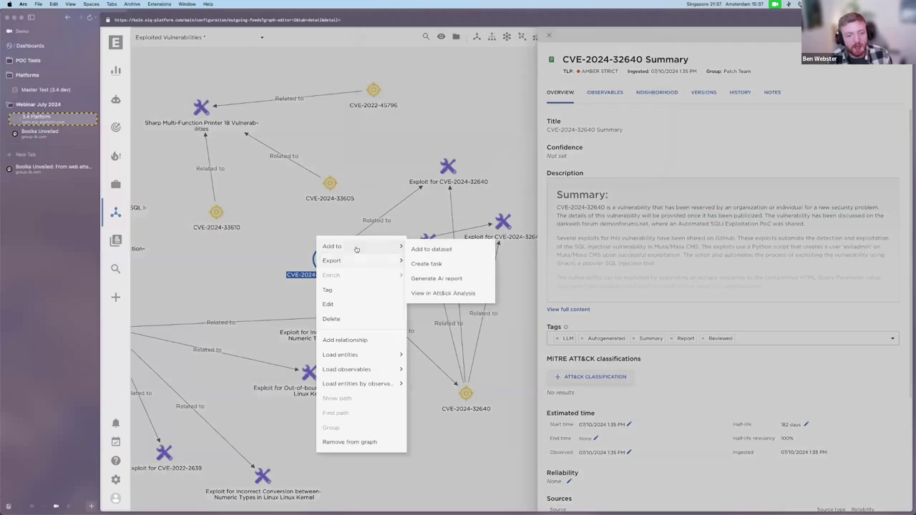
{"action": "left_click", "coordinate": [440, 250]}
{"action": "left_click", "coordinate": [443, 134]}
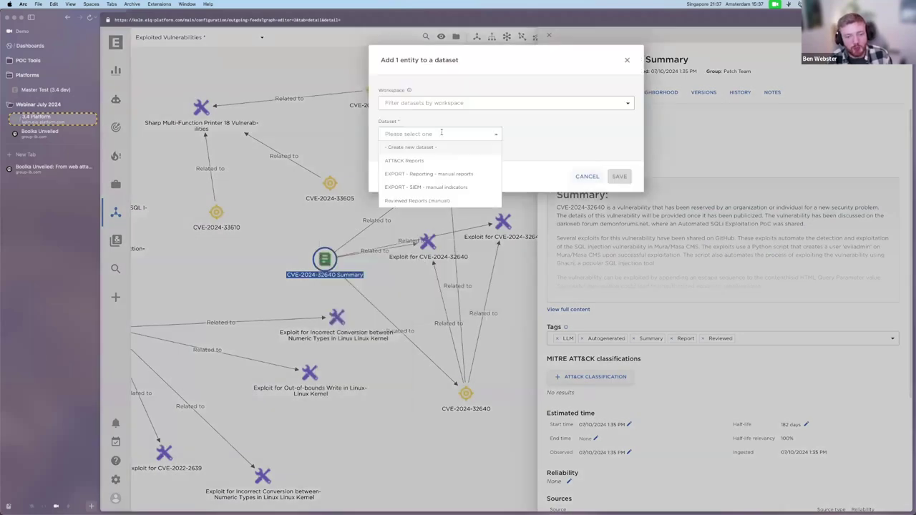
{"action": "left_click", "coordinate": [430, 186]}
{"action": "left_click", "coordinate": [619, 176]}
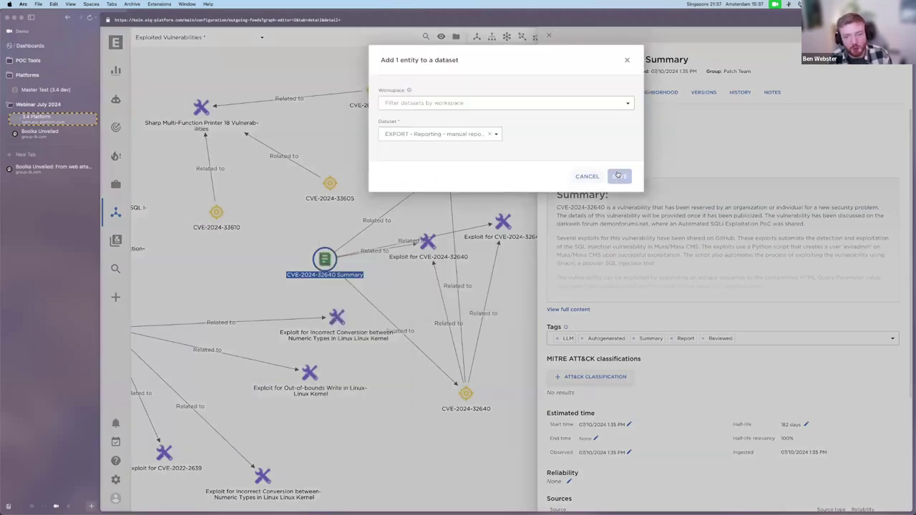
Return to the outgoing feeds configuration and run the REPORTING - Email PDF feed immediately
{"action": "left_click", "coordinate": [115, 99]}
{"action": "left_click", "coordinate": [214, 87]}
{"action": "left_click", "coordinate": [372, 83]}
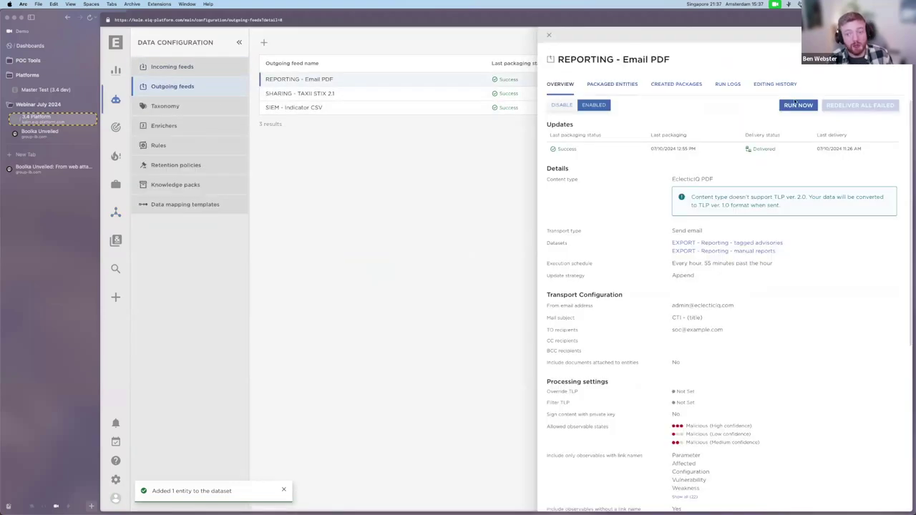
{"action": "left_click", "coordinate": [799, 105]}
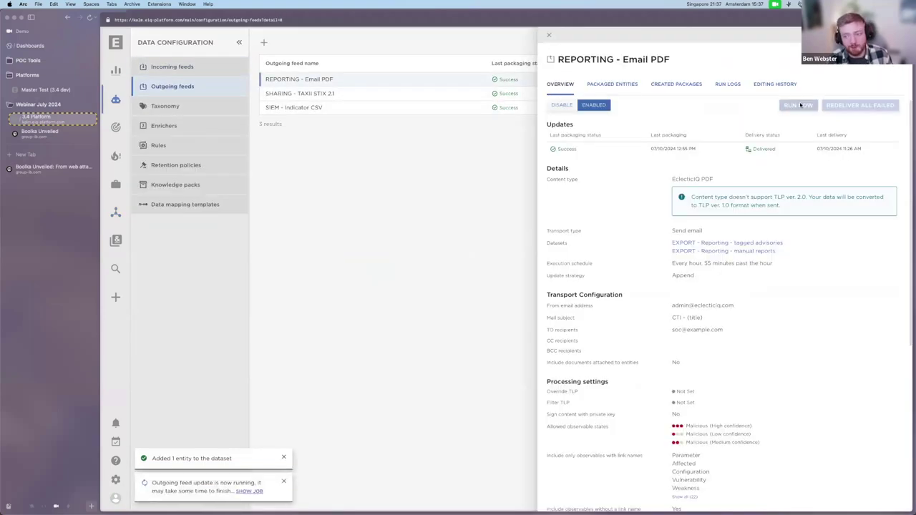
Review the Email PDF feed's packaged entities, created packages and run logs, and close its details
{"action": "left_click", "coordinate": [614, 86]}
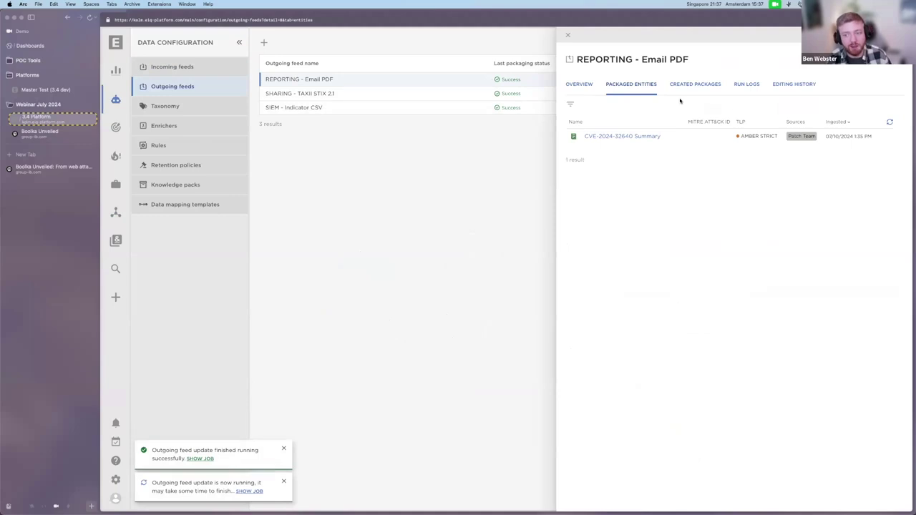
{"action": "scroll", "coordinate": [681, 98], "scroll_direction": "up", "scroll_amount": 5}
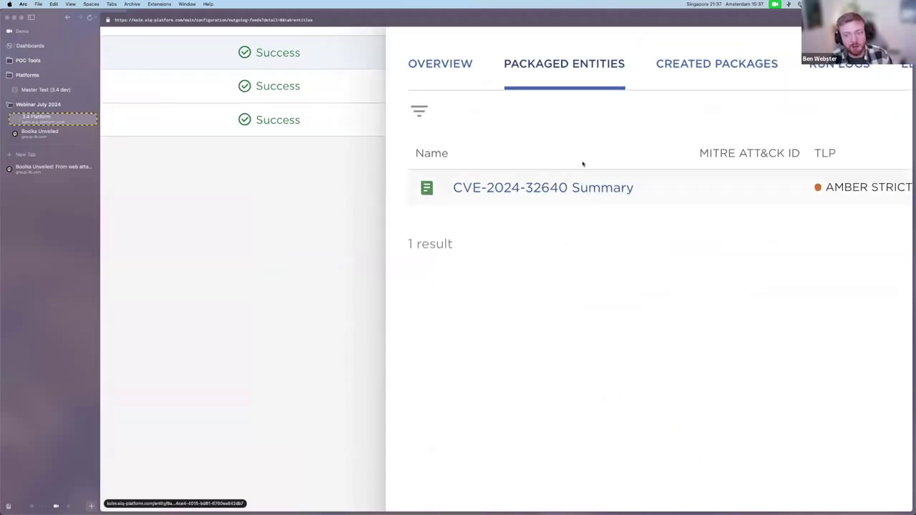
{"action": "left_click", "coordinate": [716, 63]}
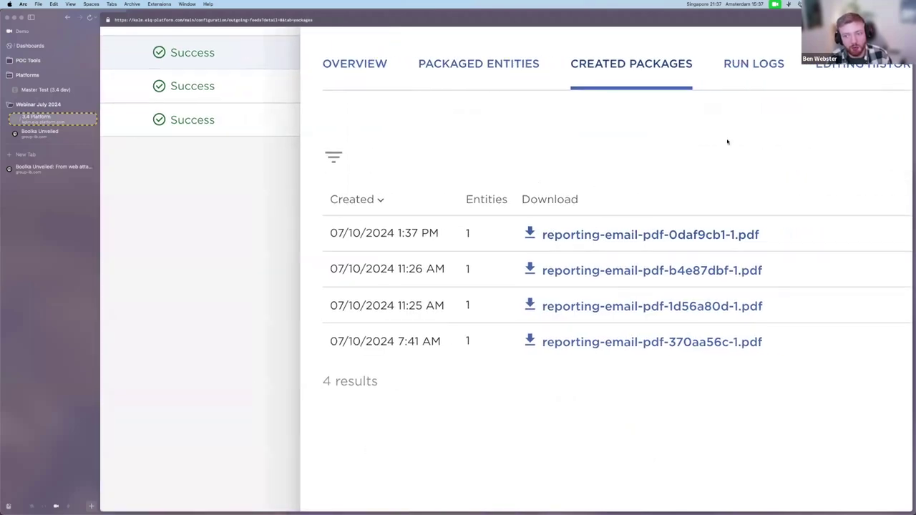
{"action": "left_click", "coordinate": [760, 73]}
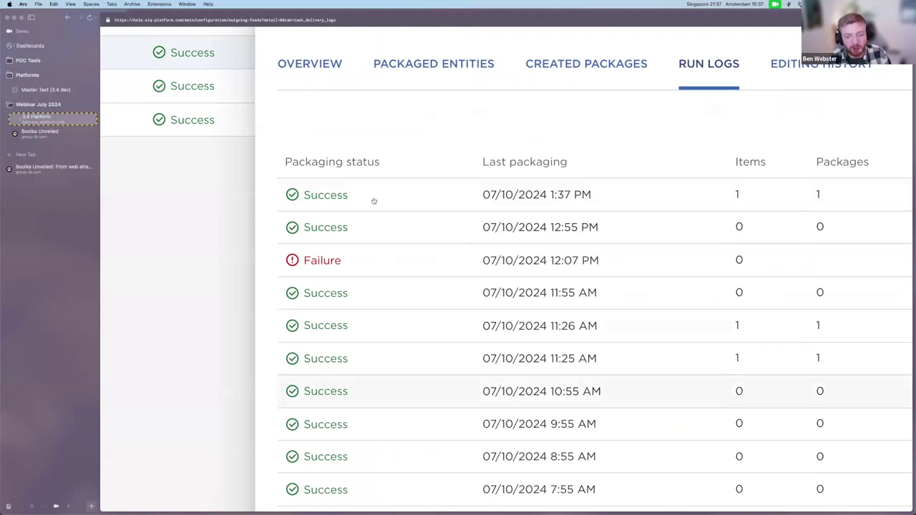
{"action": "key", "text": "super+minus"}
{"action": "key", "text": "super+minus"}
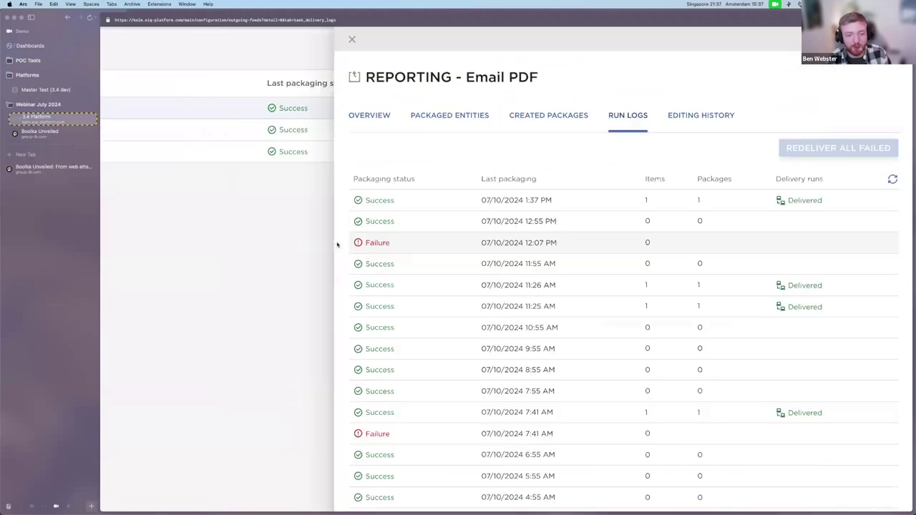
{"action": "left_click", "coordinate": [461, 172]}
{"action": "left_click", "coordinate": [501, 198]}
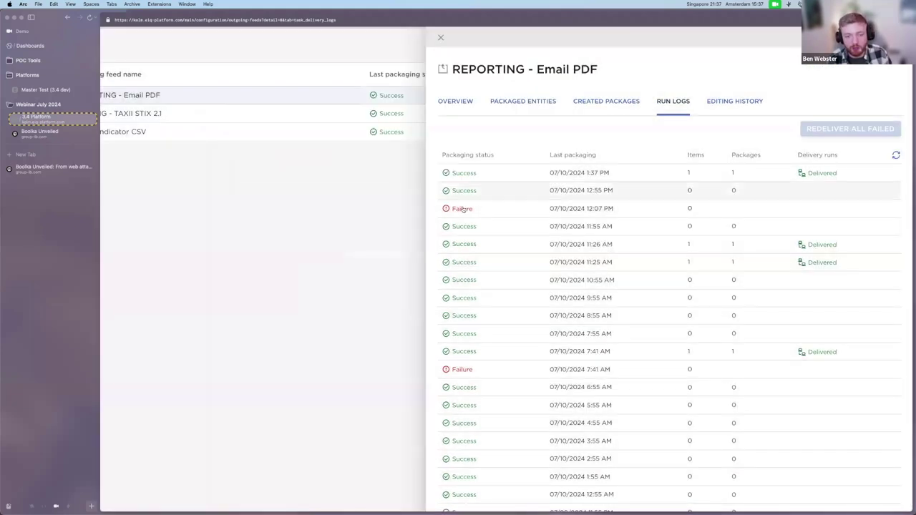
{"action": "key", "text": "super+minus"}
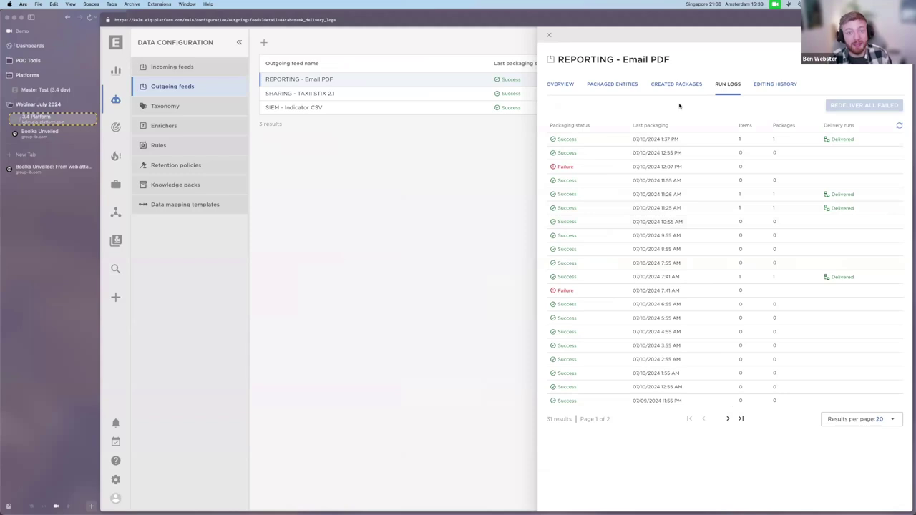
{"action": "left_click", "coordinate": [549, 35]}
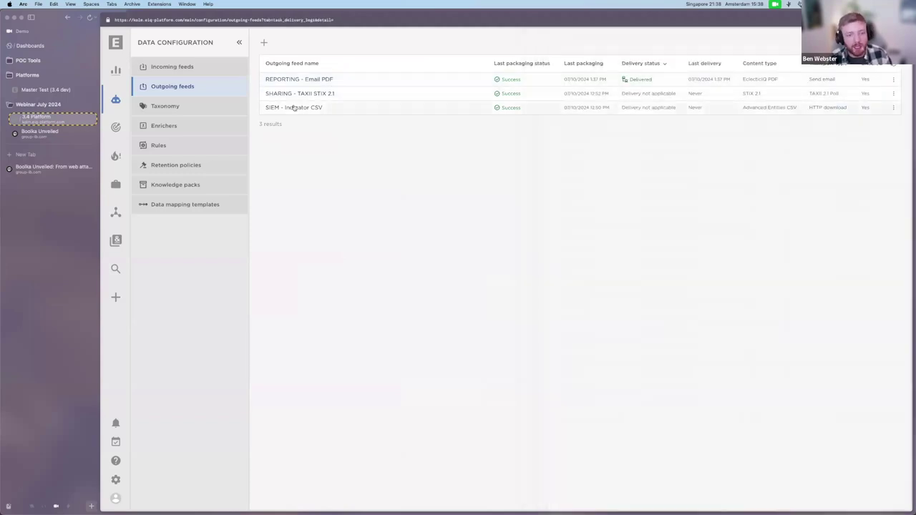
Open the form for a new outgoing feed and browse the available transport types
{"action": "left_click", "coordinate": [264, 43]}
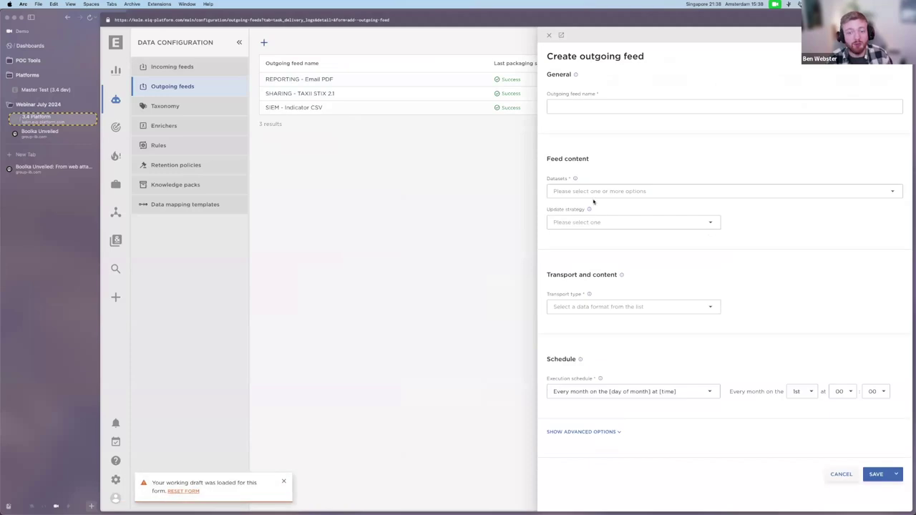
{"action": "left_click", "coordinate": [572, 307]}
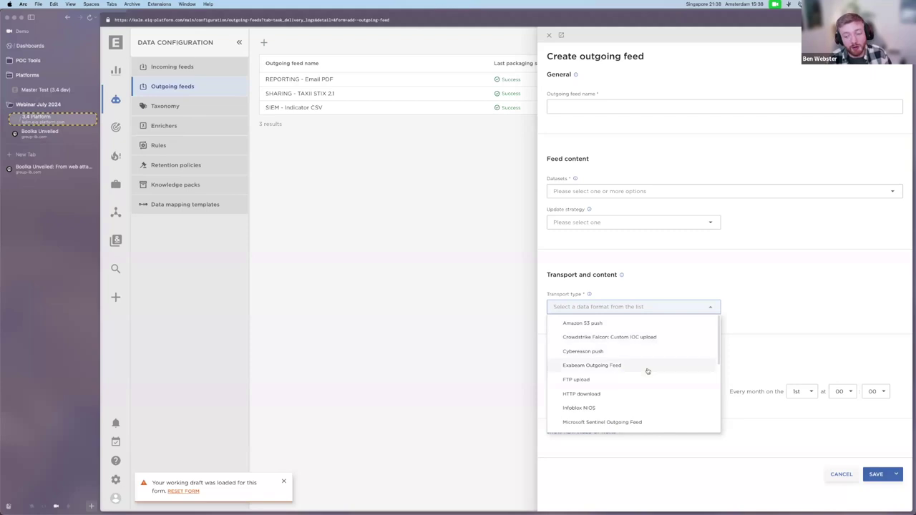
{"action": "scroll", "coordinate": [649, 370], "scroll_direction": "up", "scroll_amount": 5}
{"action": "scroll", "coordinate": [704, 188], "scroll_direction": "down", "scroll_amount": 2}
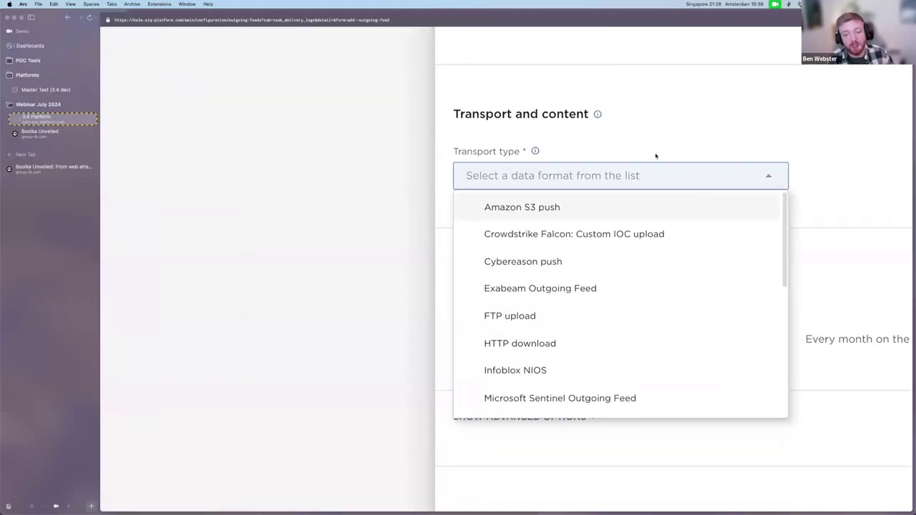
{"action": "scroll", "coordinate": [654, 153], "scroll_direction": "right", "scroll_amount": 3}
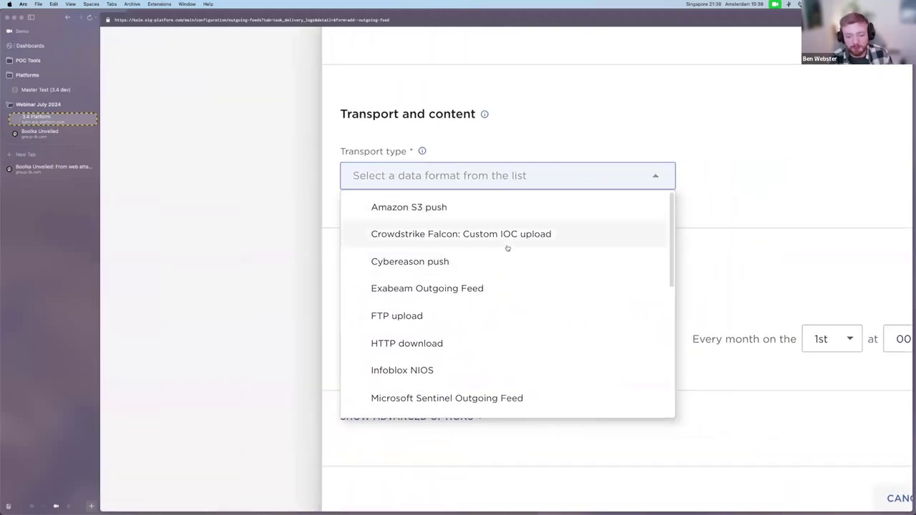
{"action": "scroll", "coordinate": [507, 247], "scroll_direction": "down", "scroll_amount": 3}
{"action": "scroll", "coordinate": [507, 248], "scroll_direction": "down", "scroll_amount": 1}
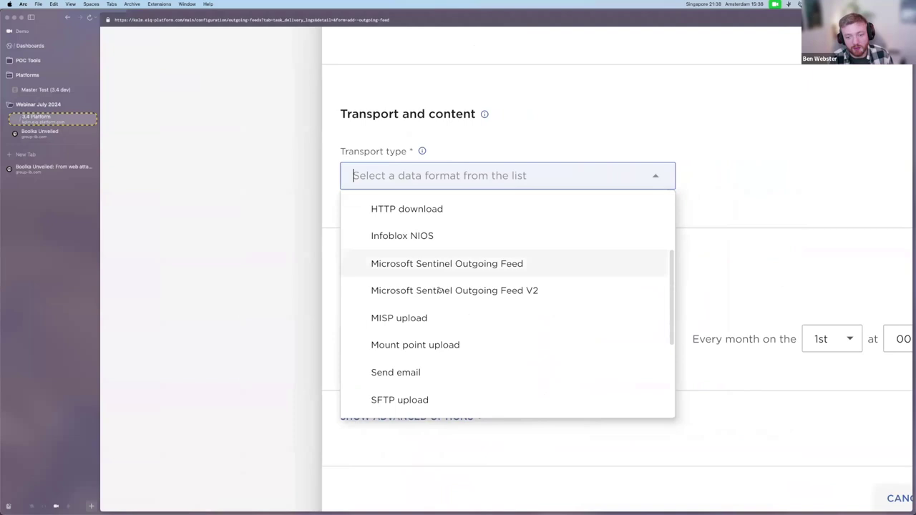
Choose Microsoft Sentinel Outgoing Feed V2 as the transport type, review its configuration fields, and close the form without saving
{"action": "left_click", "coordinate": [504, 292]}
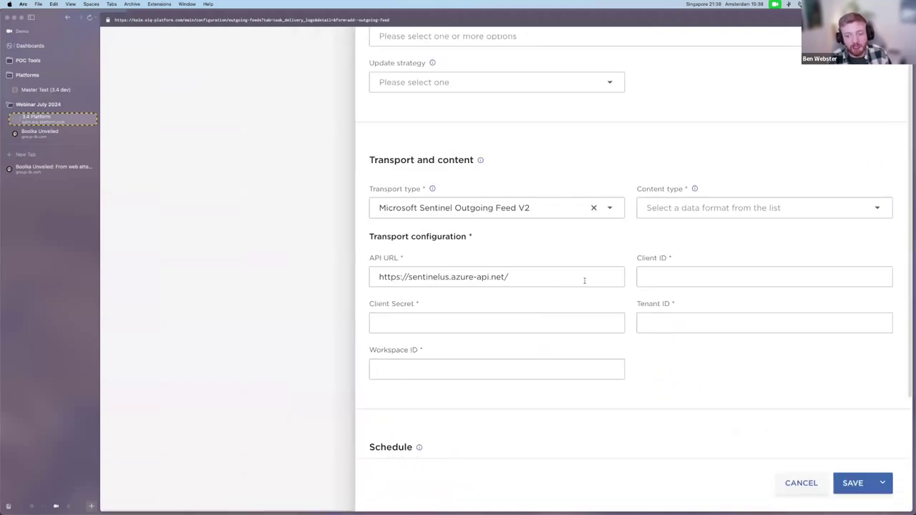
{"action": "key", "text": "super+minus"}
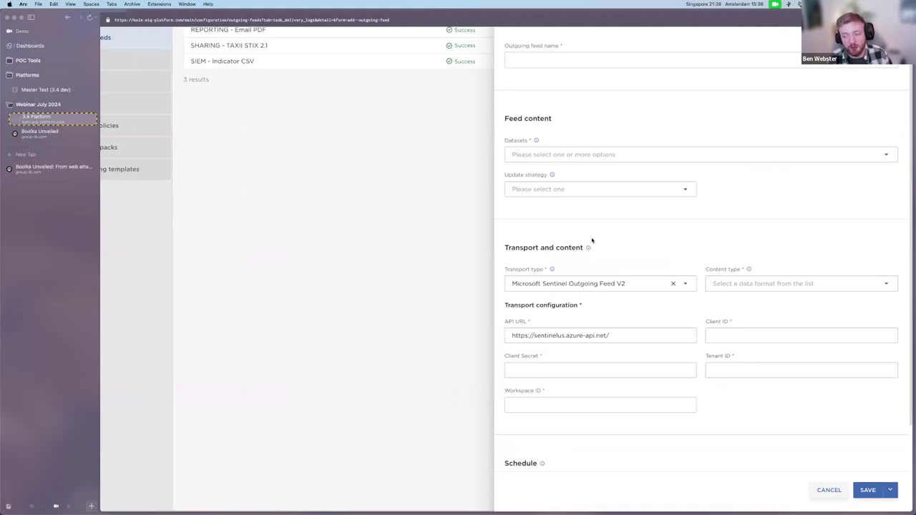
{"action": "key", "text": "super+minus"}
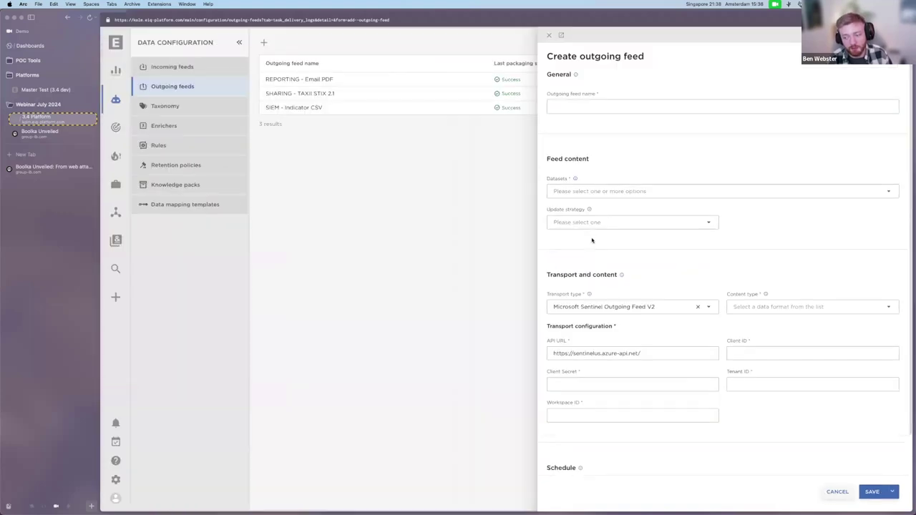
{"action": "left_click", "coordinate": [549, 36]}
Review the overview settings of the SHARING - TAXII STIX 2.1 and SIEM - Indicator CSV outgoing feeds
{"action": "left_click", "coordinate": [319, 94]}
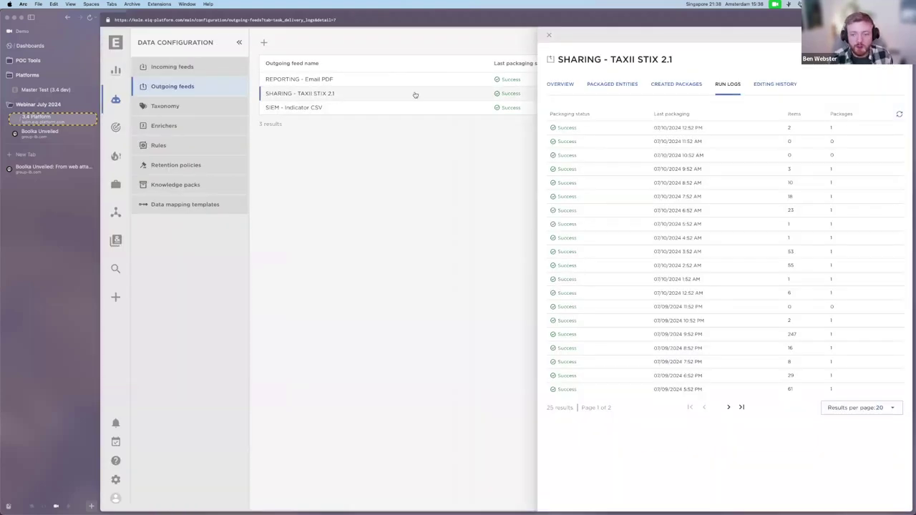
{"action": "left_click", "coordinate": [562, 84]}
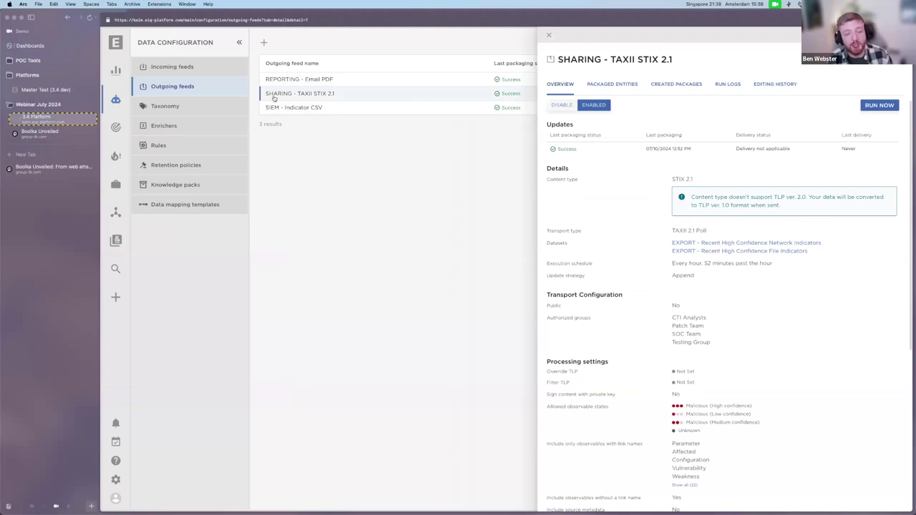
{"action": "left_click", "coordinate": [342, 111]}
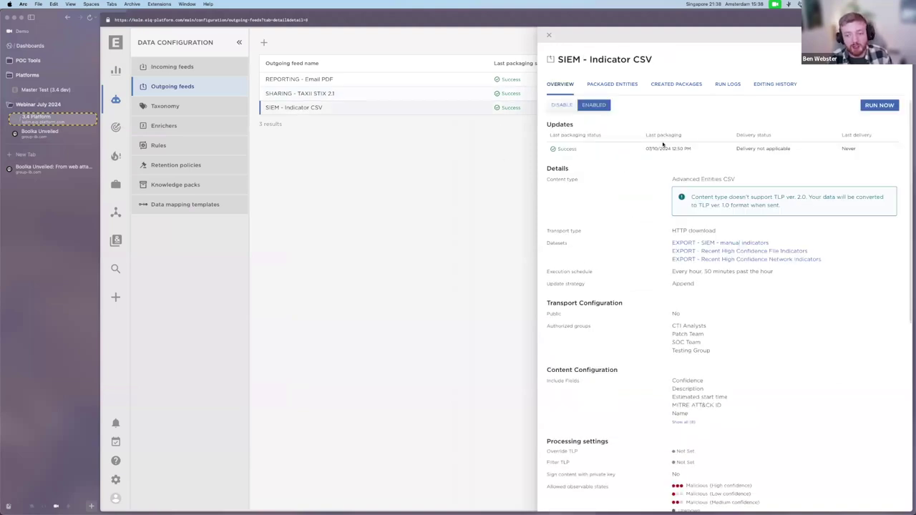
{"action": "left_click", "coordinate": [311, 94]}
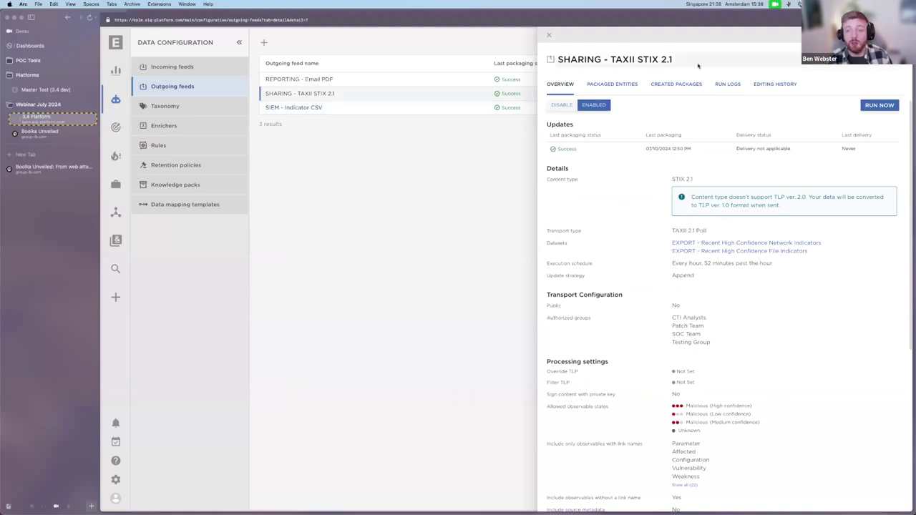
Examine the TAXII STIX 2.1 feed's created packages, highlight its poll API root URL and collection ID, and close the details
{"action": "left_click", "coordinate": [675, 86]}
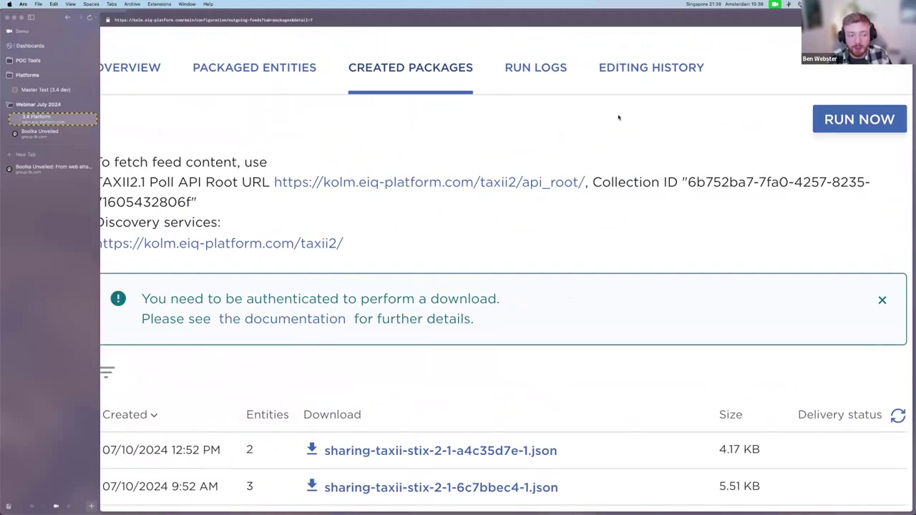
{"action": "left_click_drag", "start_coordinate": [135, 182], "coordinate": [238, 203]}
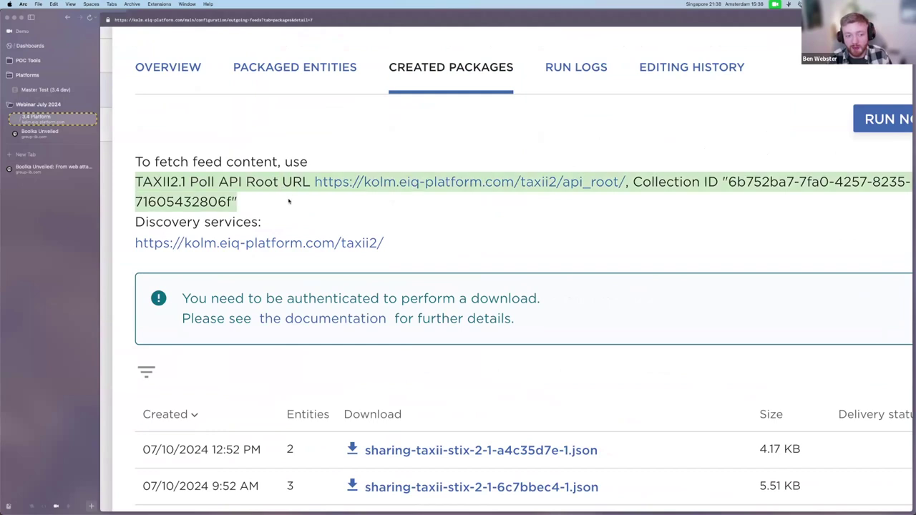
{"action": "left_click", "coordinate": [238, 202]}
{"action": "left_click_drag", "start_coordinate": [136, 182], "coordinate": [274, 199]}
{"action": "left_click", "coordinate": [274, 201]}
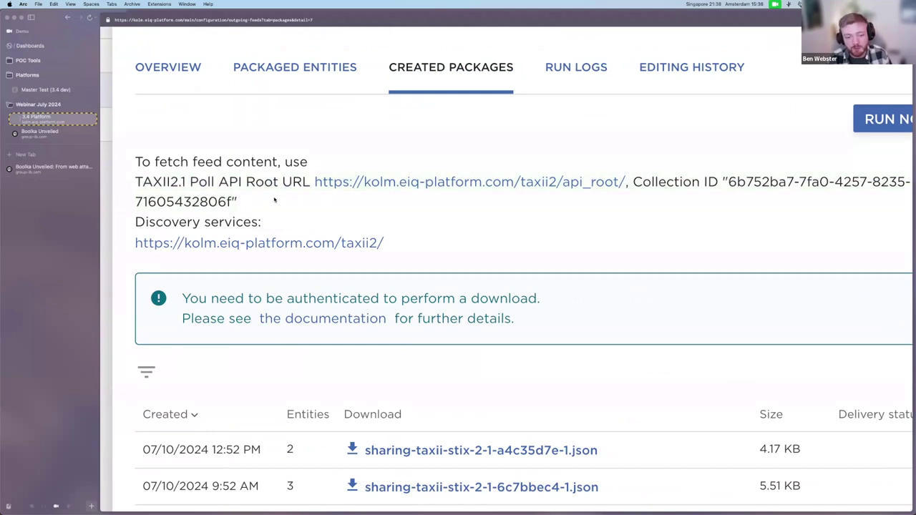
{"action": "scroll", "coordinate": [274, 201], "scroll_direction": "down", "scroll_amount": 5}
{"action": "left_click", "coordinate": [272, 201]}
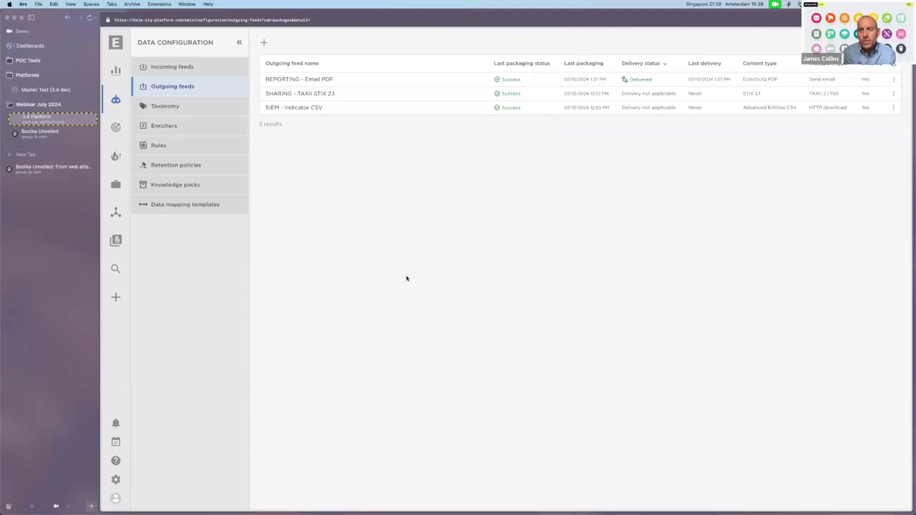
{"action": "key", "text": "super+t"}
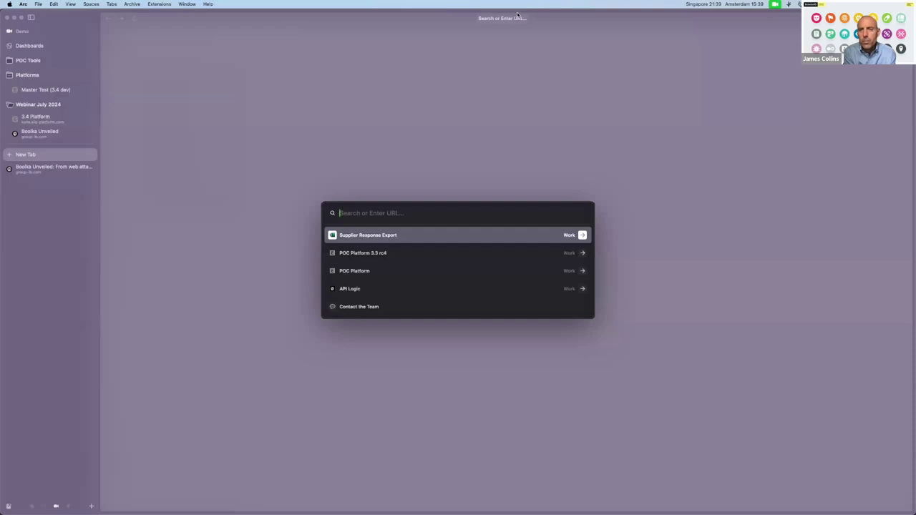
{"action": "key", "text": "Escape"}
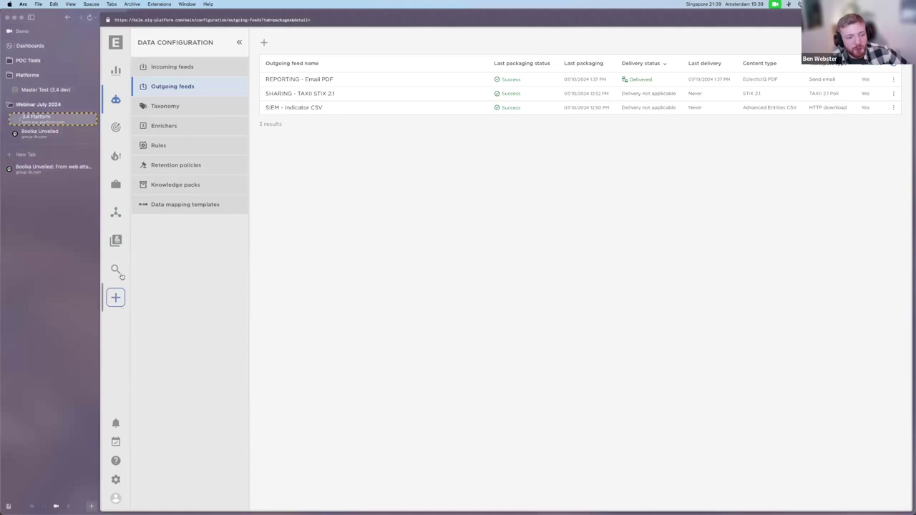
Start a new indicator titled "IP test" with "1.2.3.4" as its analysis text
{"action": "left_click", "coordinate": [115, 297]}
{"action": "left_click", "coordinate": [166, 230]}
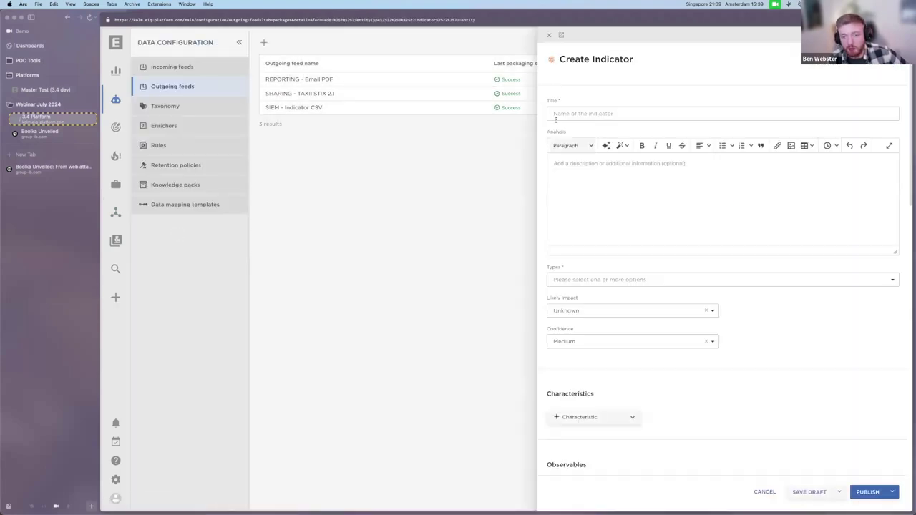
{"action": "left_click", "coordinate": [604, 116]}
{"action": "type", "text": "IP test"}
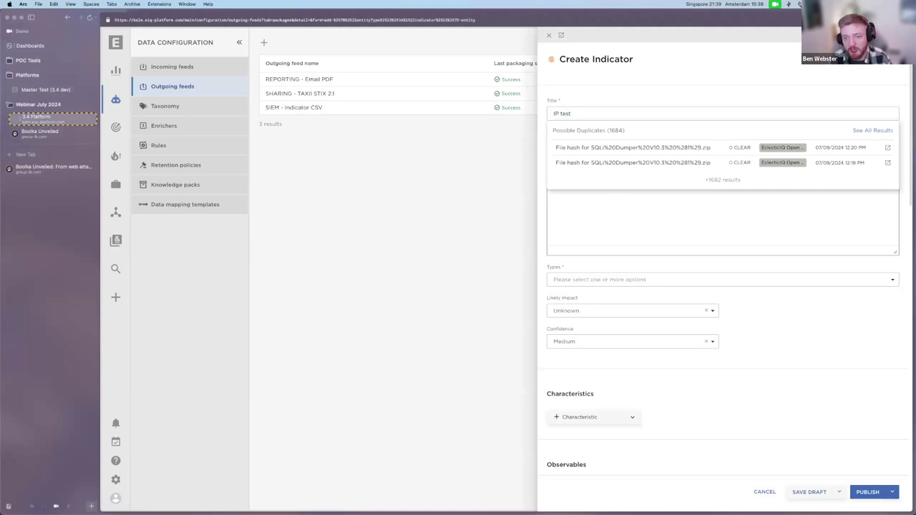
{"action": "key", "text": "Tab"}
{"action": "type", "text": "1.2.3.4"}
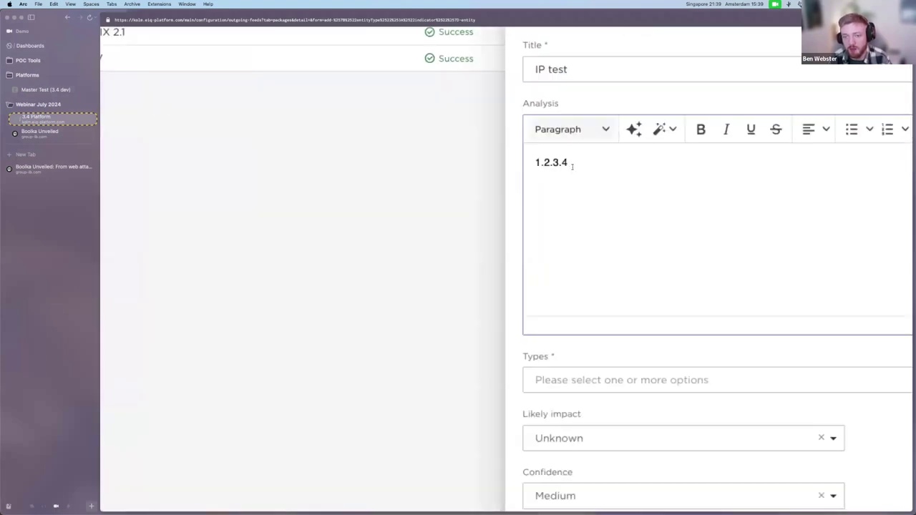
{"action": "scroll", "coordinate": [573, 166], "scroll_direction": "up", "scroll_amount": 3}
{"action": "left_click_drag", "start_coordinate": [519, 165], "coordinate": [581, 164]}
{"action": "left_click", "coordinate": [595, 164]}
{"action": "scroll", "coordinate": [567, 300], "scroll_direction": "down", "scroll_amount": 3}
Set the indicator's type to IP Watchlist and its source to Testing Group, and publish it
{"action": "left_click", "coordinate": [569, 280]}
{"action": "left_click", "coordinate": [573, 306]}
{"action": "scroll", "coordinate": [605, 272], "scroll_direction": "down", "scroll_amount": 5}
{"action": "scroll", "coordinate": [606, 275], "scroll_direction": "down", "scroll_amount": 6}
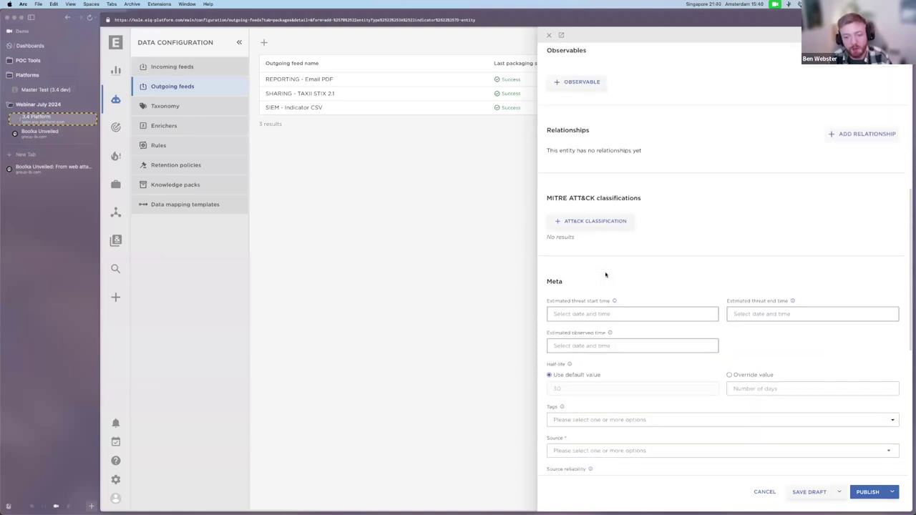
{"action": "left_click", "coordinate": [578, 315]}
{"action": "left_click", "coordinate": [581, 332]}
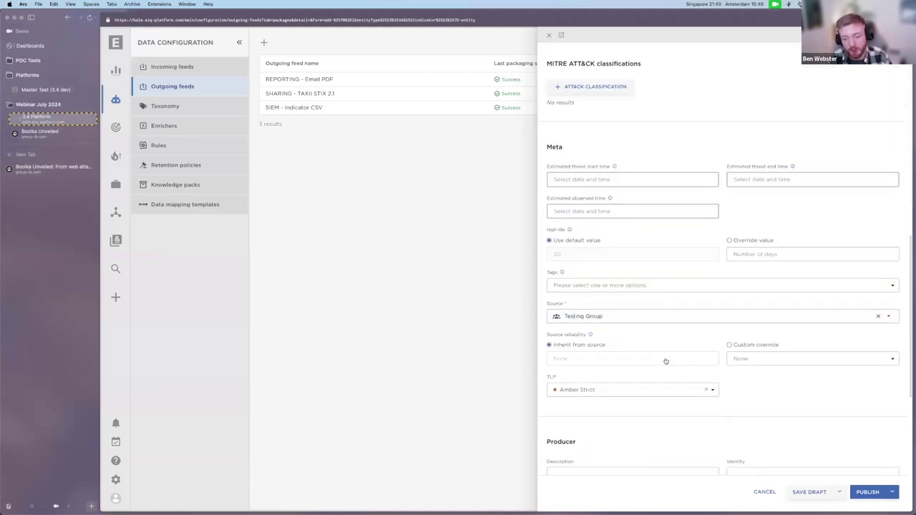
{"action": "left_click", "coordinate": [867, 492]}
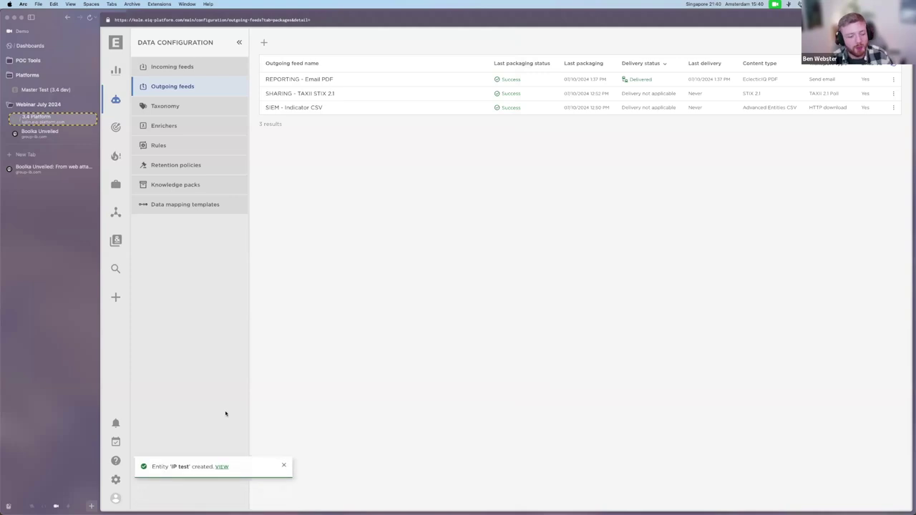
Open the published IP test indicator and examine its extracted ipv4 observable, including its relation and nested enrichment observables
{"action": "left_click", "coordinate": [223, 491]}
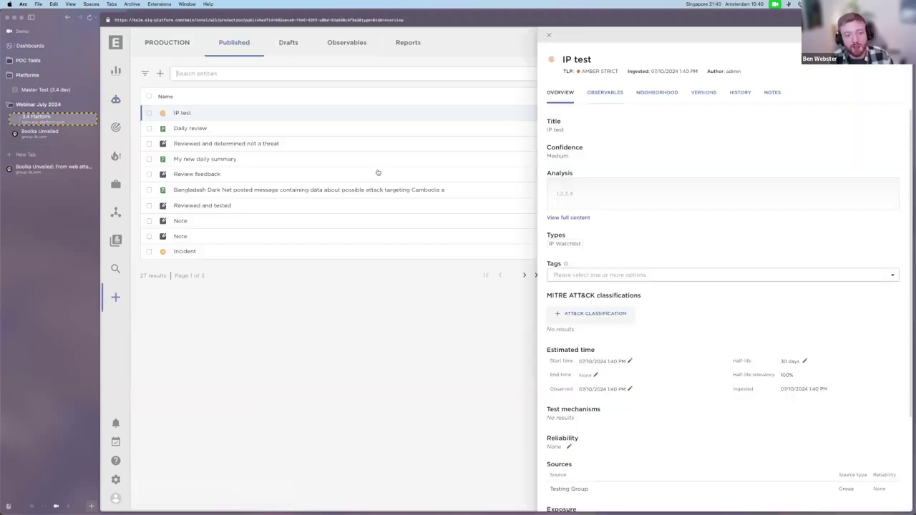
{"action": "left_click", "coordinate": [607, 95]}
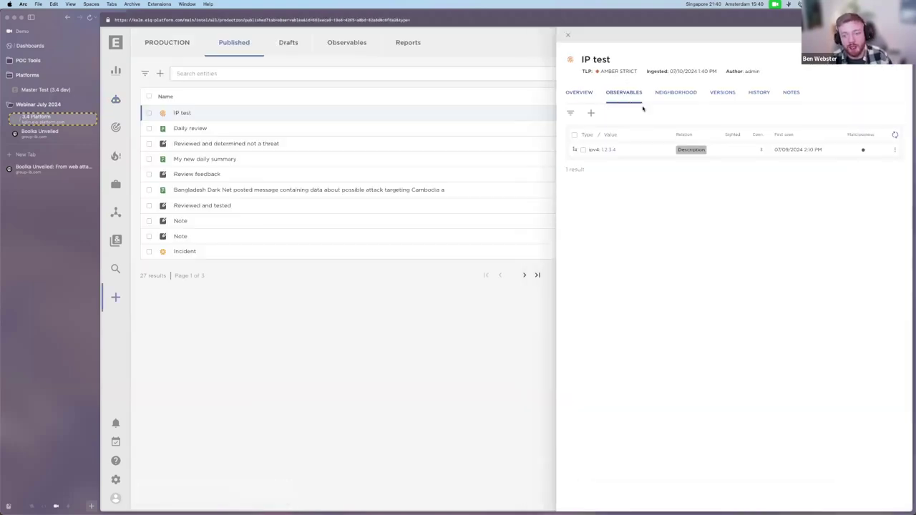
{"action": "scroll", "coordinate": [642, 107], "scroll_direction": "up", "scroll_amount": 5}
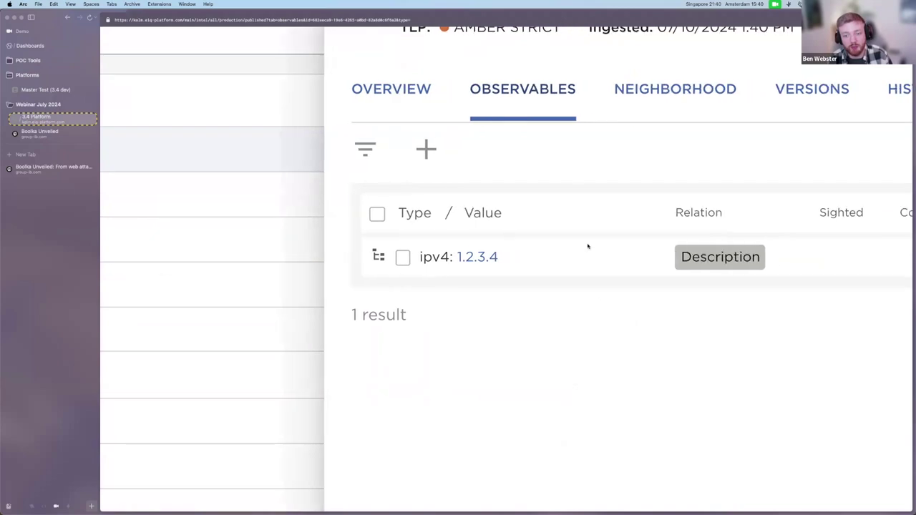
{"action": "left_click", "coordinate": [719, 258]}
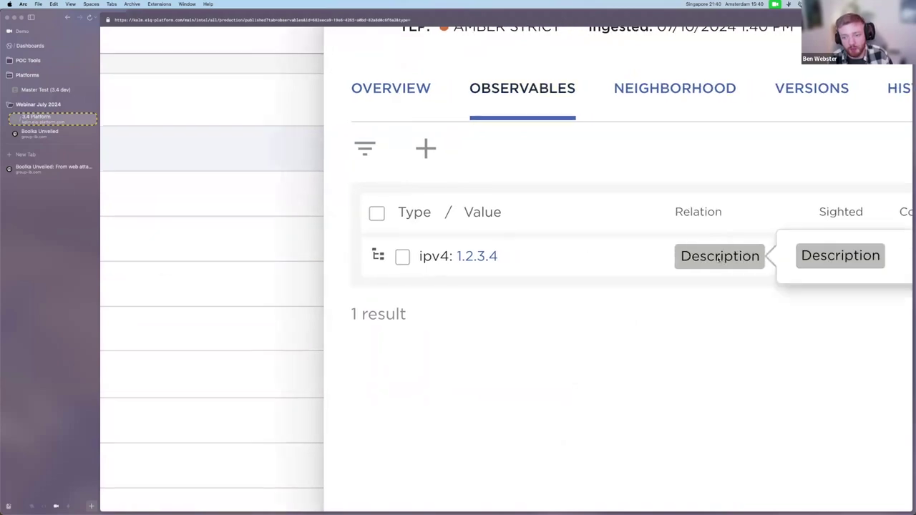
{"action": "left_click", "coordinate": [379, 256]}
{"action": "scroll", "coordinate": [537, 278], "scroll_direction": "down", "scroll_amount": 1}
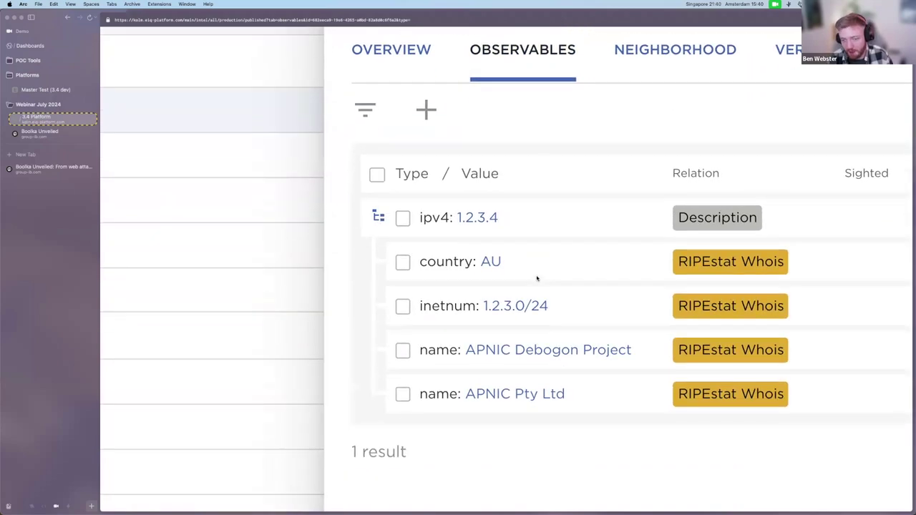
{"action": "scroll", "coordinate": [537, 278], "scroll_direction": "down", "scroll_amount": 5}
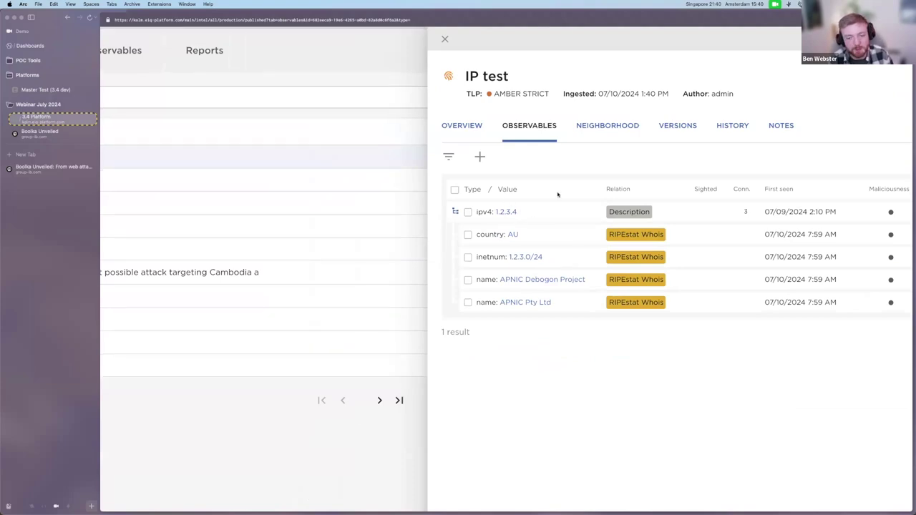
{"action": "scroll", "coordinate": [555, 186], "scroll_direction": "down", "scroll_amount": 5}
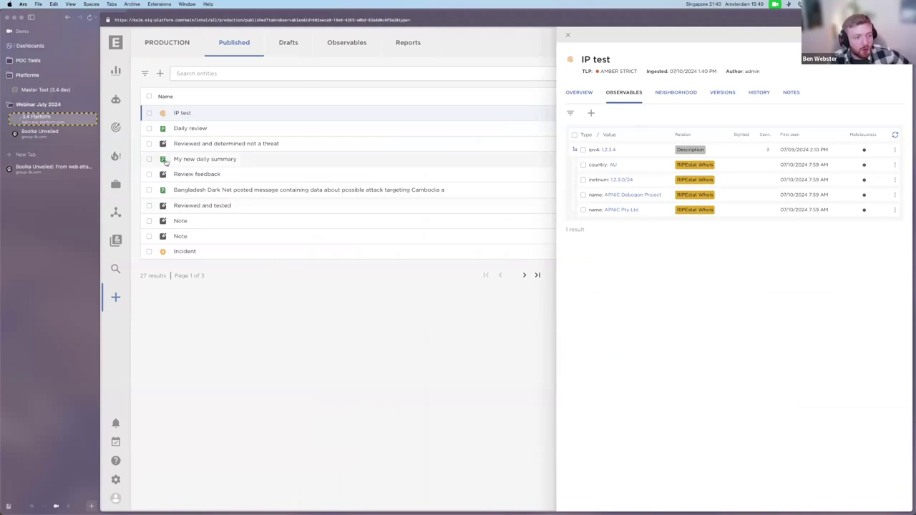
Open the saved graph Data Model July 2024 from the saved graphs
{"action": "mouse_move", "coordinate": [115, 215]}
{"action": "left_click", "coordinate": [219, 170]}
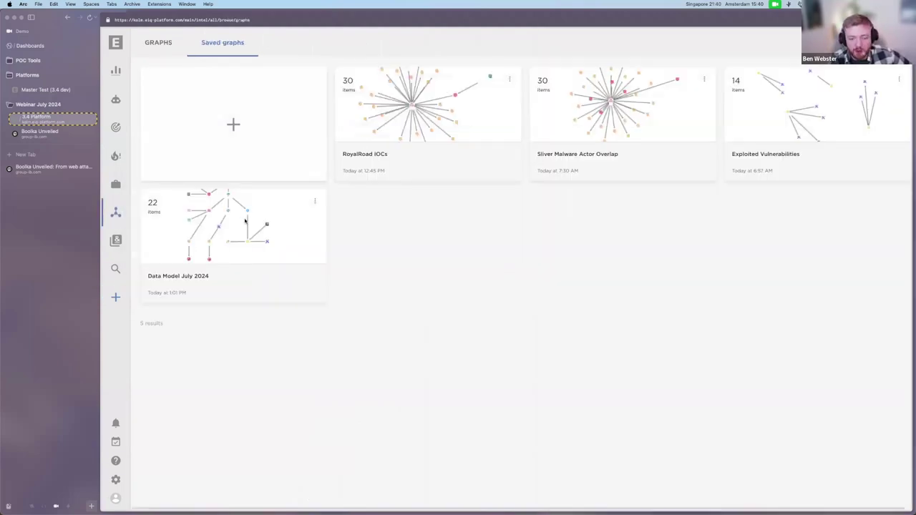
{"action": "left_click", "coordinate": [246, 223]}
{"action": "left_click", "coordinate": [550, 36]}
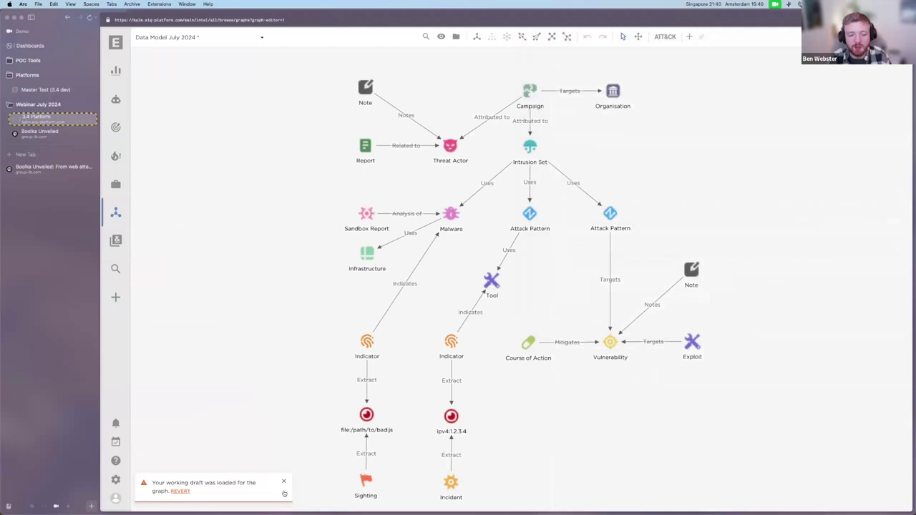
Examine the Sighting and Incident entities in the lower part of the data model graph
{"action": "left_click_drag", "start_coordinate": [314, 445], "coordinate": [314, 397]}
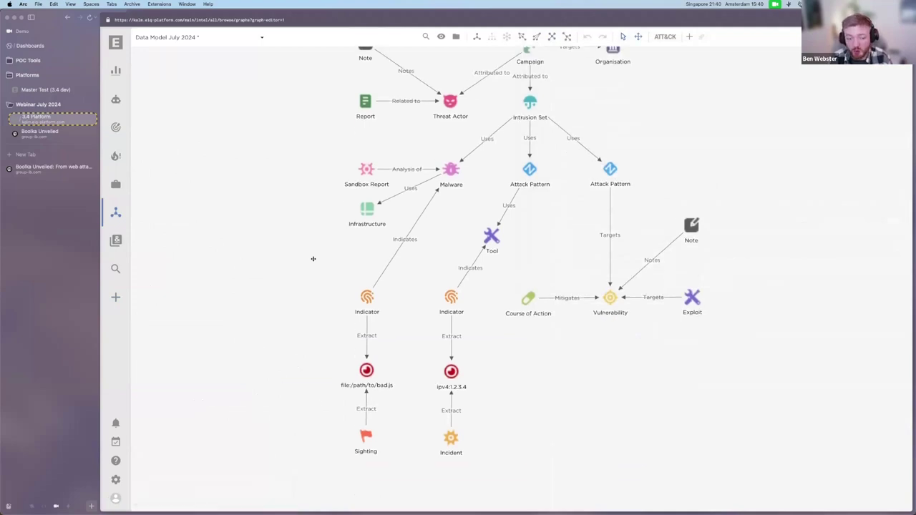
{"action": "scroll", "coordinate": [313, 258], "scroll_direction": "down", "scroll_amount": 5}
{"action": "scroll", "coordinate": [319, 260], "scroll_direction": "up", "scroll_amount": 5}
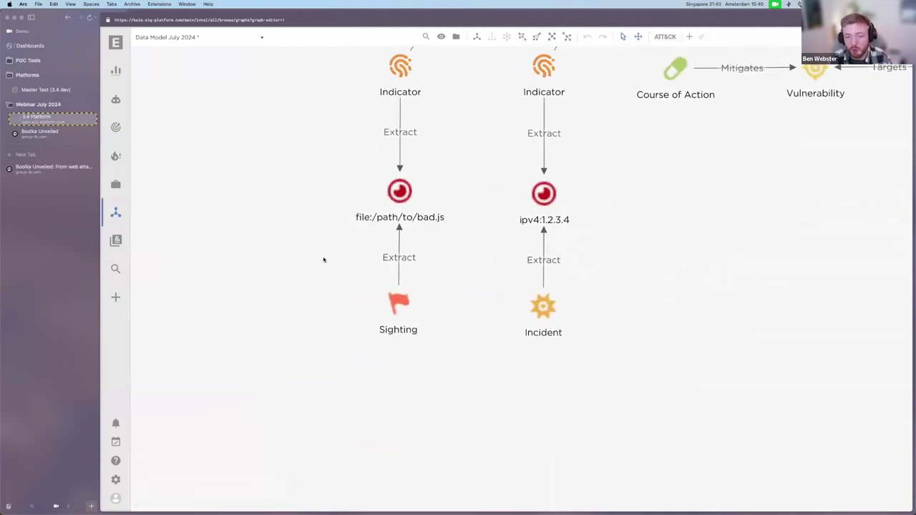
{"action": "scroll", "coordinate": [360, 239], "scroll_direction": "down", "scroll_amount": 2}
{"action": "left_click", "coordinate": [445, 288]}
{"action": "left_click", "coordinate": [381, 270]}
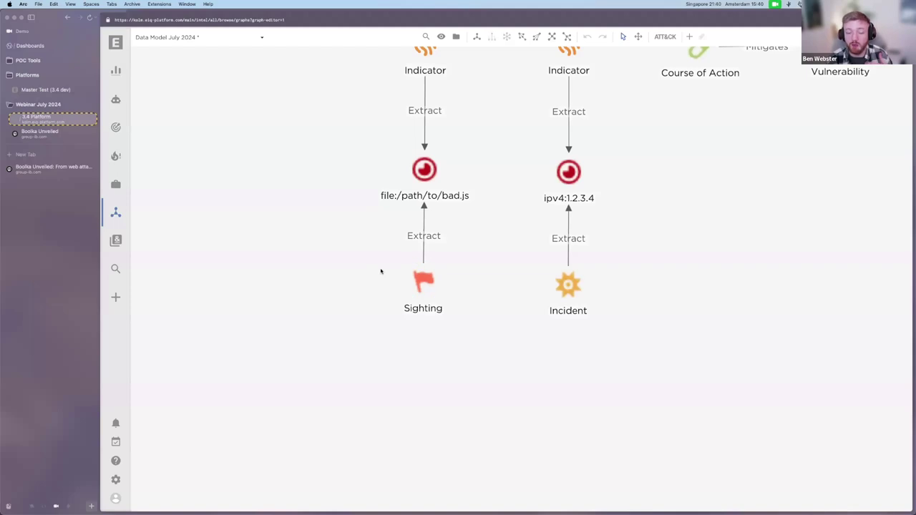
{"action": "left_click", "coordinate": [580, 291]}
{"action": "left_click", "coordinate": [649, 254]}
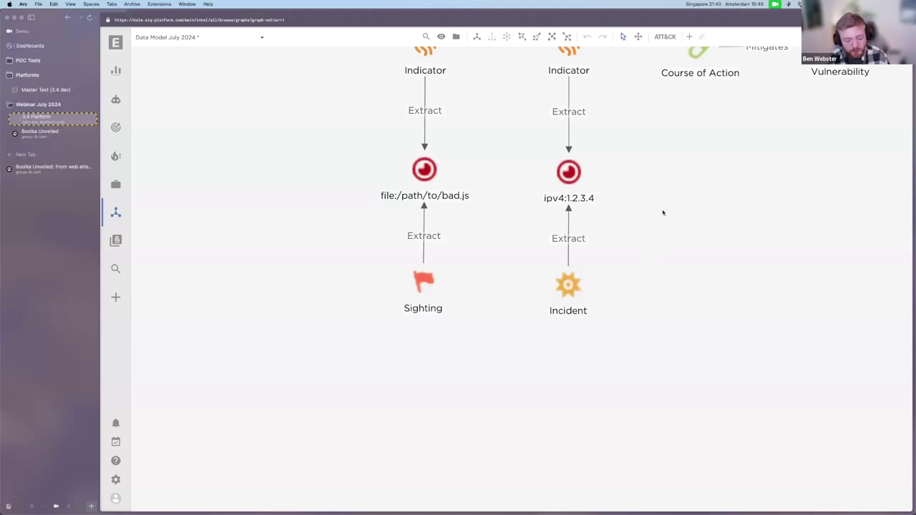
Highlight the Sighting and Incident nodes together with the file and ipv4 observables they connect to
{"action": "left_click_drag", "start_coordinate": [662, 213], "coordinate": [641, 247]}
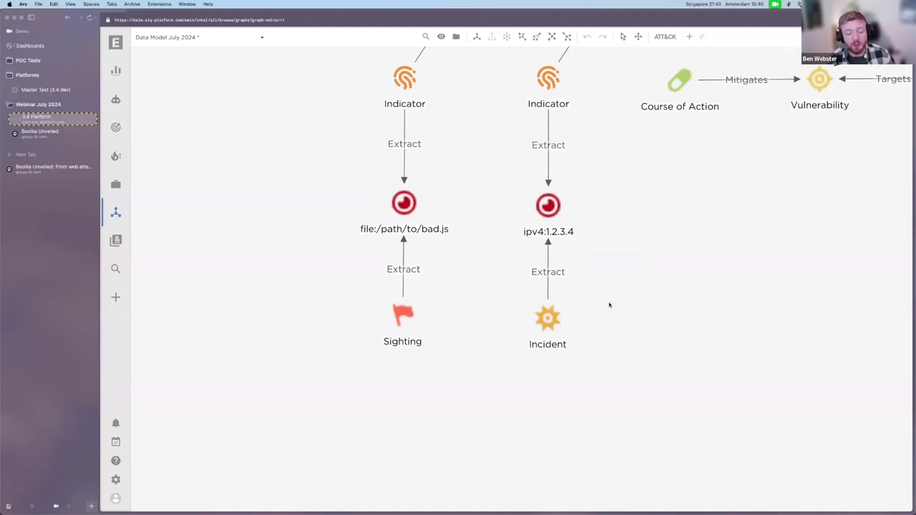
{"action": "left_click_drag", "start_coordinate": [315, 287], "coordinate": [616, 357]}
{"action": "left_click", "coordinate": [485, 294]}
{"action": "left_click", "coordinate": [398, 313]}
{"action": "left_click", "coordinate": [548, 319]}
{"action": "left_click", "coordinate": [571, 281]}
{"action": "left_click_drag", "start_coordinate": [628, 179], "coordinate": [332, 257]}
{"action": "left_click", "coordinate": [331, 258]}
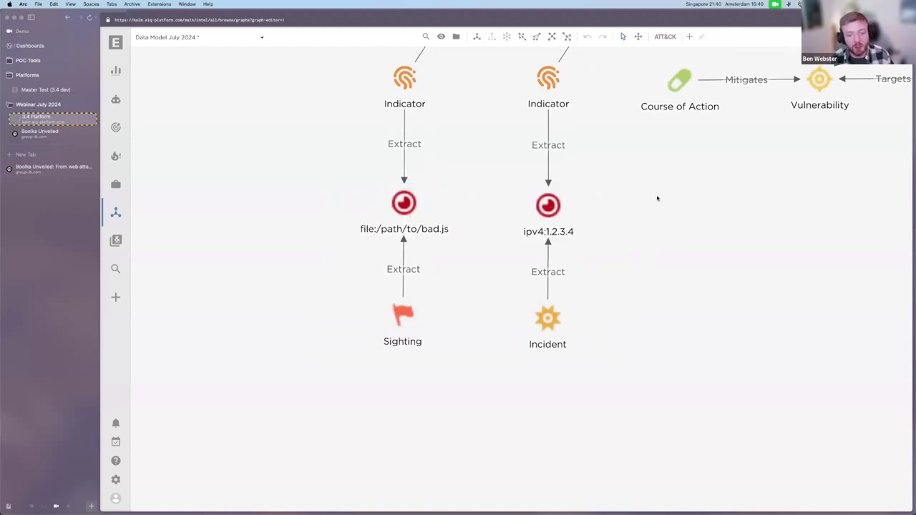
Highlight the observables extracted from the two Indicator nodes and review how they fit in the wider data model
{"action": "left_click_drag", "start_coordinate": [658, 198], "coordinate": [623, 278]}
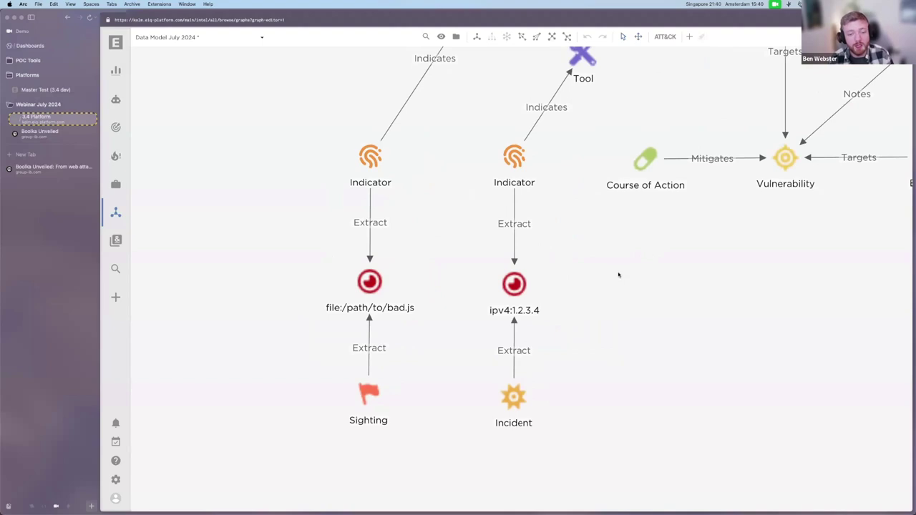
{"action": "left_click", "coordinate": [370, 155]}
{"action": "left_click_drag", "start_coordinate": [561, 233], "coordinate": [290, 357]}
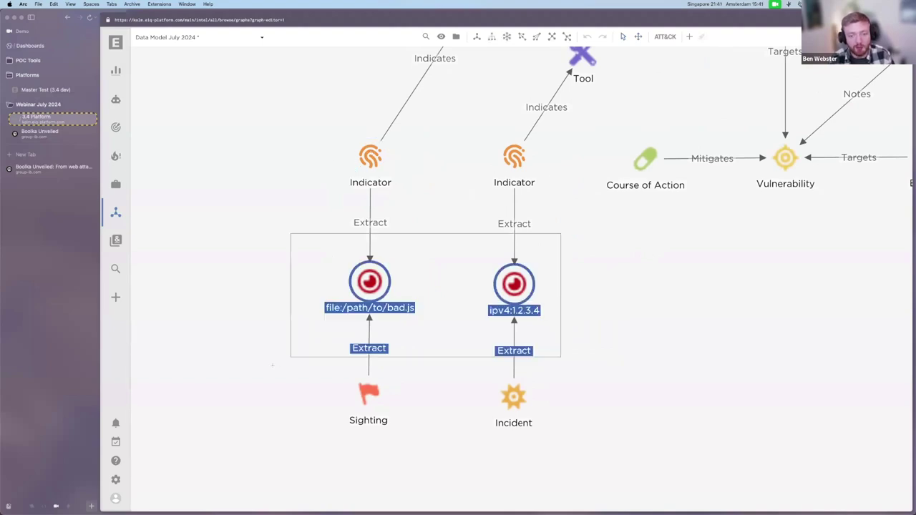
{"action": "left_click", "coordinate": [272, 367]}
{"action": "scroll", "coordinate": [320, 168], "scroll_direction": "down", "scroll_amount": 3}
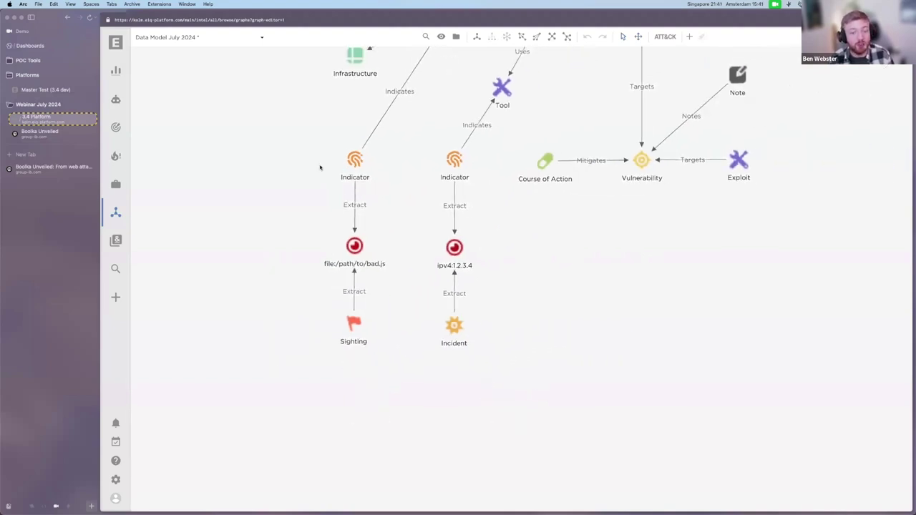
{"action": "scroll", "coordinate": [322, 148], "scroll_direction": "down", "scroll_amount": 3}
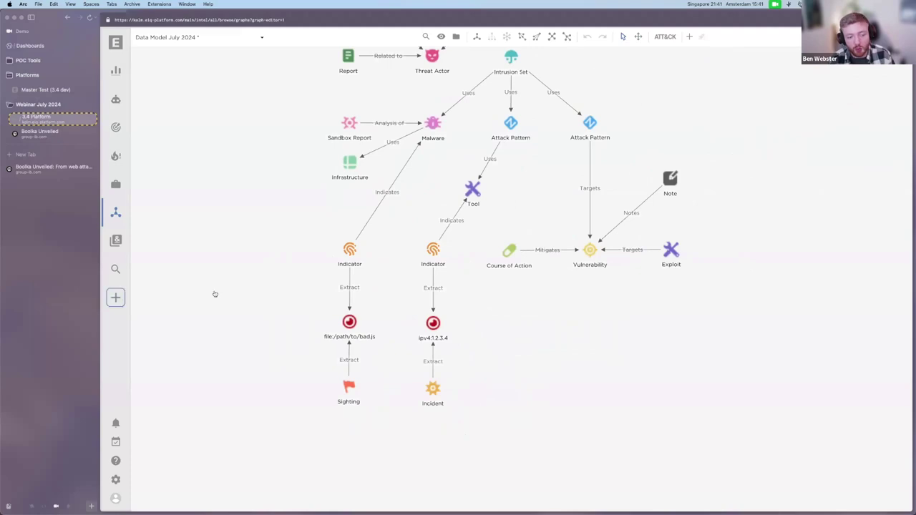
Open the discovery rules configuration from the Discovery overview and start creating a new search query rule
{"action": "left_click", "coordinate": [115, 297]}
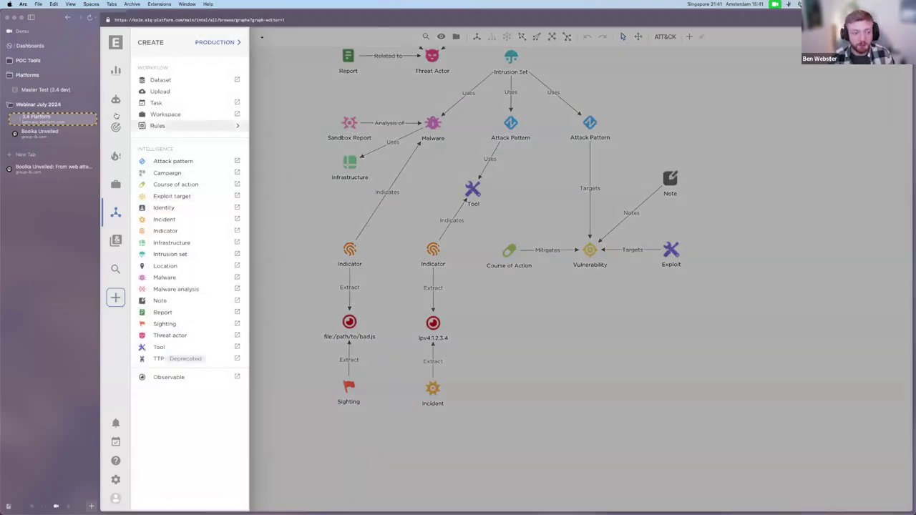
{"action": "left_click", "coordinate": [116, 129]}
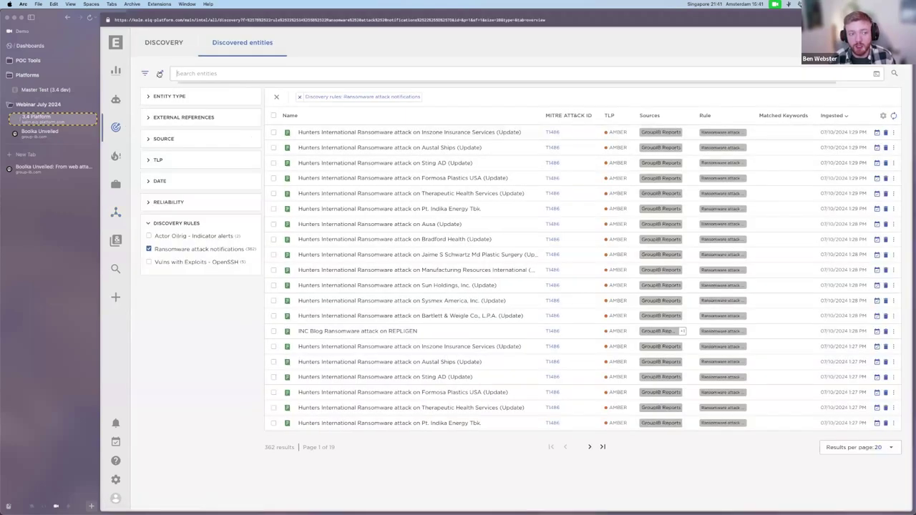
{"action": "left_click", "coordinate": [160, 73]}
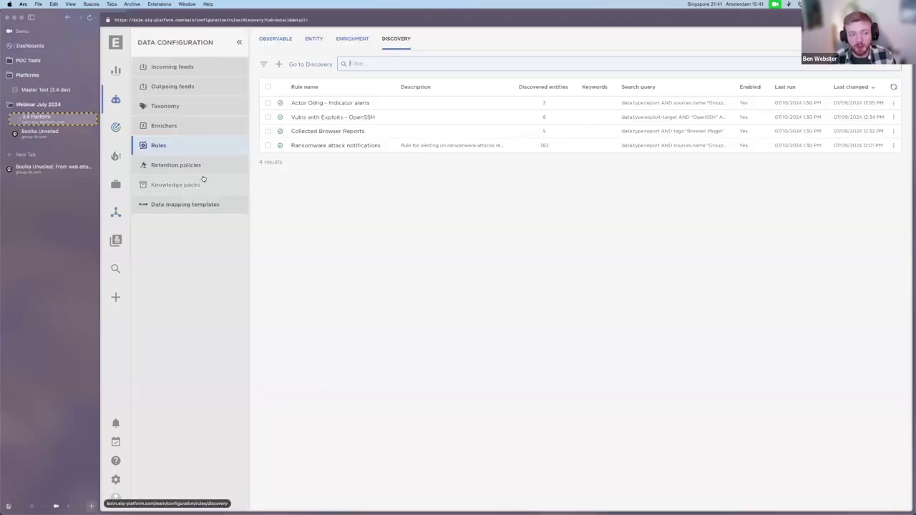
{"action": "left_click", "coordinate": [279, 64]}
{"action": "left_click", "coordinate": [584, 127]}
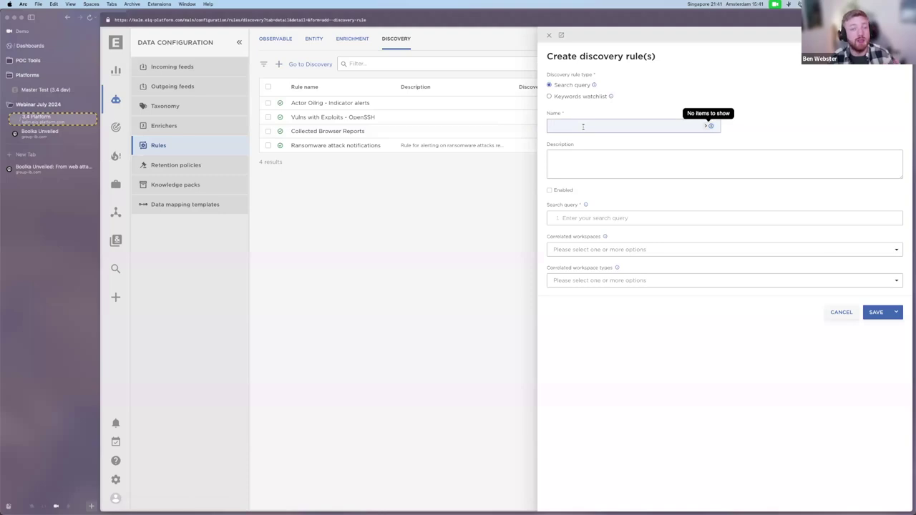
Name the new discovery rule IR - Sightings and enable it
{"action": "type", "text": "Sightings"}
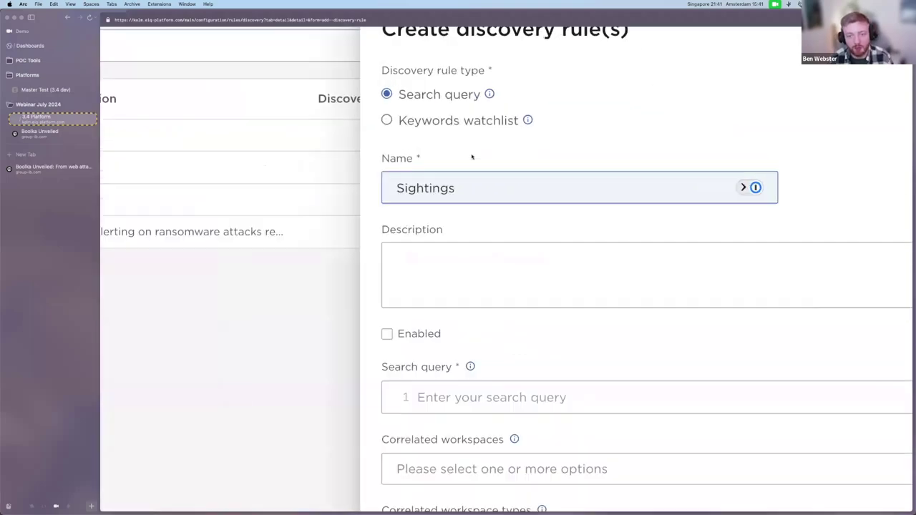
{"action": "key", "text": "super+Left"}
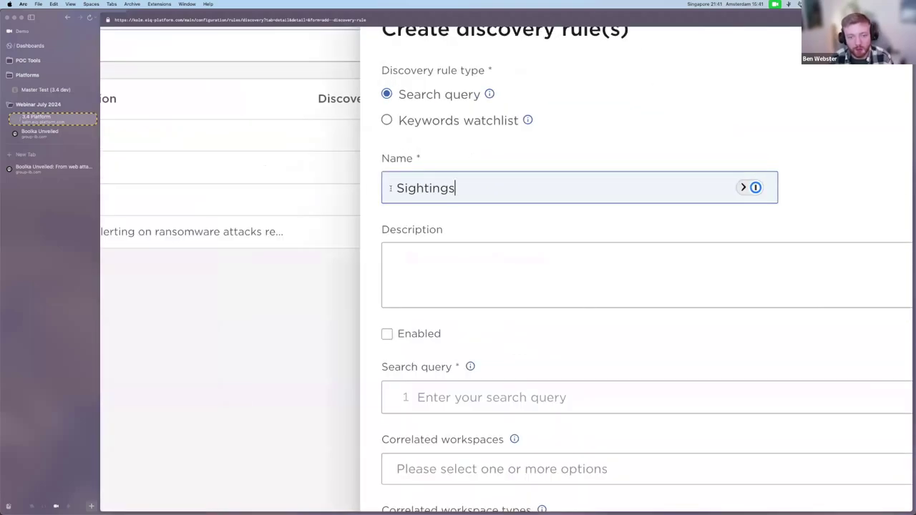
{"action": "type", "text": "IR -"}
{"action": "scroll", "coordinate": [491, 182], "scroll_direction": "down", "scroll_amount": 2}
{"action": "left_click", "coordinate": [387, 266]}
Set the rule's search query to data.type:"eclecticiq-sighting" and save the rule
{"action": "left_click", "coordinate": [443, 330]}
{"action": "type", "text": "data.tpy"}
{"action": "key", "text": "BackSpace"}
{"action": "key", "text": "BackSpace"}
{"action": "key", "text": "BackSpace"}
{"action": "type", "text": ".tpy"}
{"action": "key", "text": "BackSpace"}
{"action": "key", "text": "BackSpace"}
{"action": "type", "text": "ype:"}
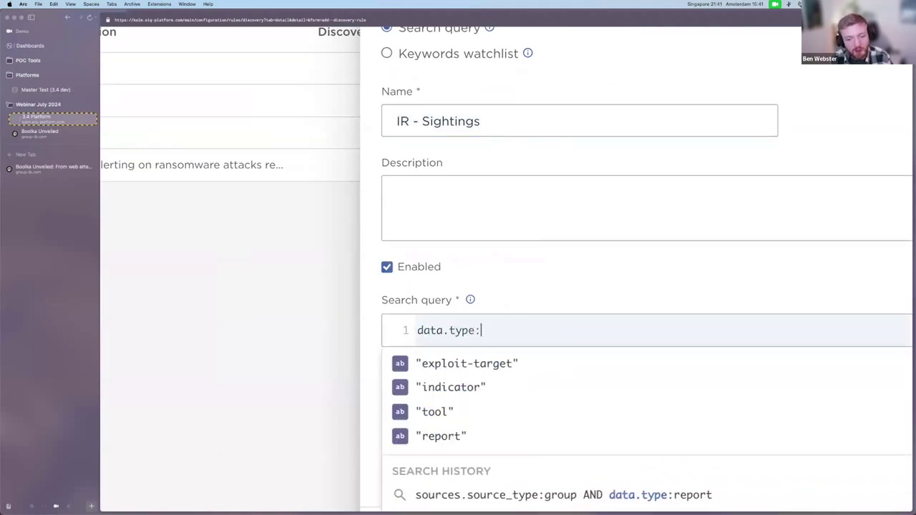
{"action": "type", "text": "eclecticq"}
{"action": "key", "text": "BackSpace"}
{"action": "left_click", "coordinate": [542, 363]}
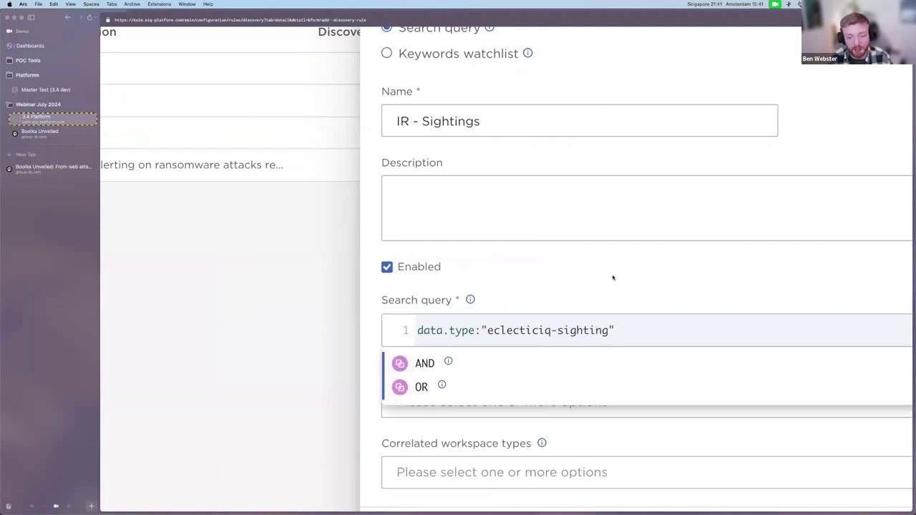
{"action": "left_click", "coordinate": [580, 296]}
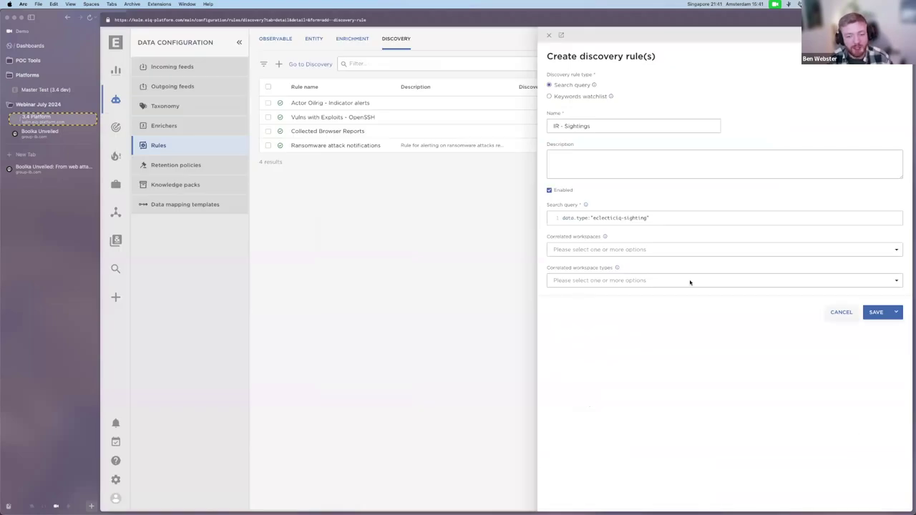
{"action": "left_click", "coordinate": [873, 313]}
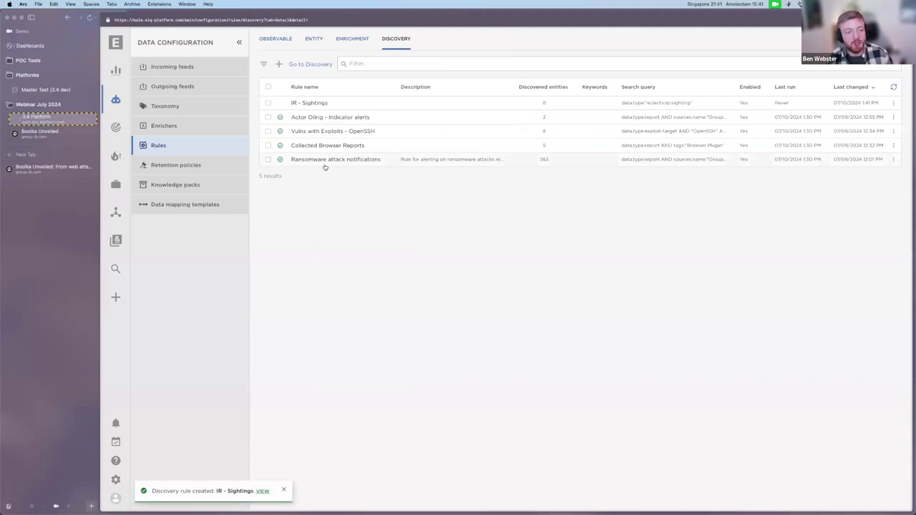
Browse the first three pages of available enrichers and switch to the presentation's Use Cases slide
{"action": "left_click", "coordinate": [197, 127]}
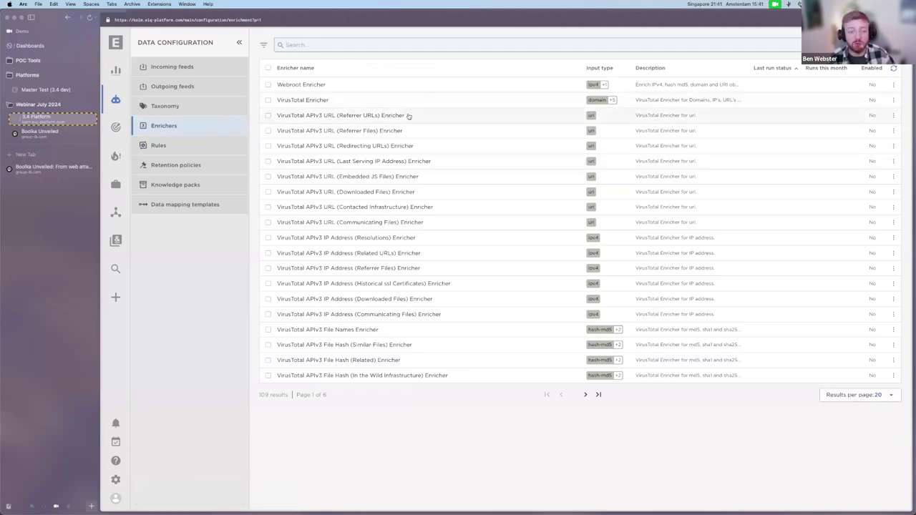
{"action": "left_click", "coordinate": [585, 394]}
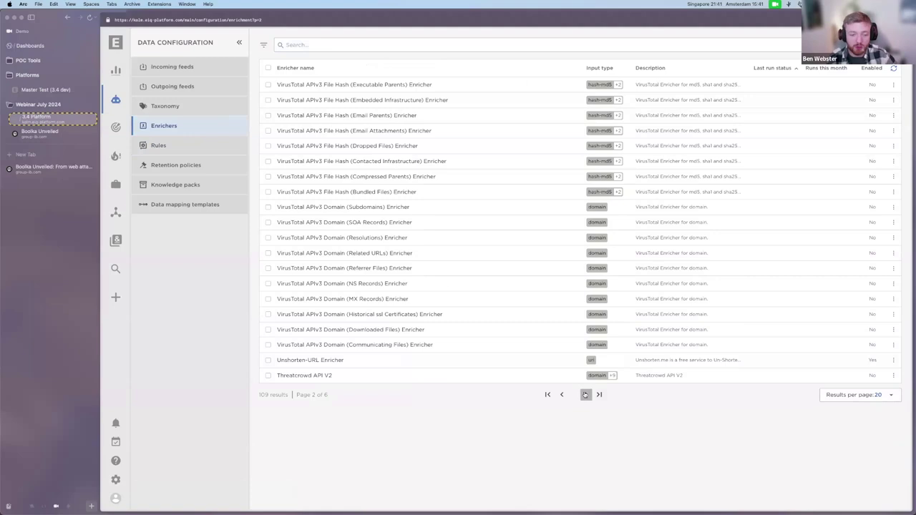
{"action": "left_click", "coordinate": [585, 394]}
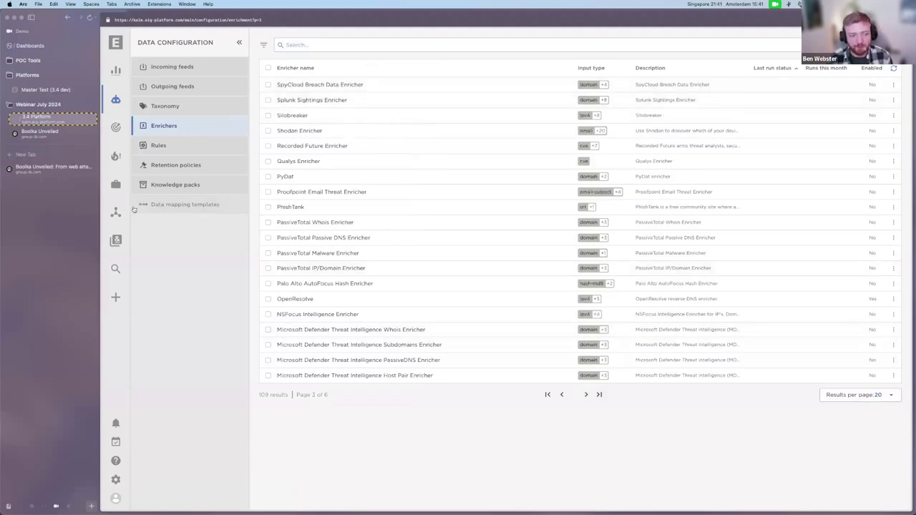
{"action": "mouse_move", "coordinate": [116, 212]}
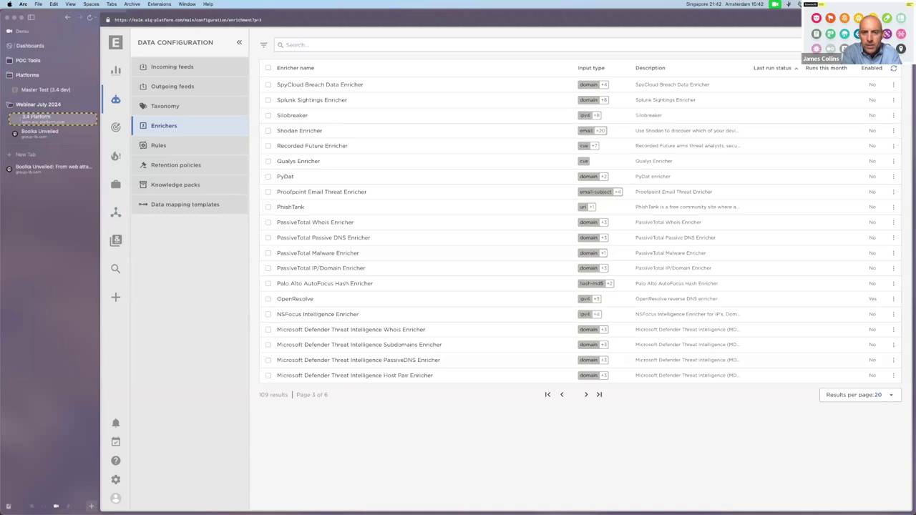
{"action": "key", "text": "ctrl+Right"}
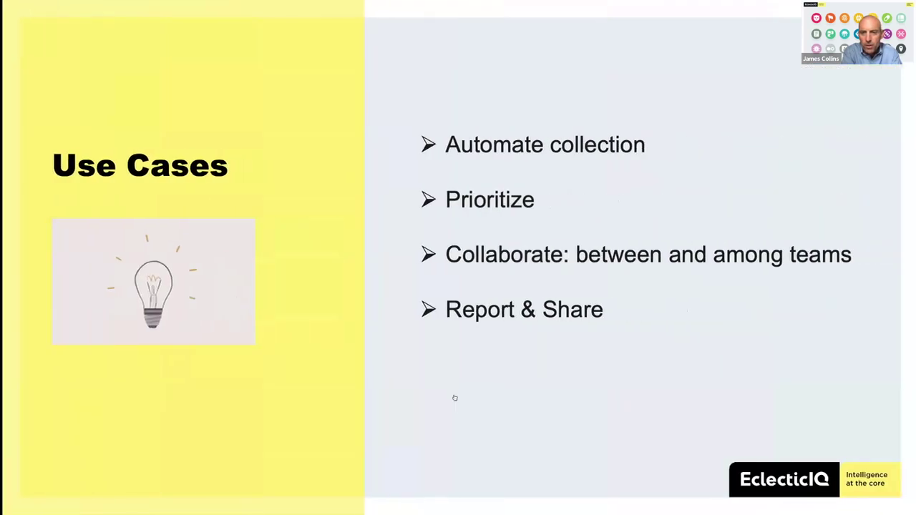